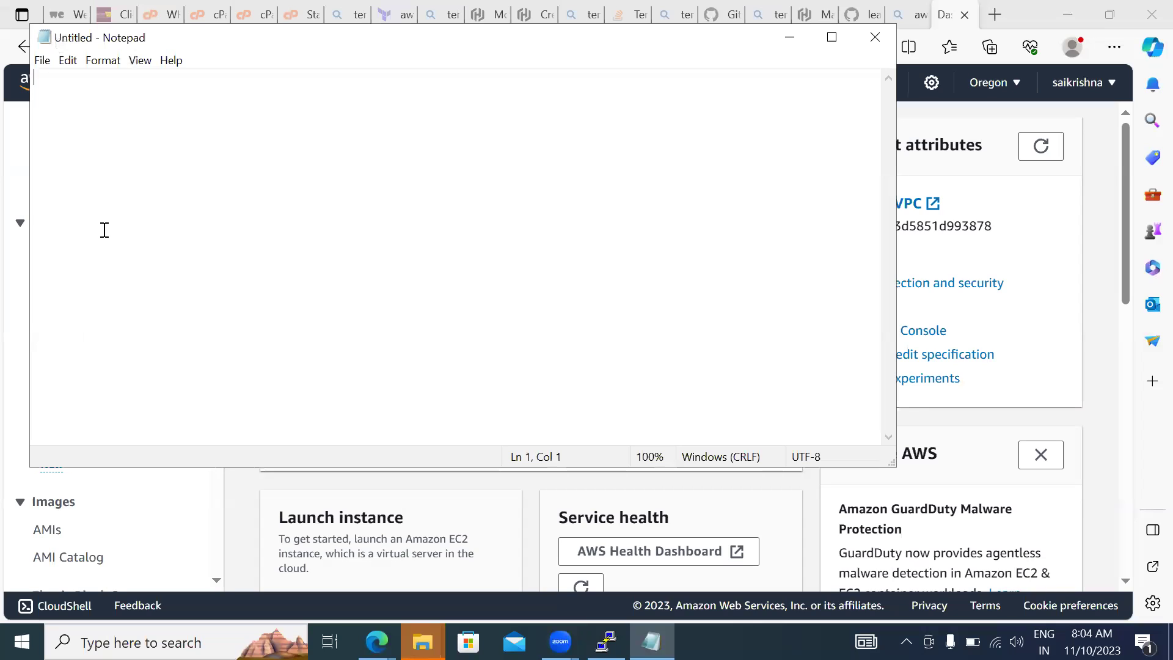
# Step: Write the first note line as "Ec2 - Lighsail mostly we will get server class os"
pyautogui.write('Ec2 -')
pyautogui.press('BackSpace')
pyautogui.write('- ')
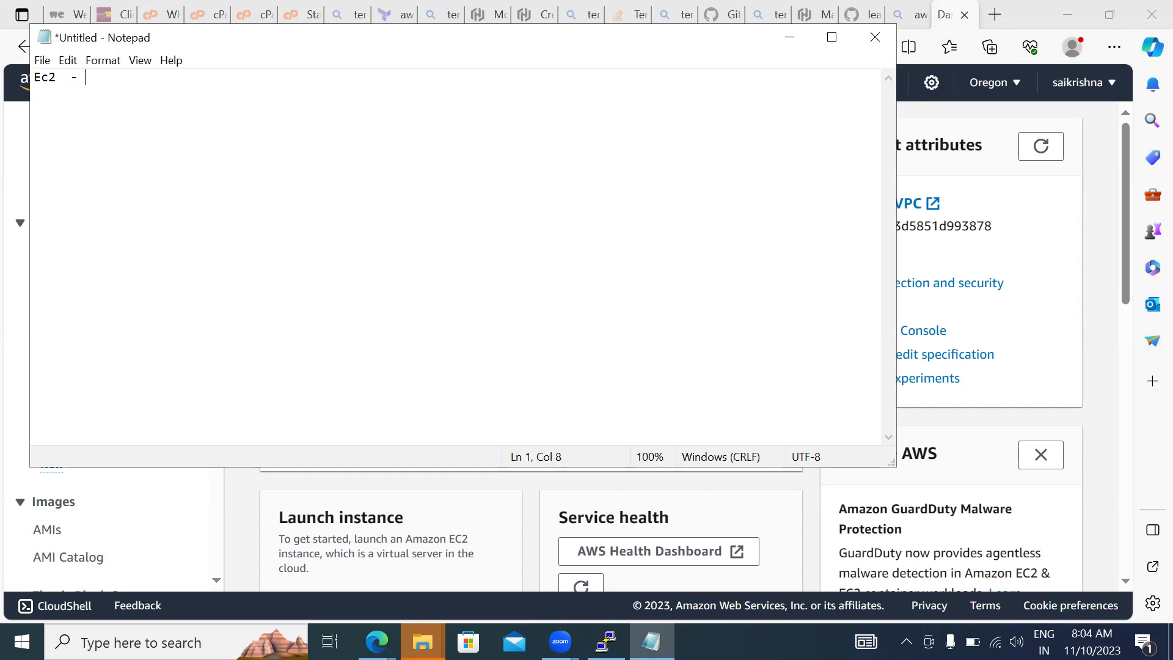
pyautogui.write('Lighsail mostly we will s')
pyautogui.press('BackSpace')
pyautogui.write('get server ca')
pyautogui.write('lls')
pyautogui.press('BackSpace')
pyautogui.press('BackSpace')
pyautogui.press('BackSpace')
pyautogui.press('BackSpace')
pyautogui.write('lass')
pyautogui.press('BackSpace')
pyautogui.write('s os')
# Step: Add the line "RDS - backend an instance is getting created which is server class", separated from the EC2 note by a blank line
pyautogui.press('Return')
pyautogui.press('Return')
pyautogui.write('RDS - backend an instance is ')
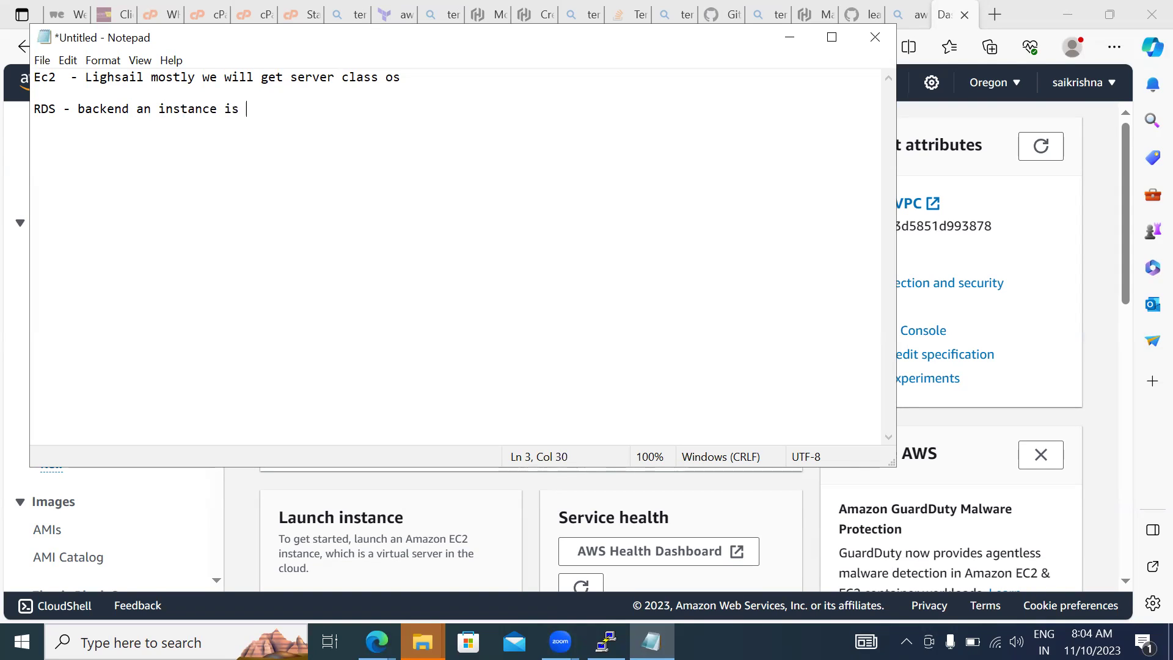
pyautogui.write('getting created wit')
pyautogui.press('BackSpace')
pyautogui.press('BackSpace')
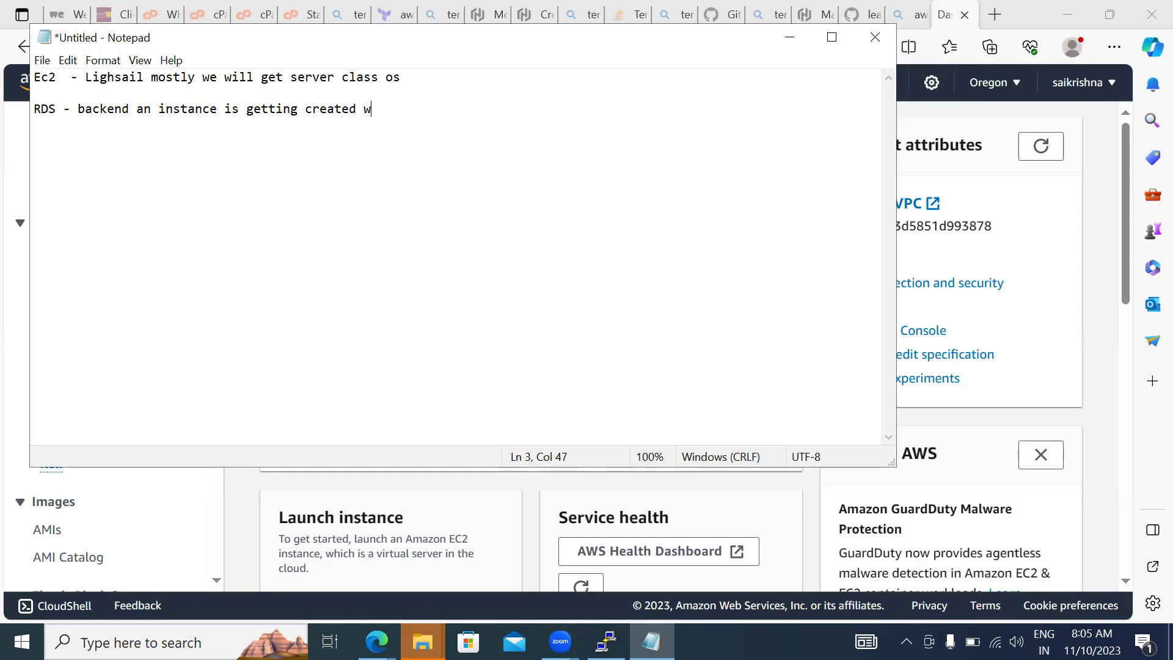
pyautogui.write('hich is server class')
pyautogui.press('Return')
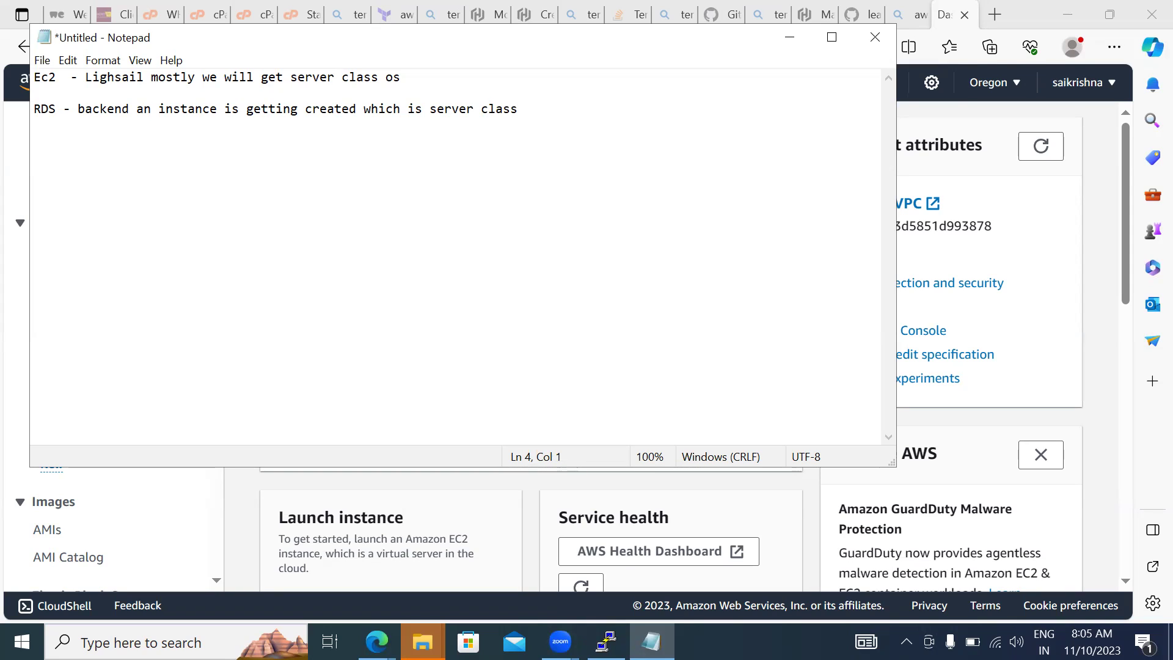
# Step: Add the lines "VDI - Virtual Desktop Infrastruture" and "Any device any where and any connection" below the RDS note
pyautogui.press('Return')
pyautogui.press('Return')
pyautogui.write('VDI - Virtual Des')
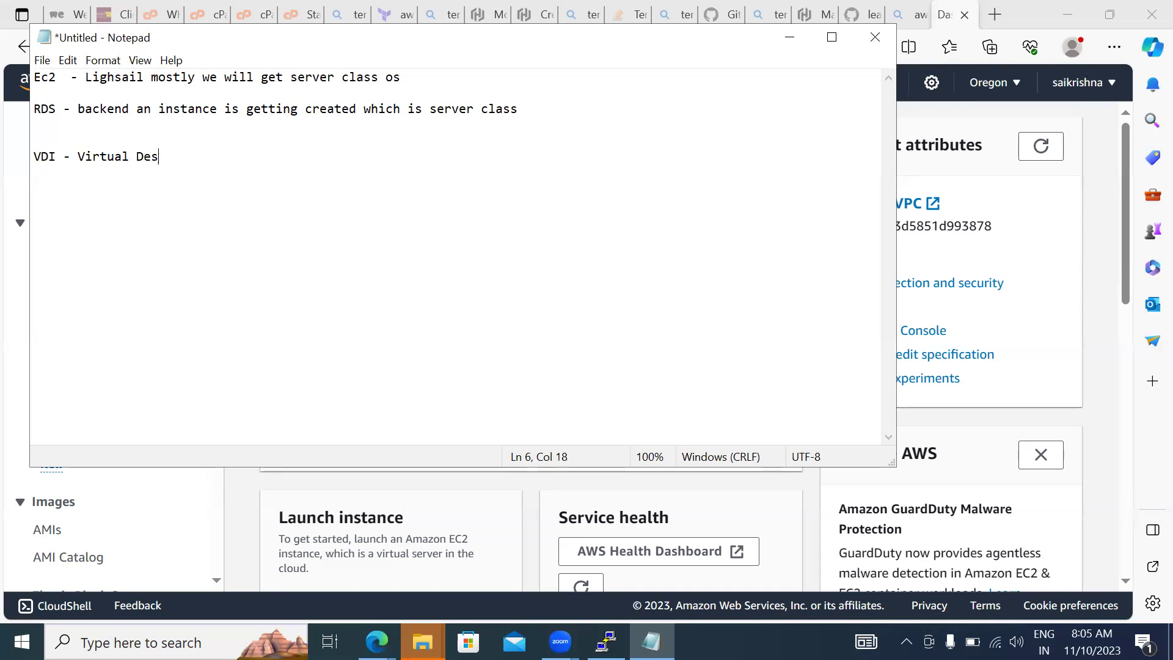
pyautogui.write('ktop Infrastruture')
pyautogui.press('Return')
pyautogui.press('Return')
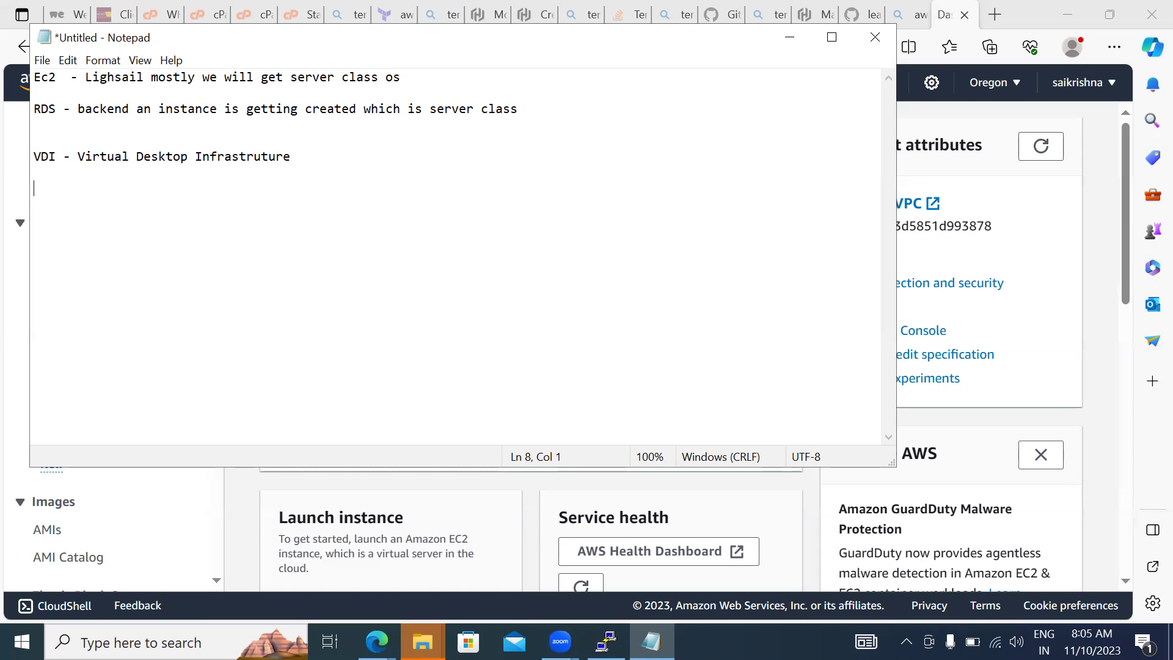
pyautogui.write('Any device any where and any connection')
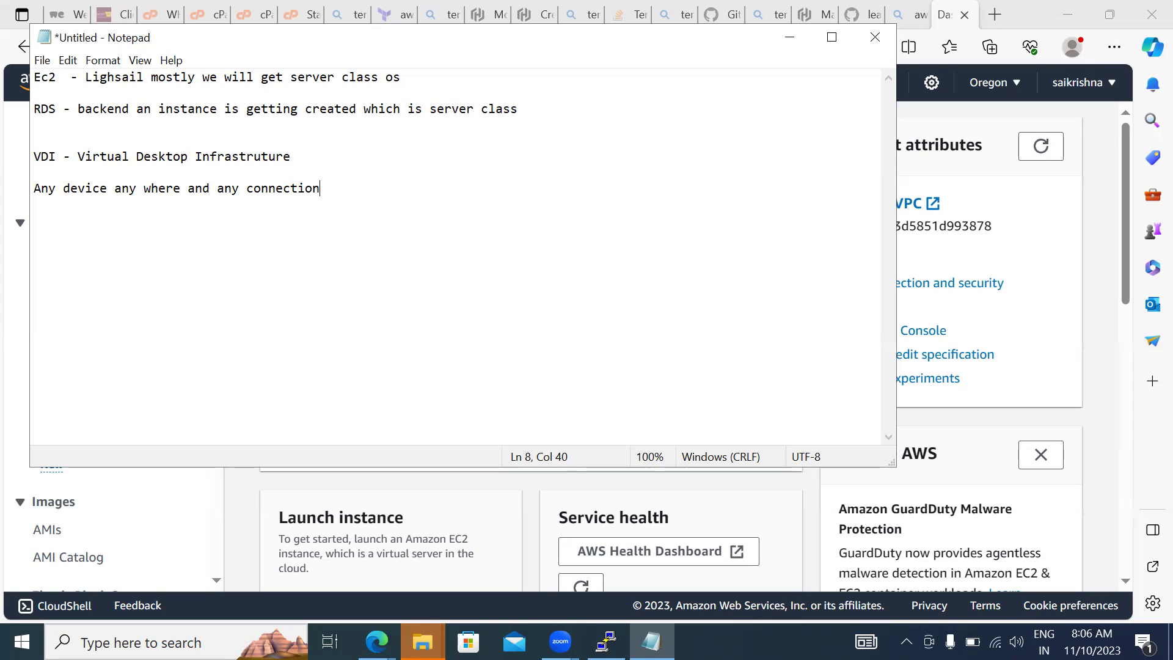
# Step: Add the line "Citrix xenapp and xendesktop or Azure WVD" to the notes after a blank line
pyautogui.press('Return')
pyautogui.press('Return')
pyautogui.write('Citrix xenapp and xend')
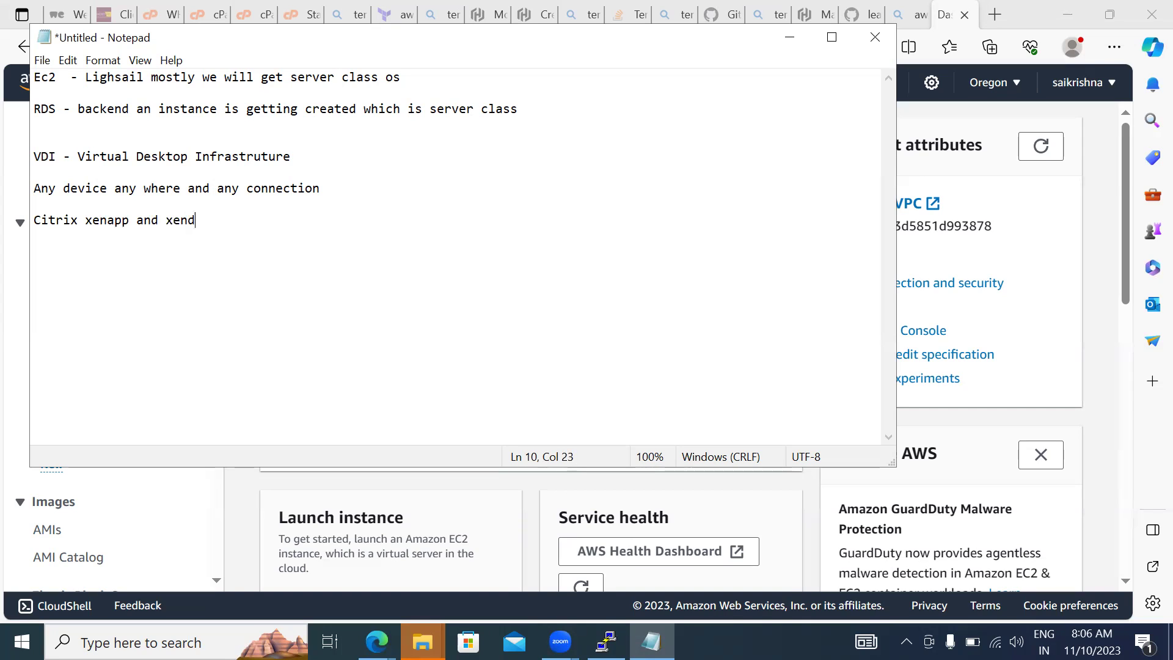
pyautogui.write('esktop or Azurfe')
pyautogui.press('BackSpace')
pyautogui.press('BackSpace')
pyautogui.press('BackSpace')
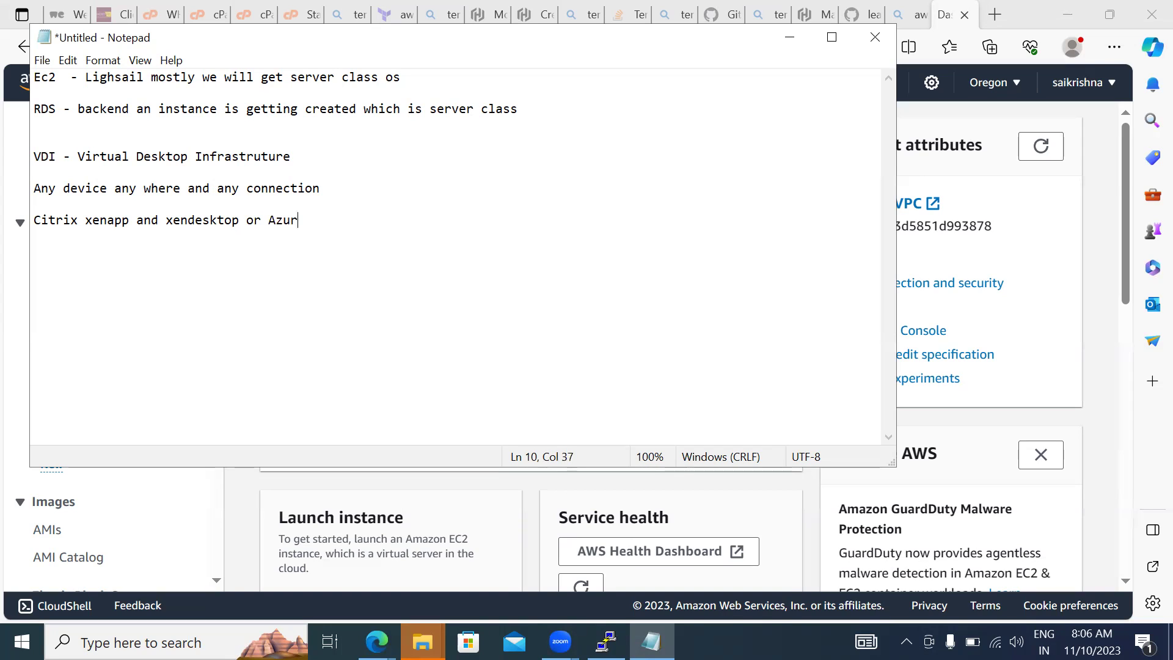
pyautogui.write('e WVD')
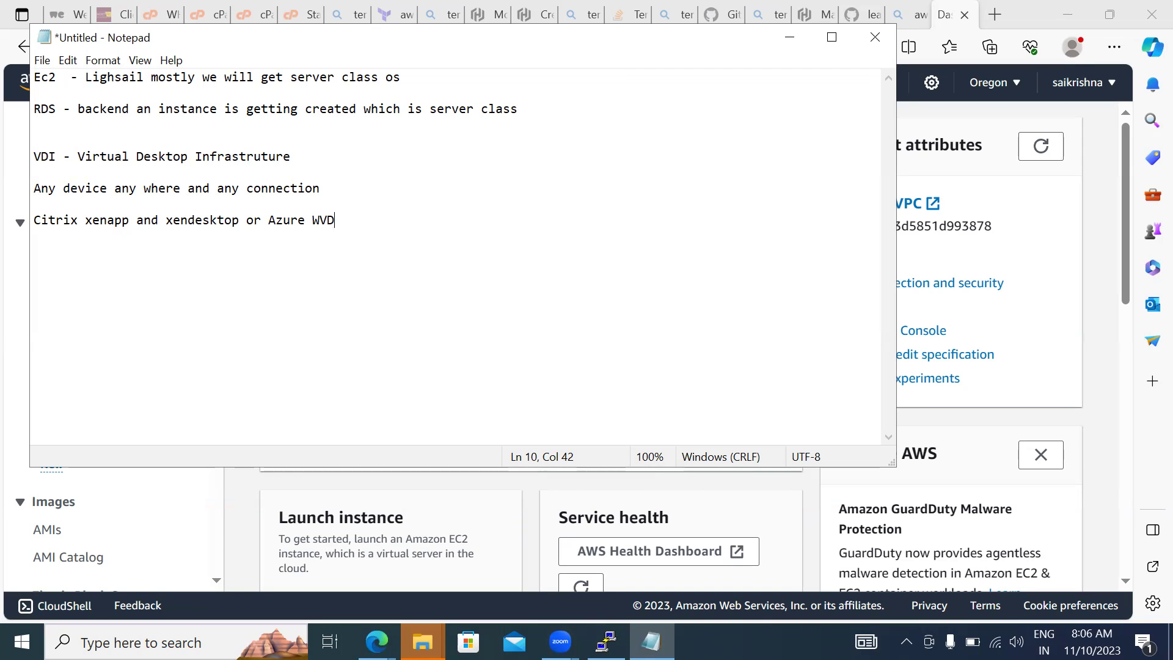
# Step: Finish the notes with the separate lines "AWS Workspace" and "Directory - LDAP"
pyautogui.press('Return')
pyautogui.press('Return')
pyautogui.write('AWS Workspace')
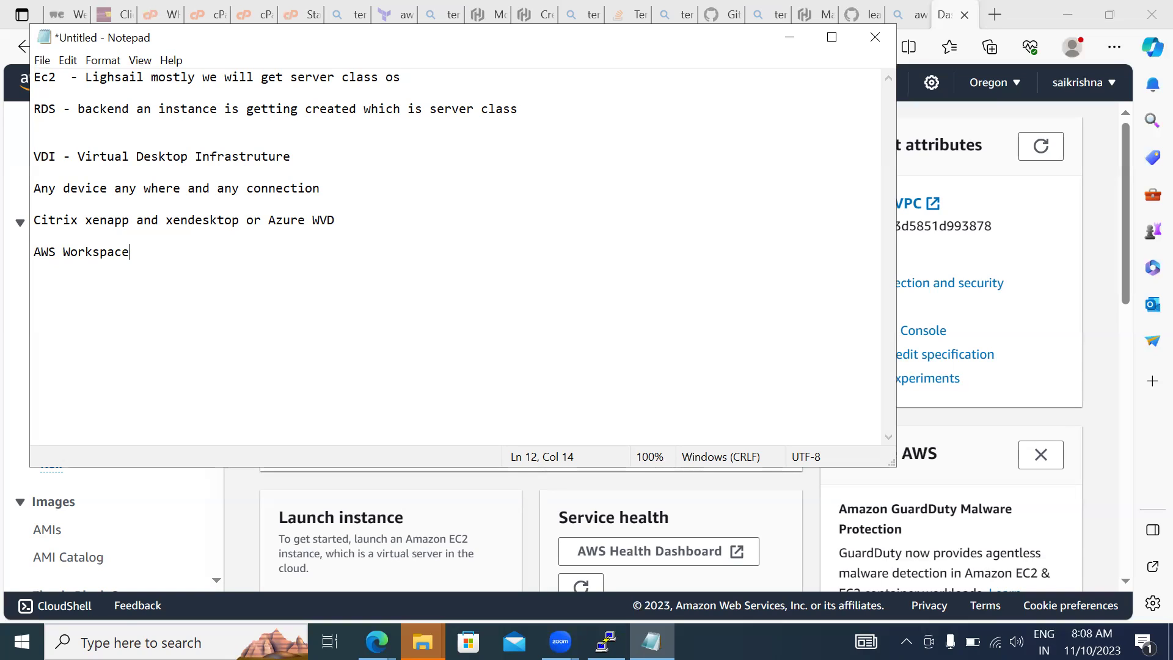
pyautogui.press('Return')
pyautogui.press('Return')
pyautogui.write('Directory - LDAP')
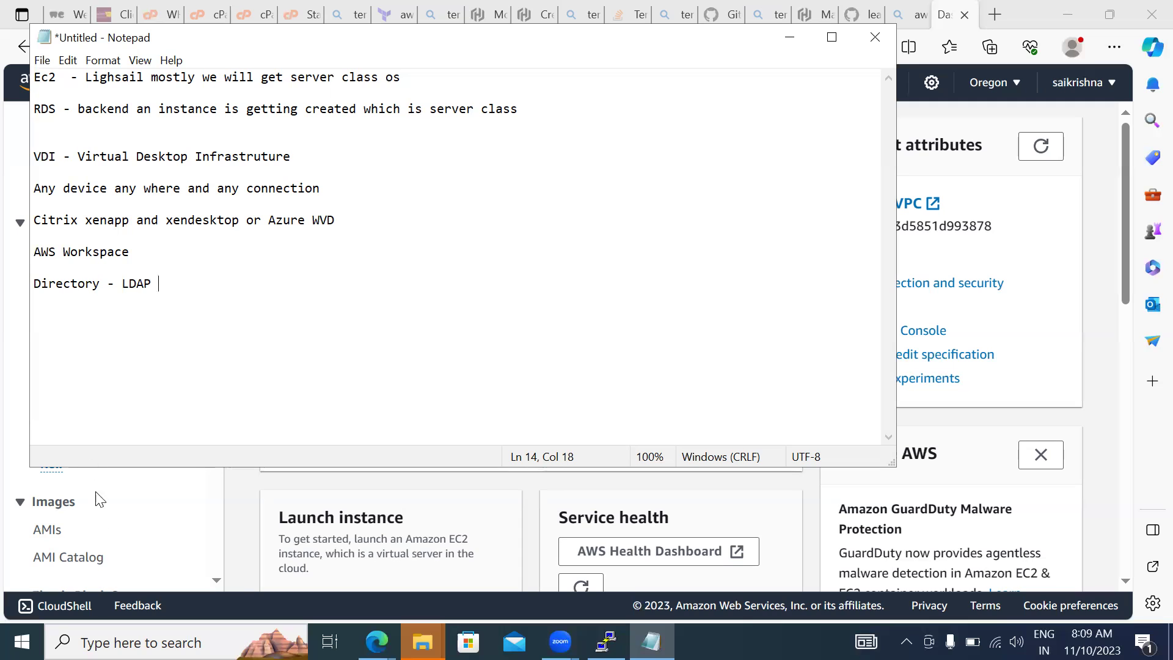
# Step: Switch to the AWS console in the browser, search for "works" and open the WorkSpaces service
pyautogui.click(245, 522)
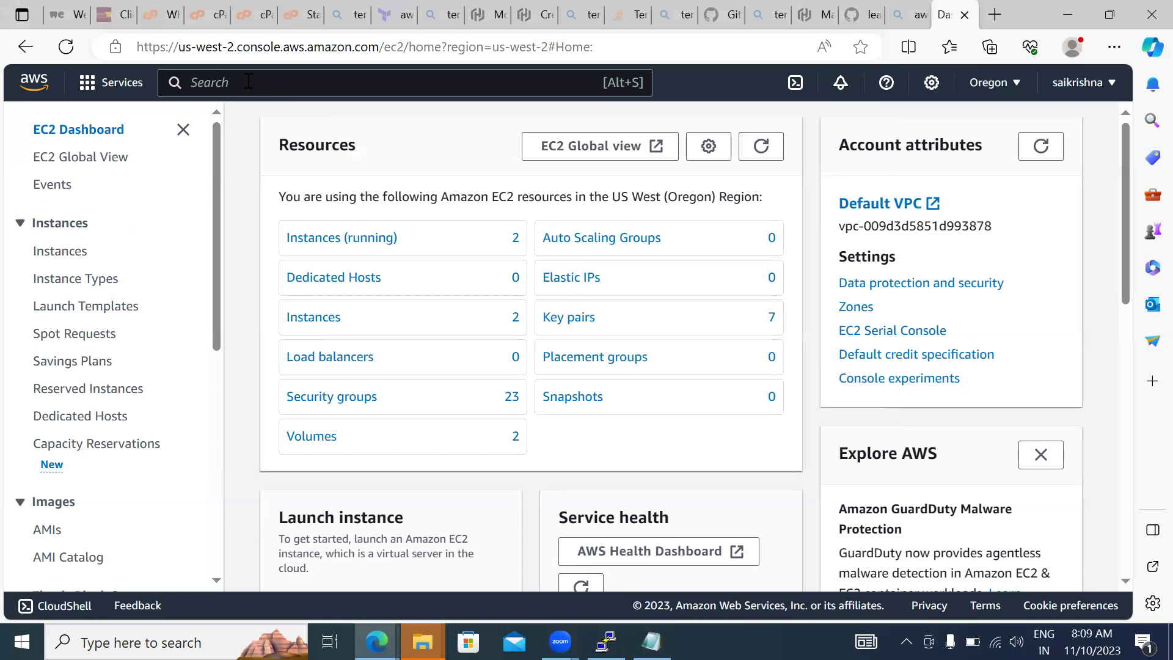
pyautogui.write('wors')
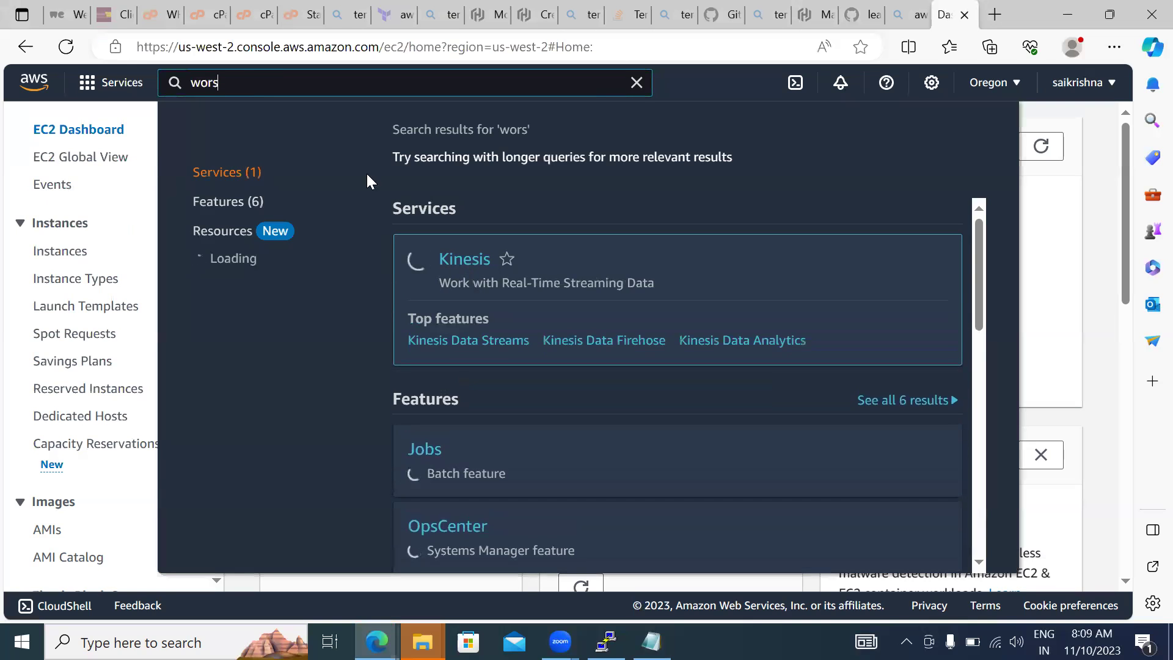
pyautogui.press('BackSpace')
pyautogui.write('ks')
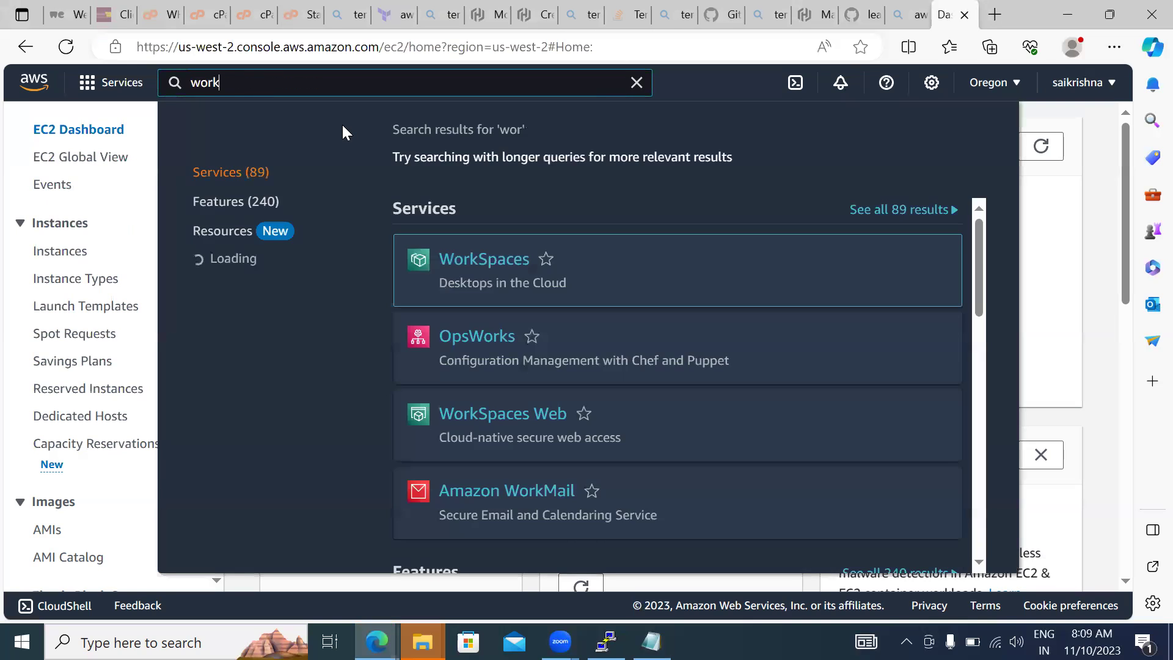
pyautogui.click(503, 275)
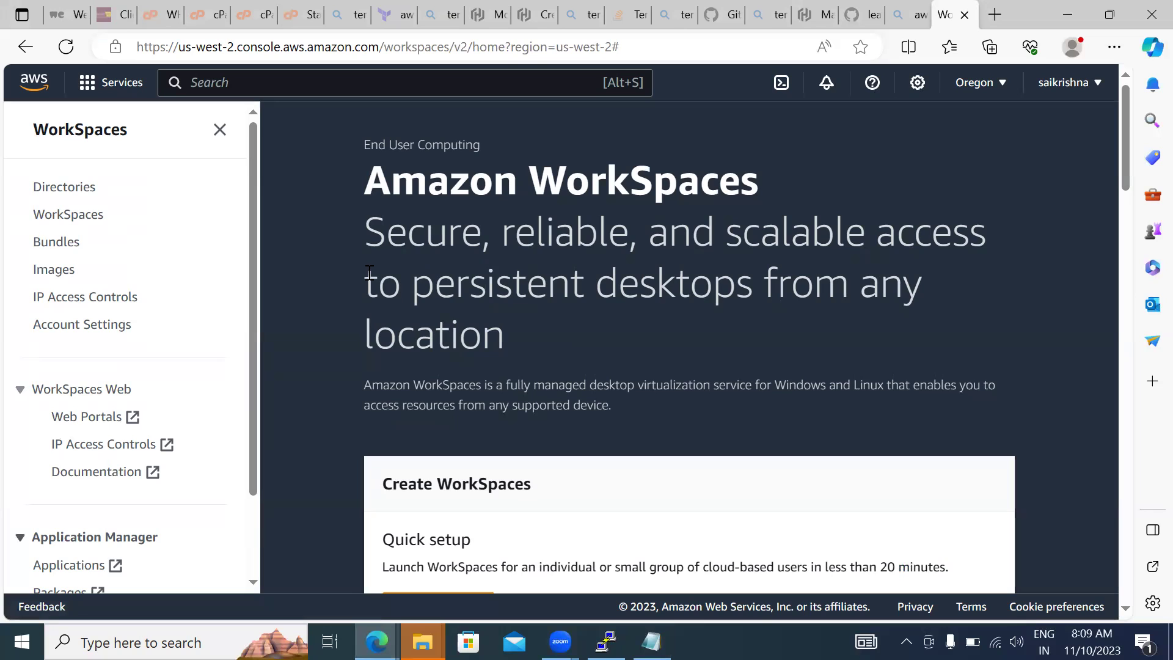
# Step: Start creating WorkSpaces with the Advanced setup
pyautogui.scroll(-1, 369, 273)
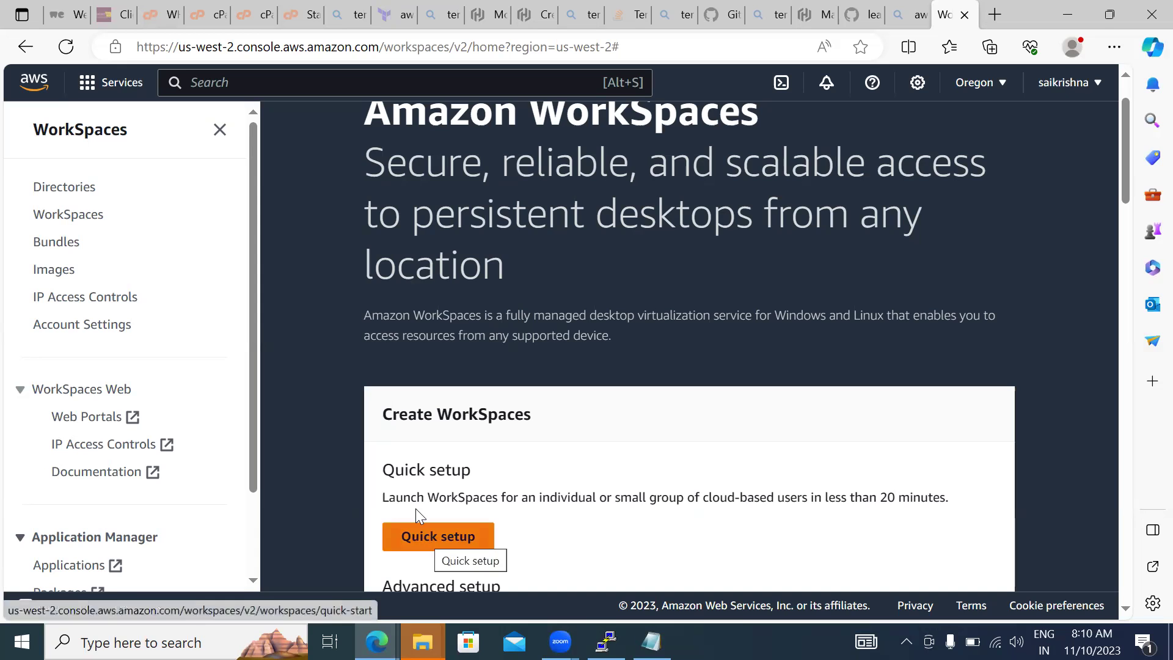
pyautogui.scroll(-3, 315, 409)
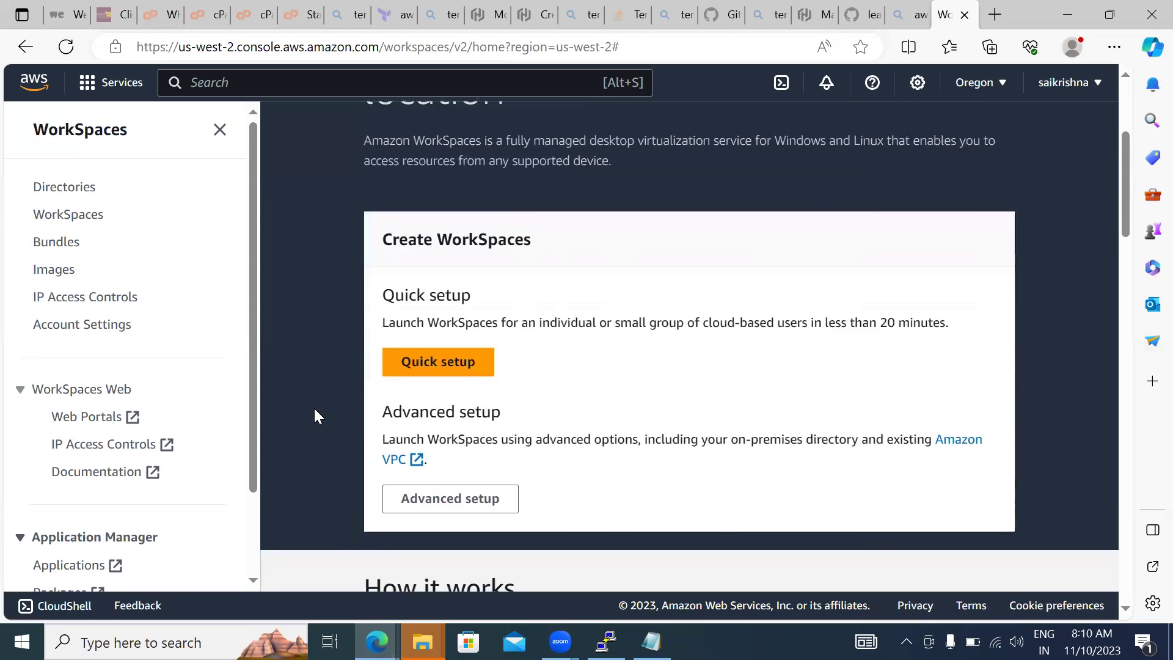
pyautogui.scroll(-2, 316, 415)
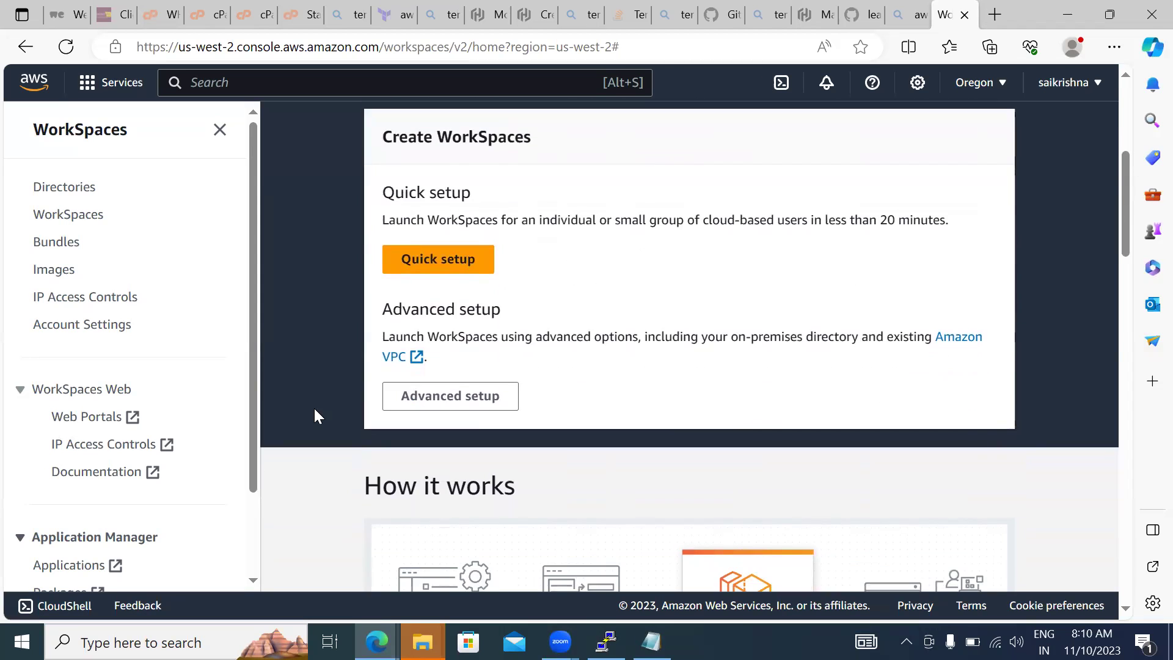
pyautogui.click(416, 394)
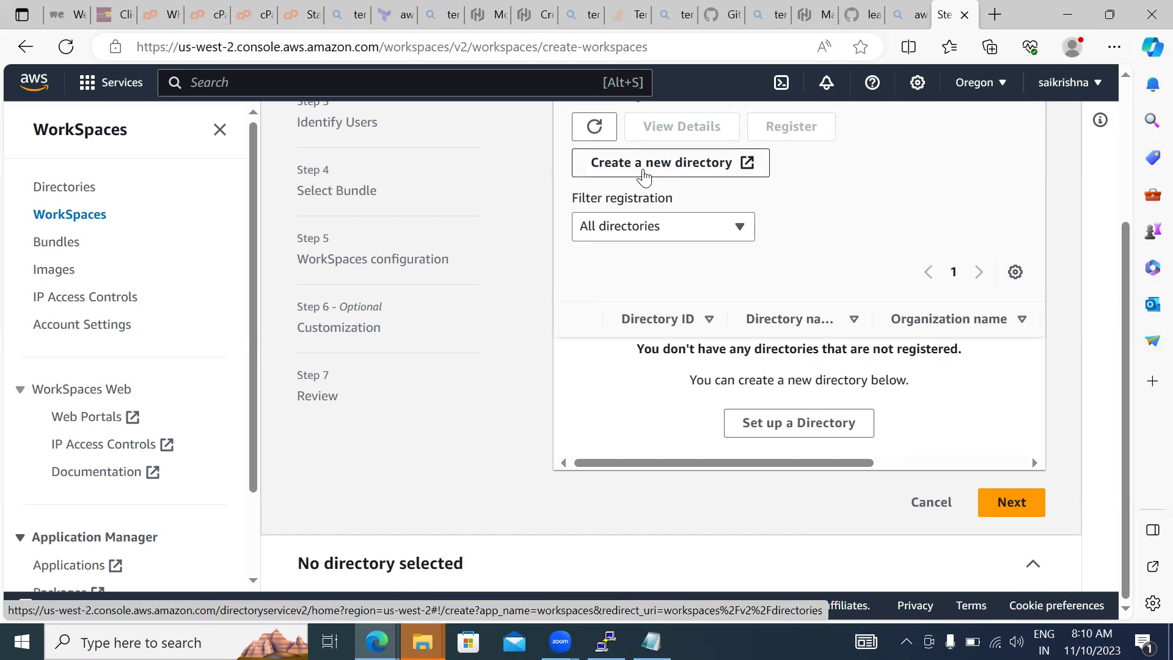
# Step: Search the console for "aws directory", open Directory Service and look through the directory types offered for setup
pyautogui.click(229, 86)
pyautogui.write('aws')
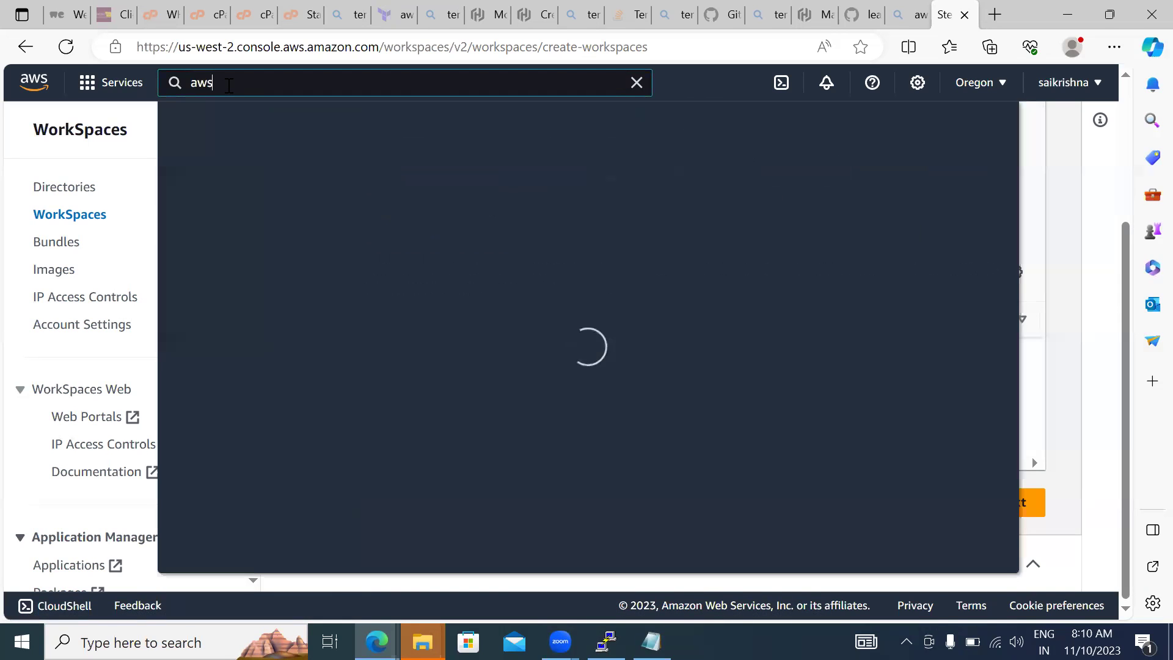
pyautogui.write(' d')
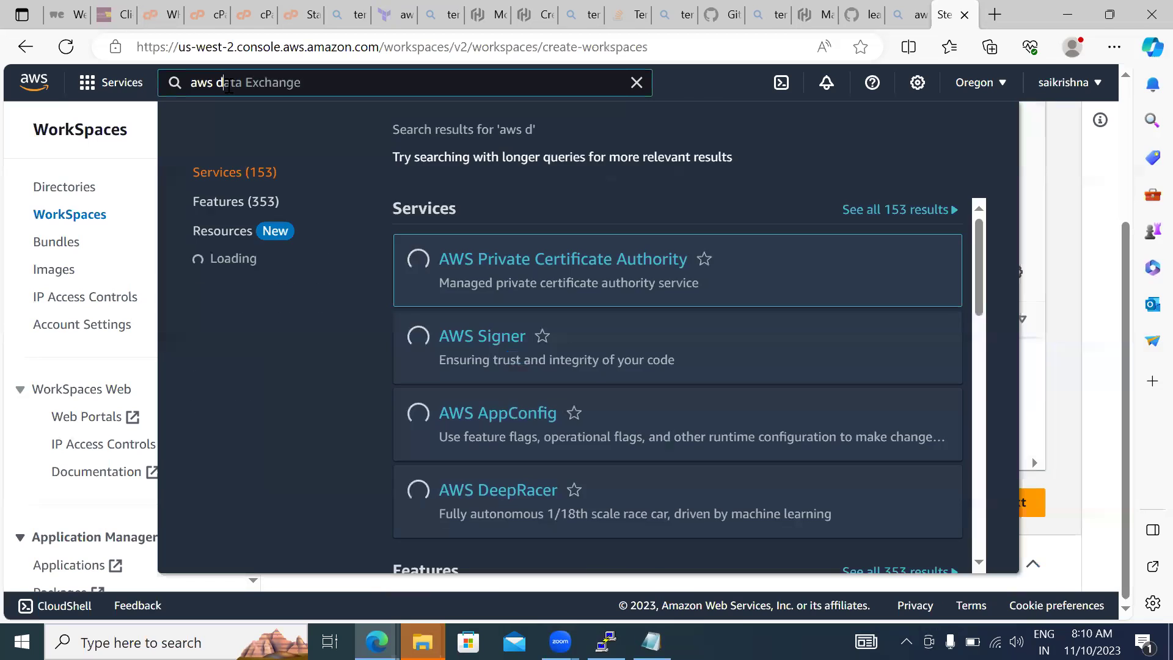
pyautogui.write('irec')
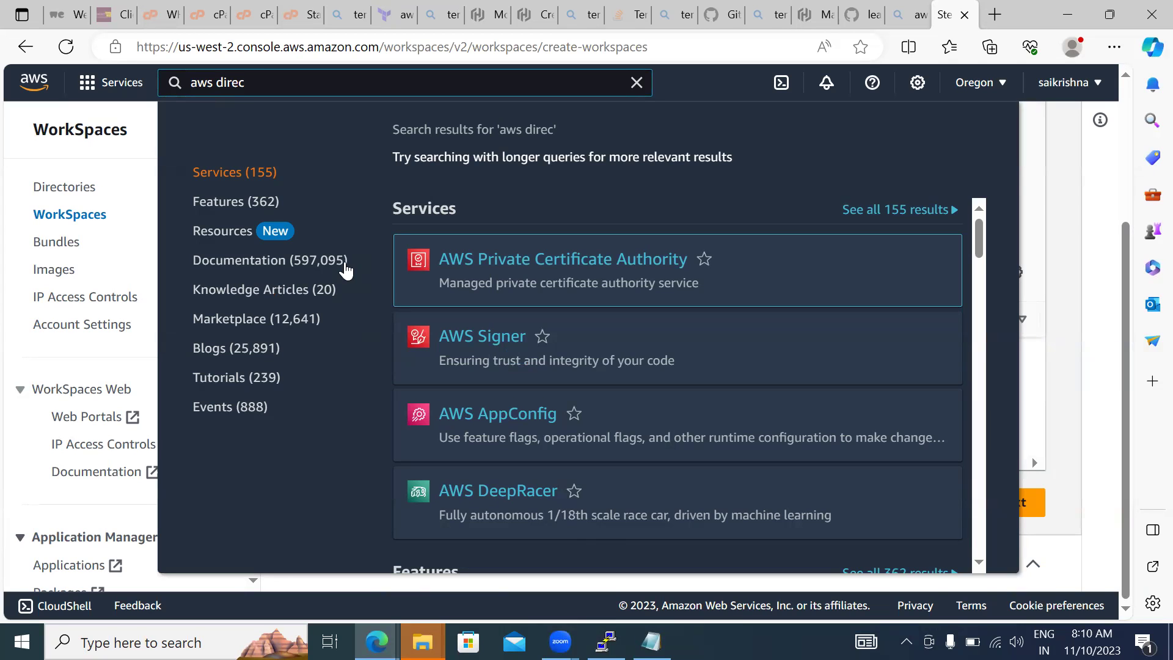
pyautogui.write('tory')
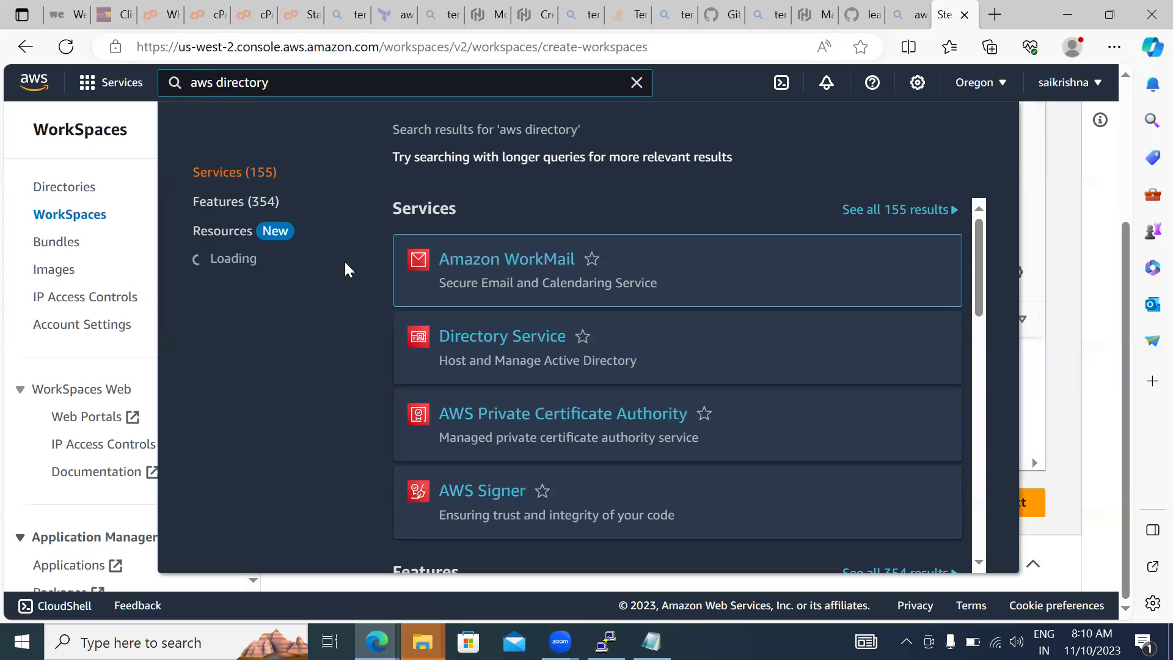
pyautogui.click(466, 346)
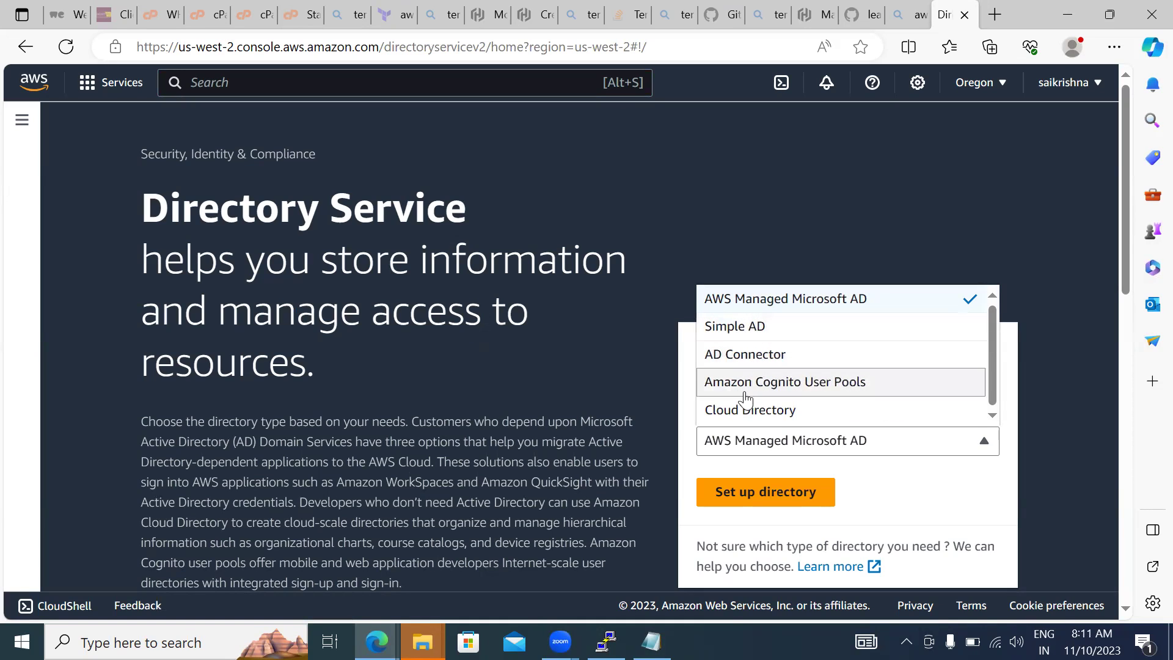
pyautogui.click(654, 307)
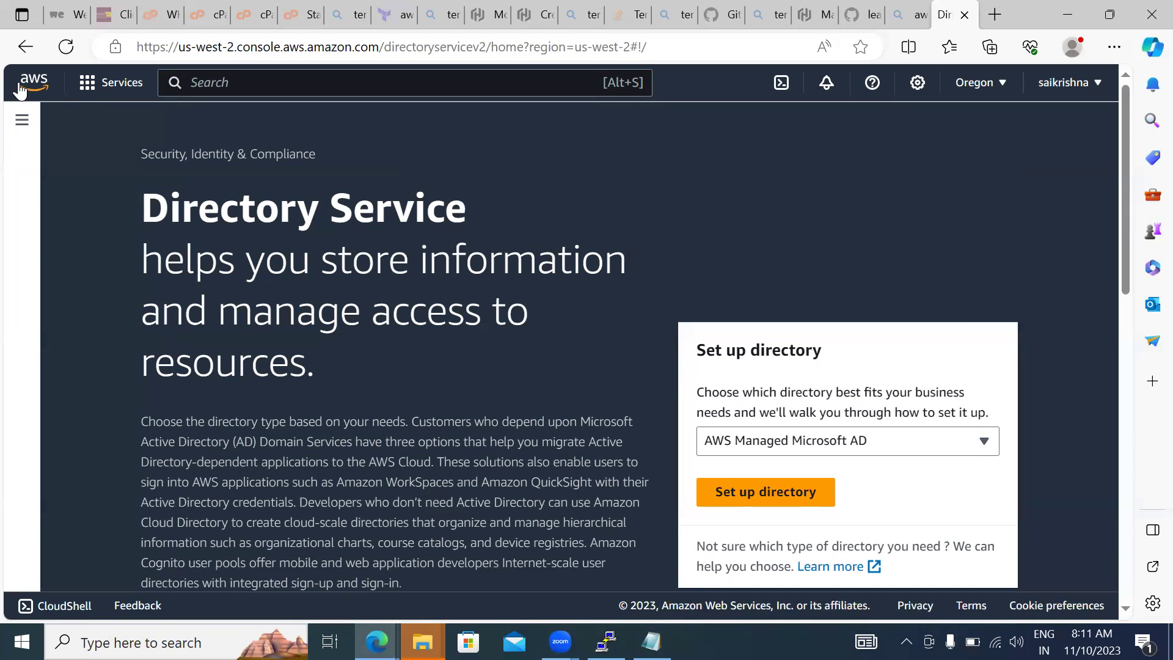
# Step: Return to the Create WorkSpaces directory selection and start setting up a directory
pyautogui.click(25, 49)
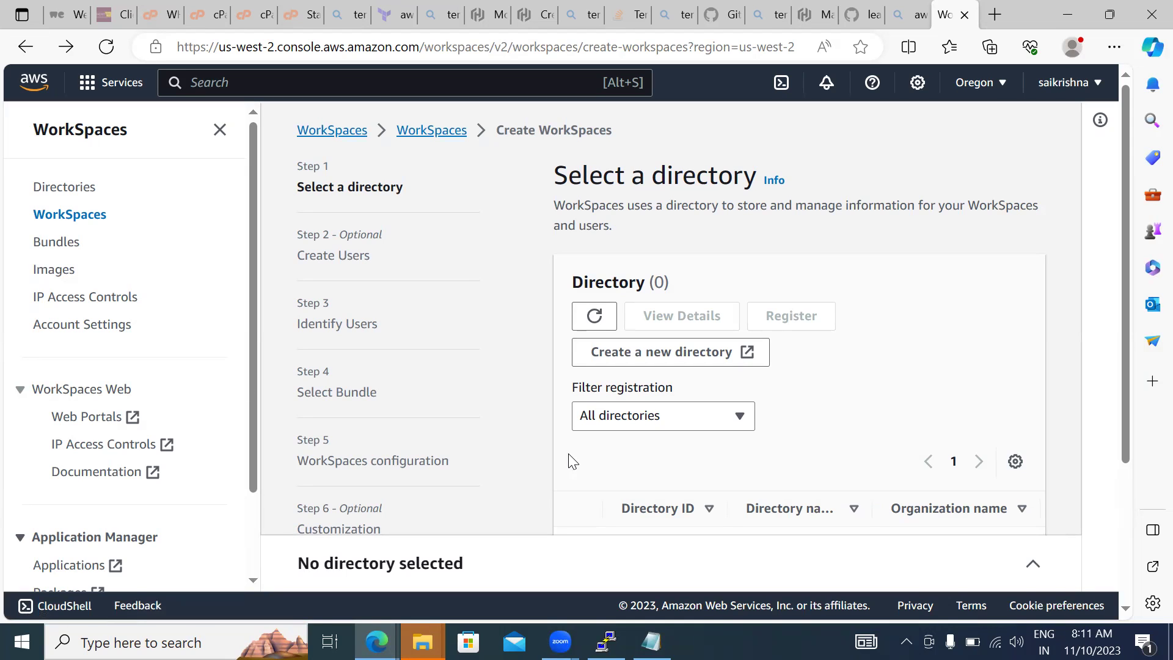
pyautogui.scroll(-3, 572, 461)
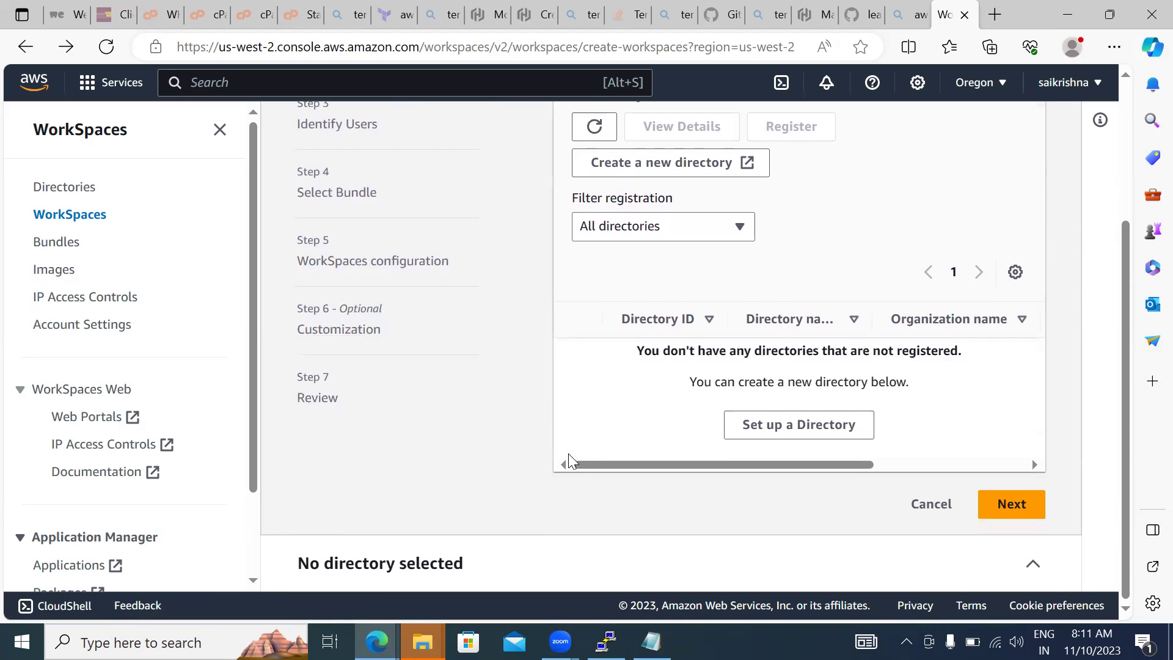
pyautogui.click(754, 426)
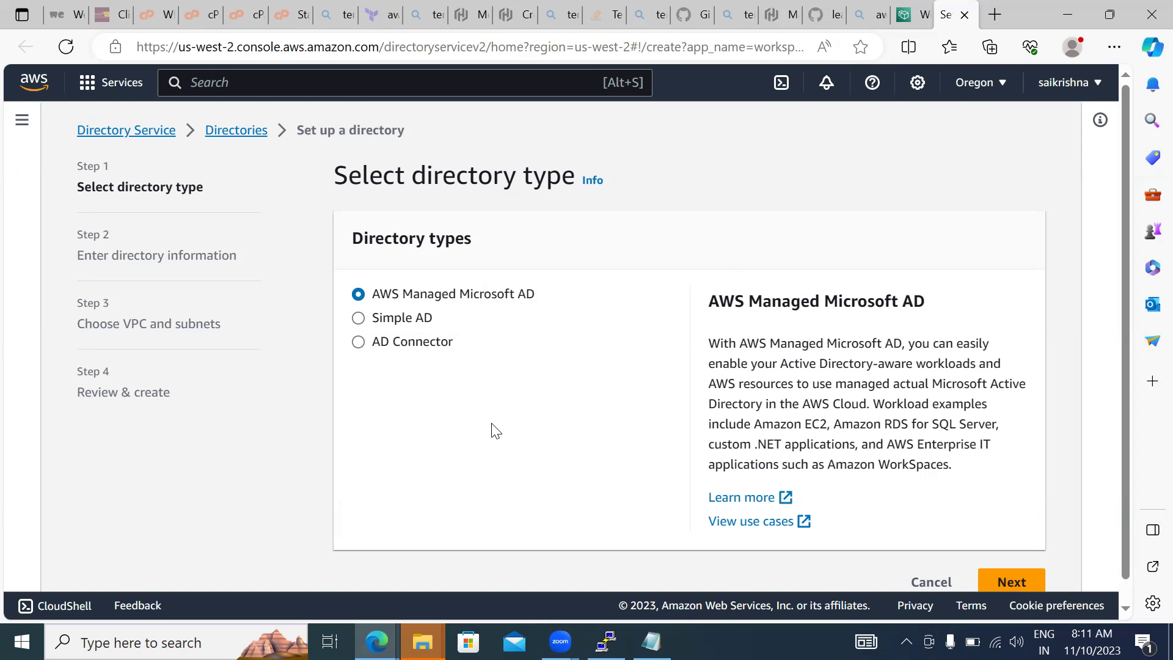
# Step: Compare the Simple AD and AD Connector descriptions, and proceed to the directory information with AWS Managed Microsoft AD as the directory type
pyautogui.scroll(-1, 495, 431)
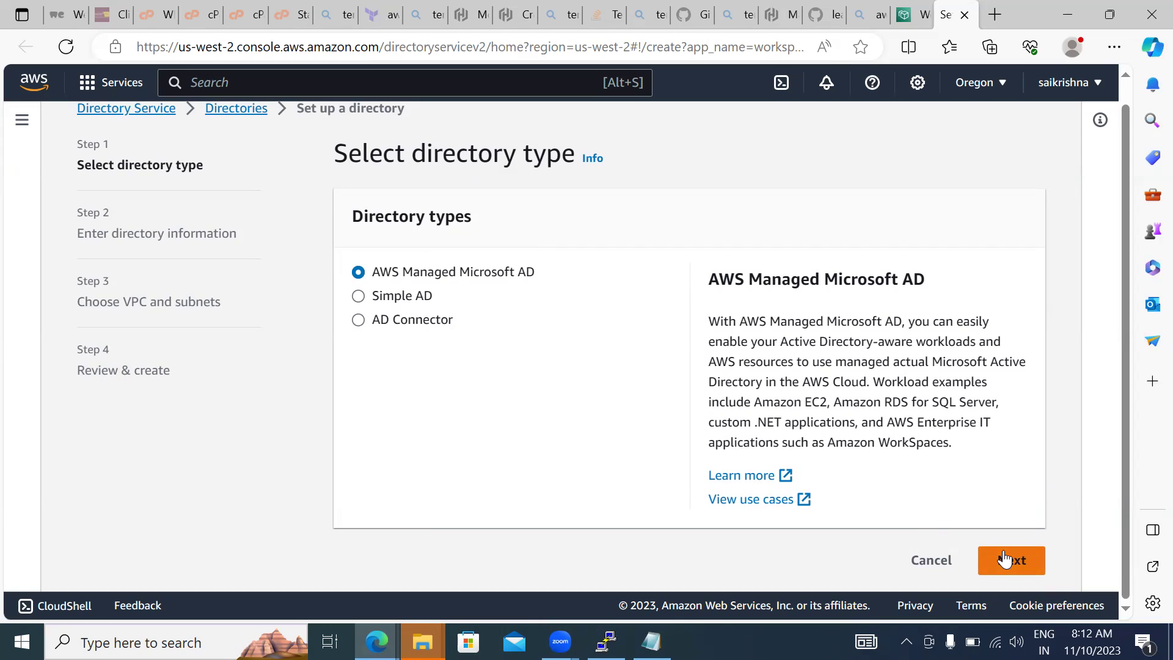
pyautogui.click(358, 297)
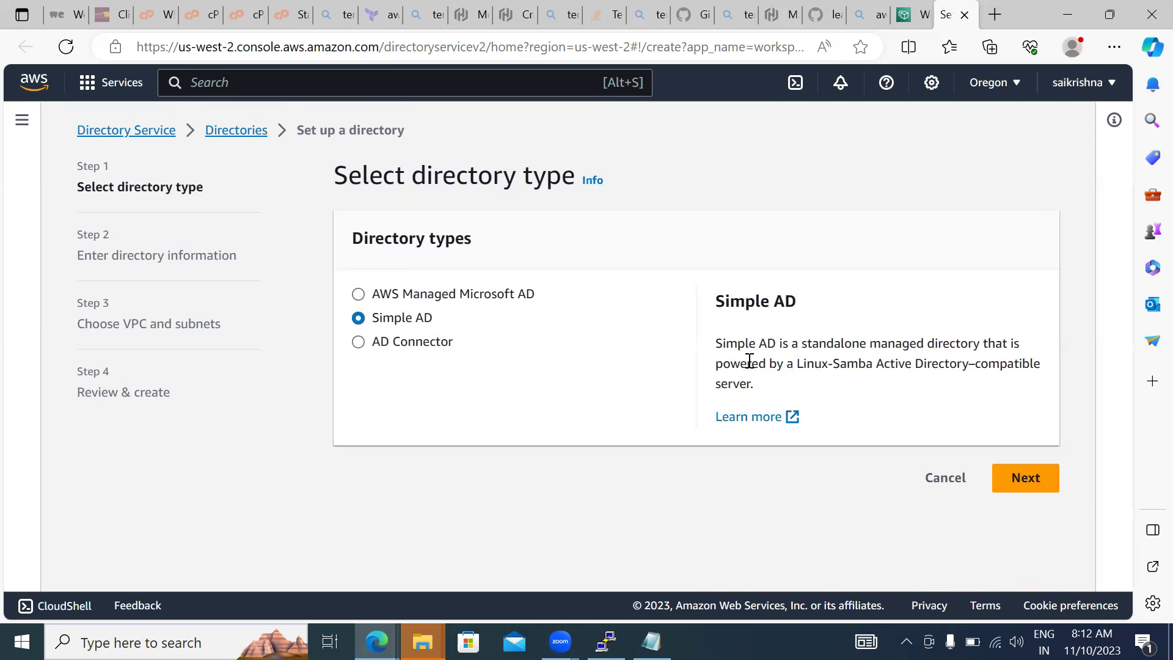
pyautogui.click(374, 344)
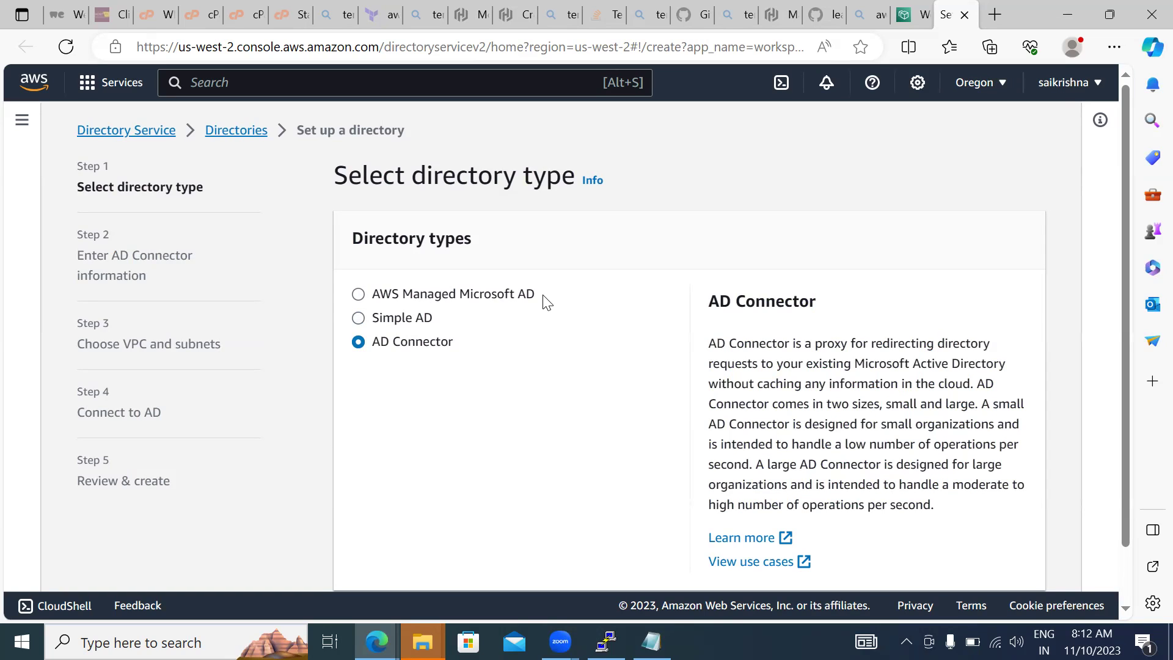
pyautogui.click(408, 296)
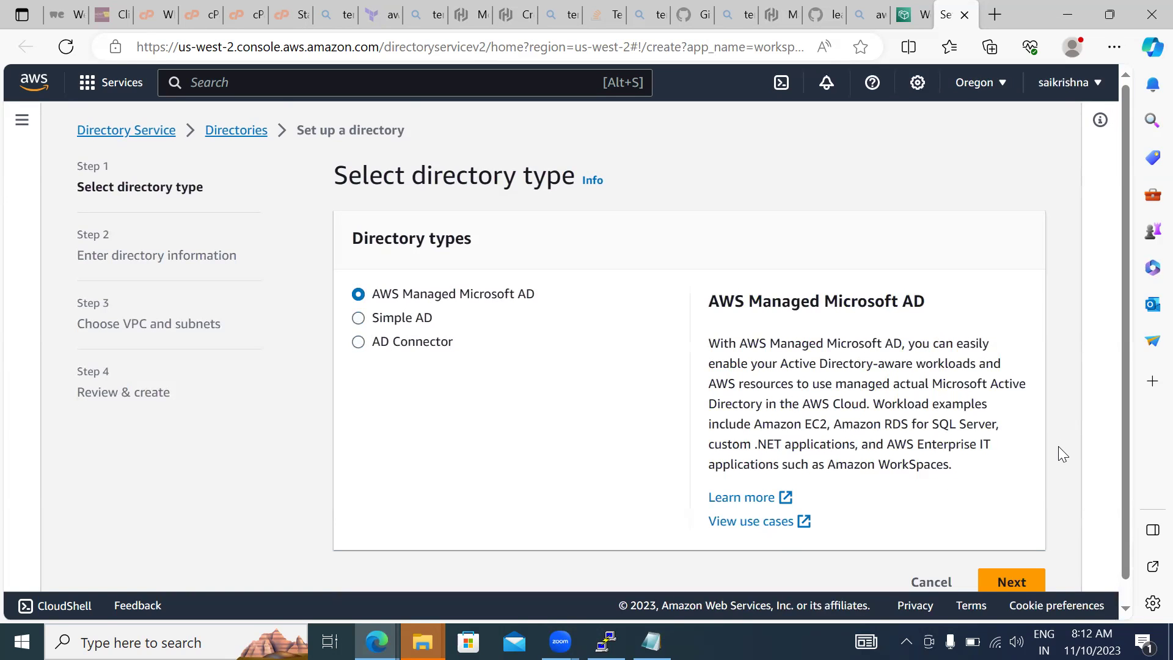
pyautogui.scroll(-1, 1058, 446)
pyautogui.click(1011, 559)
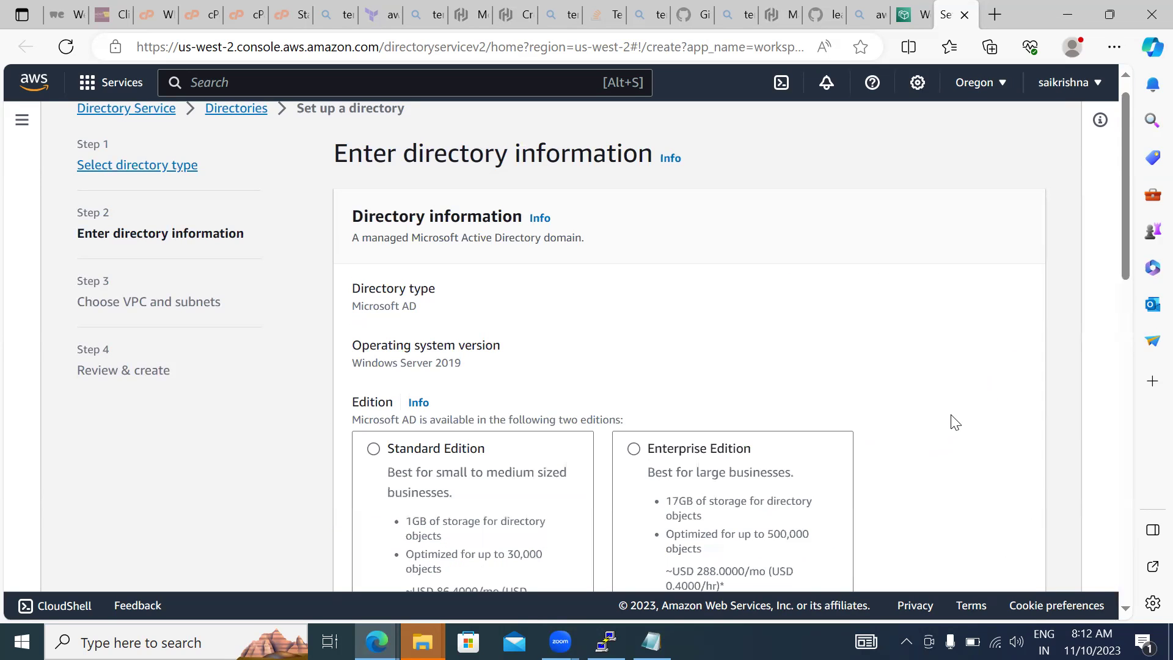
pyautogui.scroll(-5, 956, 422)
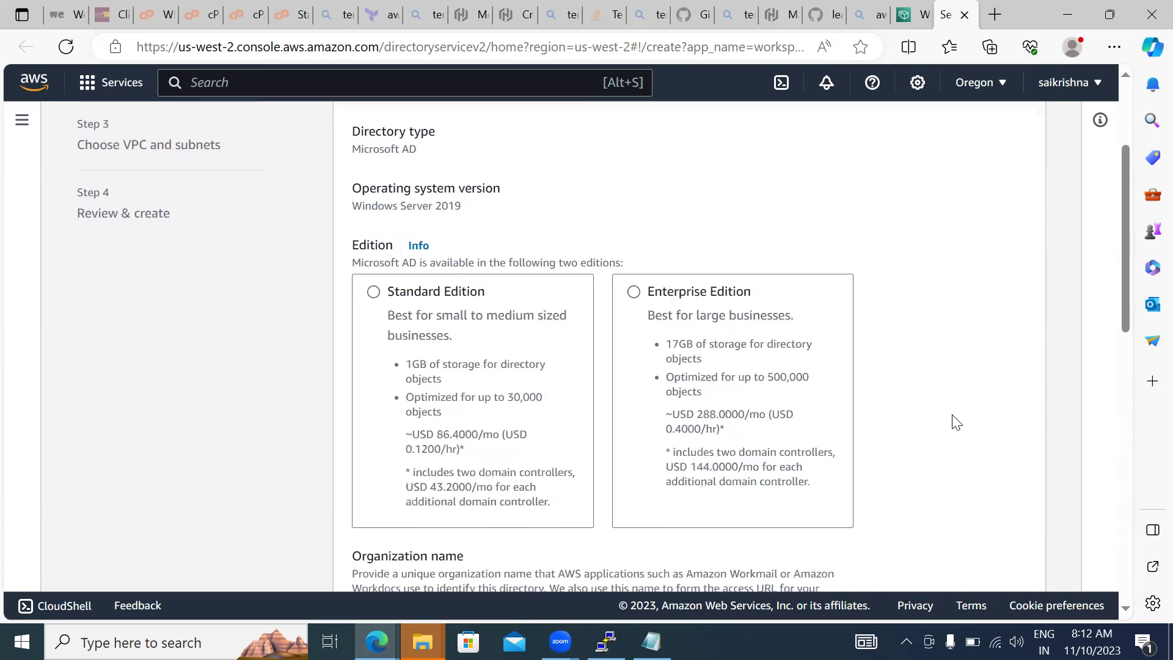
# Step: Choose Standard Edition for the Microsoft AD directory and set the organization name to cloudsoftsol
pyautogui.click(373, 170)
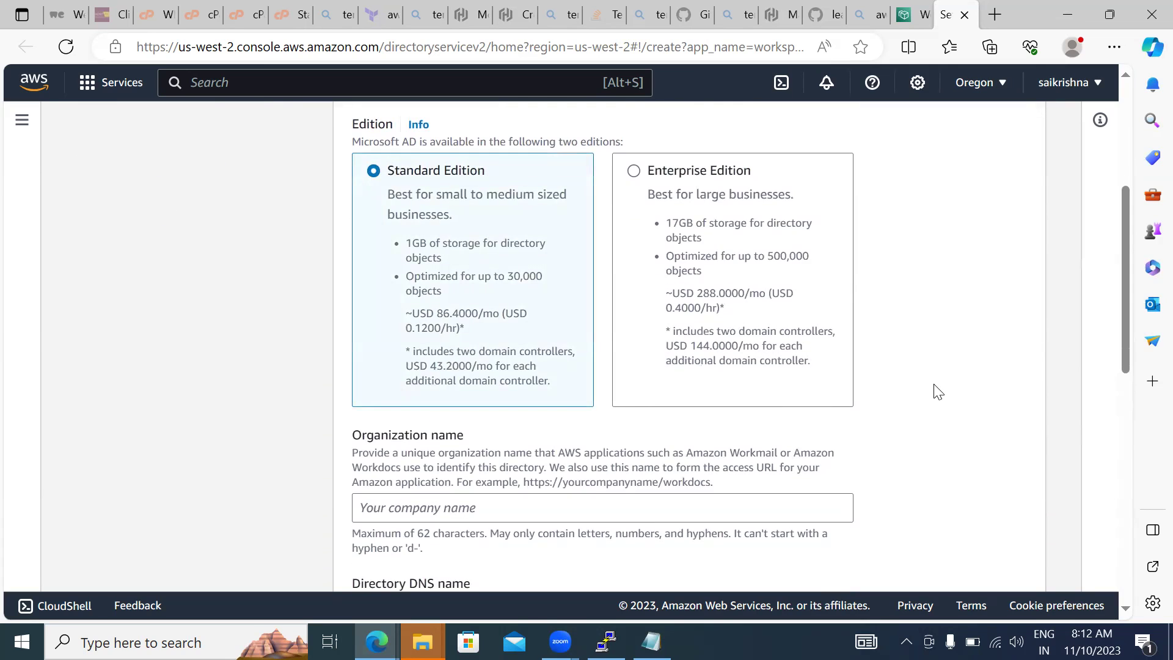
pyautogui.scroll(-2, 938, 391)
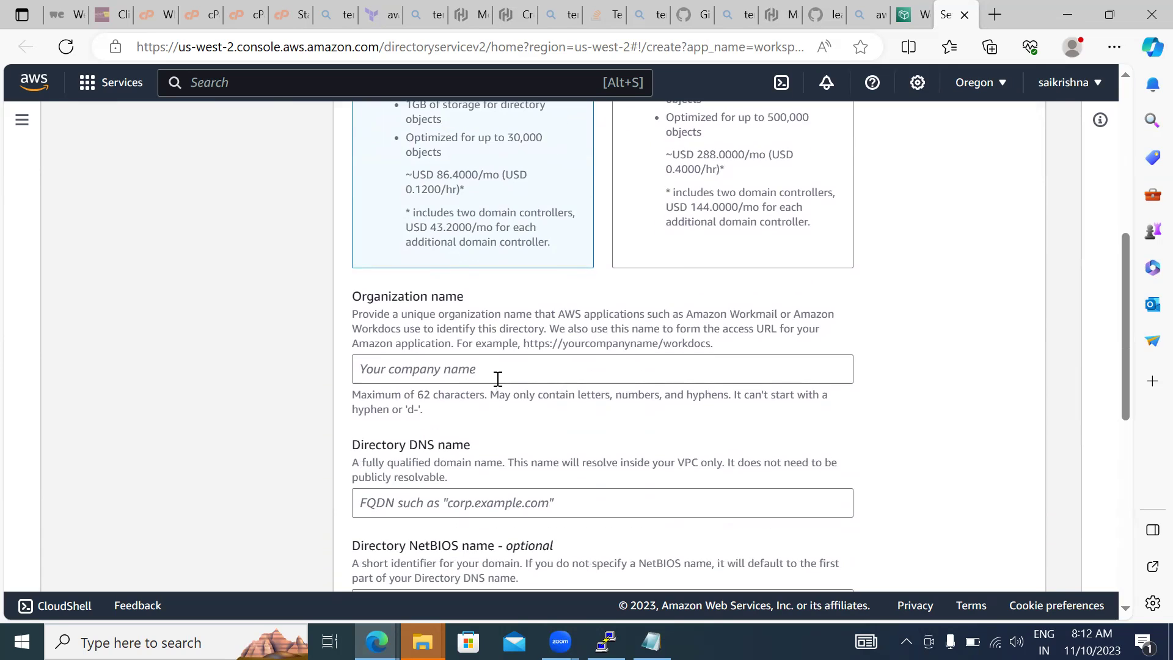
pyautogui.click(433, 375)
pyautogui.write('cloudsoftsol')
pyautogui.click(1045, 484)
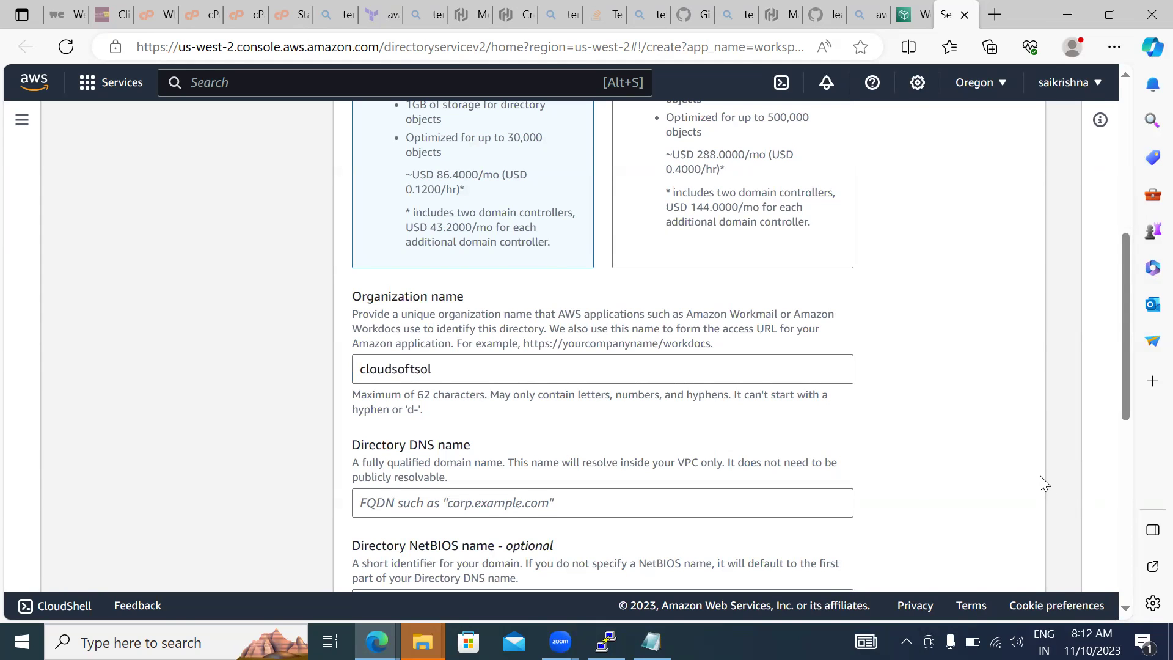
# Step: Set the directory DNS name to cloudsoftsol.com
pyautogui.scroll(-2, 1045, 483)
pyautogui.click(446, 364)
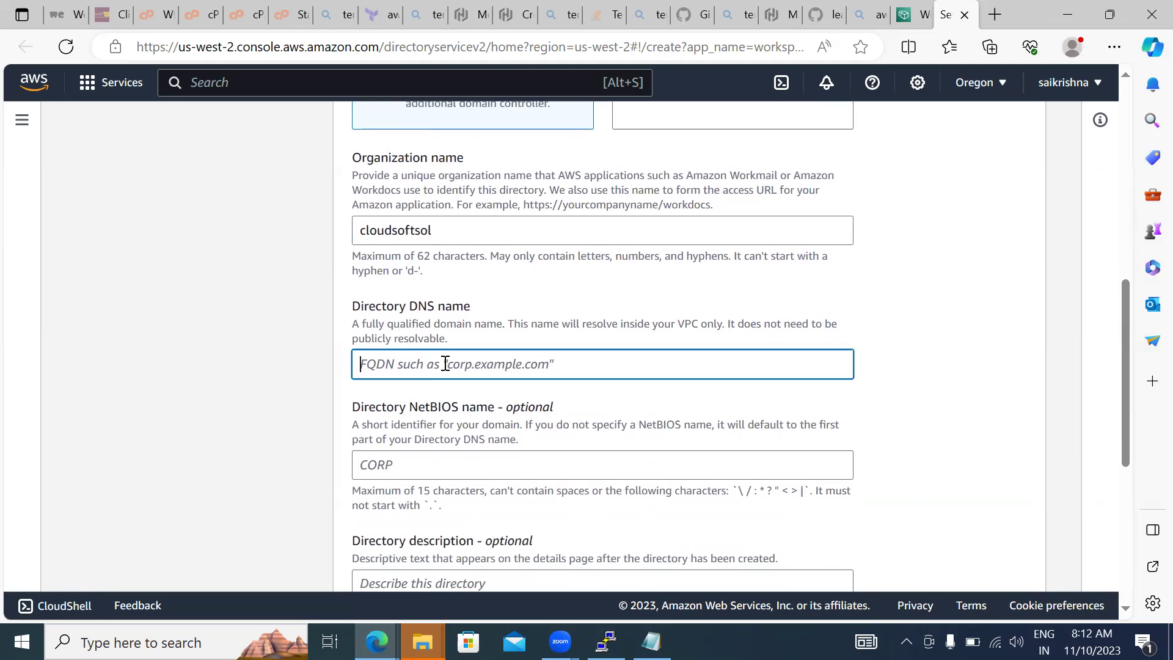
pyautogui.write('cloudsof')
pyautogui.write('to')
pyautogui.write('ol.com')
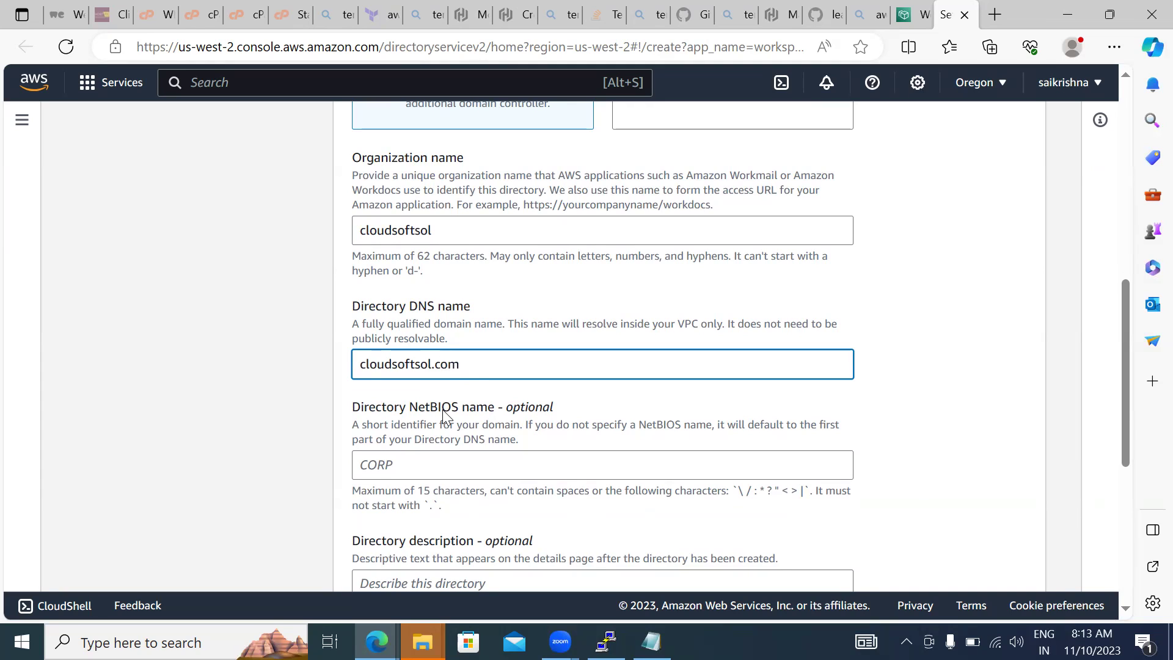
pyautogui.click(1059, 526)
# Step: Enter and confirm the Admin password, proceed to the VPC and subnets settings, and decline saving the password in the browser
pyautogui.scroll(-1, 1060, 527)
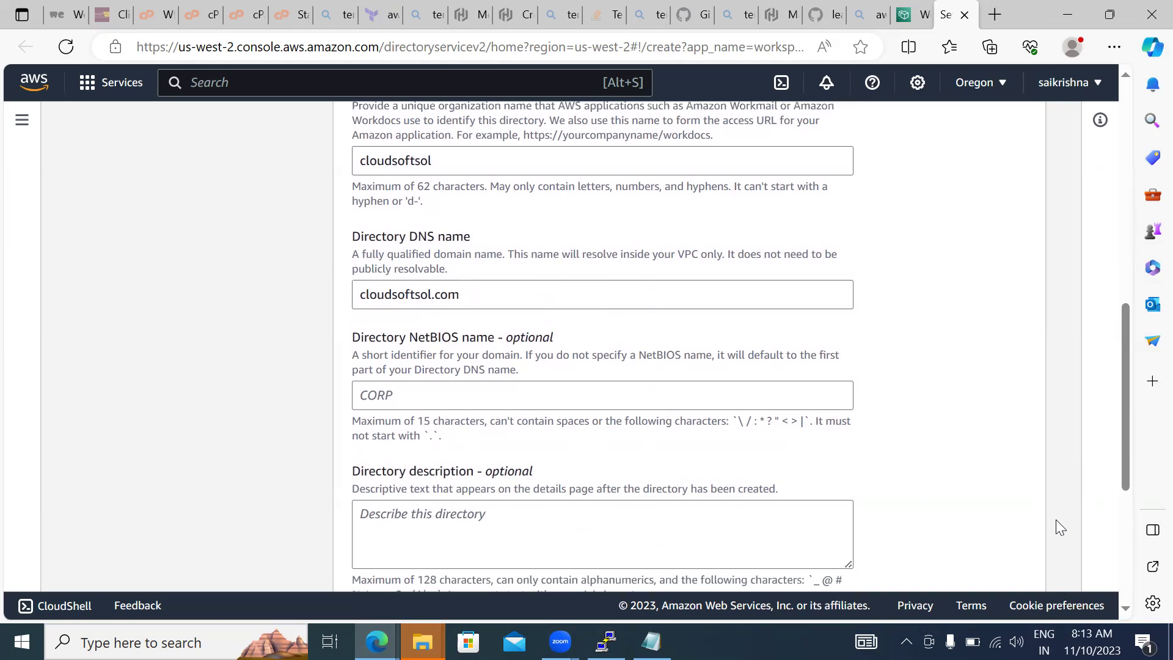
pyautogui.scroll(-3, 1060, 527)
pyautogui.scroll(-1, 1061, 527)
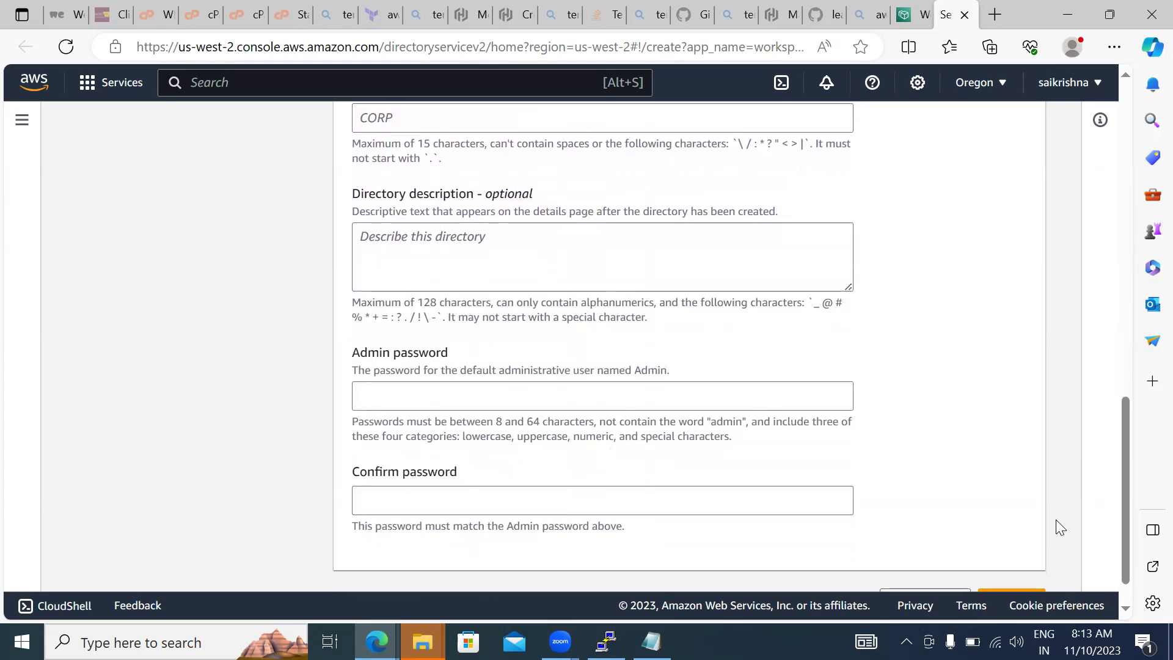
pyautogui.scroll(-1, 1060, 526)
pyautogui.click(413, 367)
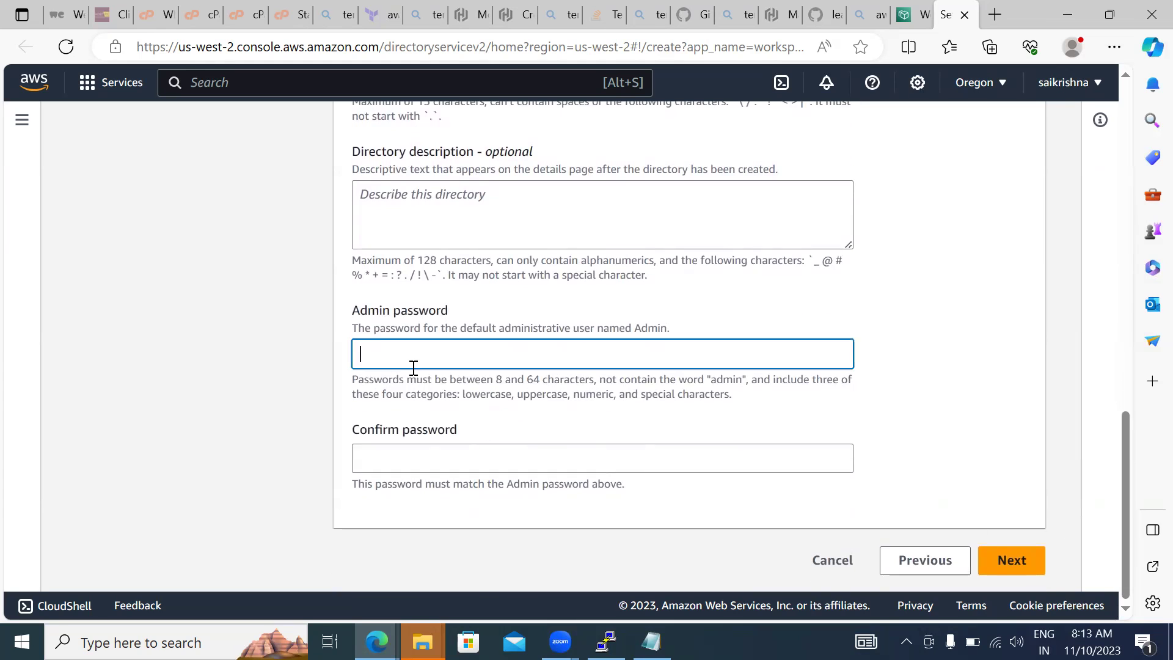
pyautogui.write('•••••••••')
pyautogui.press('Tab')
pyautogui.write('••')
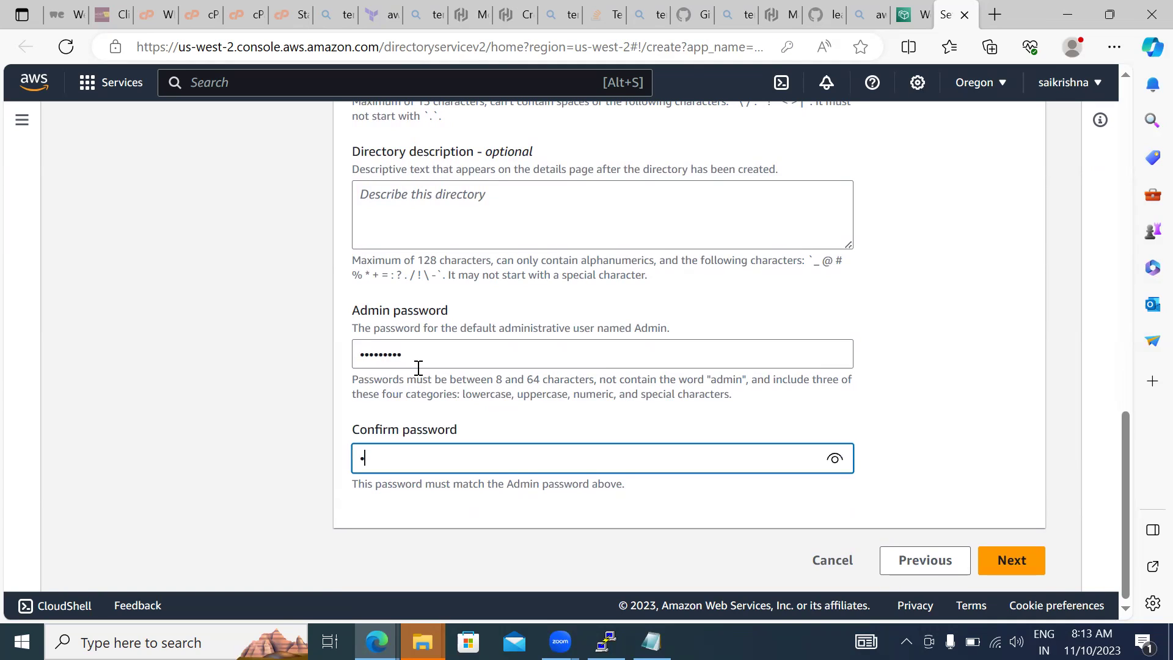
pyautogui.write('•••••••')
pyautogui.click(979, 558)
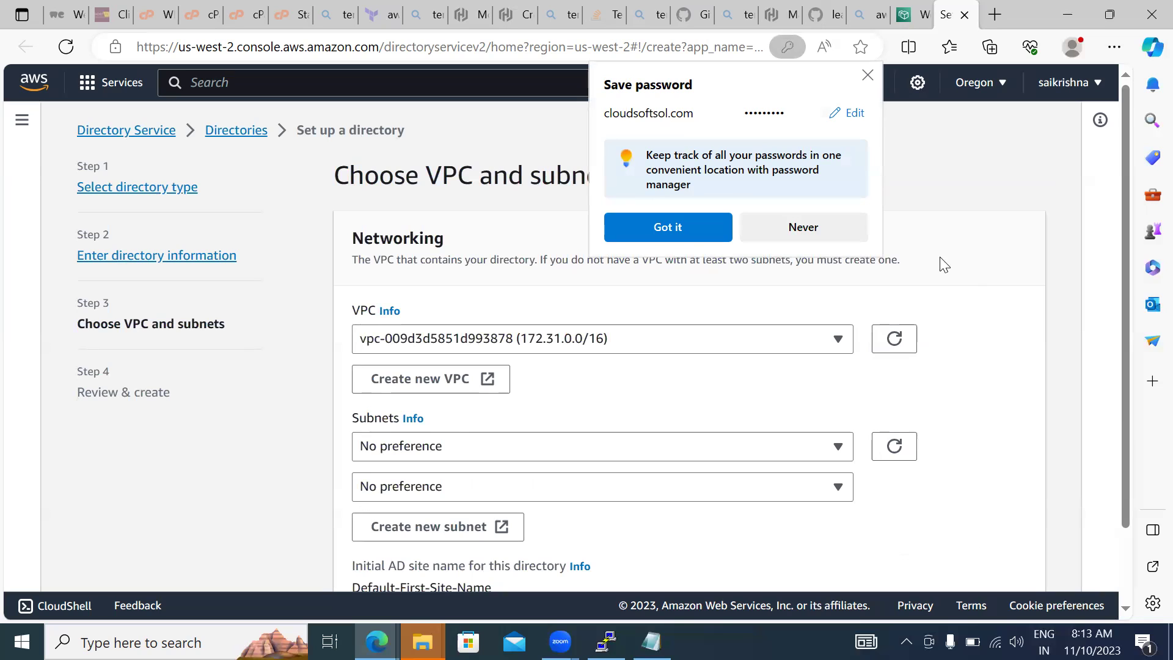
pyautogui.click(803, 230)
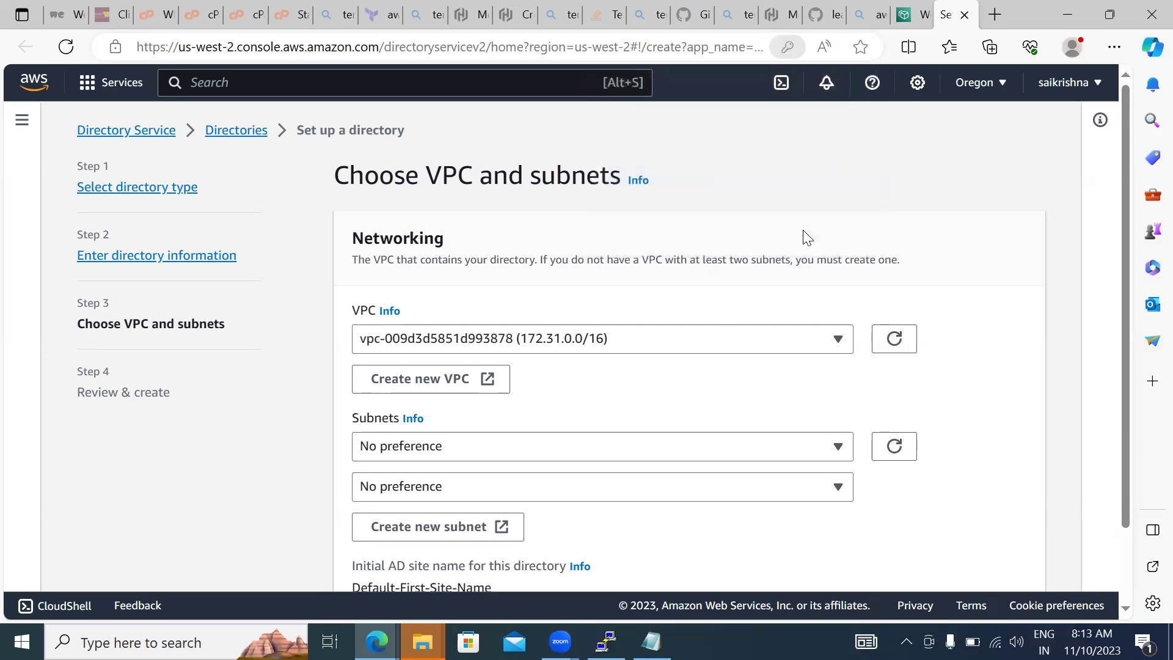
# Step: Keep the 172.31.0.0/16 VPC and select the us-west-2a subnet (172.31.16.0/20) and the us-west-2b subnet (172.31.32.0/20) for the directory
pyautogui.click(662, 339)
pyautogui.click(664, 346)
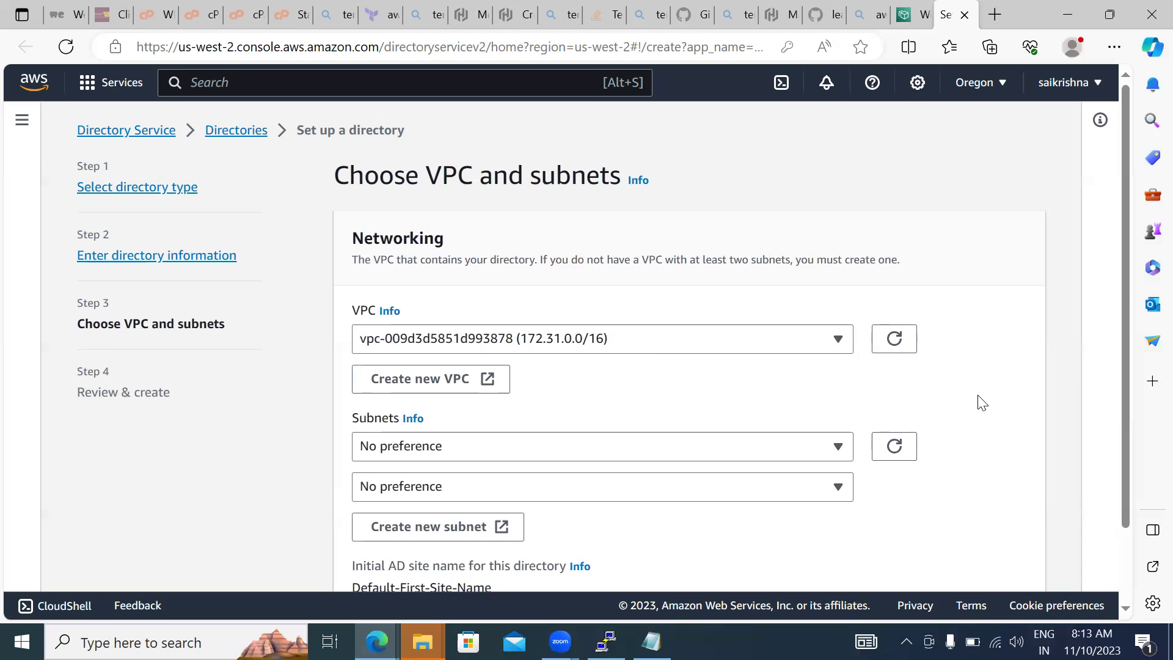
pyautogui.scroll(-2, 981, 403)
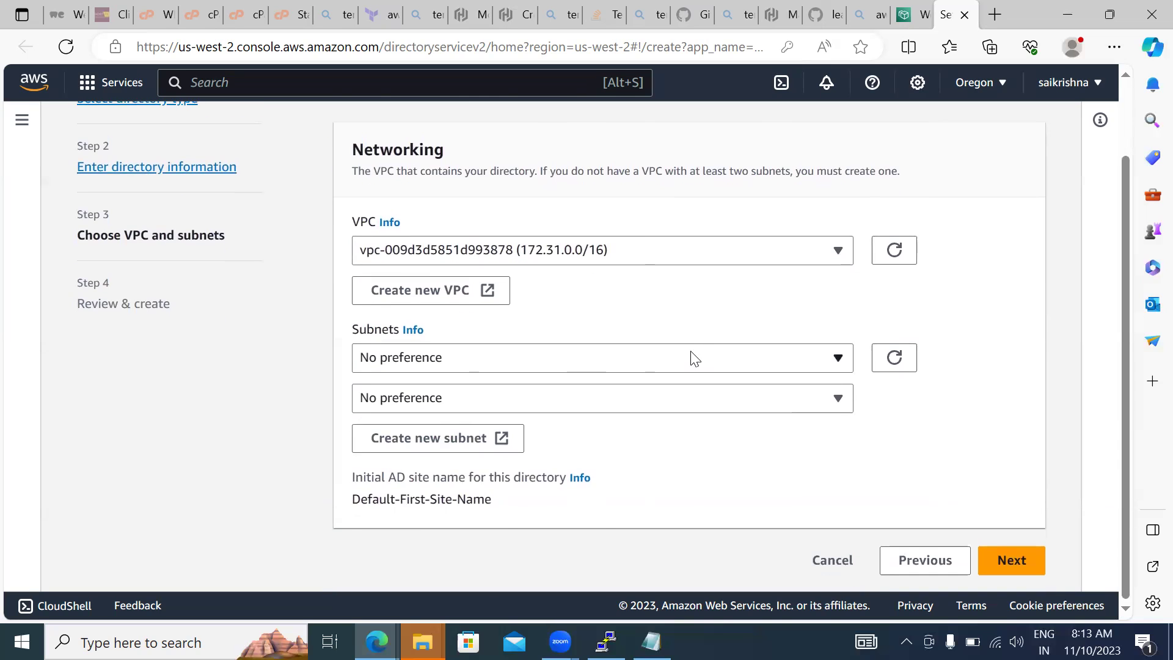
pyautogui.click(689, 359)
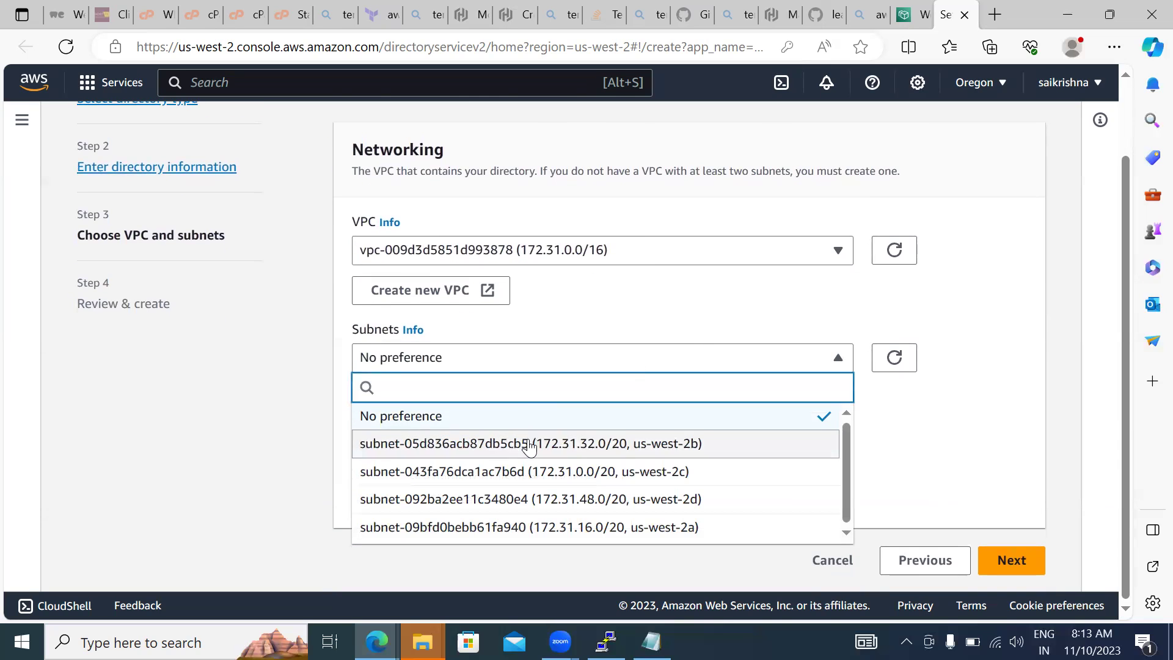
pyautogui.click(532, 529)
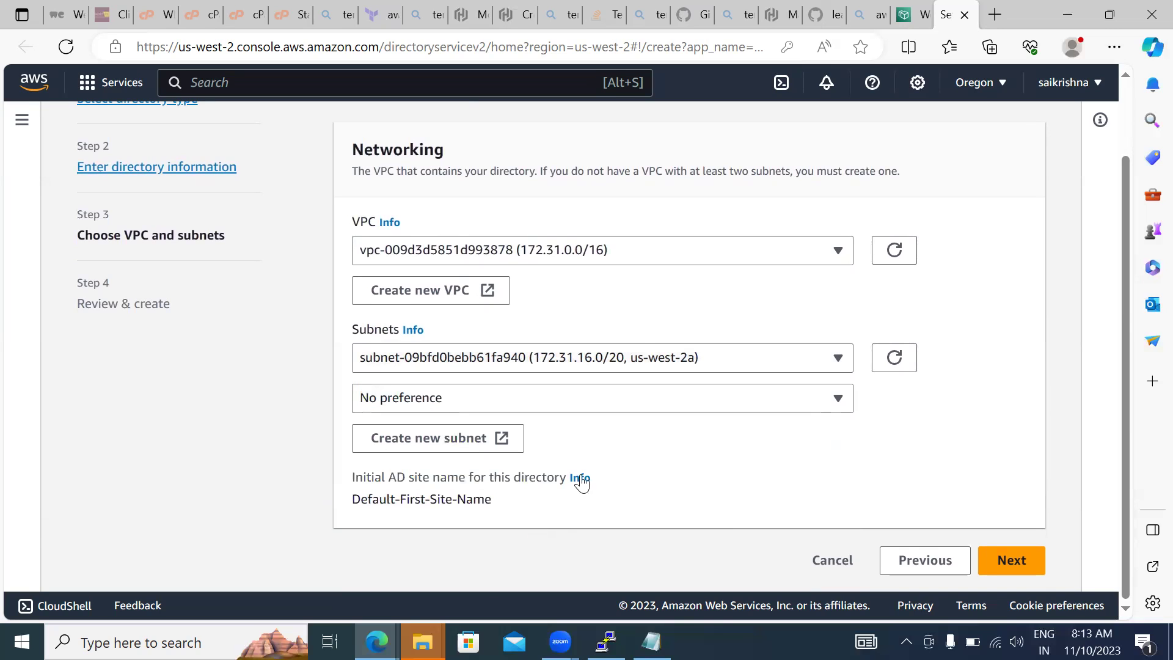
pyautogui.click(560, 399)
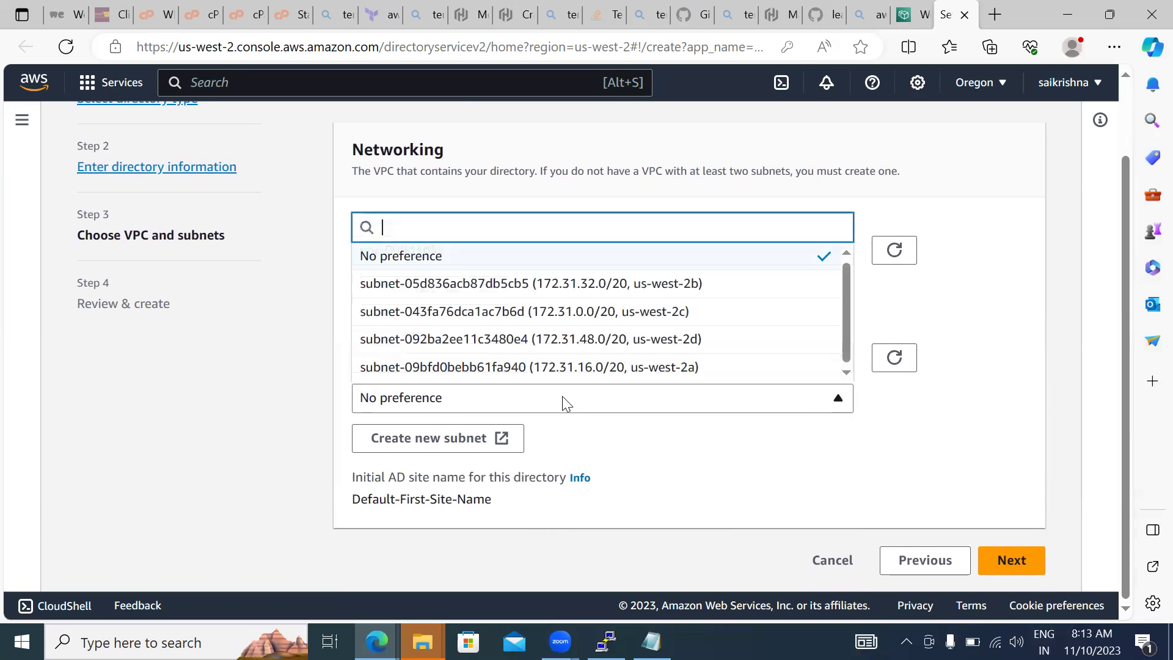
pyautogui.click(620, 284)
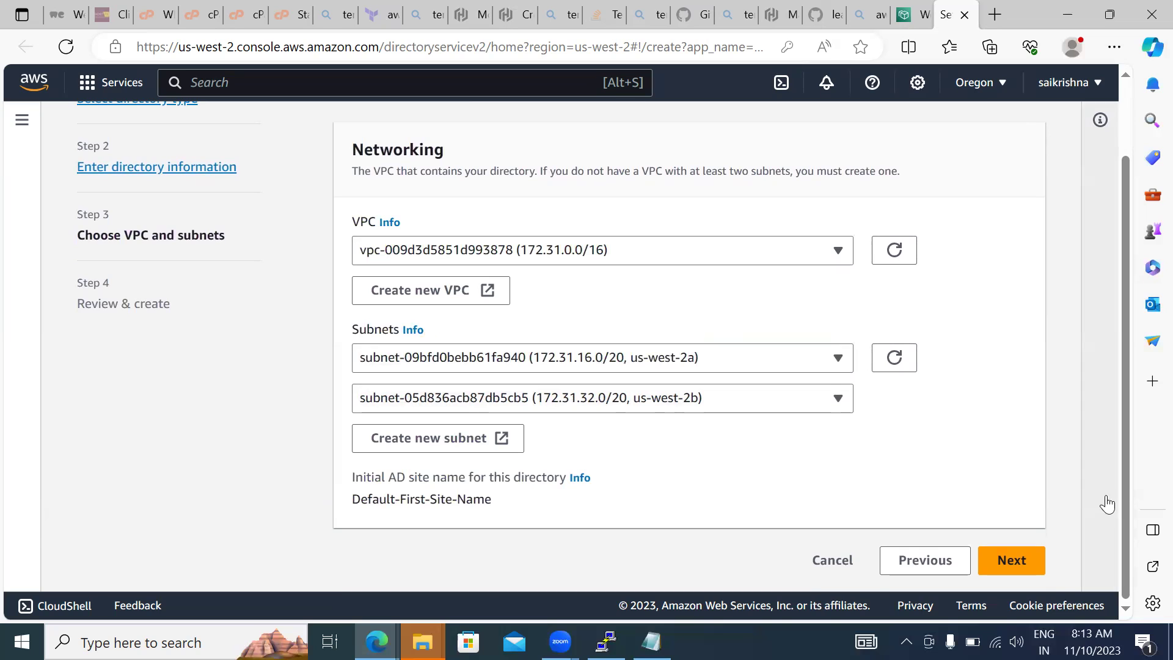
# Step: Review and create the directory, and check its details page from the WorkSpaces directories list
pyautogui.click(1043, 549)
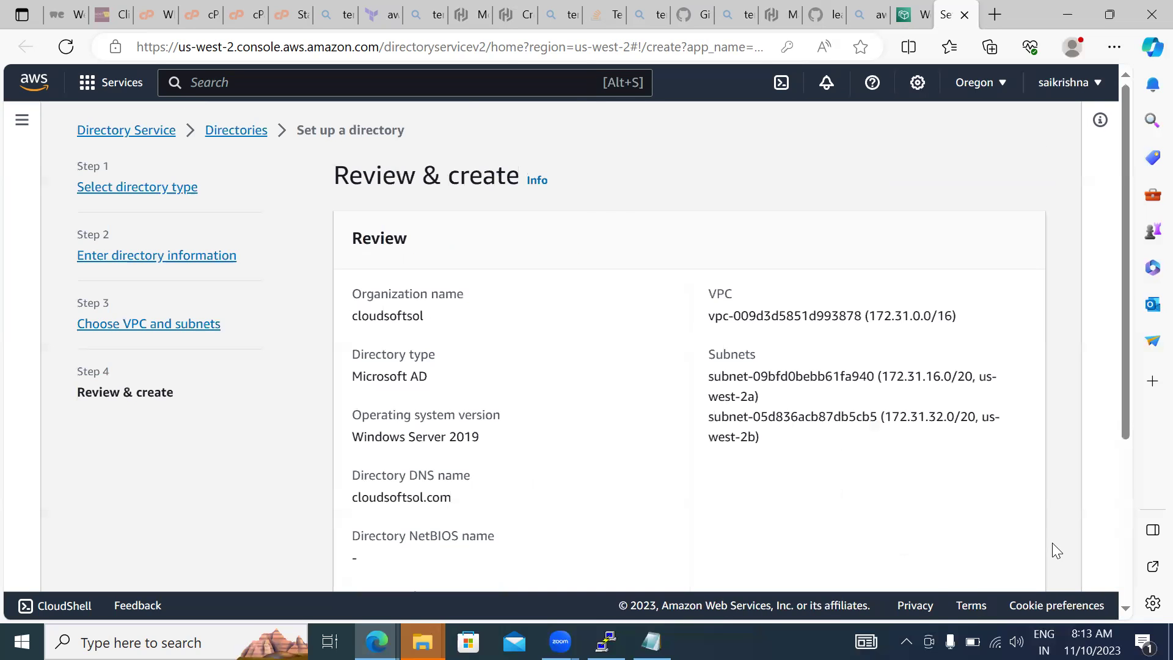
pyautogui.scroll(-6, 1062, 487)
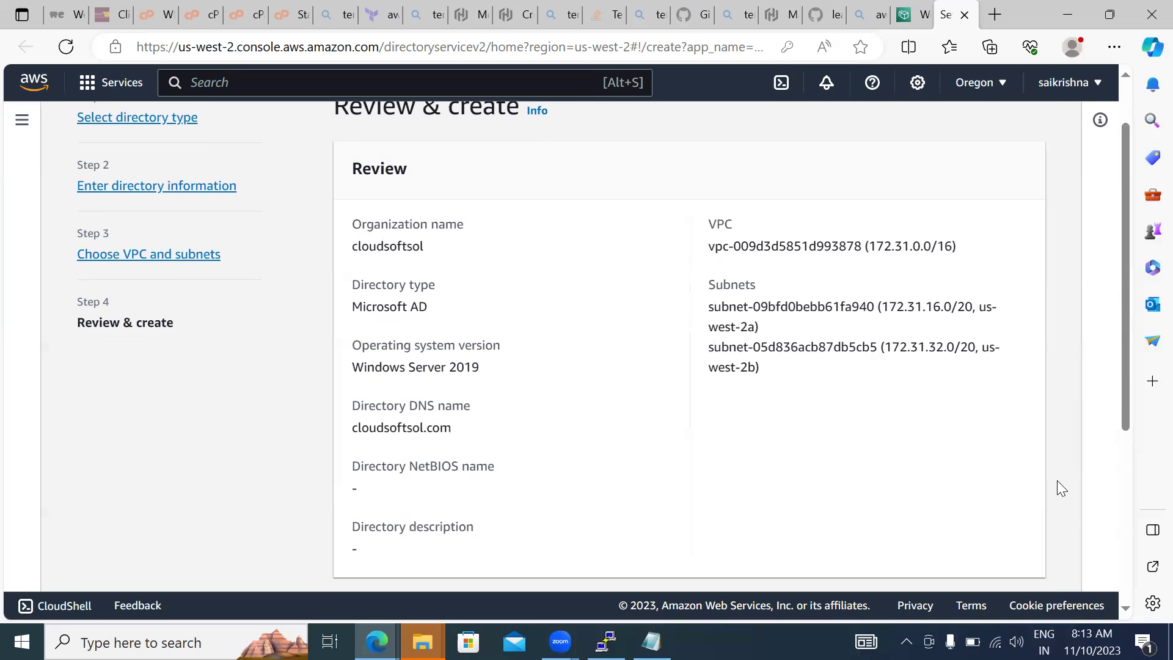
pyautogui.click(961, 548)
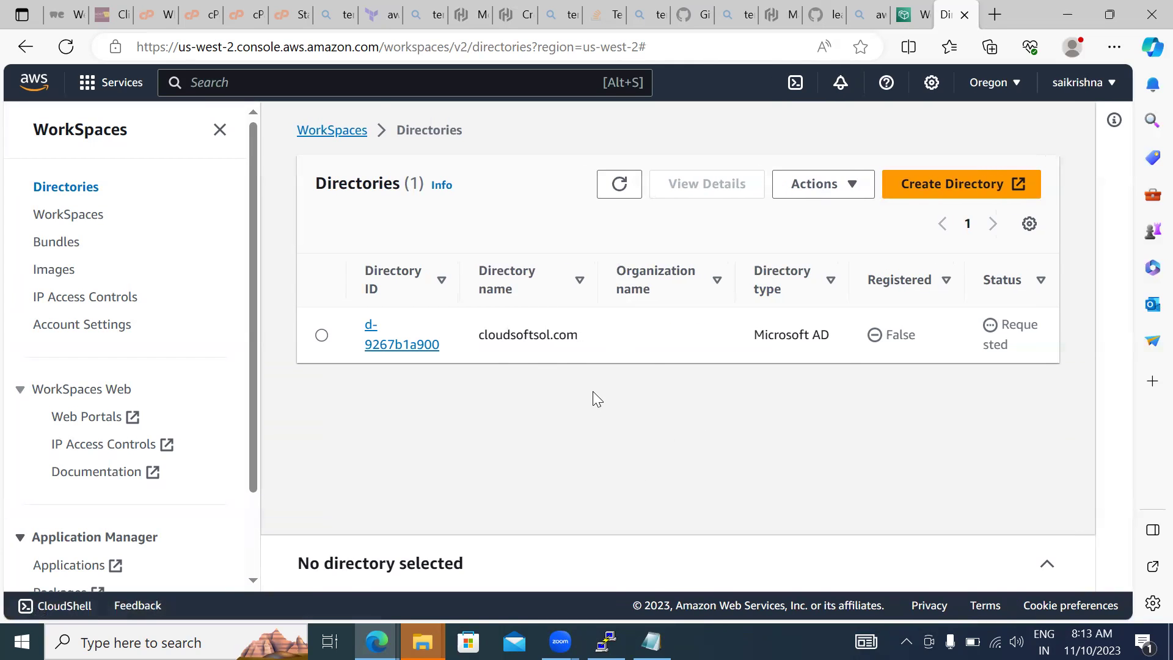
pyautogui.click(389, 344)
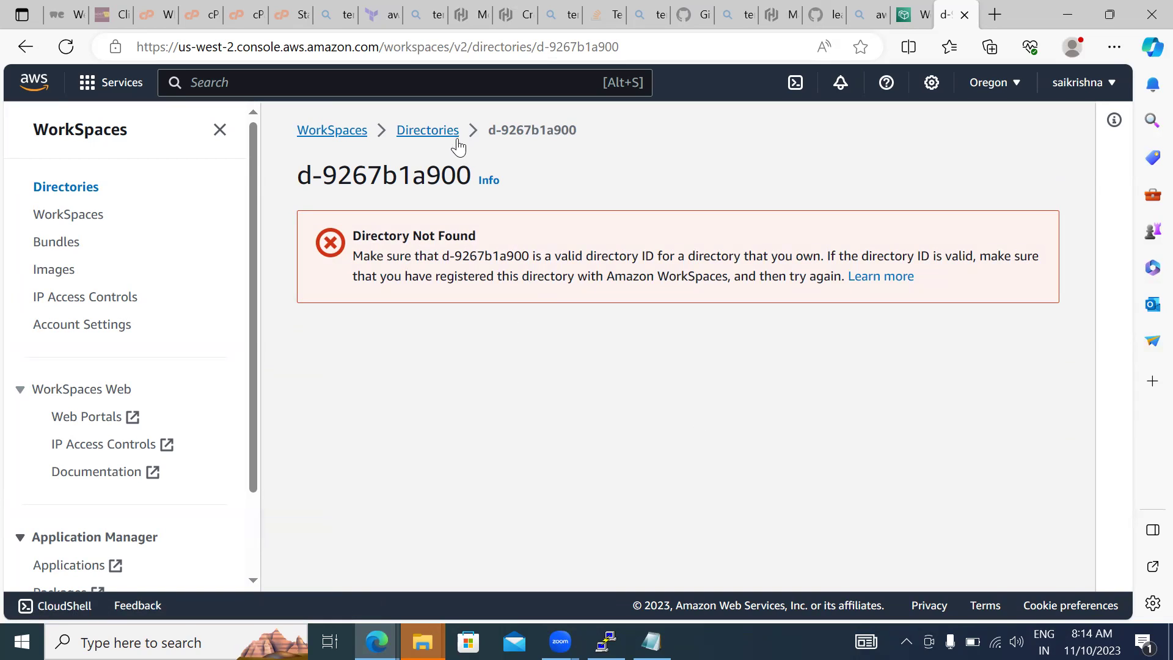
pyautogui.click(434, 137)
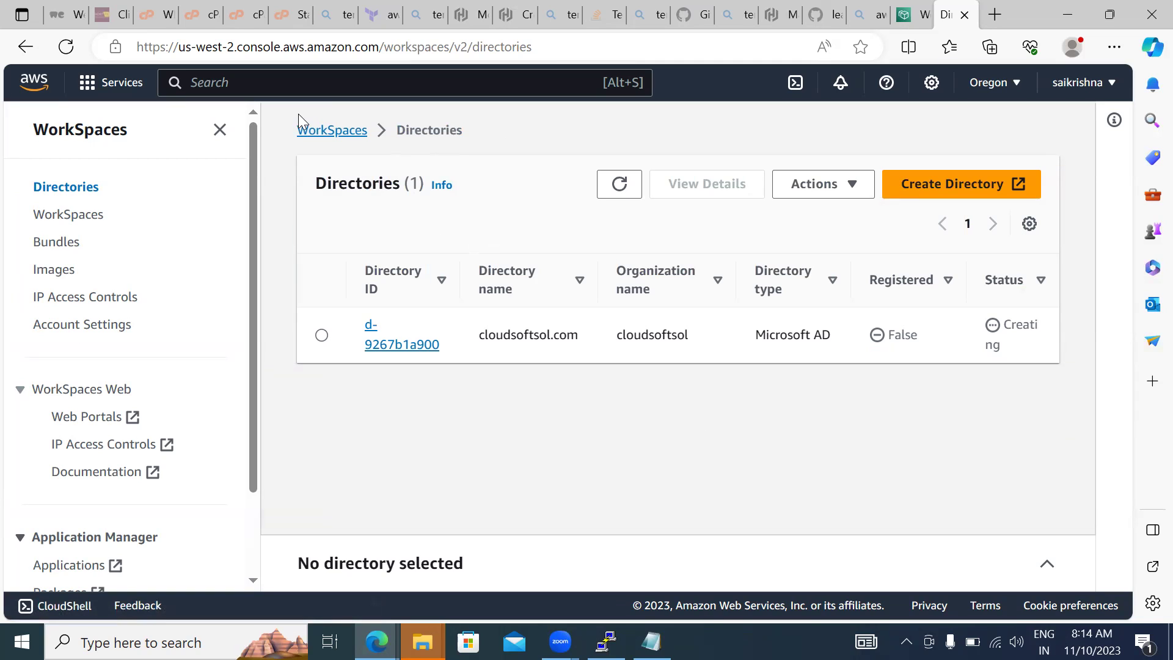
# Step: Search the console for "ec2", open the running instances in EC2 and start launching a new instance
pyautogui.click(209, 85)
pyautogui.write('ec2')
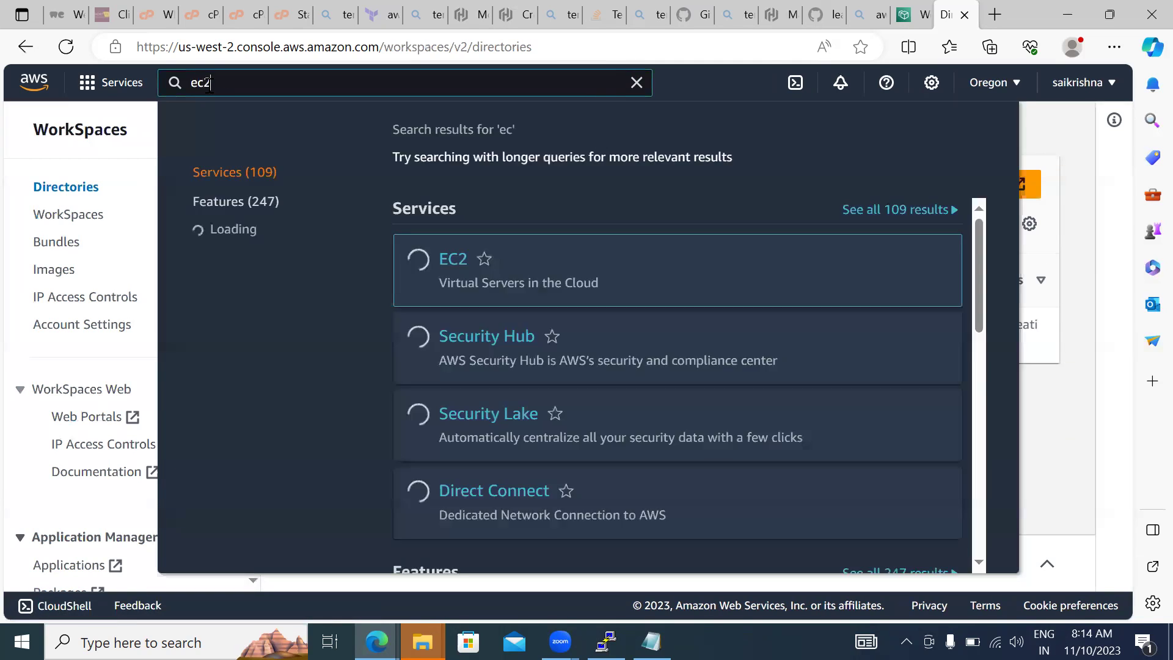
pyautogui.click(452, 262)
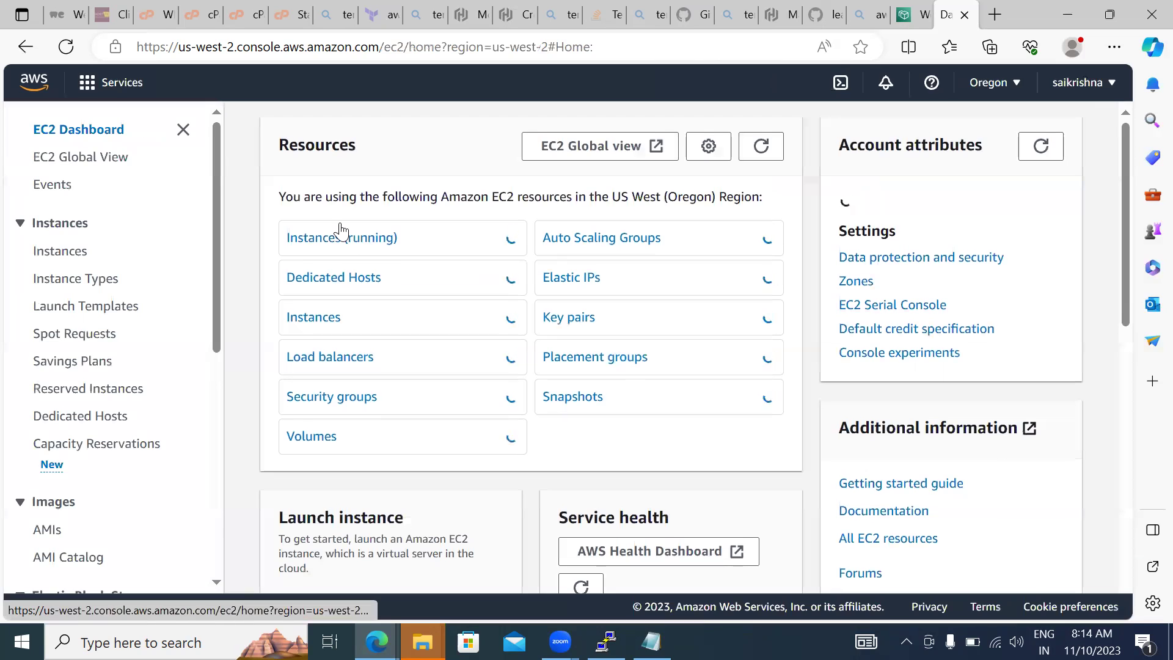
pyautogui.click(323, 239)
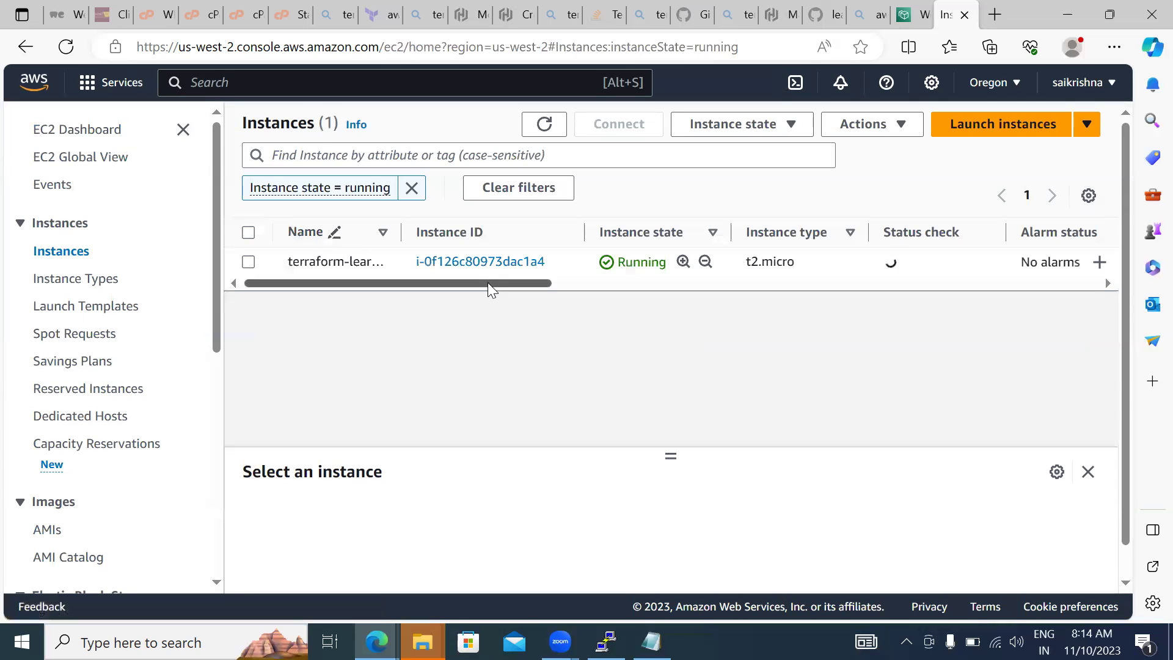
pyautogui.click(990, 121)
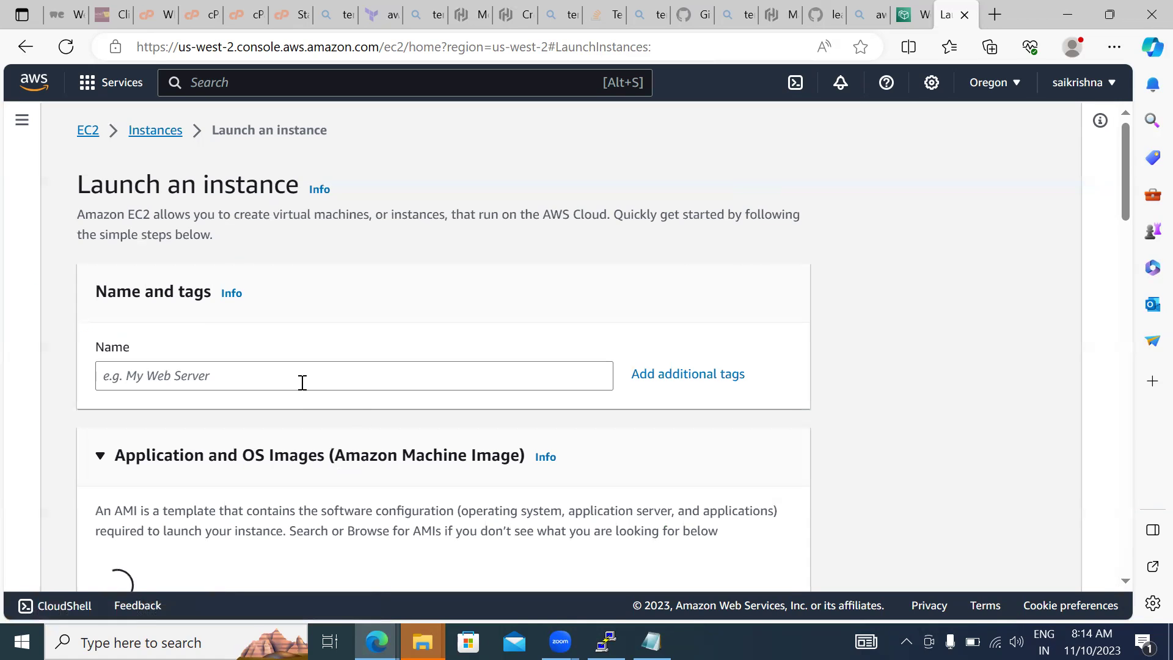
# Step: Name the instance windowsserver and select the Windows image Microsoft Windows Server 2022 Base
pyautogui.click(302, 382)
pyautogui.write('windowsserver')
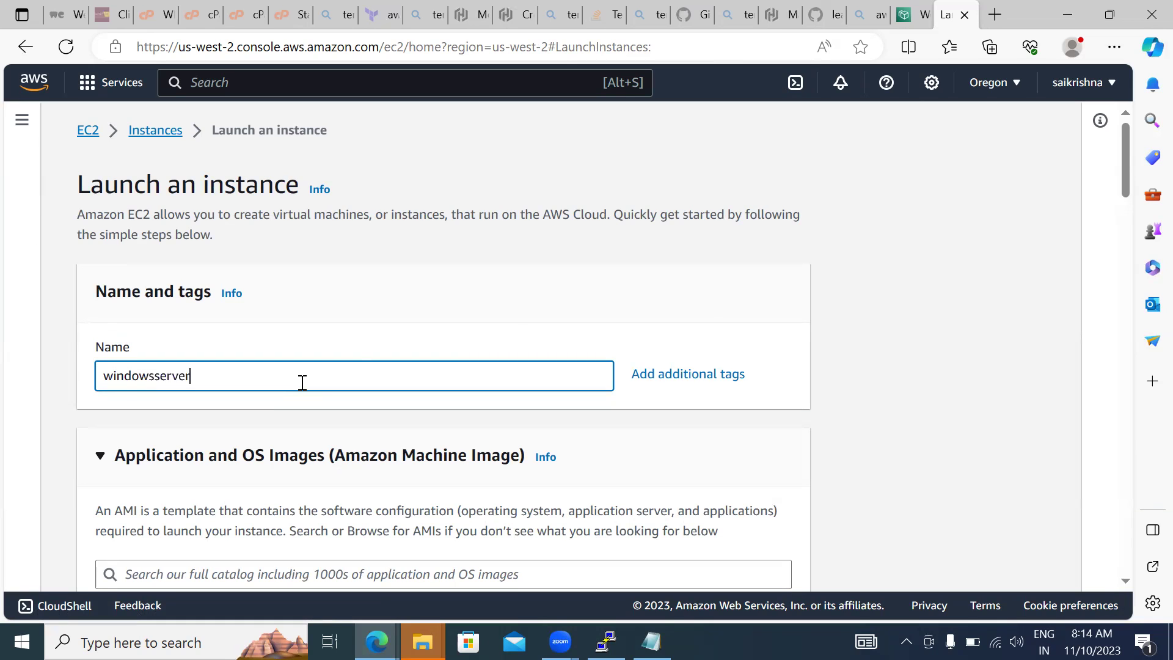
pyautogui.click(902, 342)
pyautogui.scroll(-1, 901, 342)
pyautogui.scroll(-4, 901, 341)
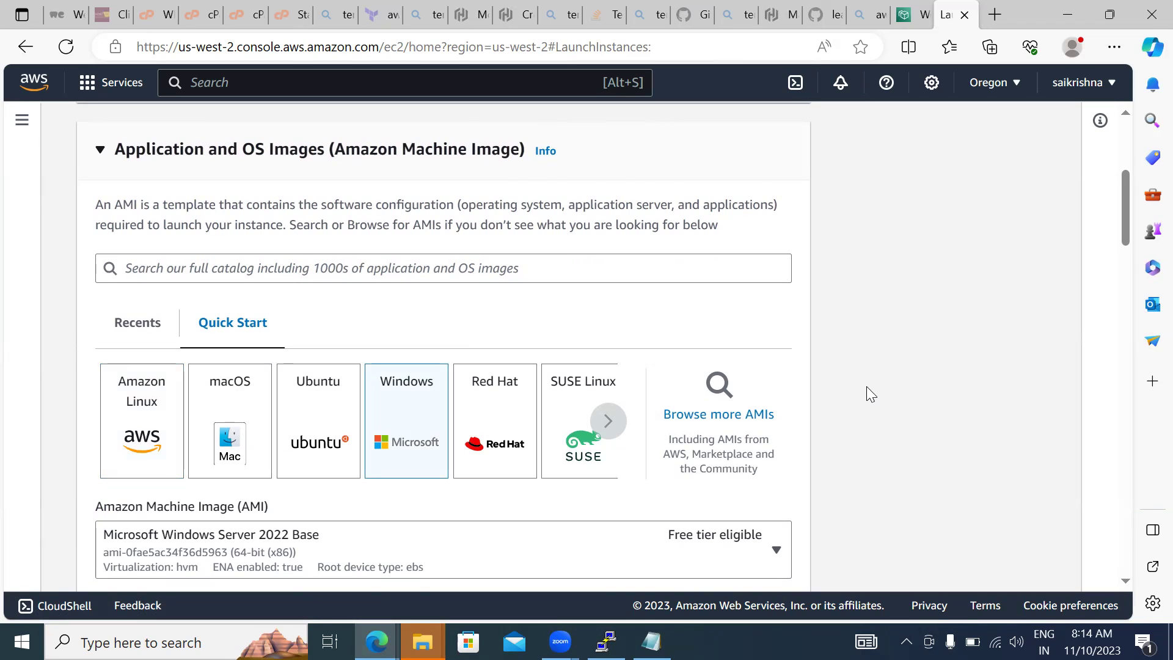
# Step: Select windowkyepair as the key pair for the instance login
pyautogui.scroll(-9, 867, 387)
pyautogui.scroll(-4, 867, 386)
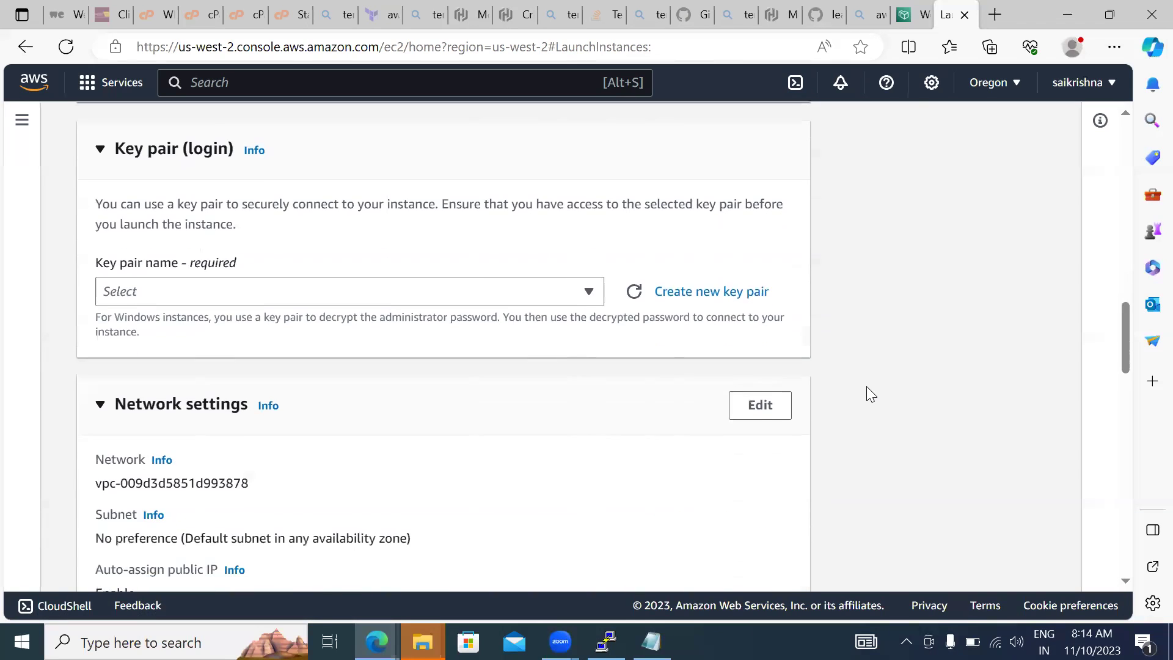
pyautogui.click(597, 297)
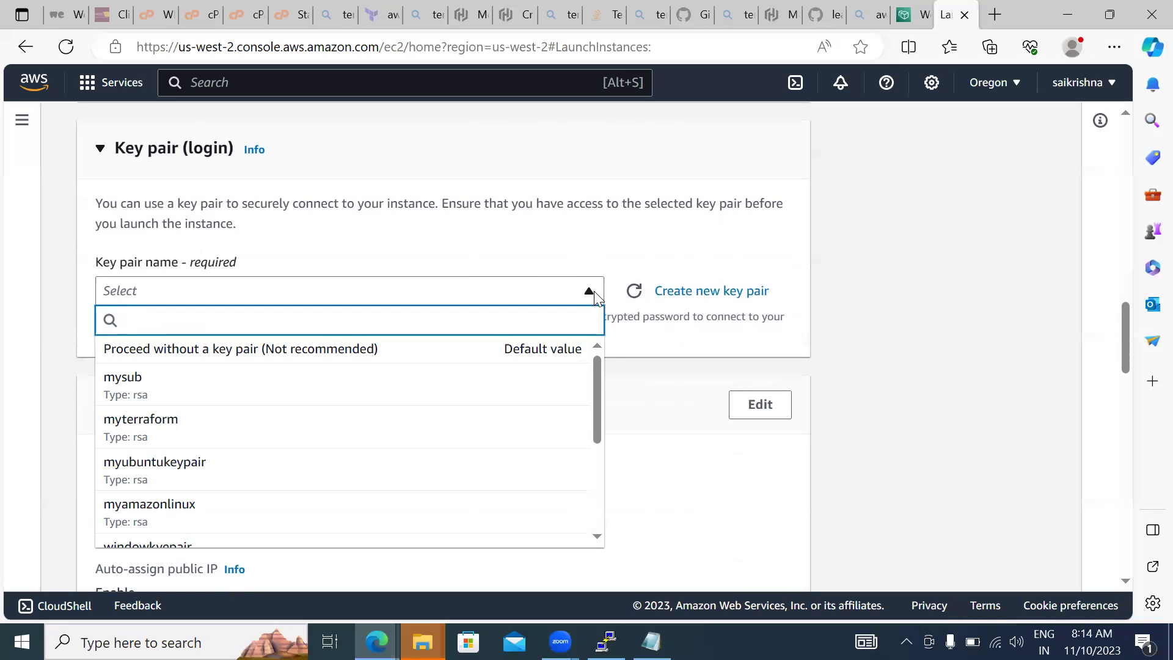
pyautogui.click(597, 536)
pyautogui.click(597, 536)
pyautogui.click(597, 536)
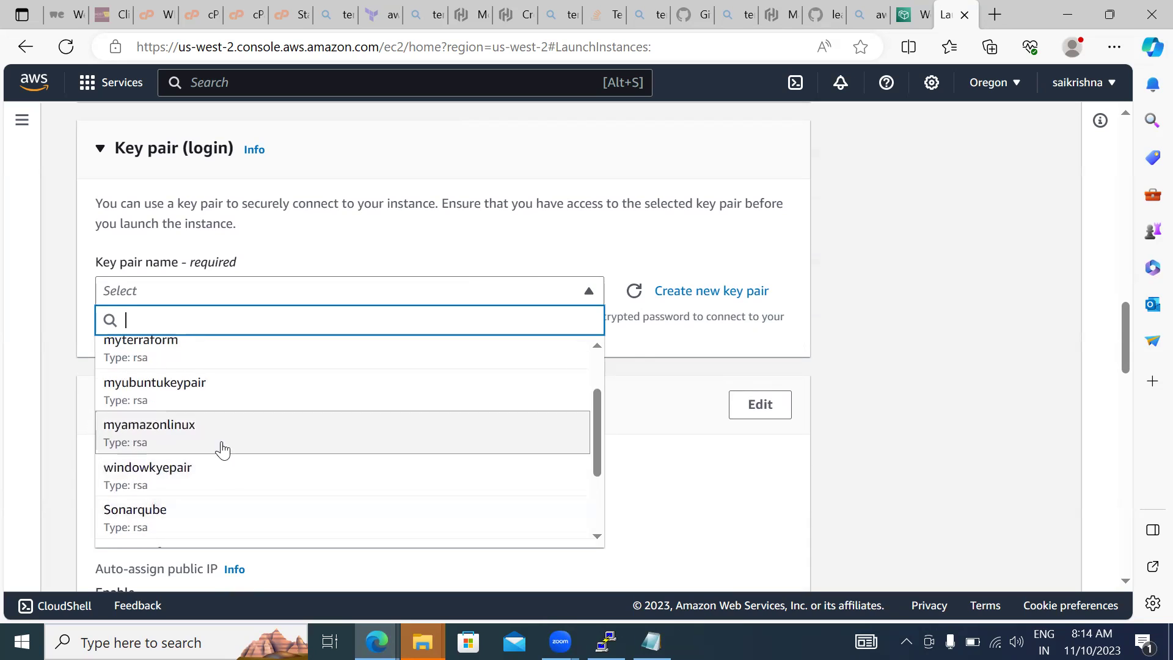
pyautogui.click(193, 470)
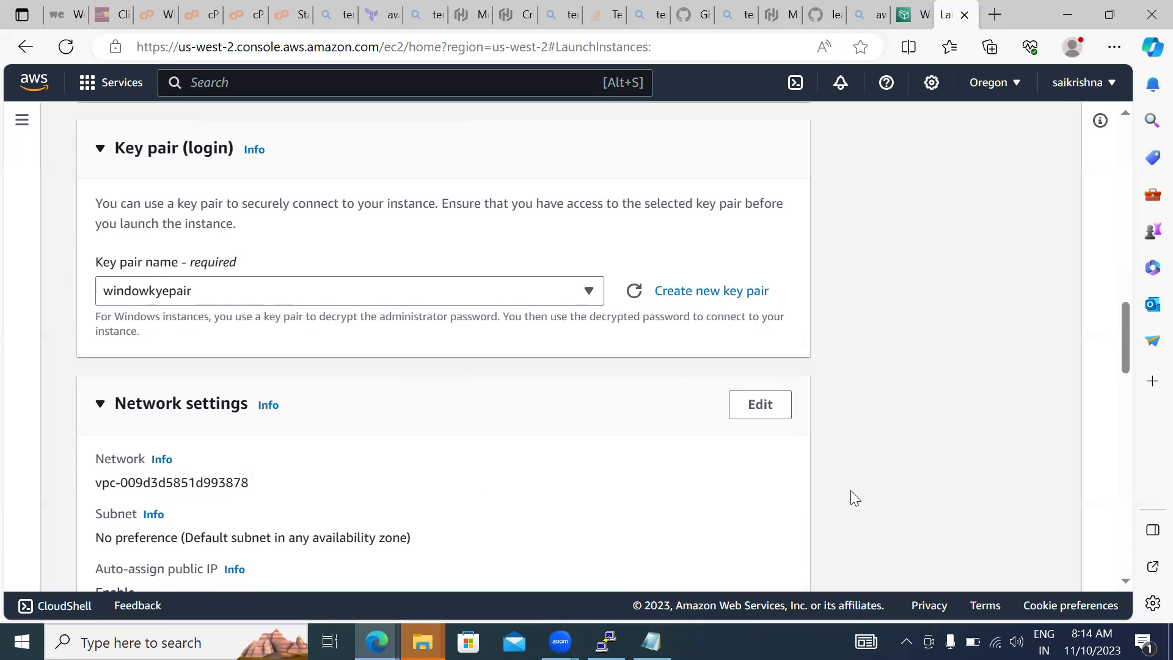
# Step: Review the default firewall, storage and summary settings, and launch the instance
pyautogui.scroll(-5, 851, 491)
pyautogui.scroll(-3, 851, 492)
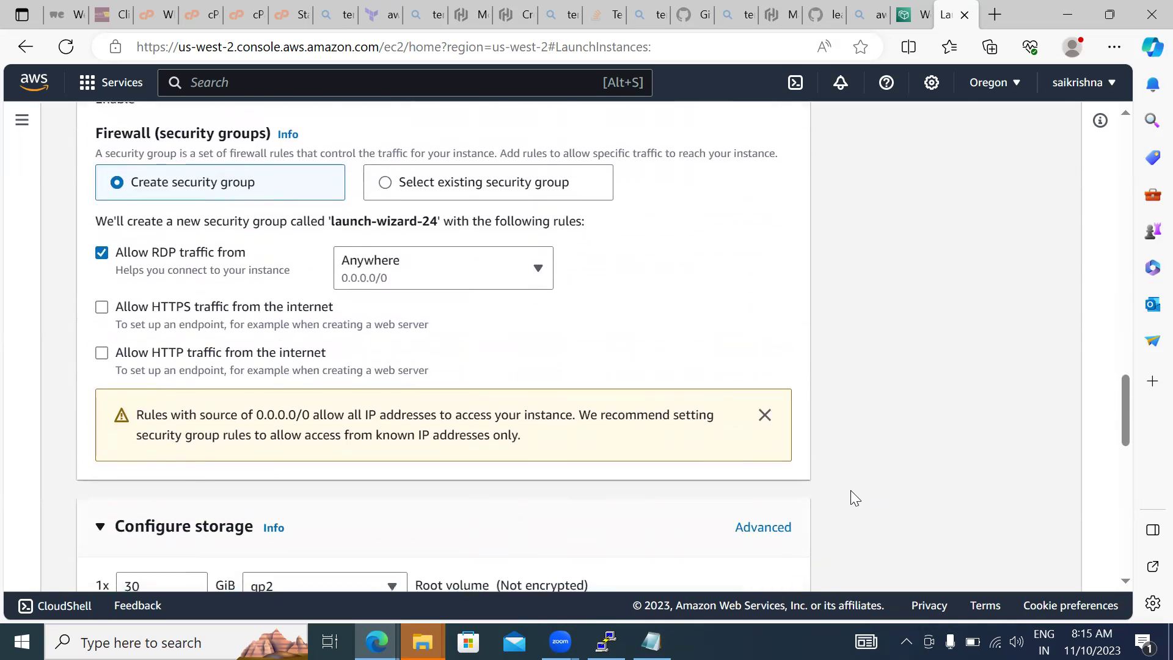
pyautogui.scroll(-12, 851, 490)
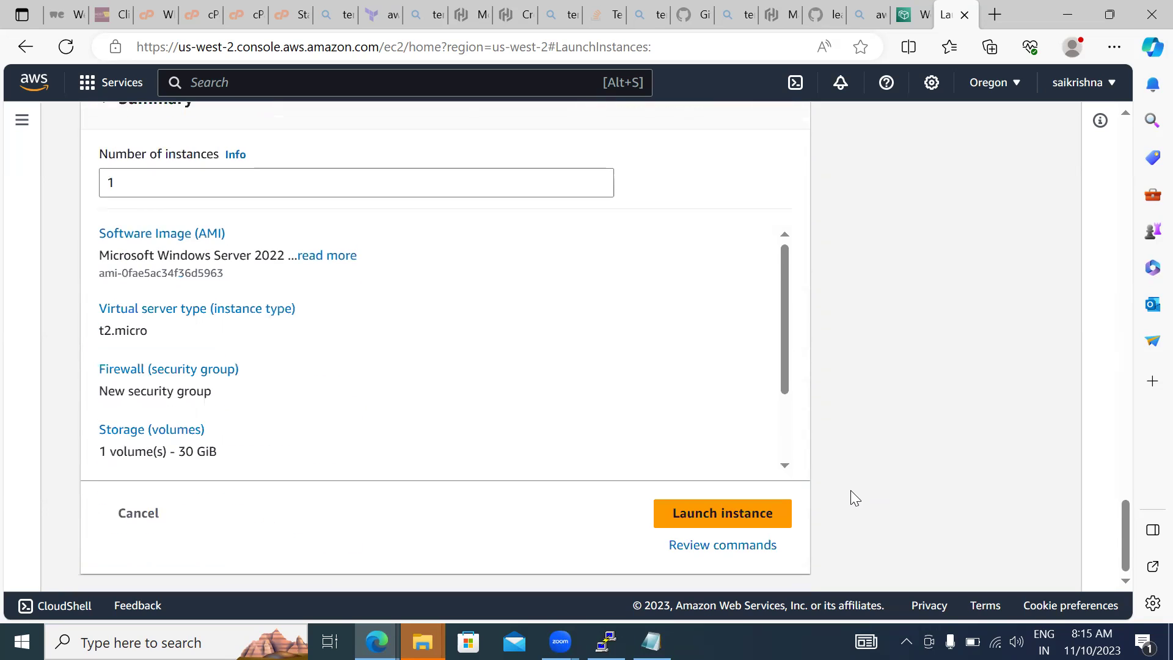
pyautogui.click(702, 520)
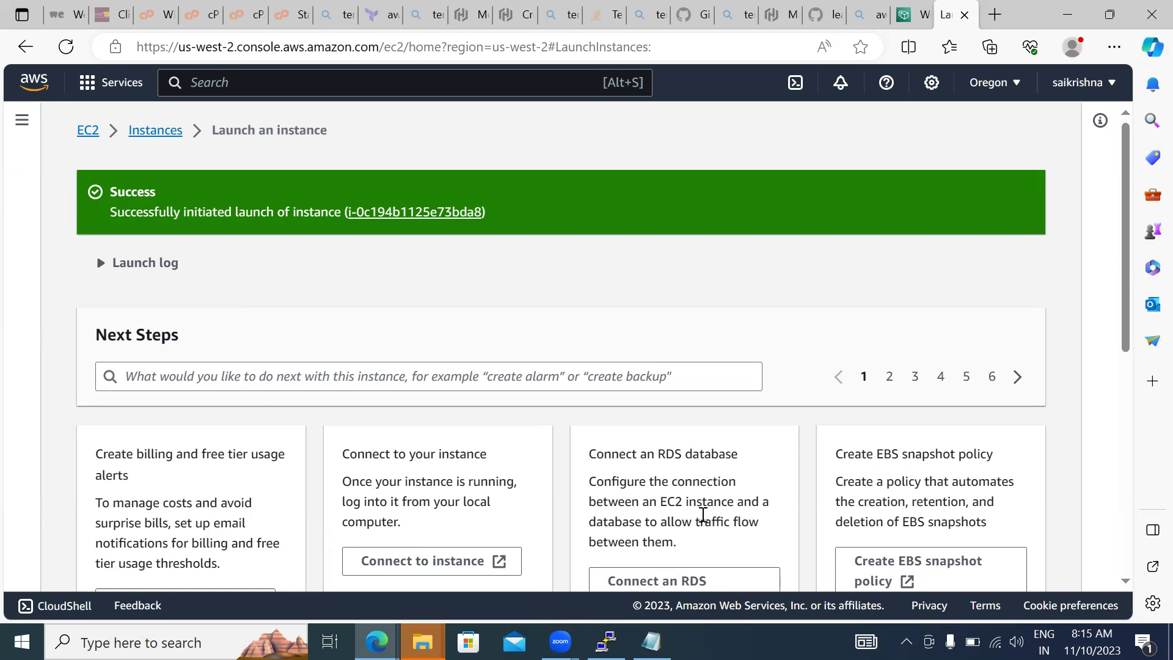
# Step: Open the new windowsserver instance, refresh its summary, and try to retrieve its Windows password through the RDP client connection options
pyautogui.click(391, 213)
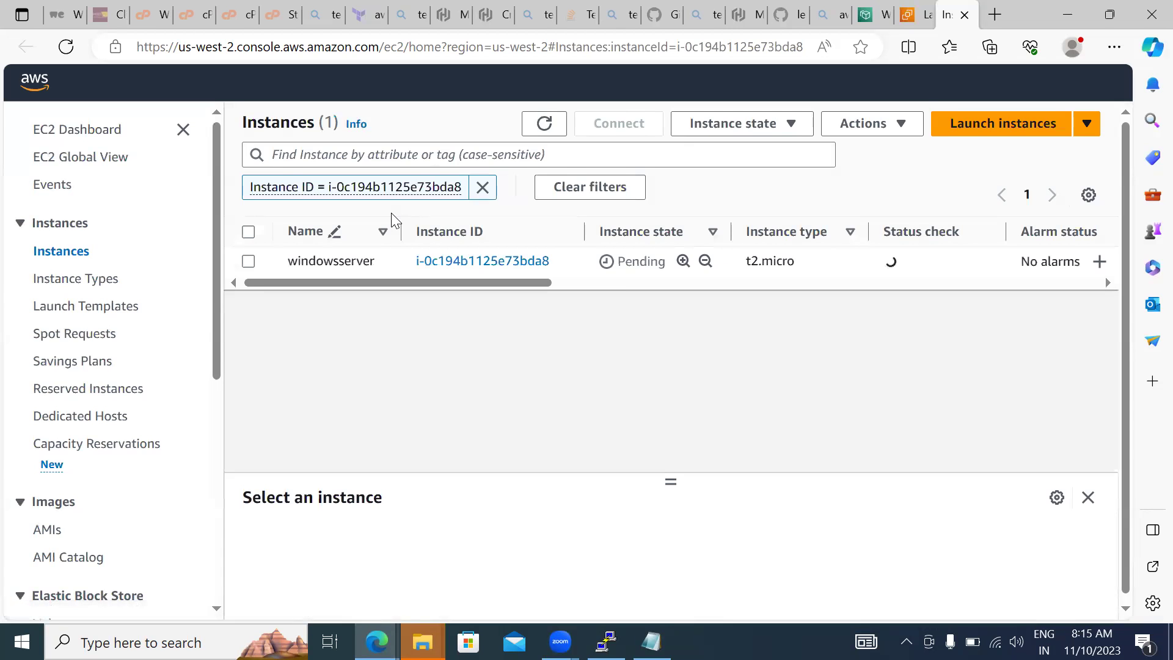
pyautogui.click(455, 262)
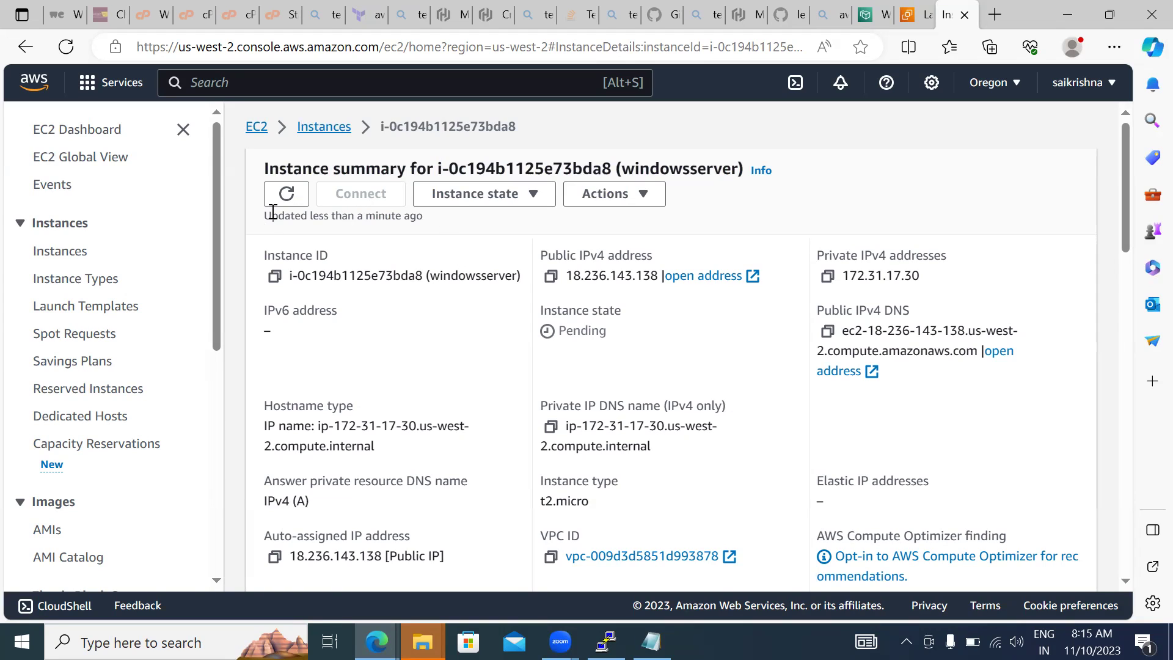
pyautogui.click(288, 195)
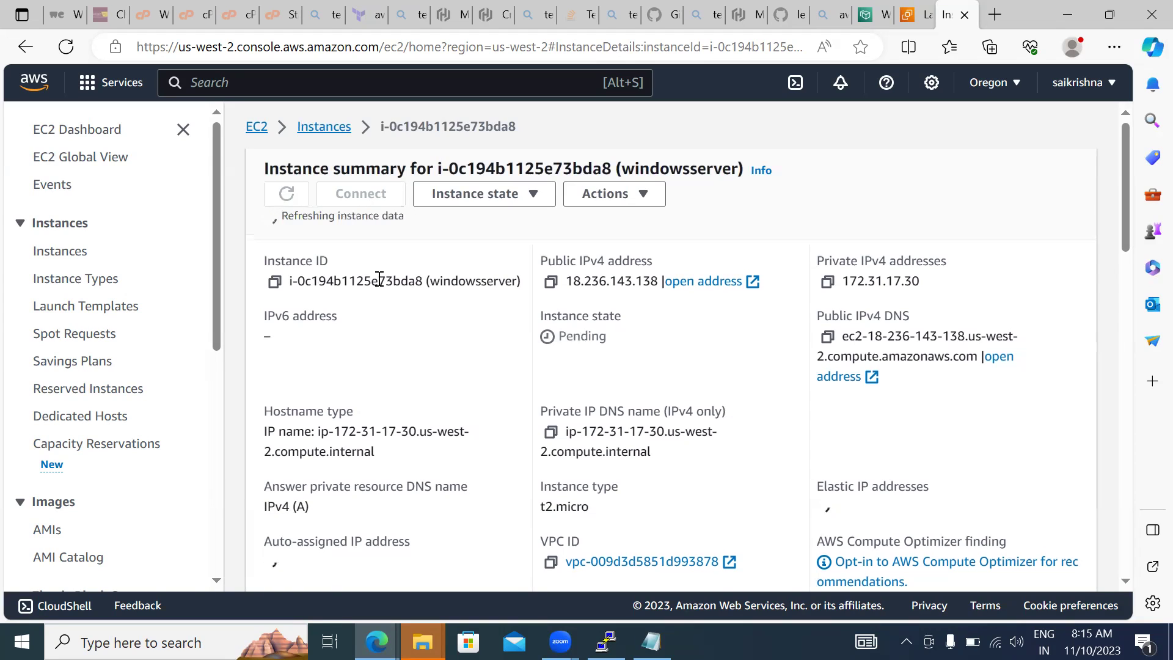
pyautogui.click(361, 196)
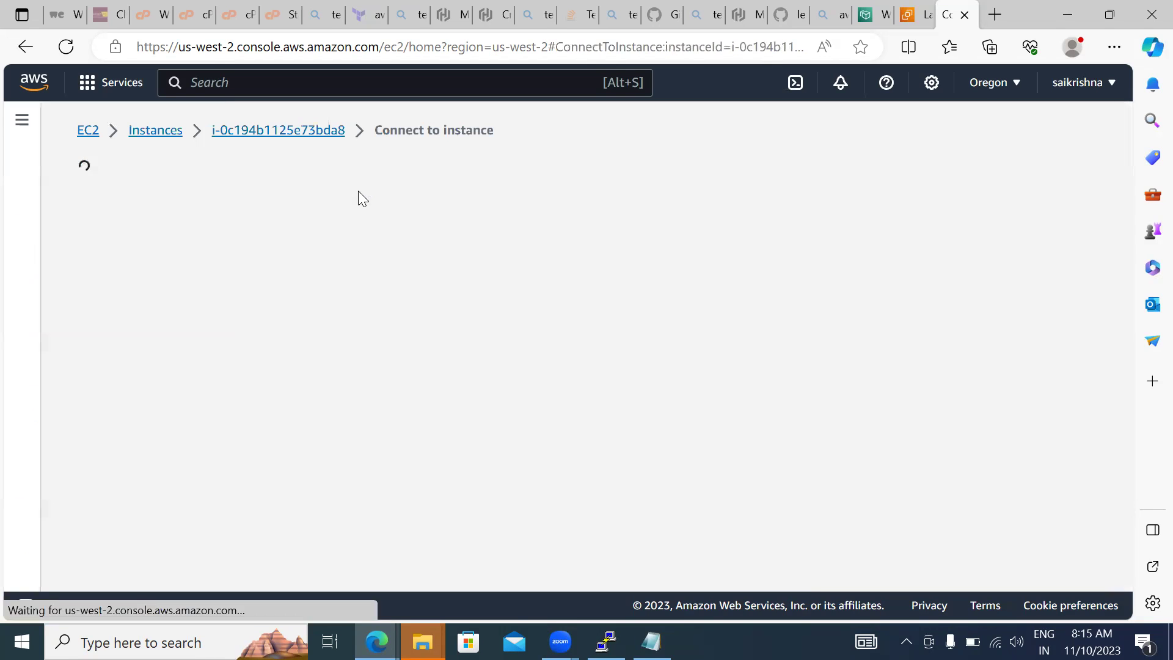
pyautogui.click(264, 273)
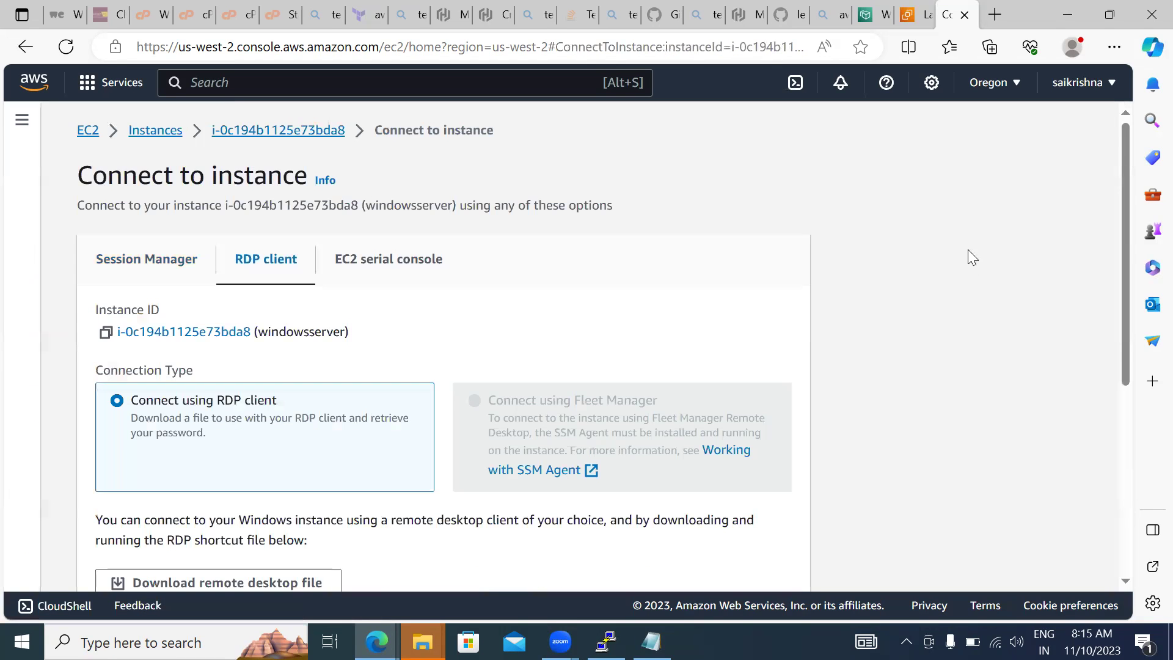
pyautogui.scroll(-5, 945, 292)
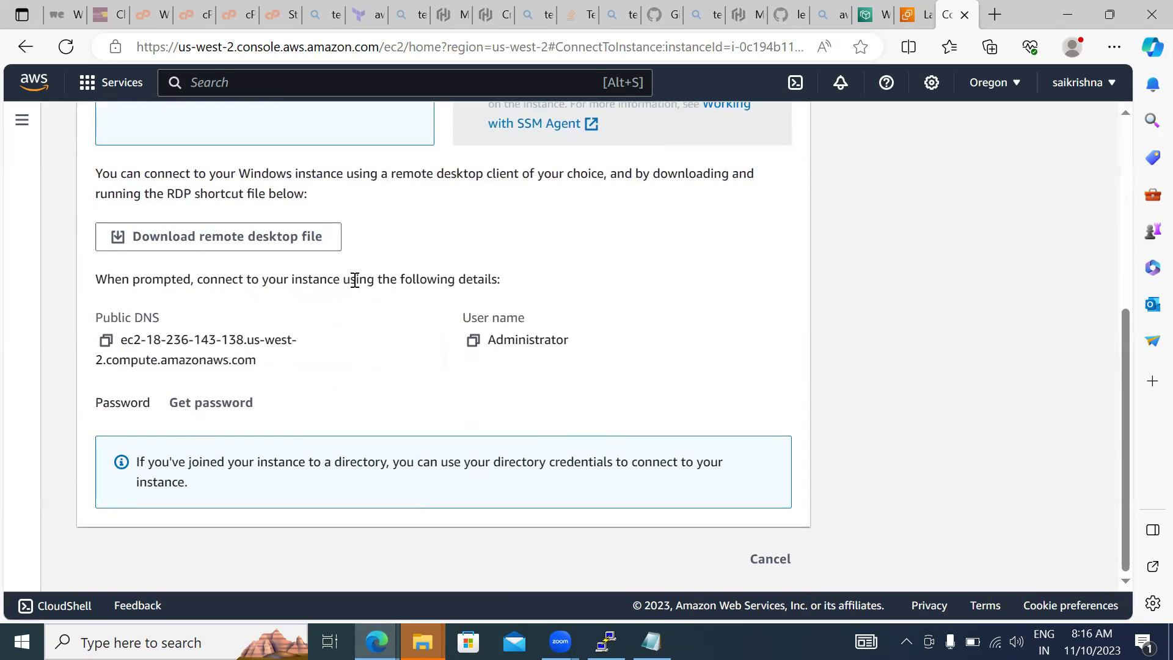
pyautogui.click(193, 406)
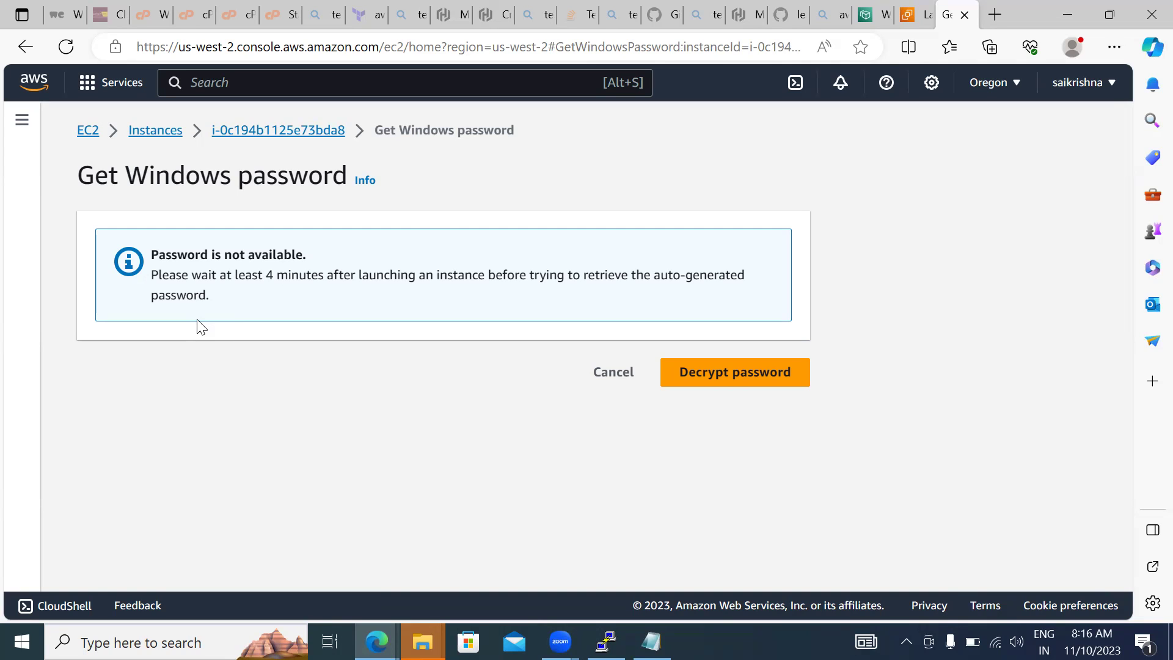
# Step: Return to the windowsserver instance summary and retry retrieving the password from its RDP client connection options
pyautogui.click(253, 136)
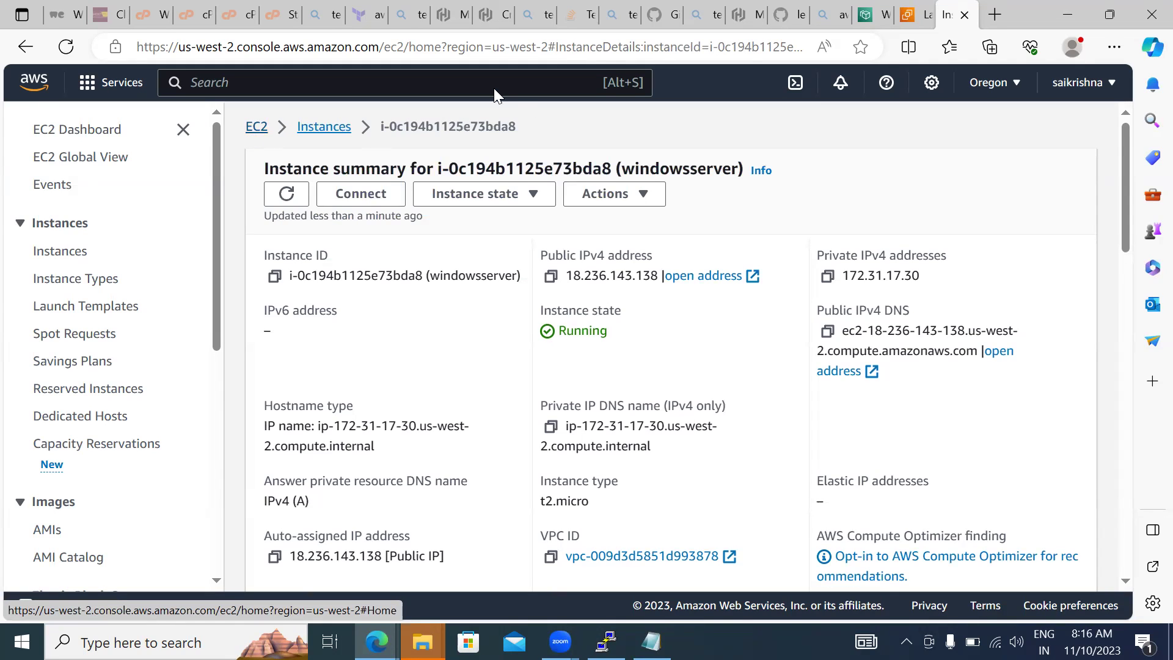
pyautogui.click(342, 194)
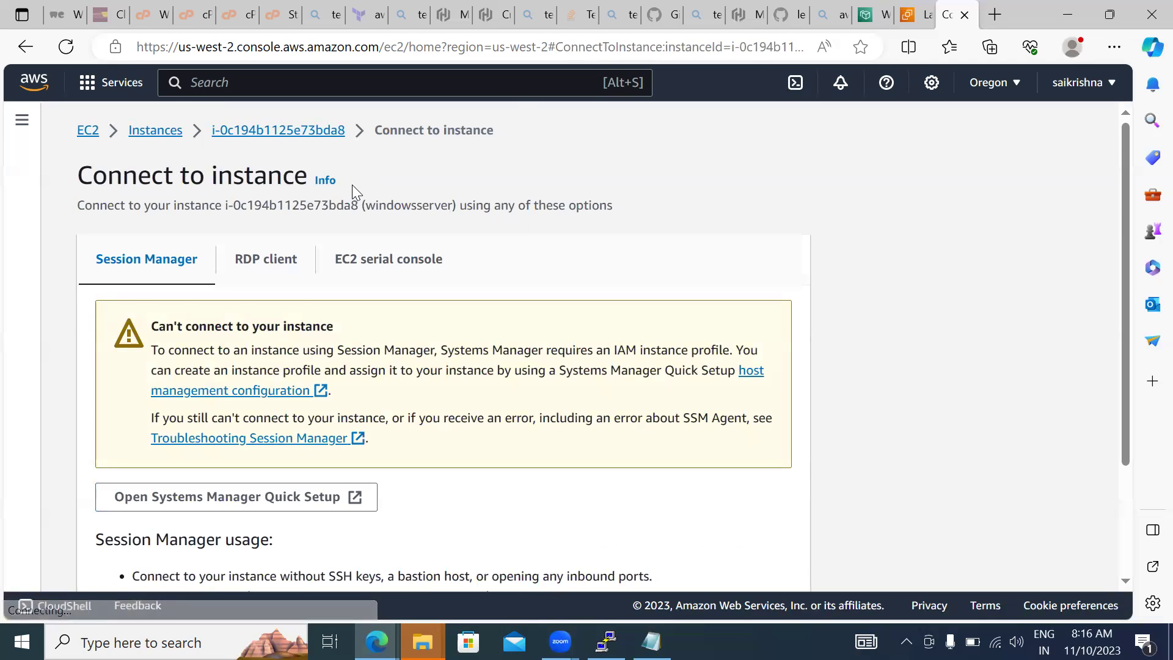
pyautogui.click(273, 261)
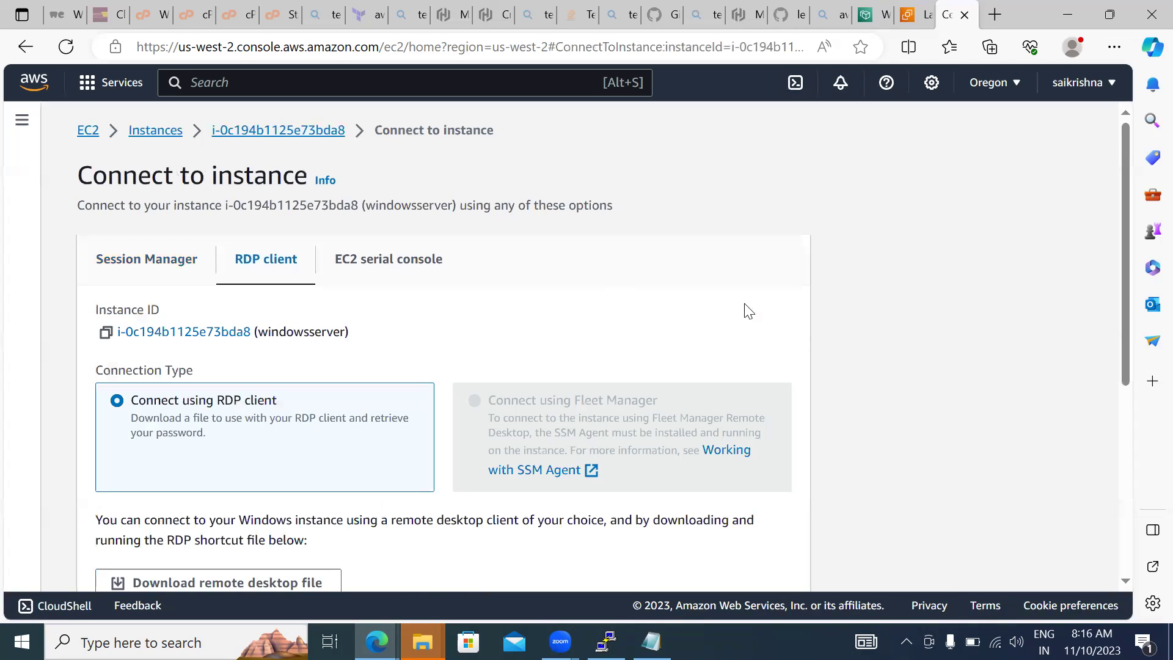
pyautogui.scroll(-5, 928, 360)
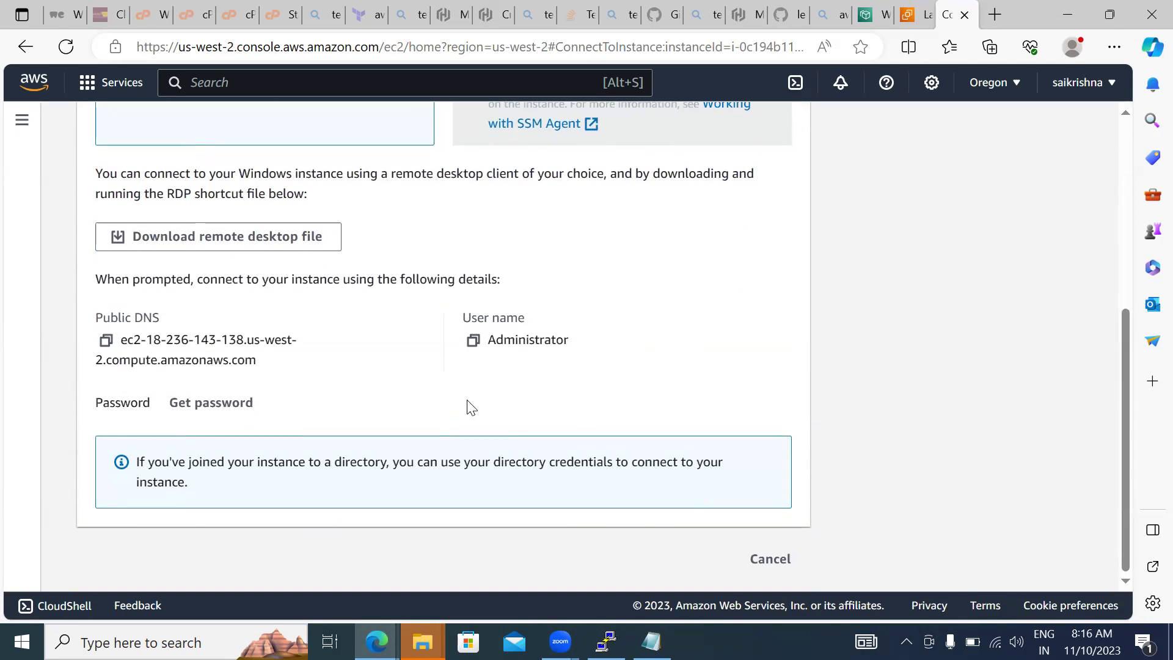
pyautogui.click(213, 402)
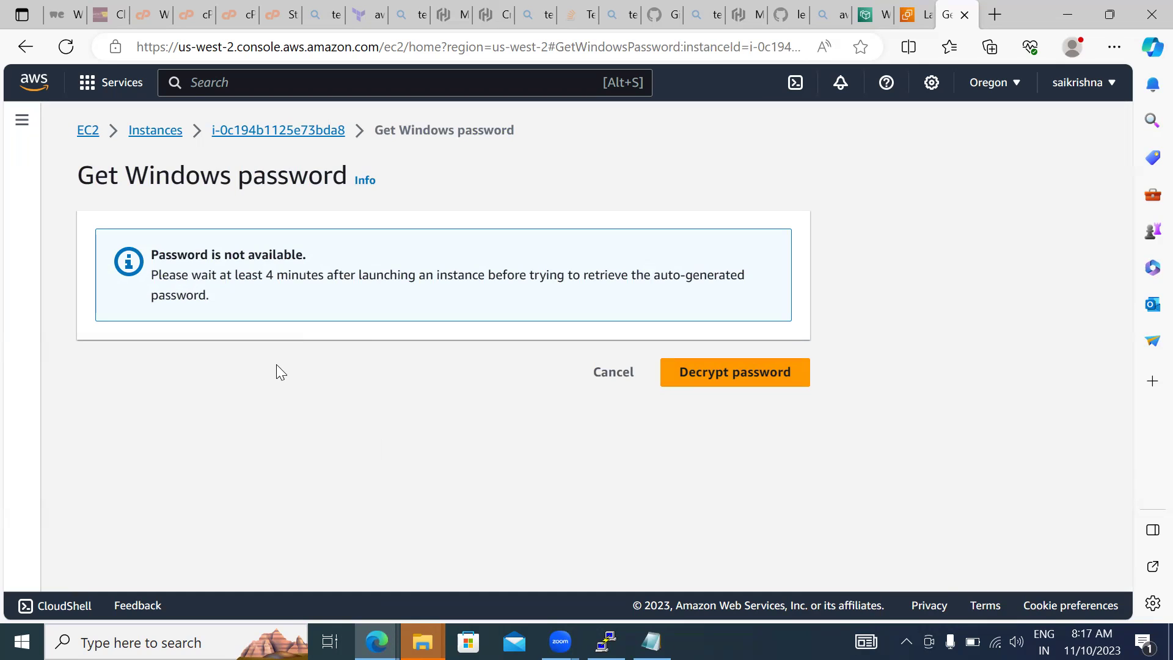
# Step: Leave the WorkSpaces creation wizard and check the cloudsoftsol.com directory's status in the refreshed Directories list
pyautogui.click(913, 15)
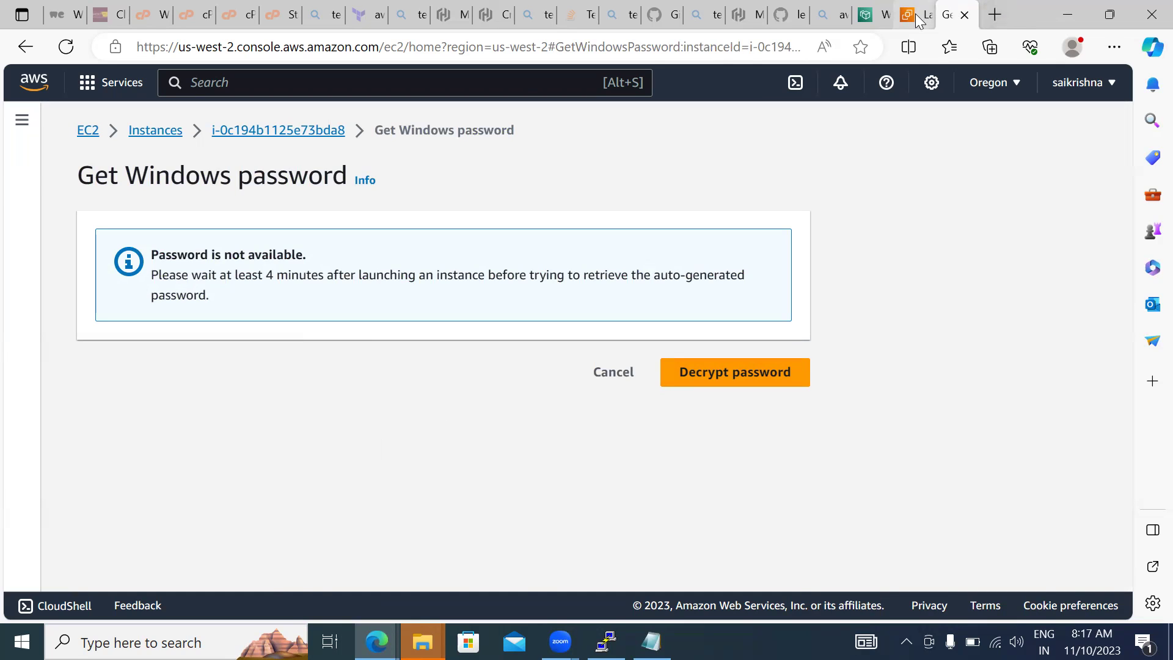
pyautogui.click(875, 14)
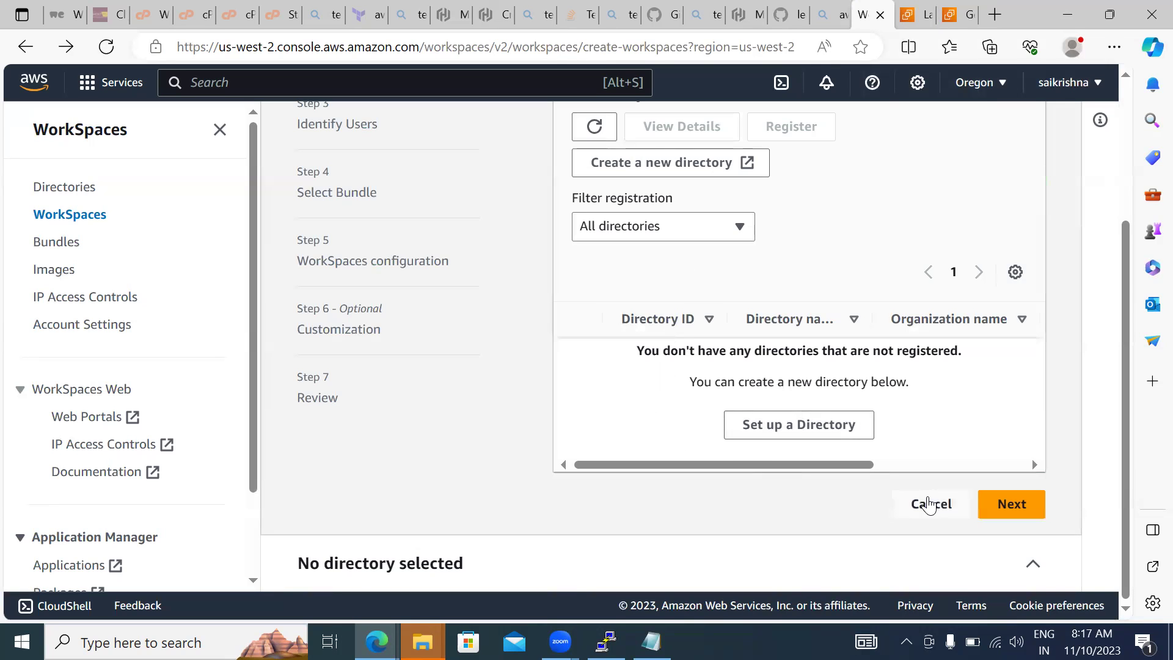
pyautogui.click(930, 504)
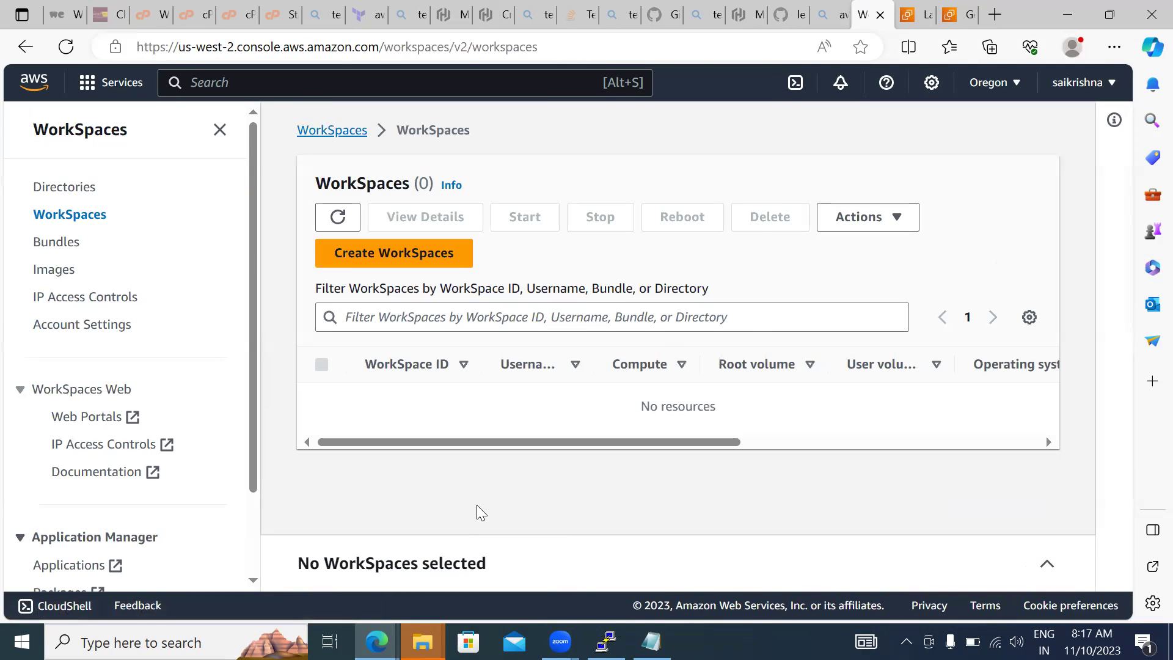
pyautogui.click(68, 196)
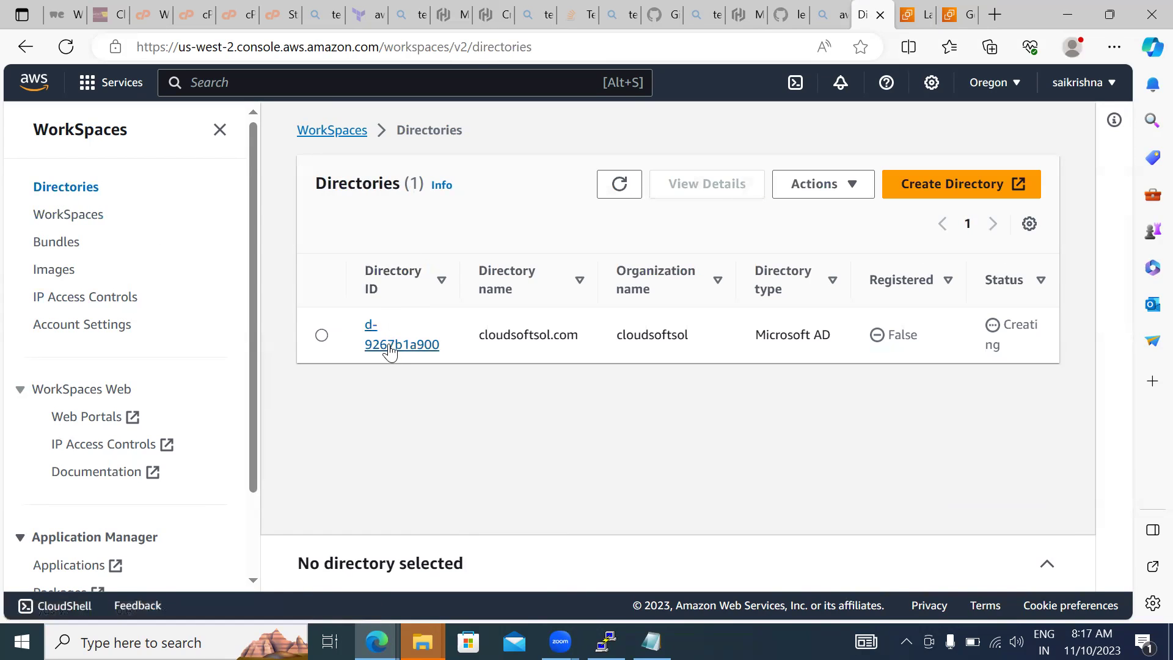
pyautogui.click(620, 194)
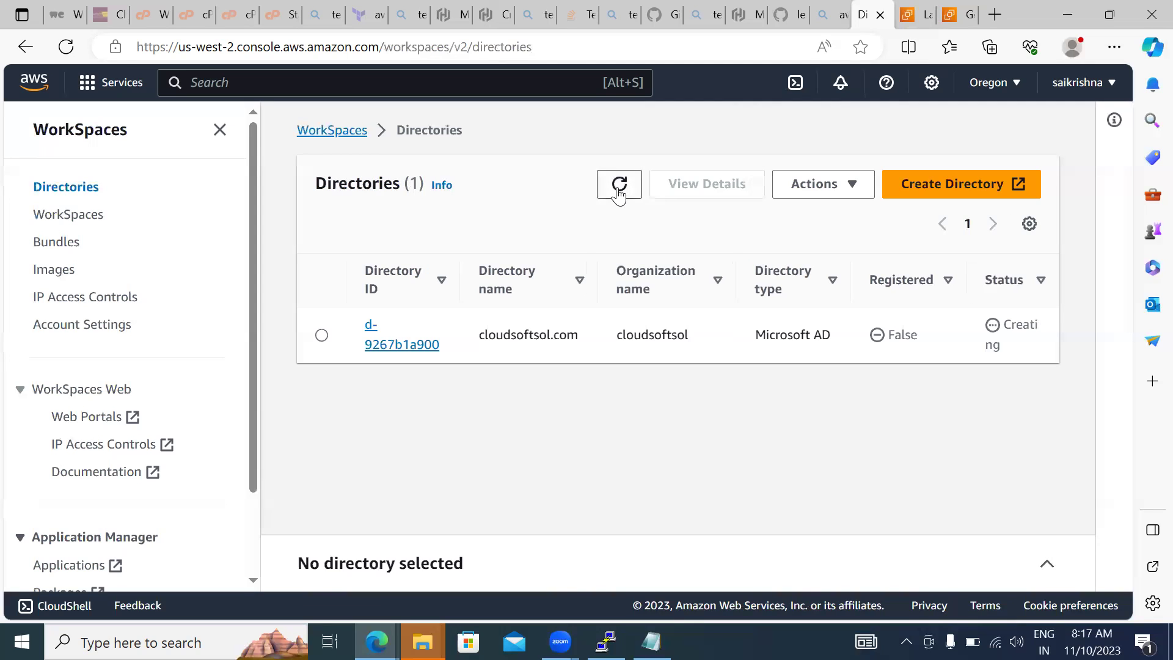
# Step: Switch back to EC2, try to decrypt the Windows password, and reopen password retrieval from the instance's RDP client connection options
pyautogui.click(960, 13)
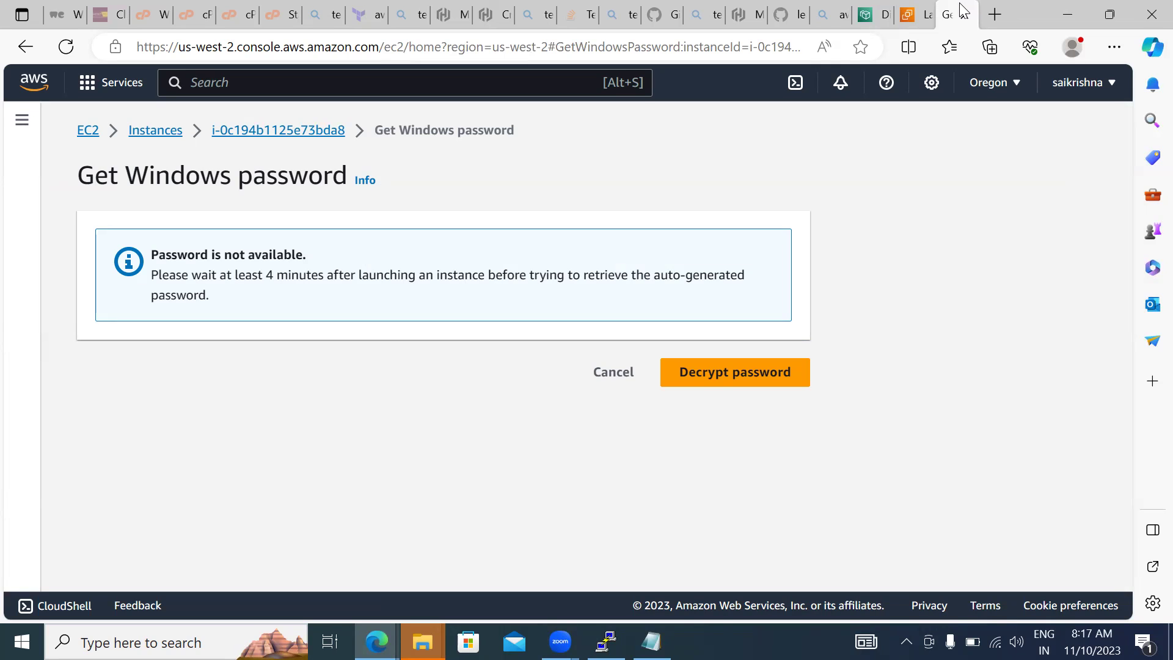
pyautogui.click(697, 383)
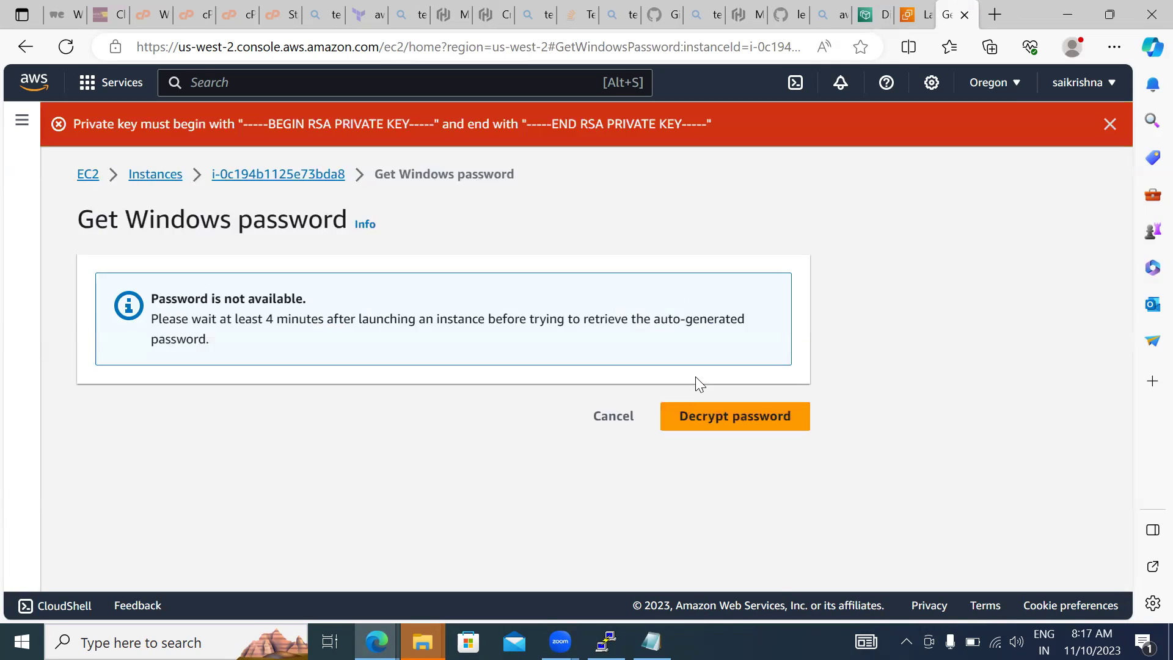
pyautogui.click(282, 174)
pyautogui.click(348, 196)
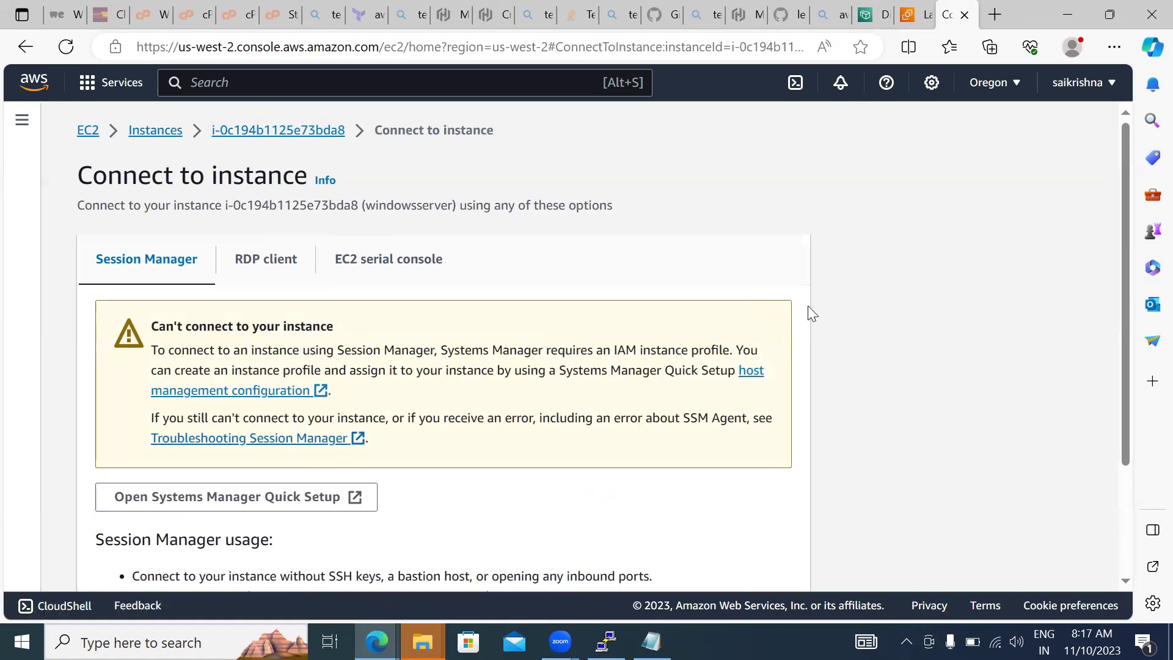
pyautogui.scroll(-3, 837, 330)
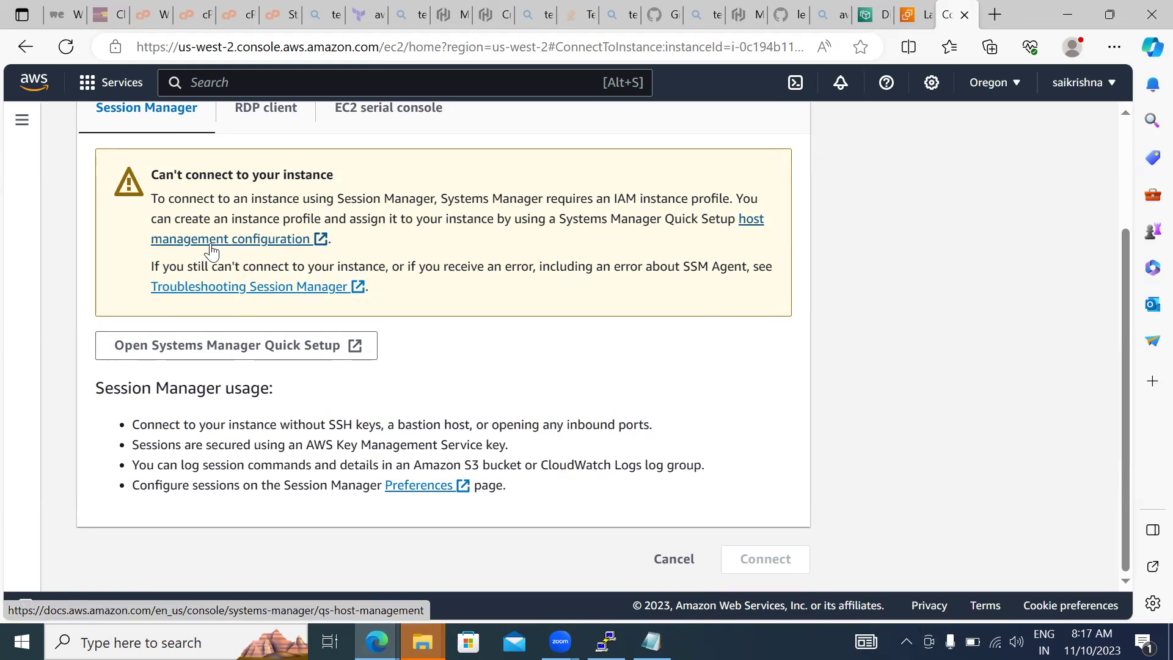
pyautogui.click(269, 114)
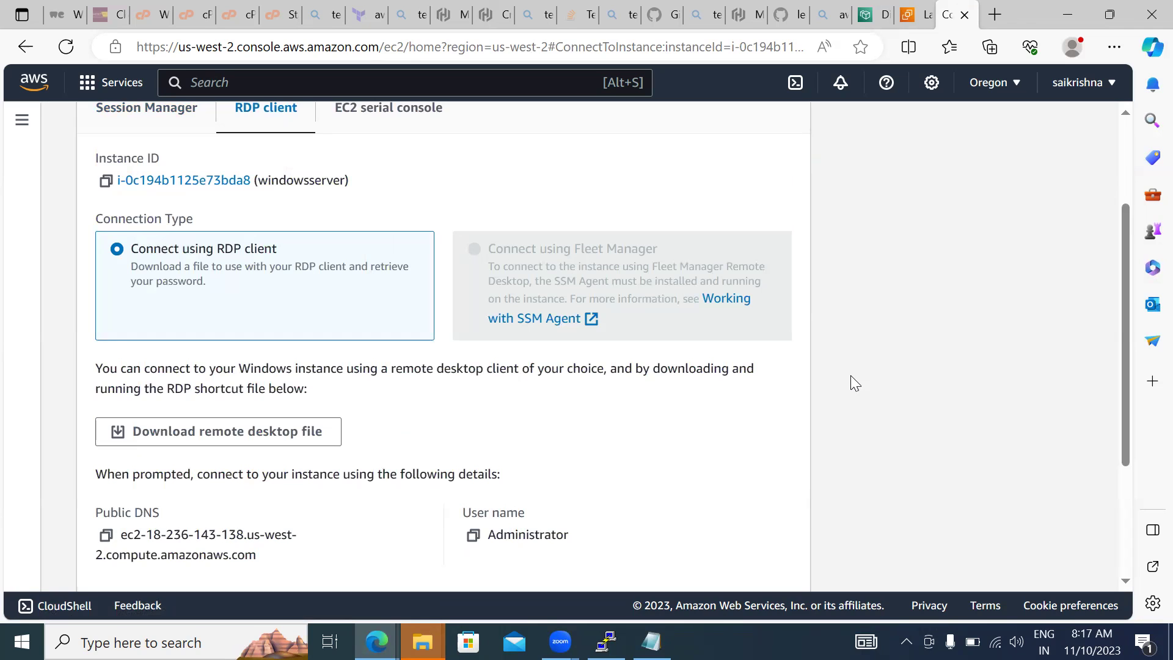
pyautogui.scroll(-3, 851, 376)
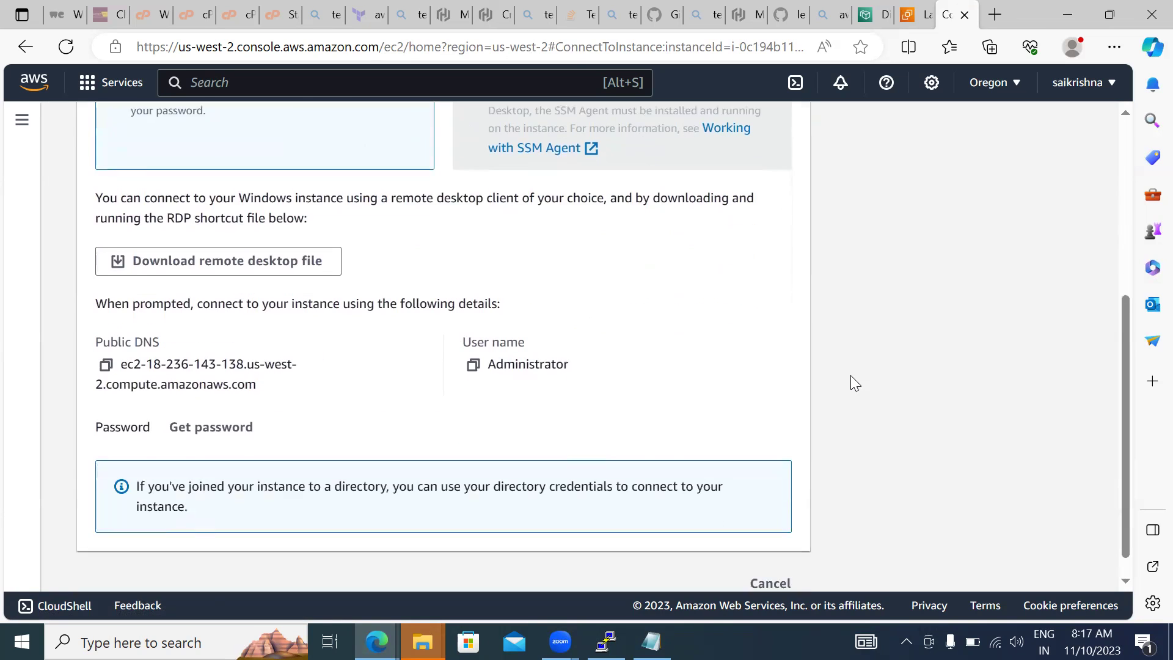
pyautogui.click(242, 425)
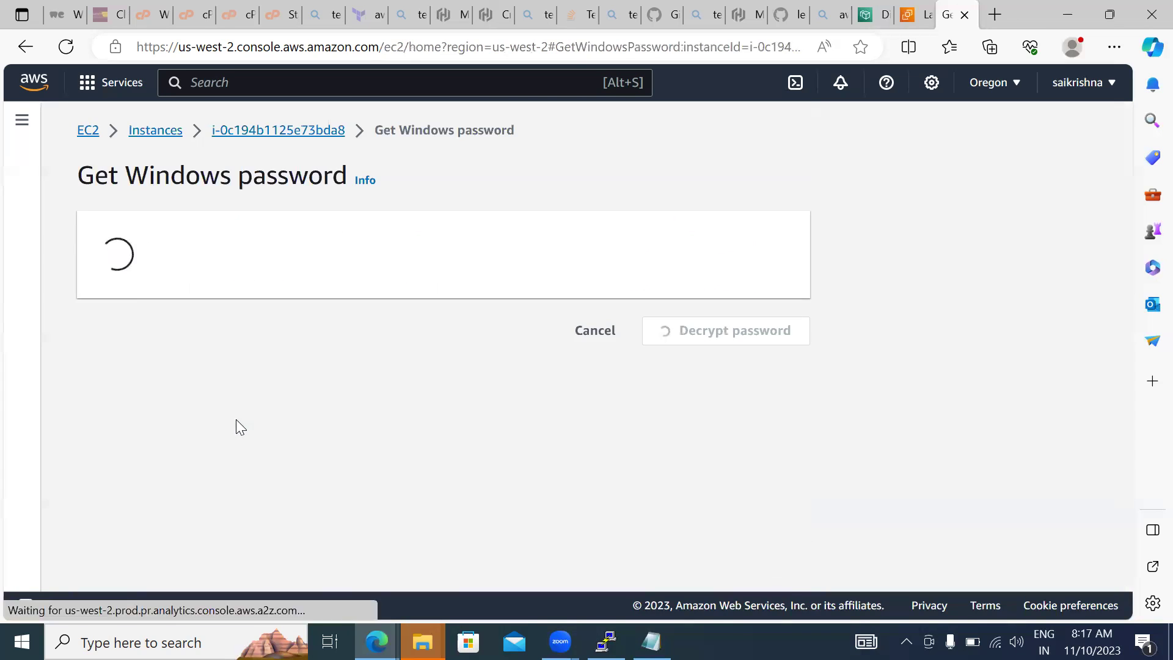
# Step: Upload the private key file windowkyepair.pem, decrypt the instance's administrator password, and copy the password
pyautogui.scroll(-2, 916, 383)
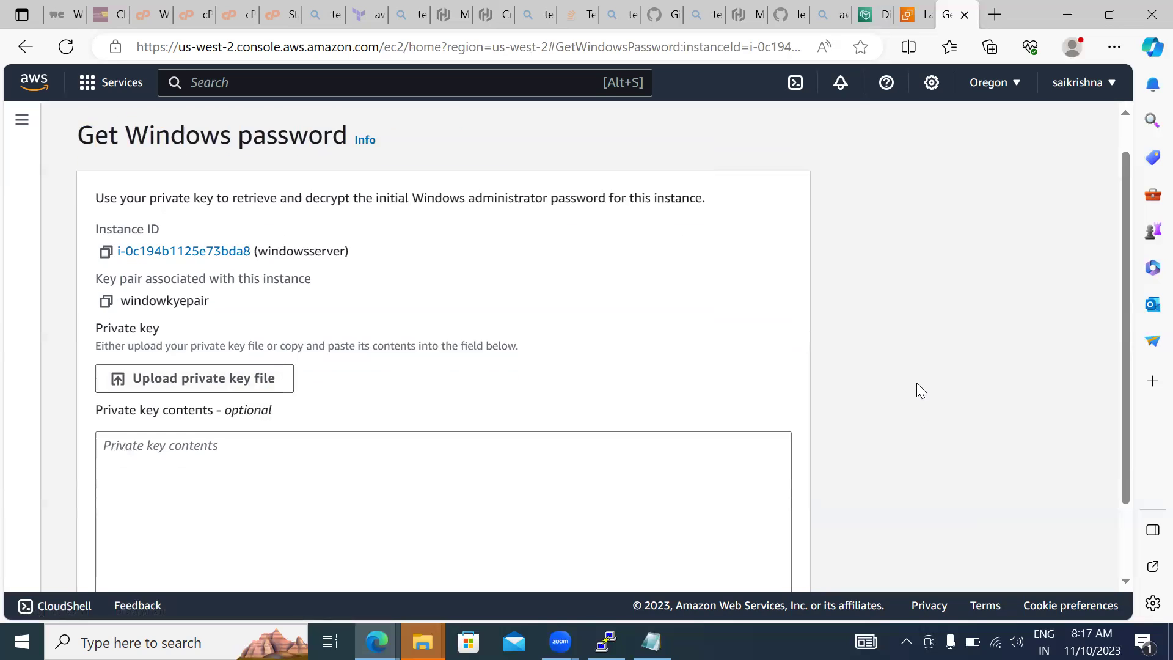
pyautogui.click(174, 286)
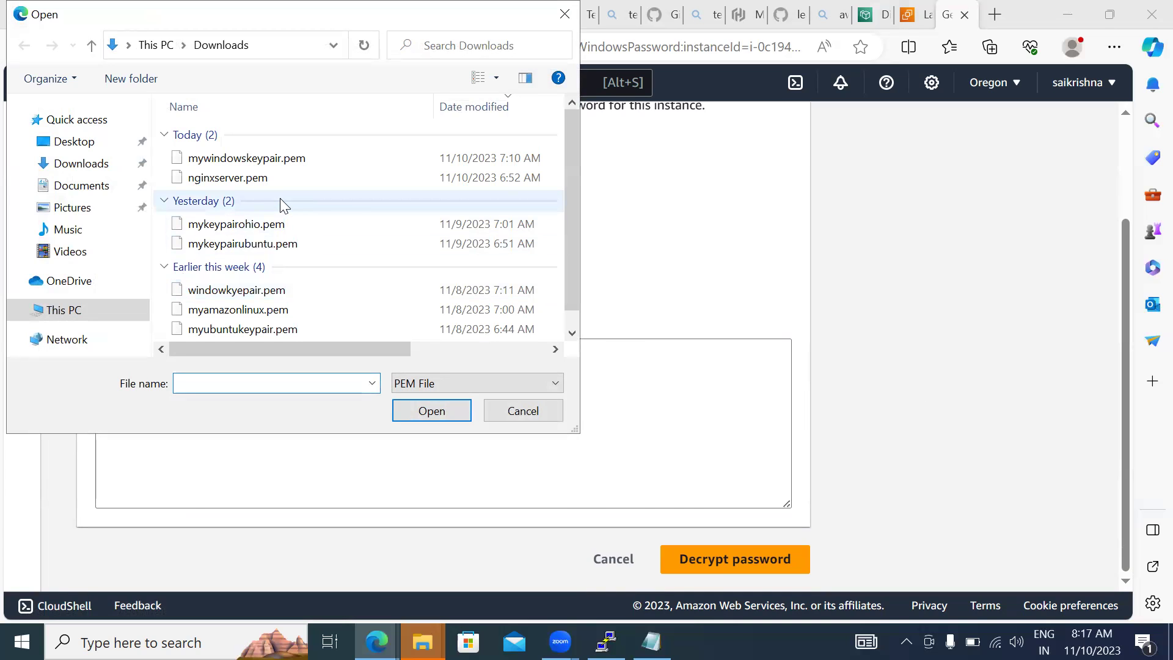
pyautogui.click(233, 291)
pyautogui.doubleClick(232, 291)
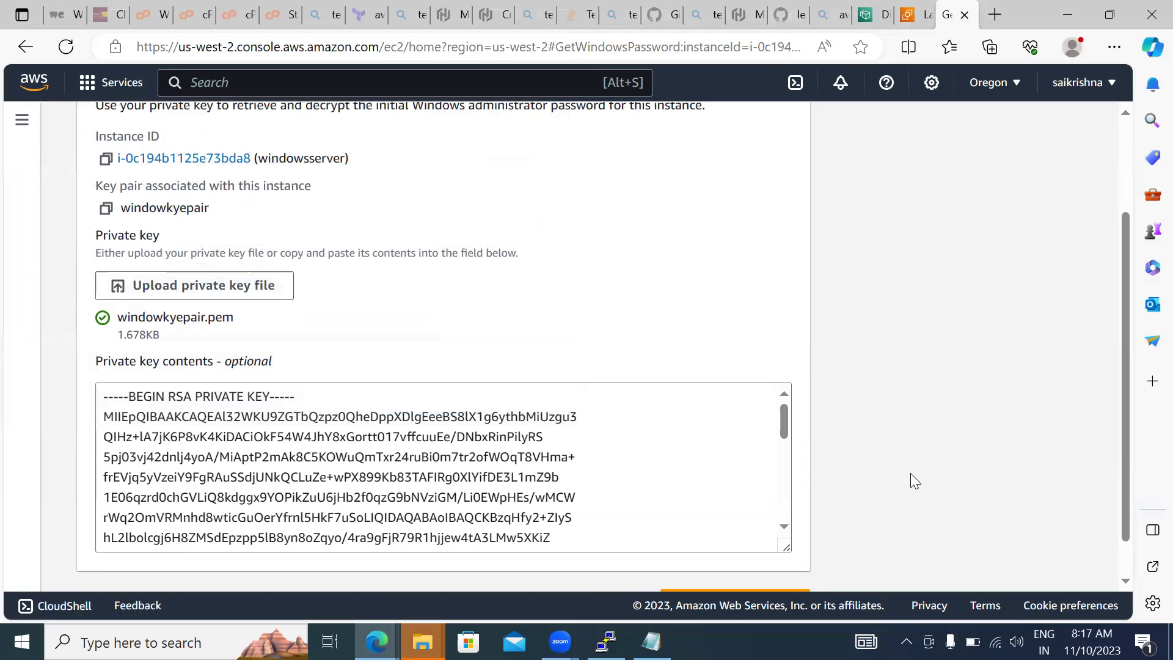
pyautogui.scroll(-1, 910, 473)
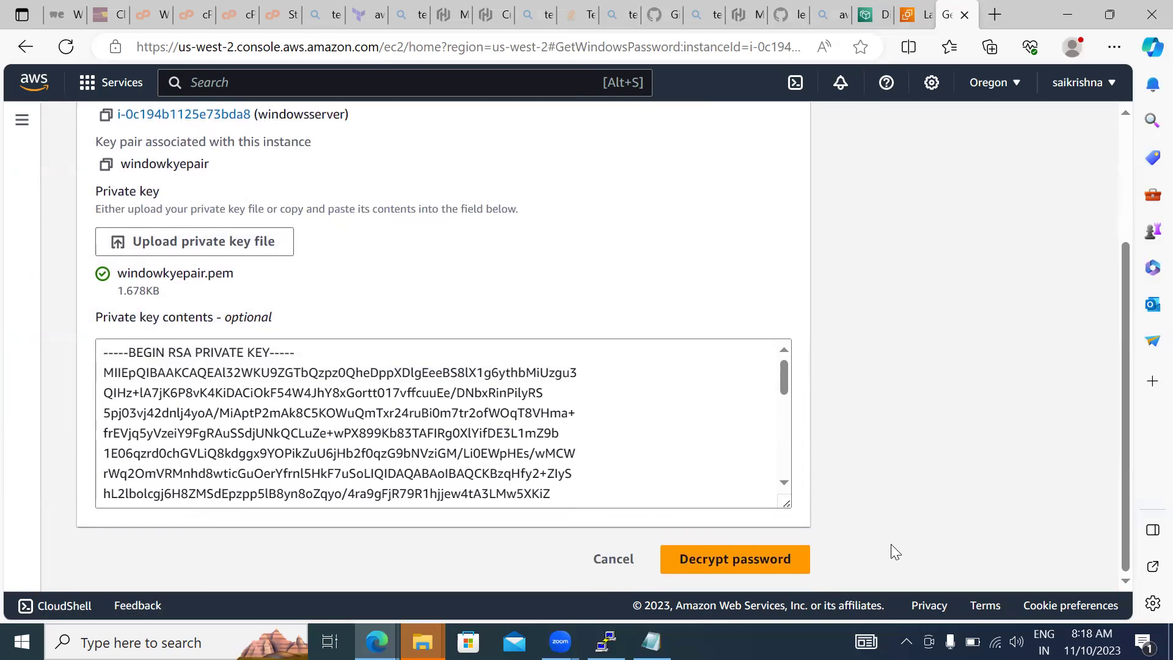
pyautogui.click(764, 559)
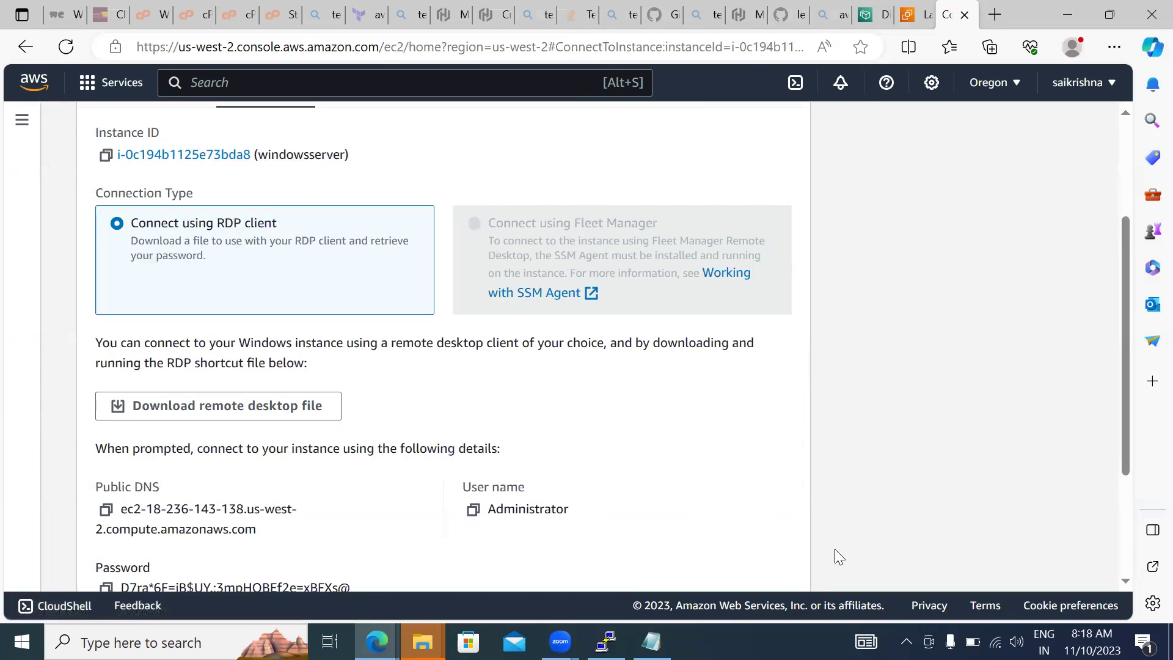
pyautogui.scroll(-2, 876, 470)
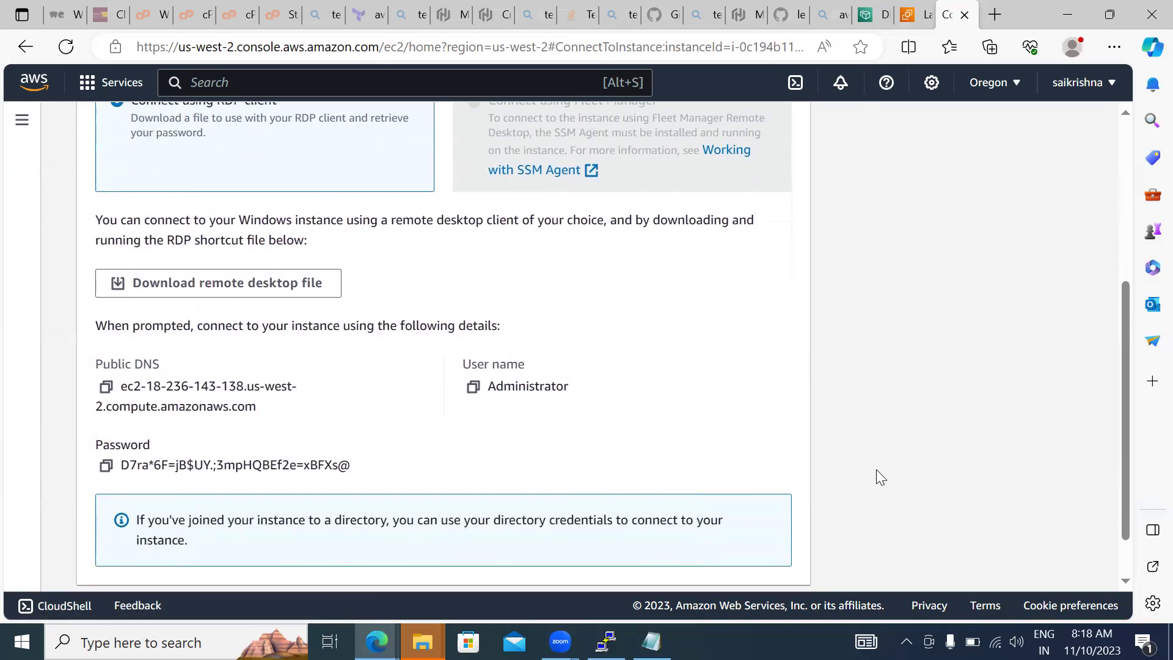
pyautogui.click(106, 466)
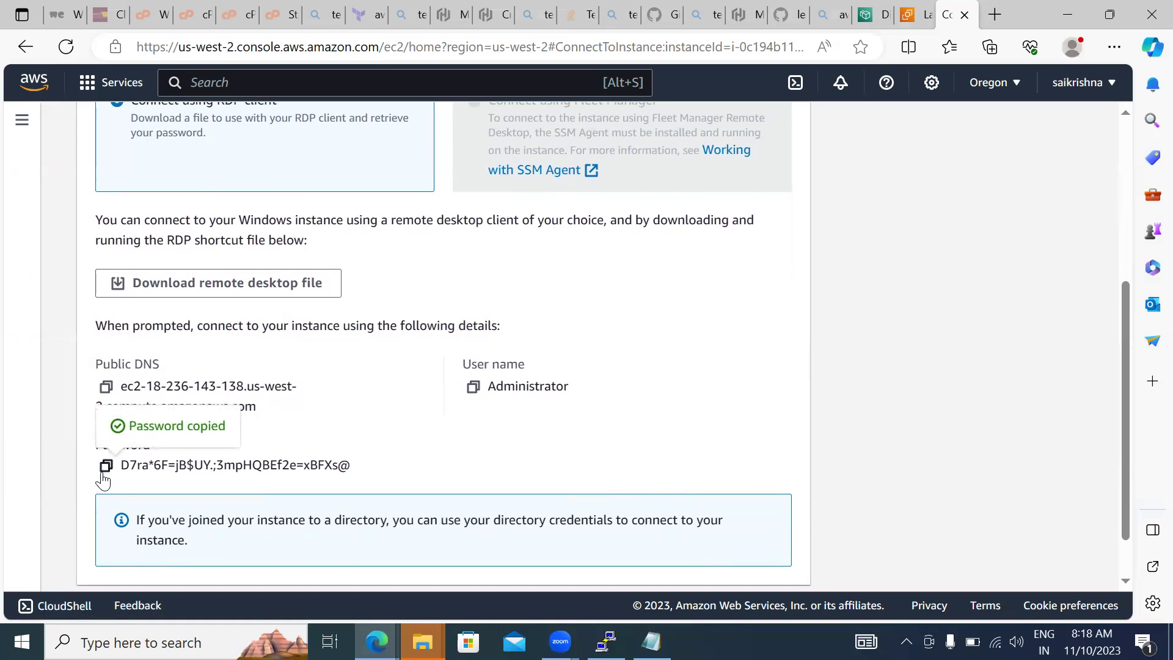
# Step: Download and keep the remote desktop file windowsserver.rdp, open it, and accept connecting to the remote computer from the unknown publisher
pyautogui.click(171, 299)
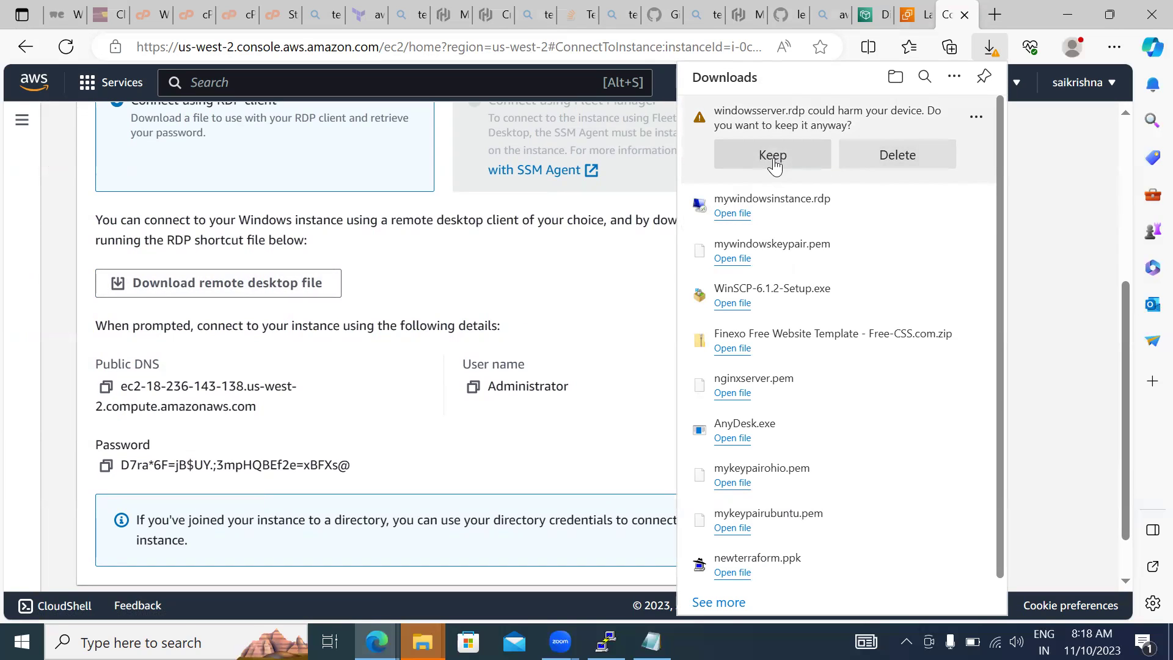
pyautogui.click(773, 158)
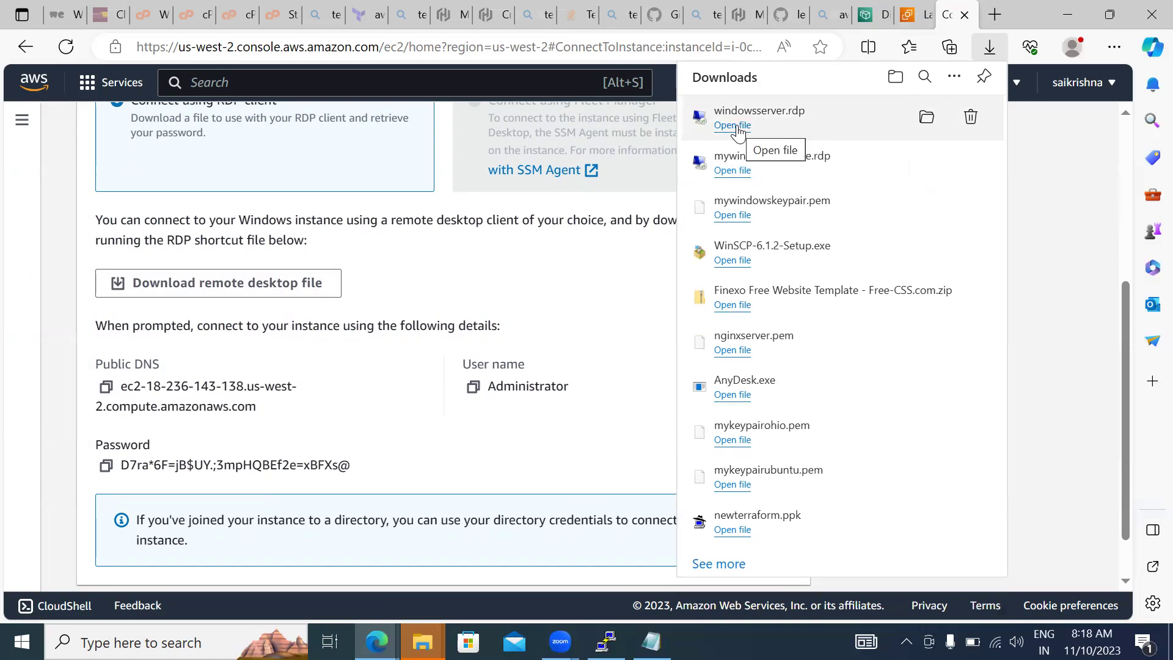
pyautogui.click(736, 126)
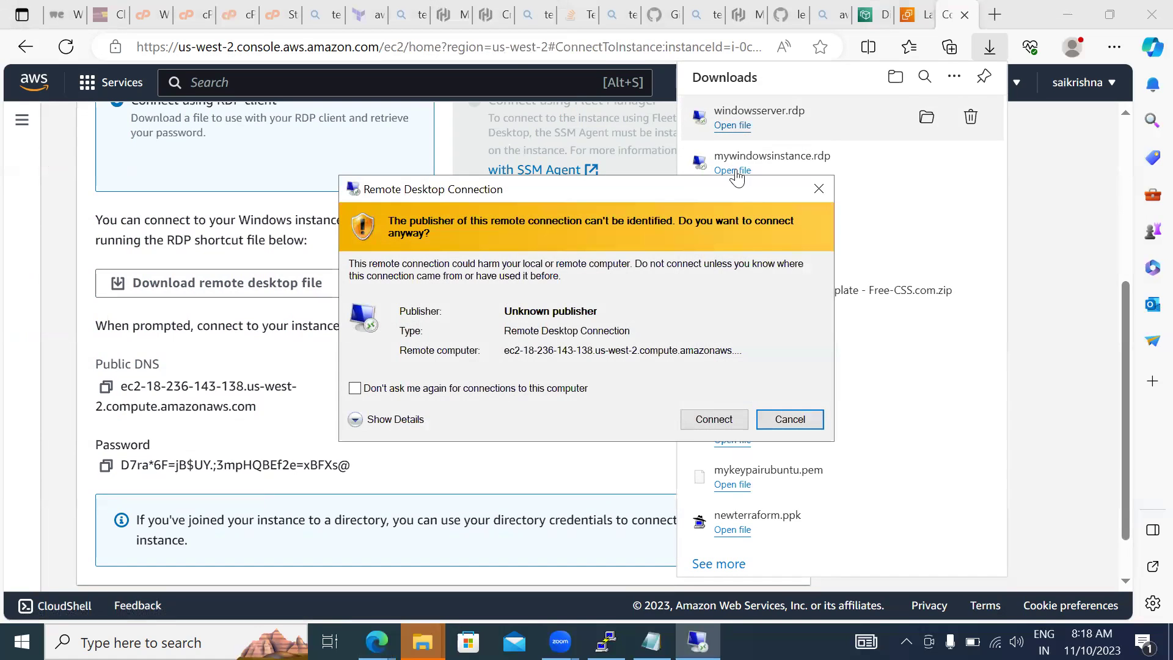
pyautogui.click(720, 415)
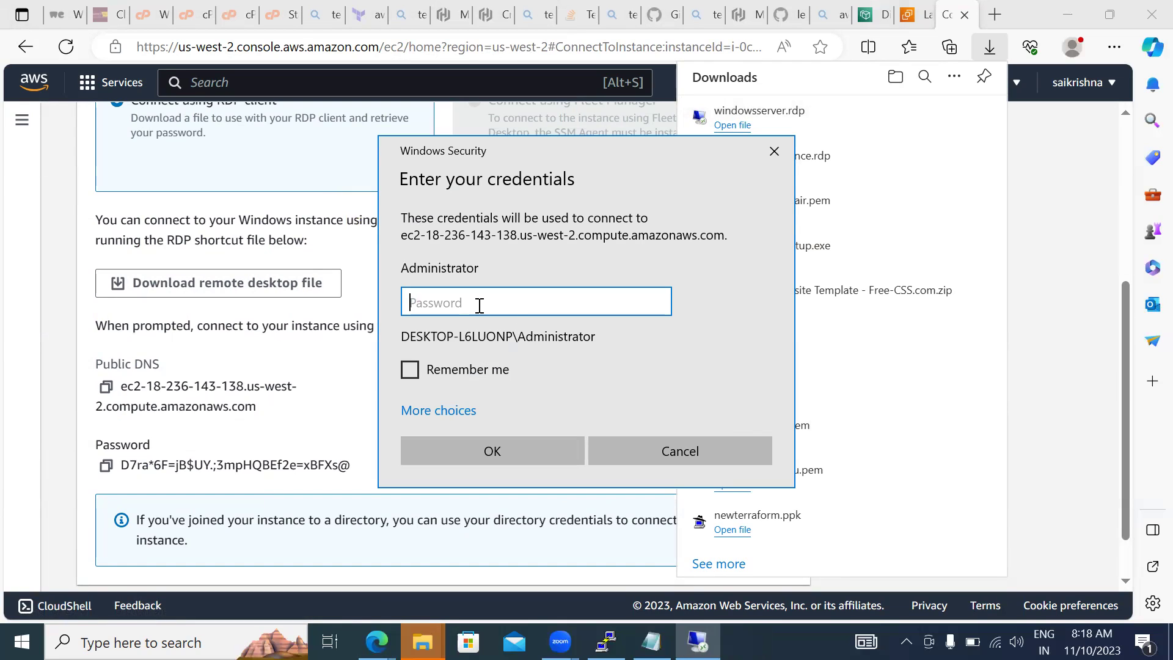
# Step: Sign in to the remote instance with the copied administrator password and connect despite the untrusted certificate
pyautogui.hotkey('ctrl', 'v')
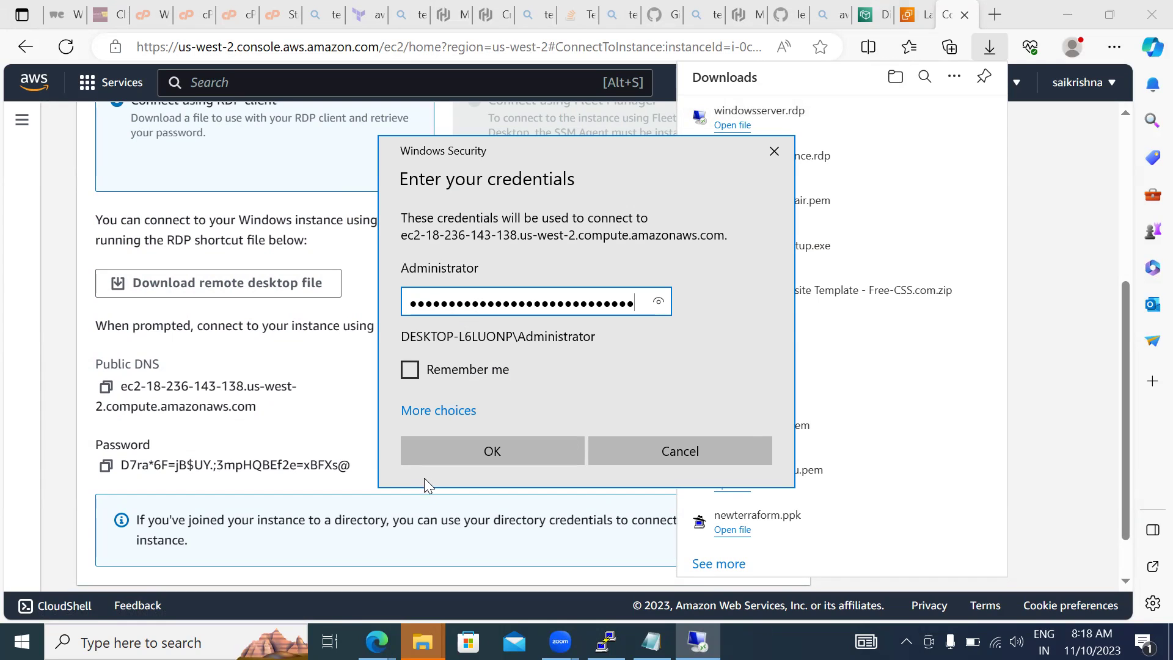
pyautogui.click(459, 452)
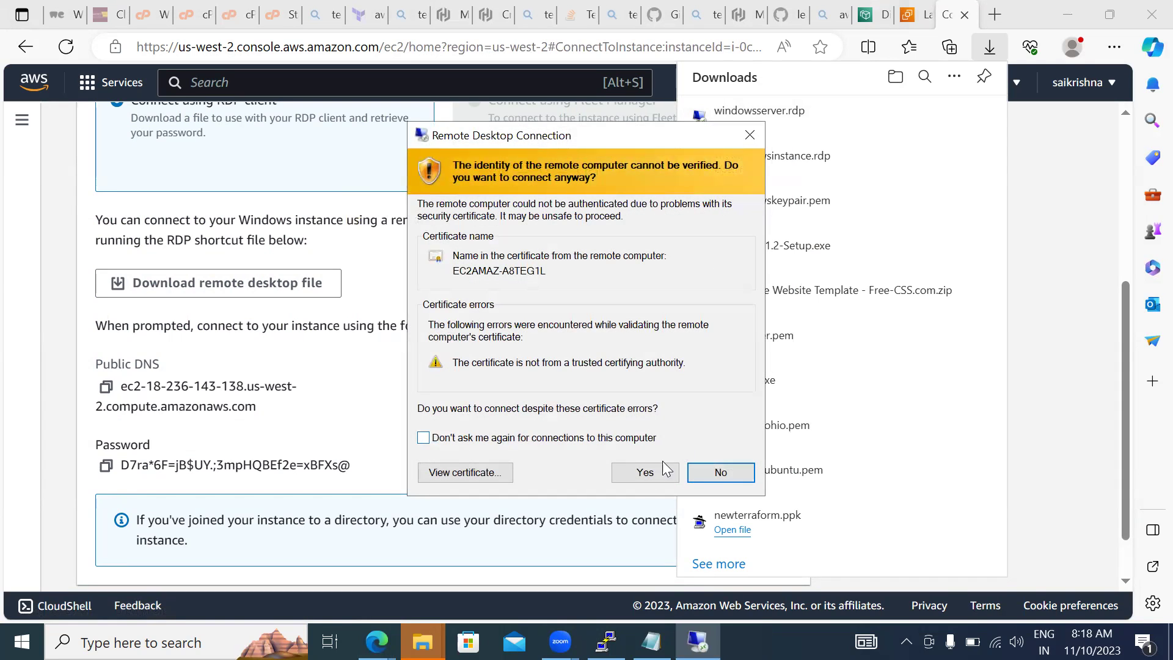
pyautogui.click(644, 472)
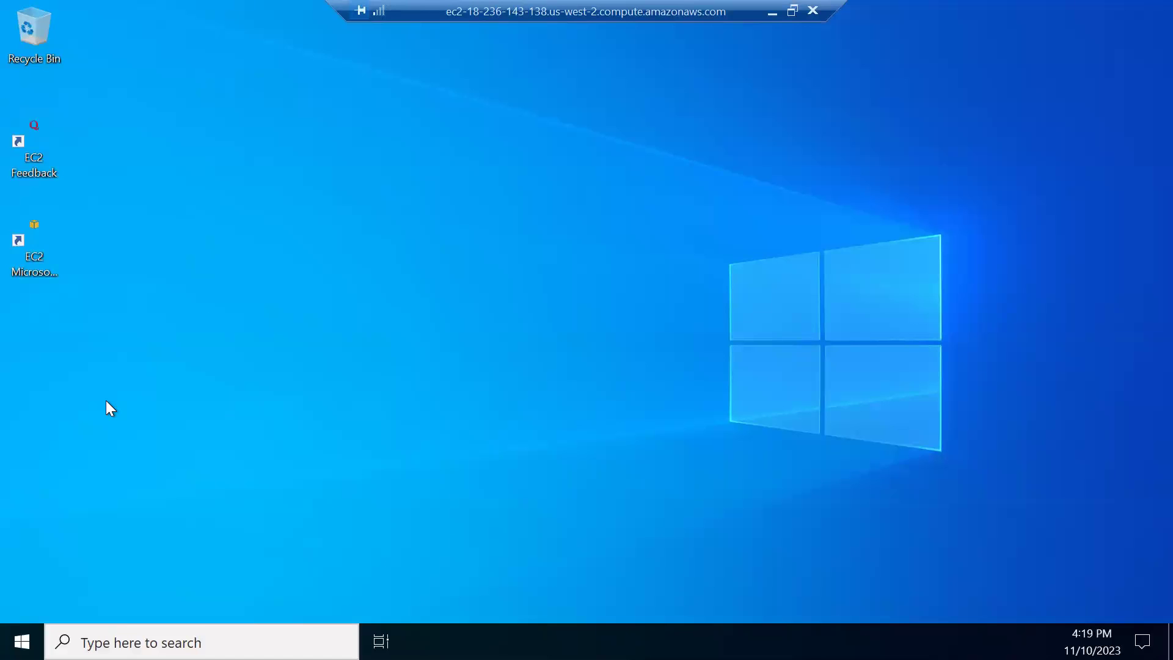
# Step: Launch Server Manager on the remote server, decline network discovery for Network 2, and dismiss the Windows Admin Center notice
pyautogui.press('super')
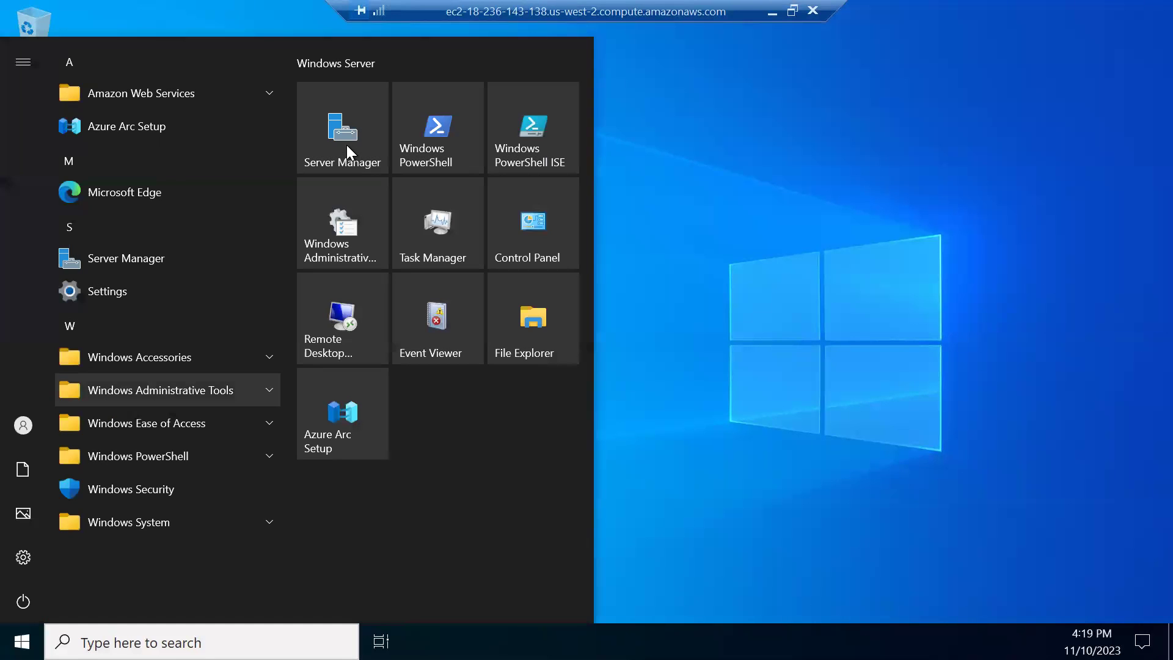
pyautogui.click(347, 147)
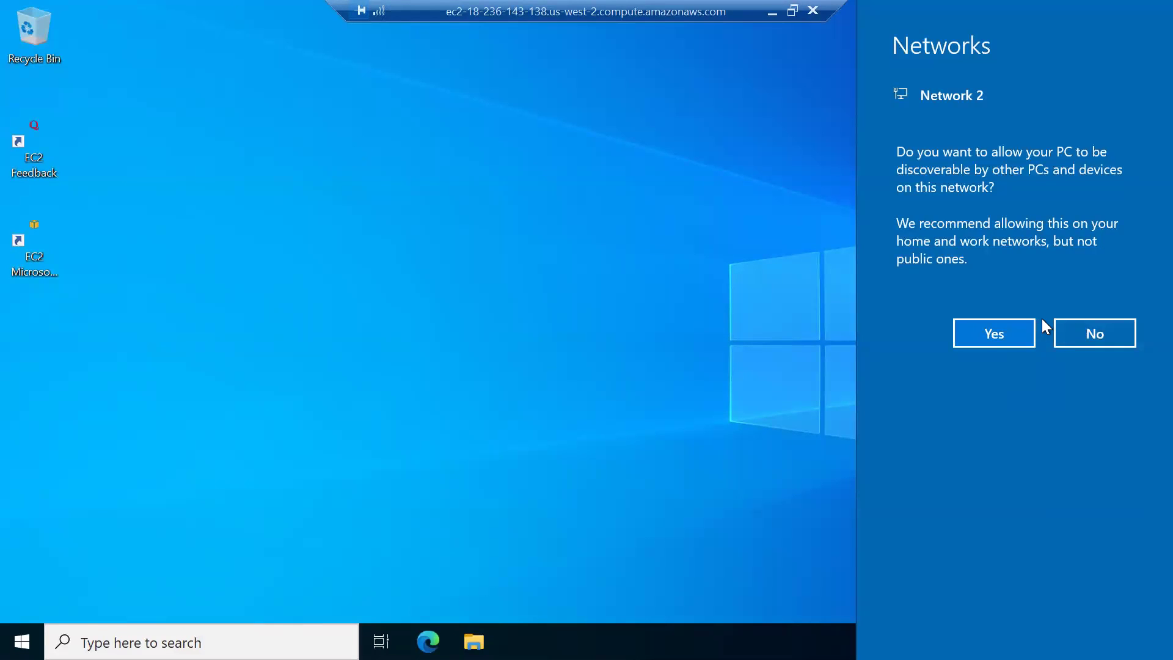
pyautogui.click(1076, 332)
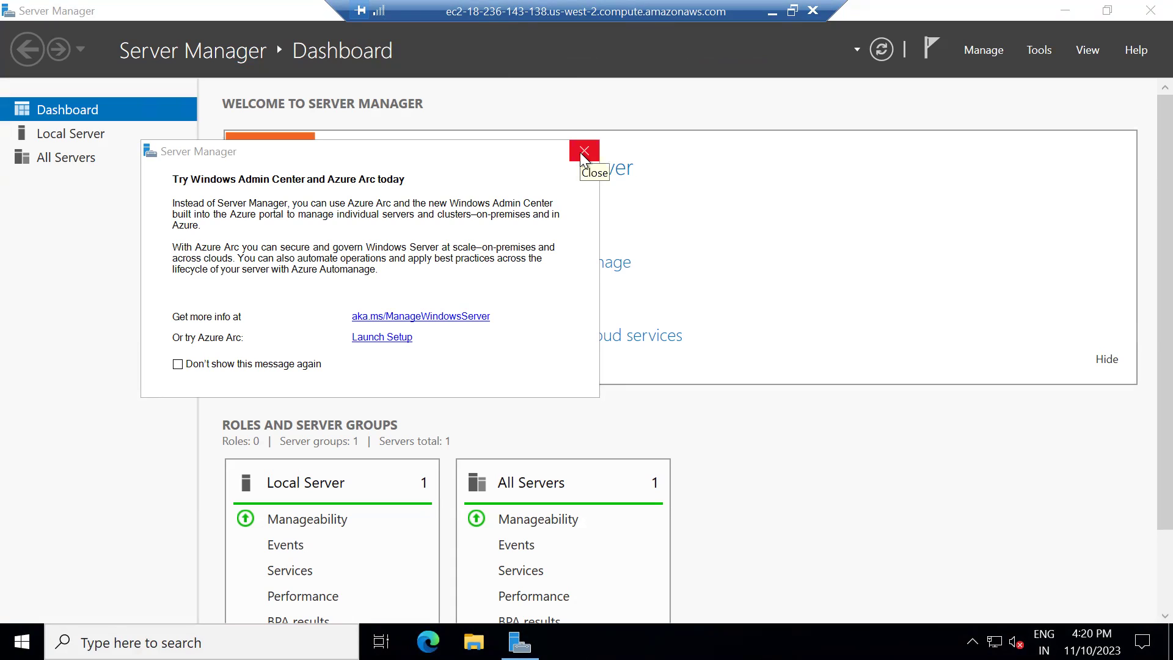
pyautogui.click(584, 152)
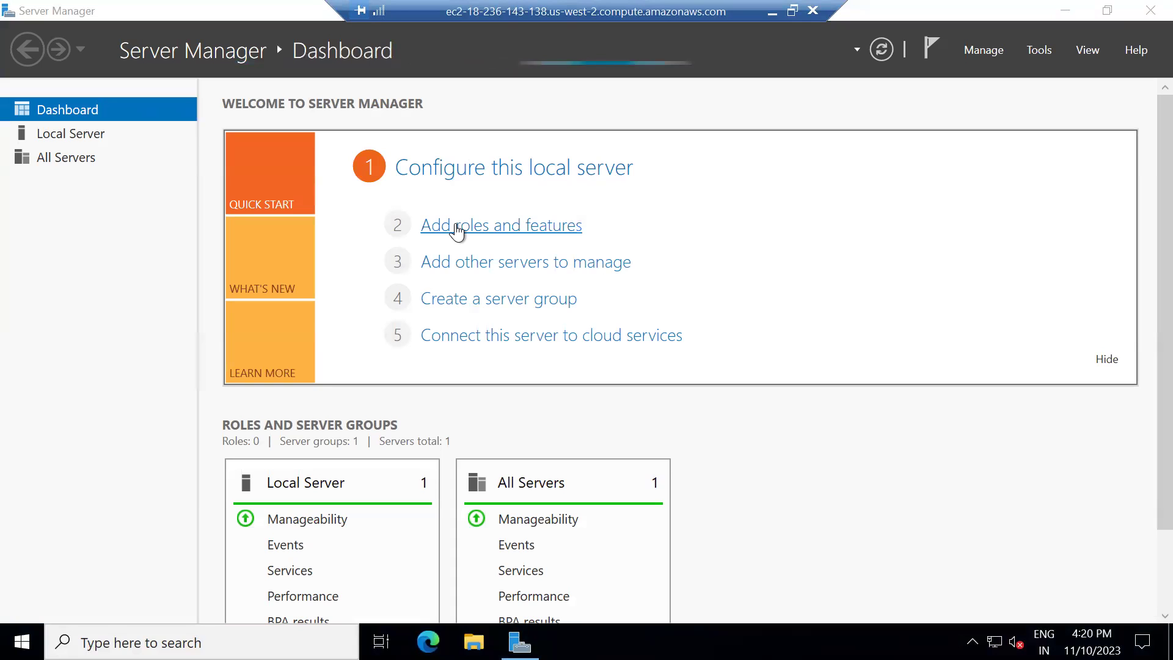
pyautogui.click(457, 227)
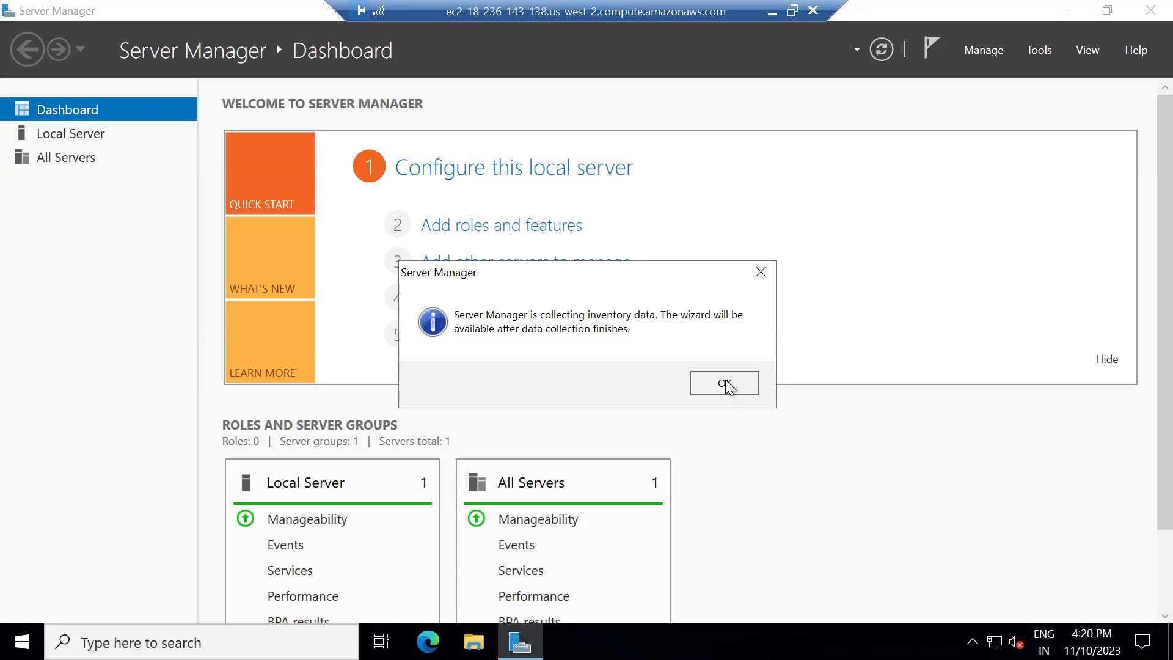
pyautogui.click(724, 382)
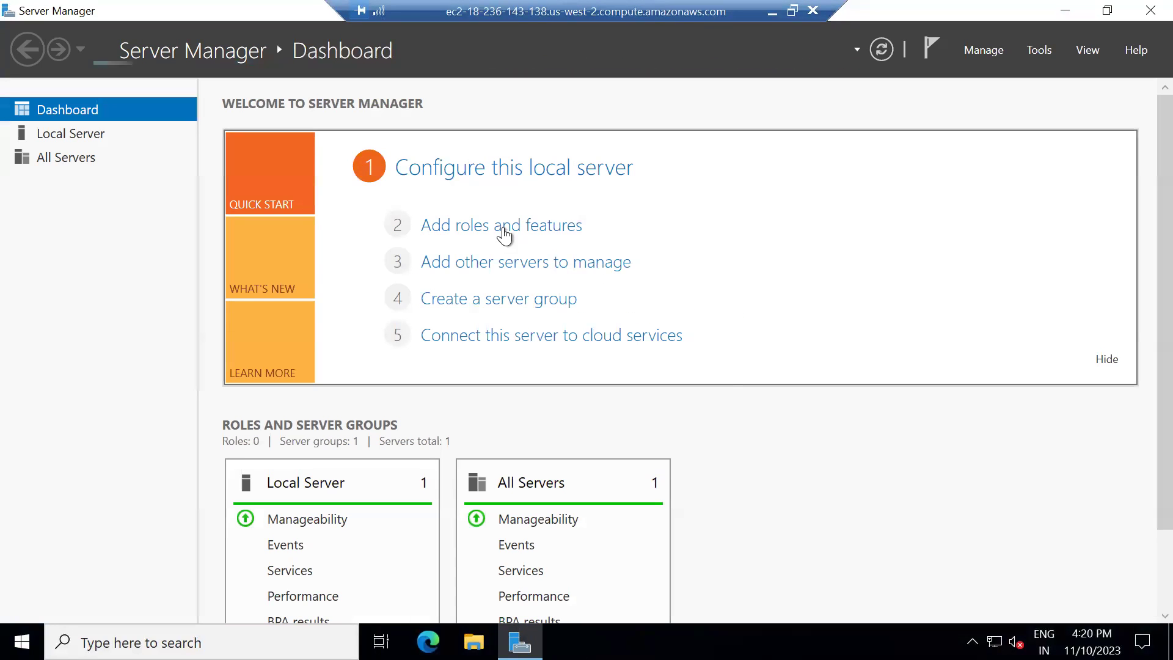
pyautogui.click(505, 227)
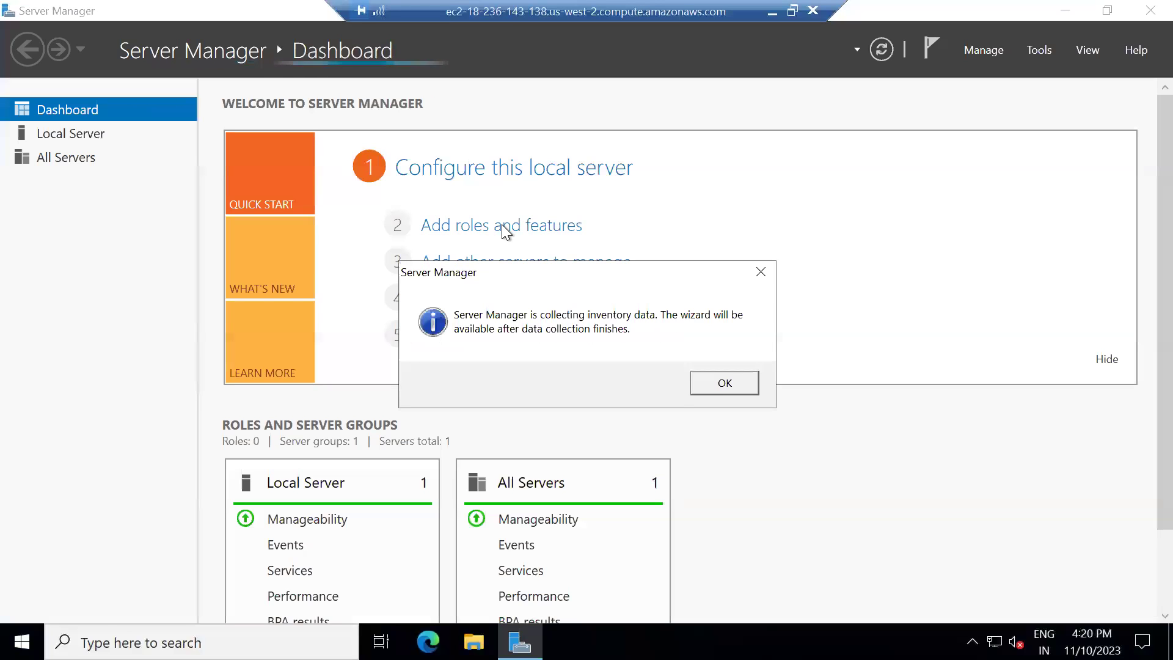
pyautogui.click(704, 383)
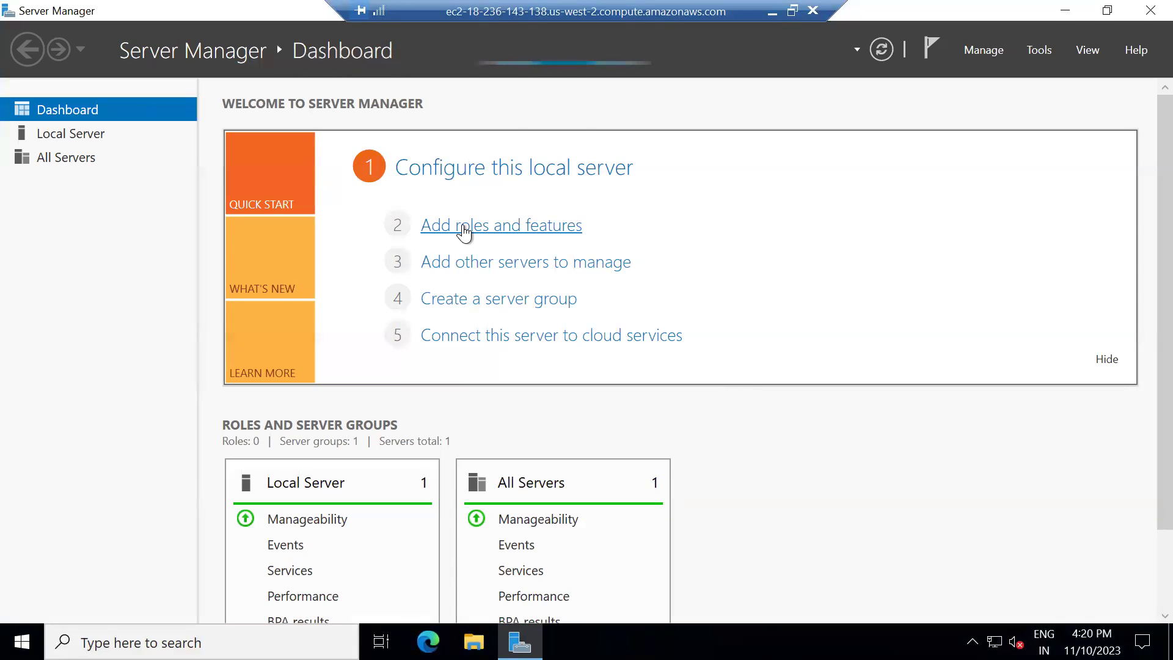
pyautogui.click(466, 231)
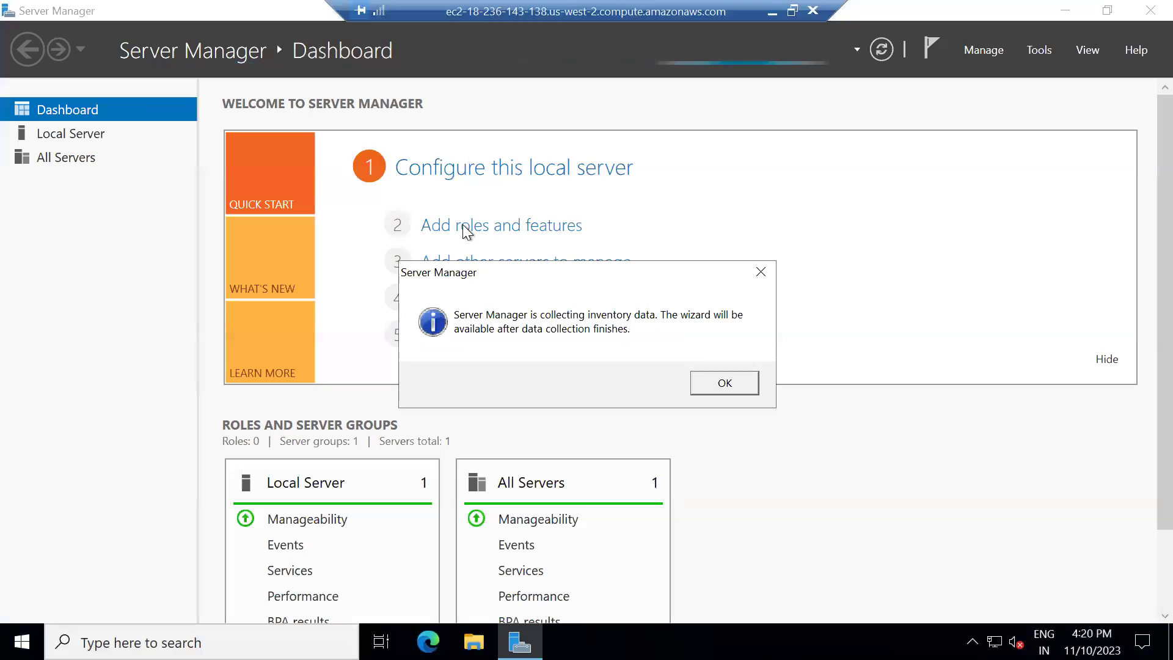
pyautogui.click(727, 382)
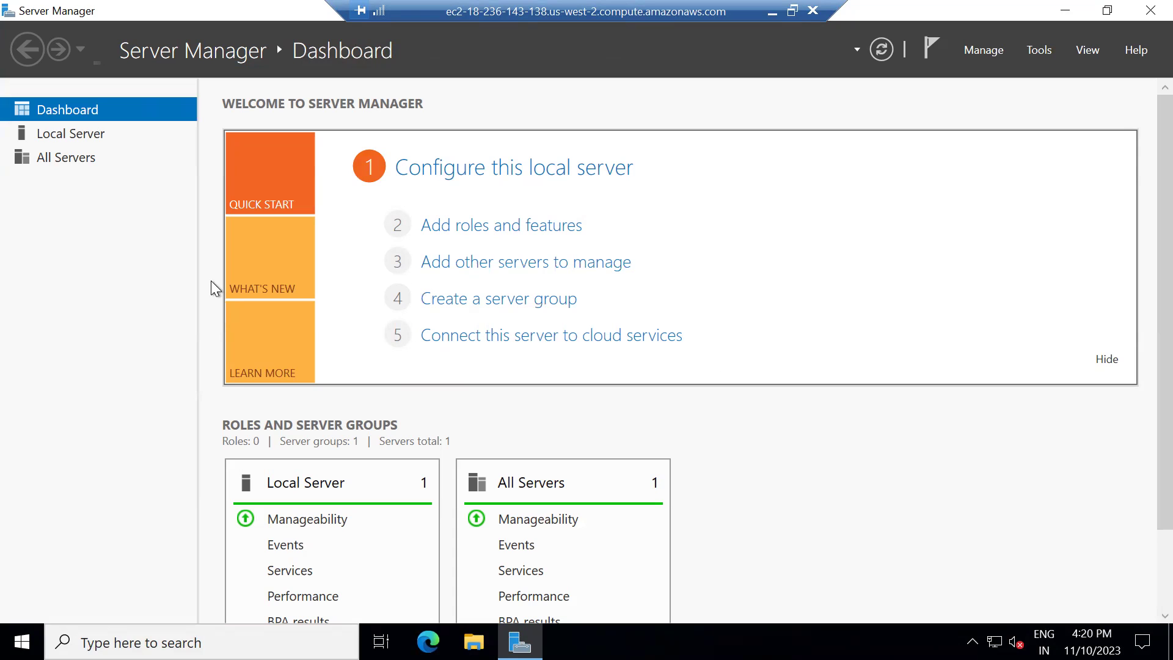
# Step: Start adding roles and features, using a role-based or feature-based installation on the server EC2AMAZ-A8TEG1L from the server pool
pyautogui.click(502, 228)
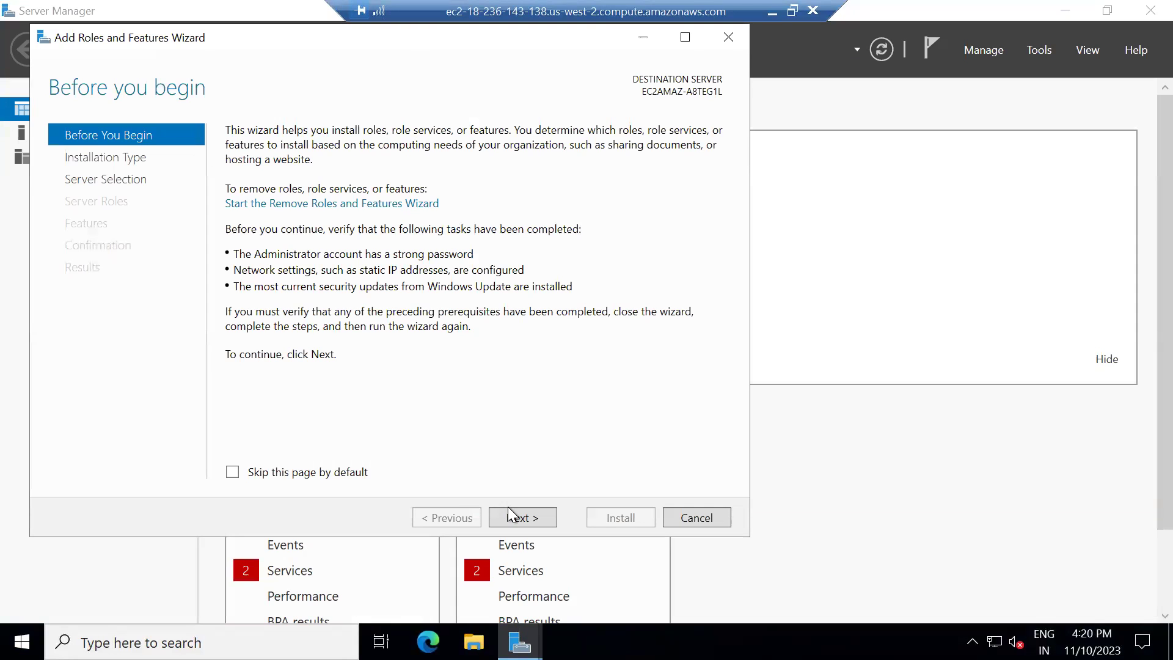
pyautogui.click(509, 508)
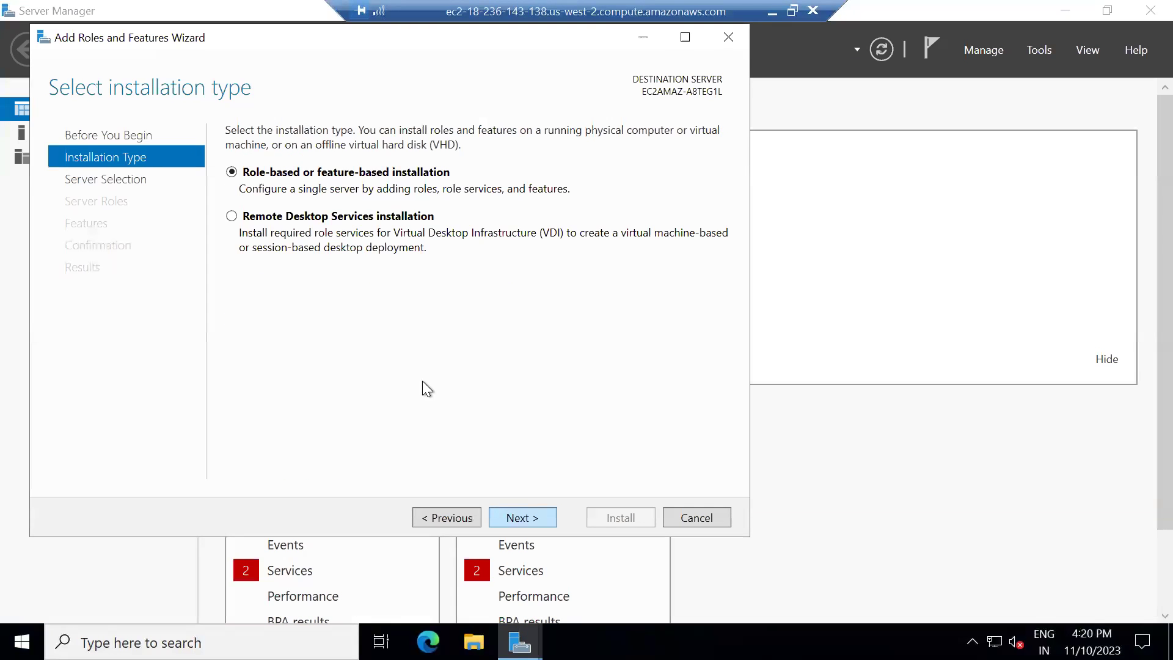
pyautogui.click(512, 517)
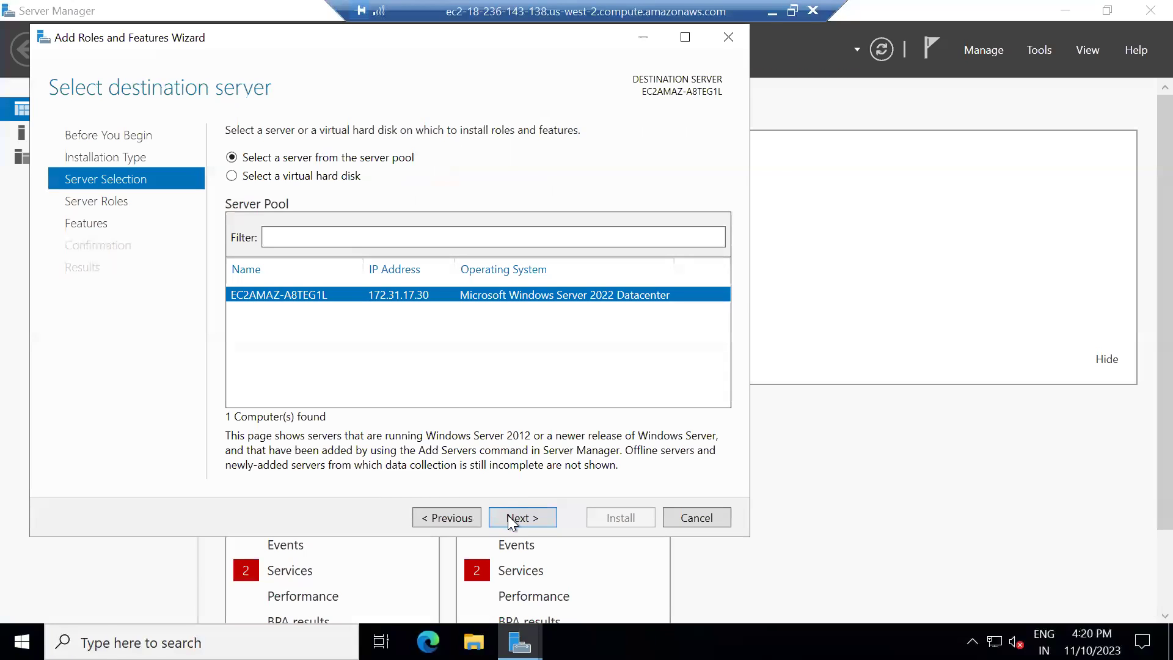
pyautogui.click(508, 516)
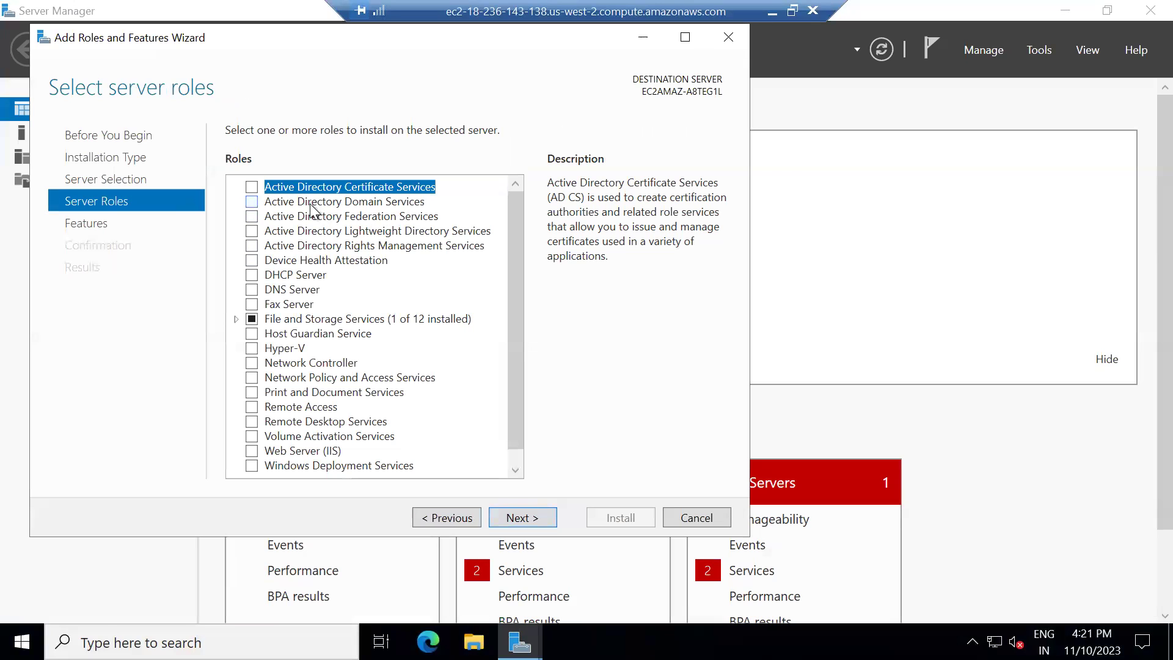
# Step: Select the Active Directory Domain Services role with its required features and management tools, keep the other defaults, and install it
pyautogui.click(252, 200)
pyautogui.click(251, 201)
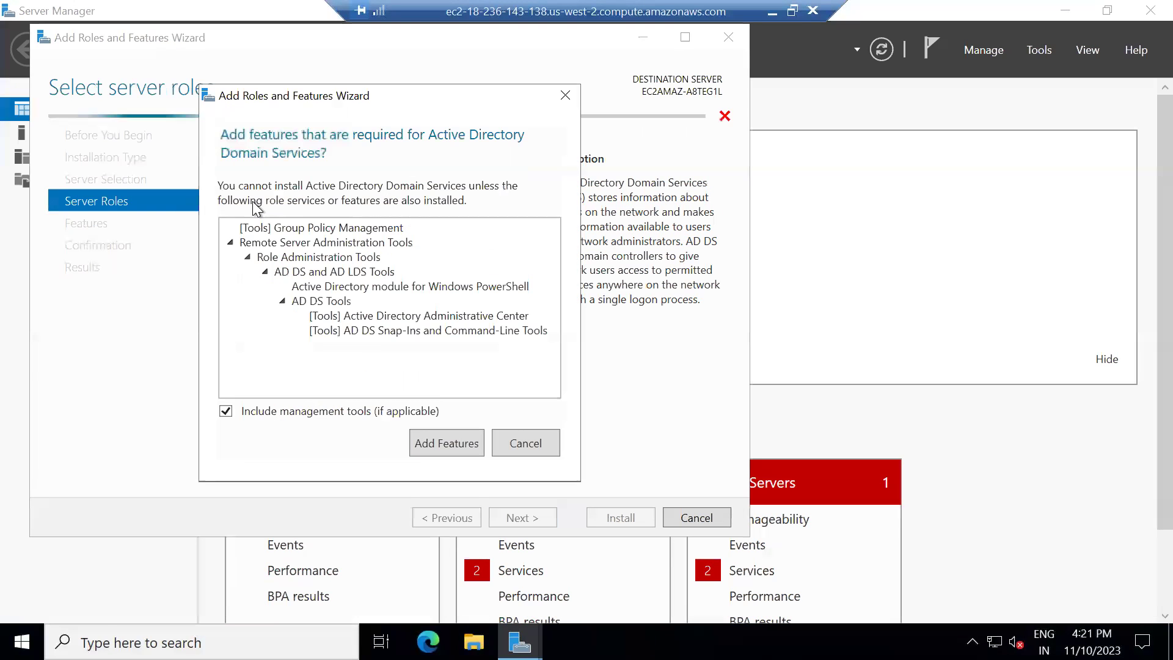
pyautogui.click(431, 445)
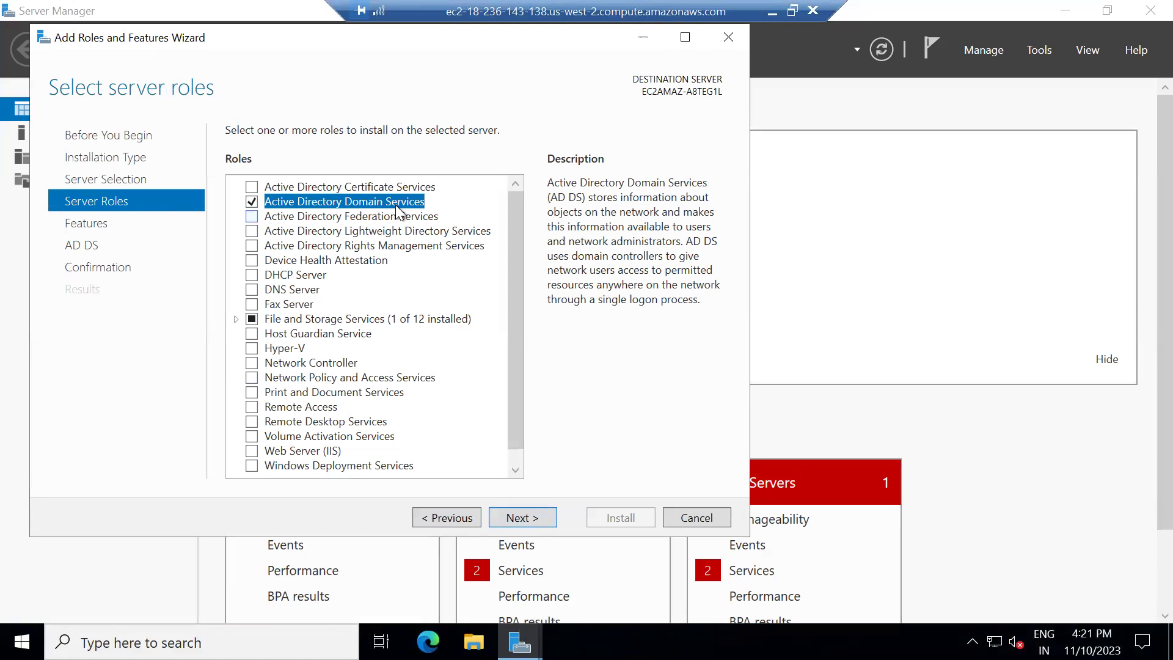
pyautogui.click(512, 522)
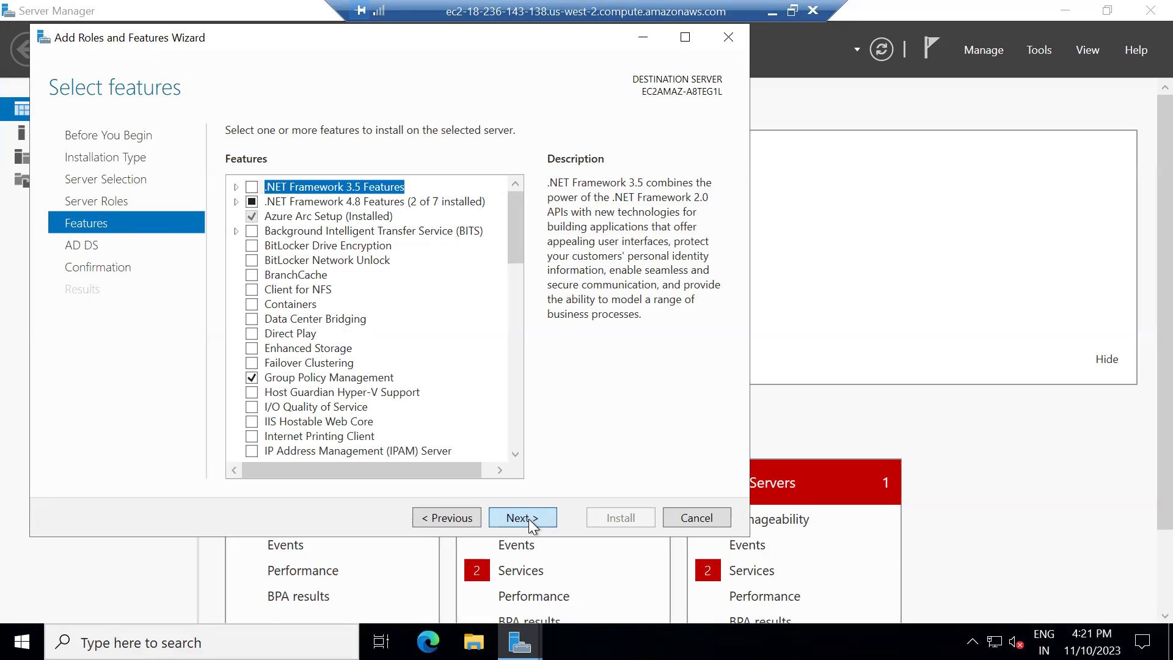
pyautogui.click(529, 519)
pyautogui.click(529, 519)
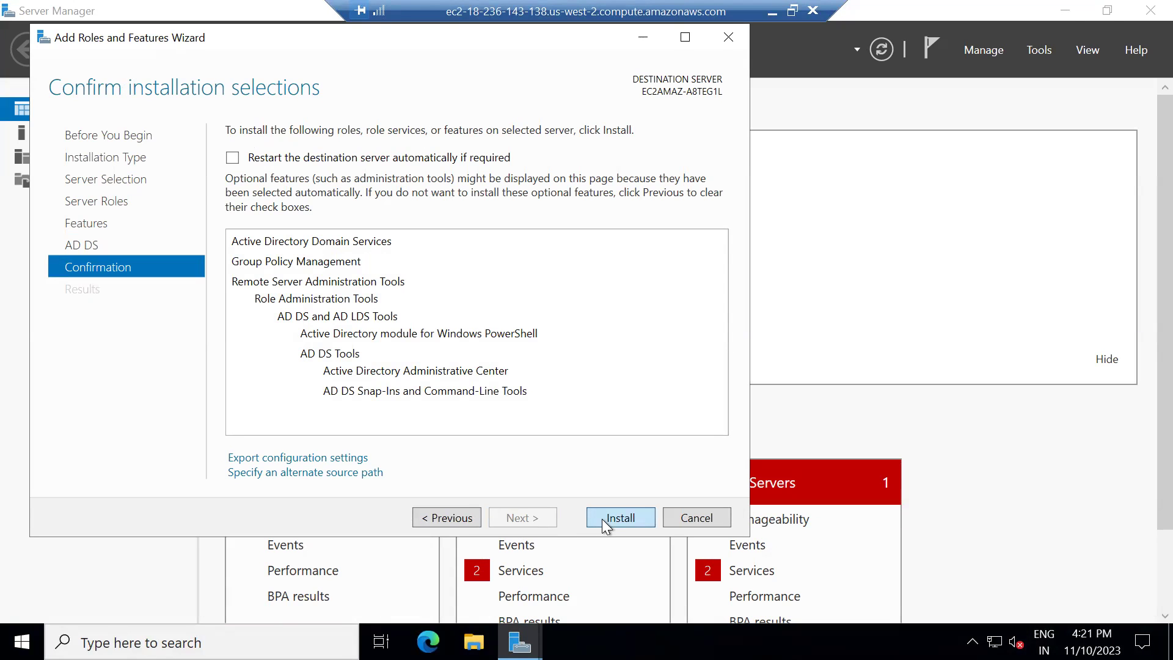
pyautogui.click(621, 517)
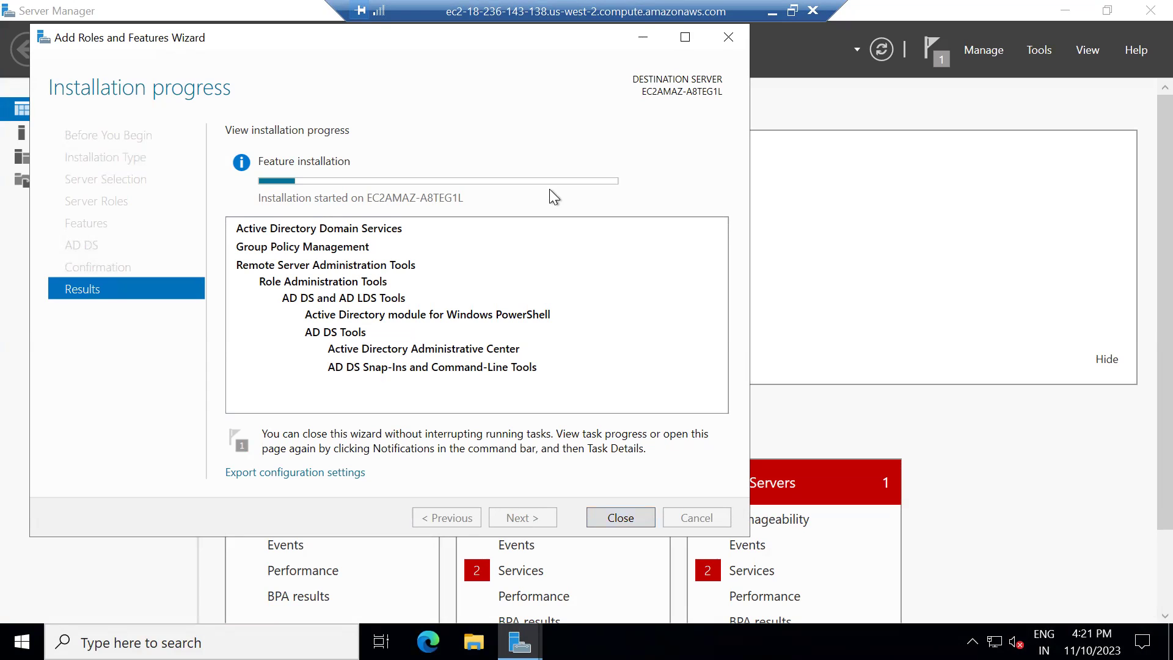
# Step: Open Notepad on the remote server and write the heading "Domain controller"
pyautogui.press('super+r')
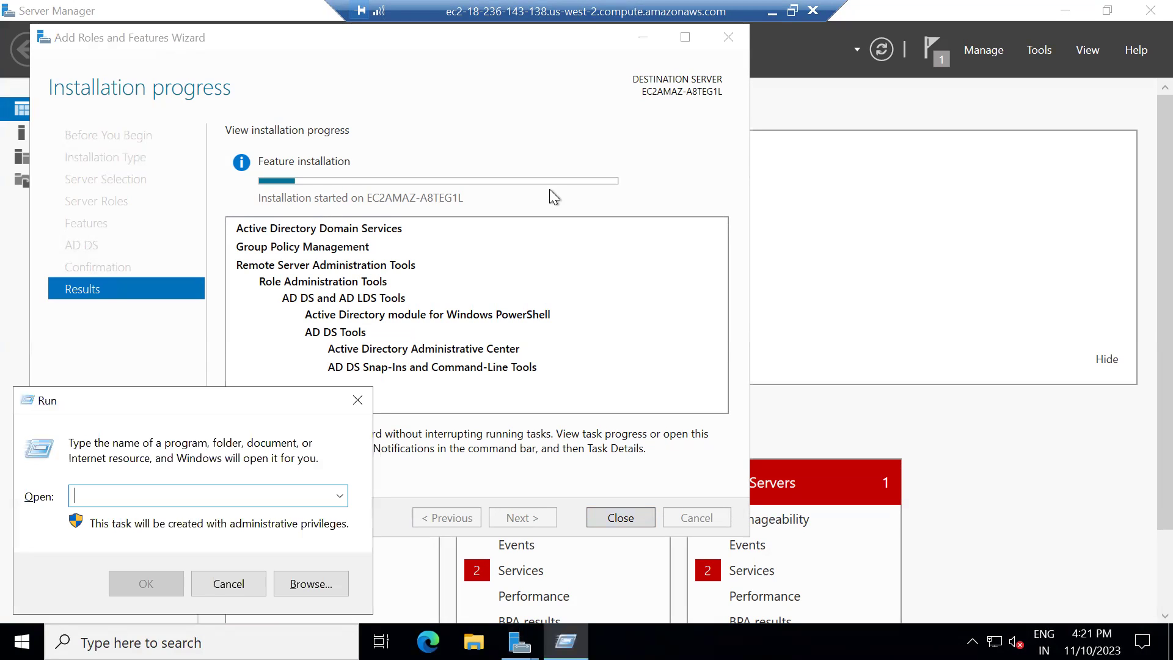
pyautogui.write('netplwiz')
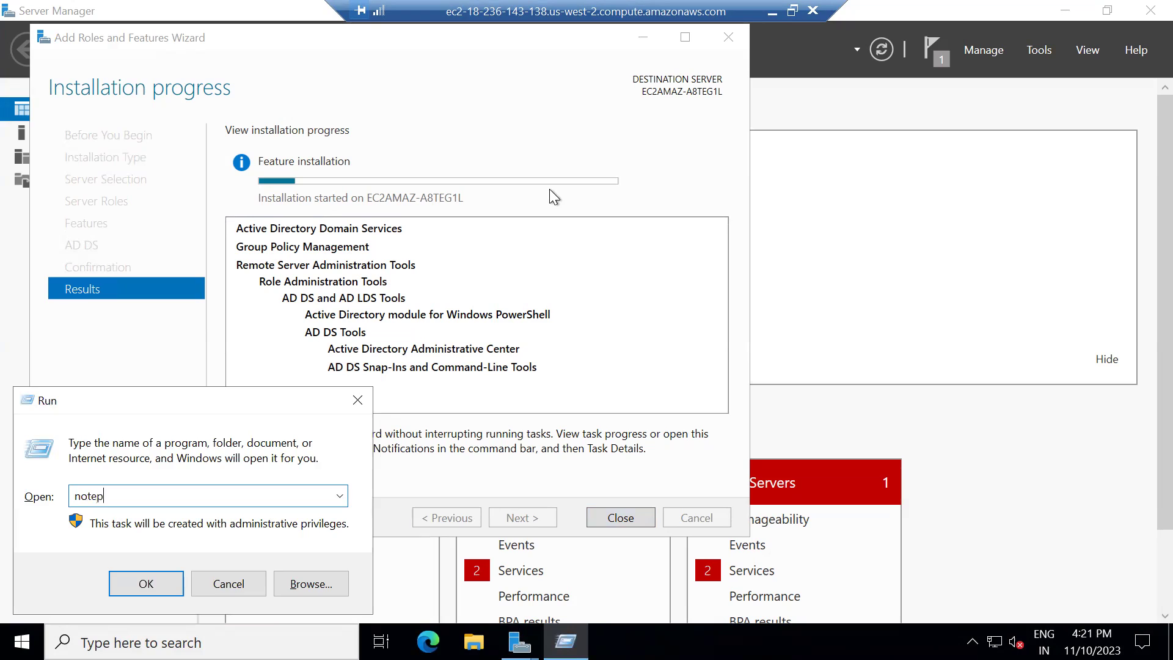
pyautogui.press('Return')
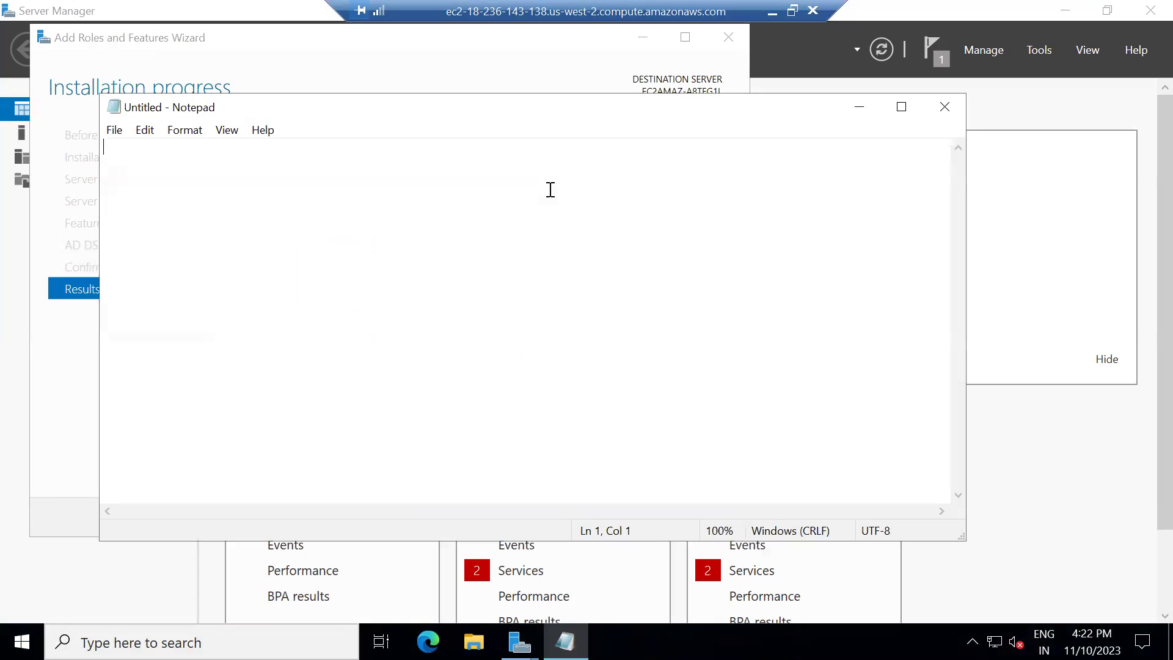
pyautogui.write('Dom')
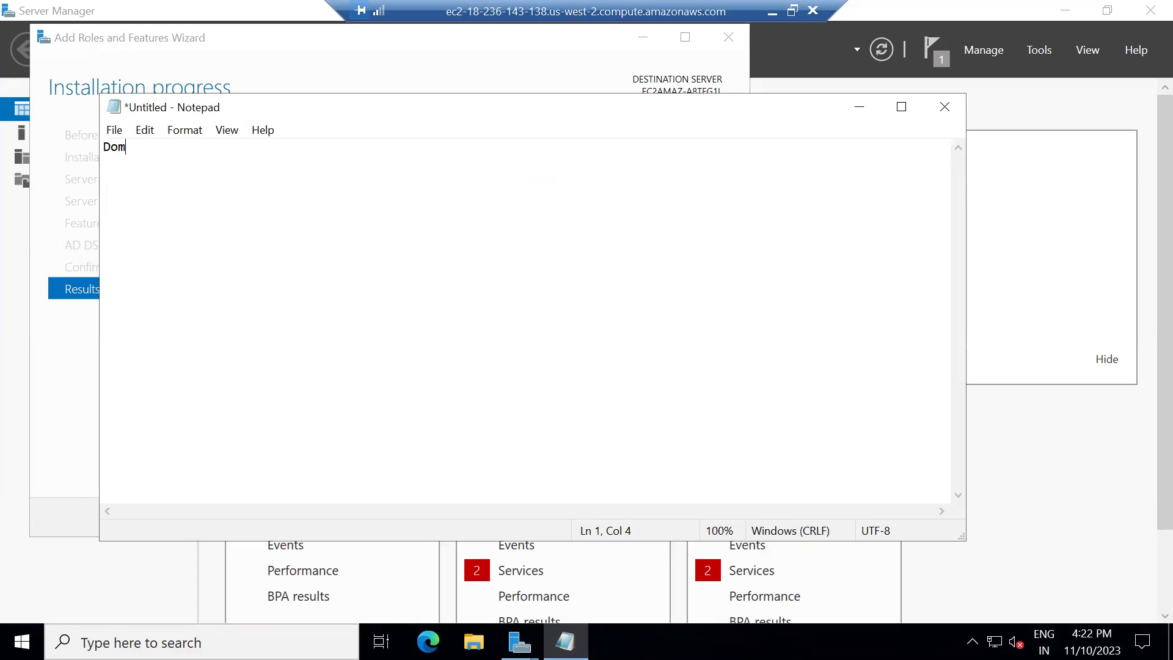
pyautogui.write('ain controoler')
pyautogui.press('Return')
pyautogui.press('Return')
pyautogui.press('Return')
pyautogui.press('BackSpace')
pyautogui.press('BackSpace')
pyautogui.press('BackSpace')
pyautogui.press('BackSpace')
pyautogui.press('BackSpace')
pyautogui.press('BackSpace')
pyautogui.press('BackSpace')
pyautogui.press('BackSpace')
pyautogui.write('oller')
pyautogui.press('Return')
pyautogui.press('Return')
# Step: Write "dcpromo.exe" below the heading in the note and minimize Notepad
pyautogui.write('dcpromoe')
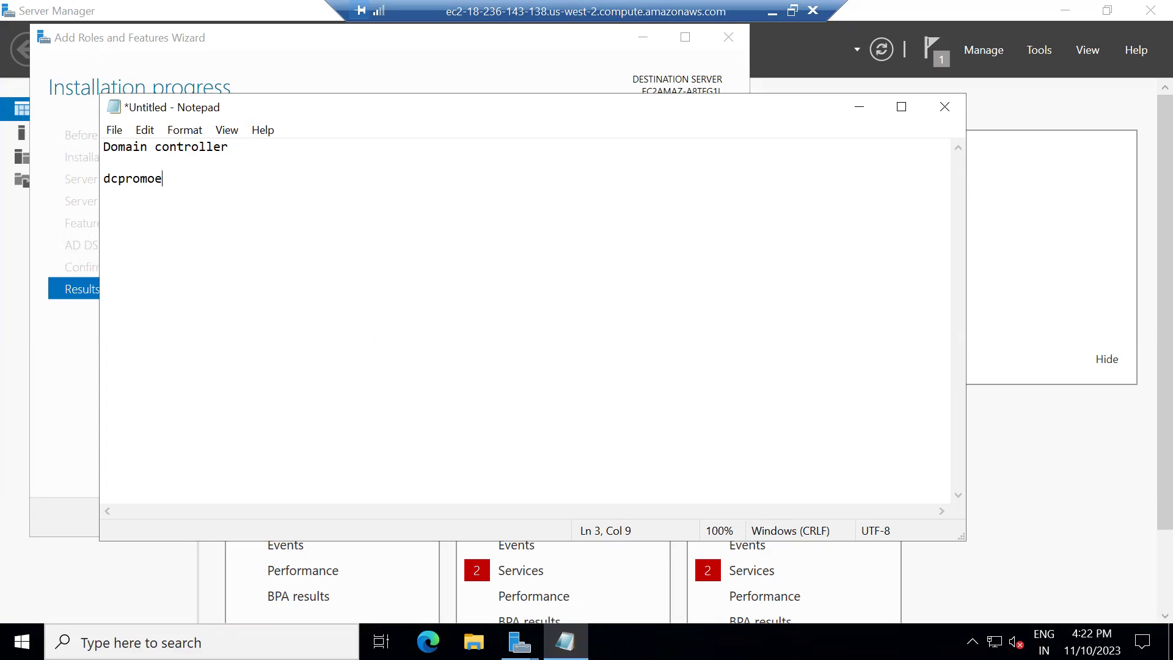
pyautogui.press('BackSpace')
pyautogui.press('BackSpace')
pyautogui.write('o.exe')
pyautogui.click(859, 110)
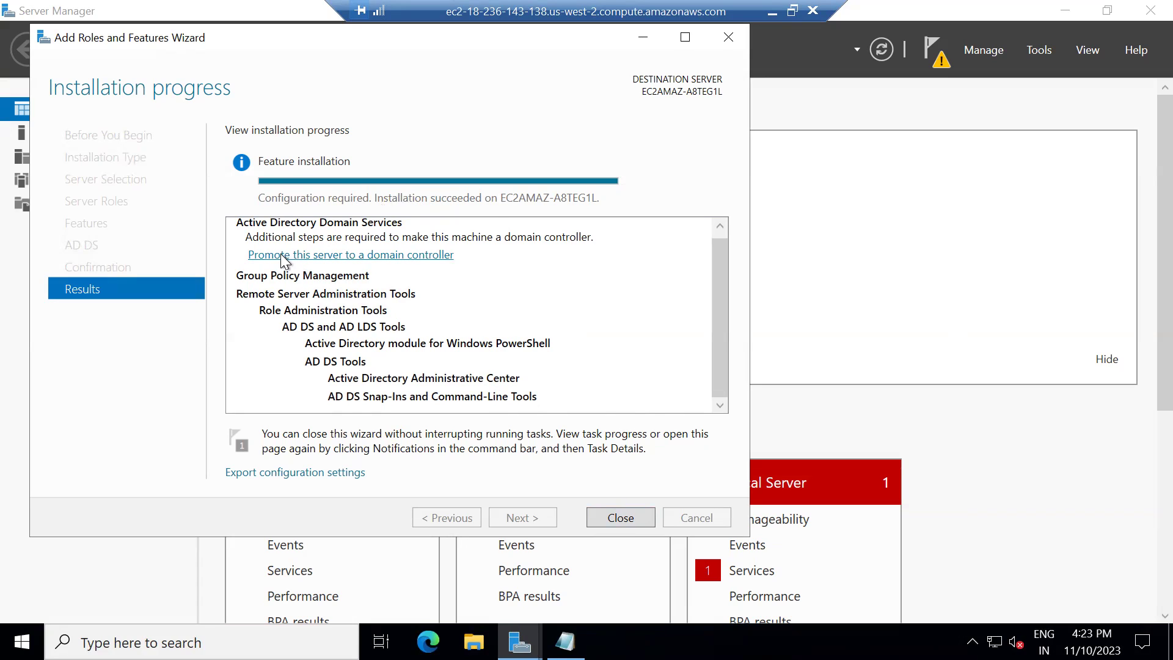
# Step: Start promoting this server to a domain controller and choose adding a new forest as the deployment operation
pyautogui.click(327, 258)
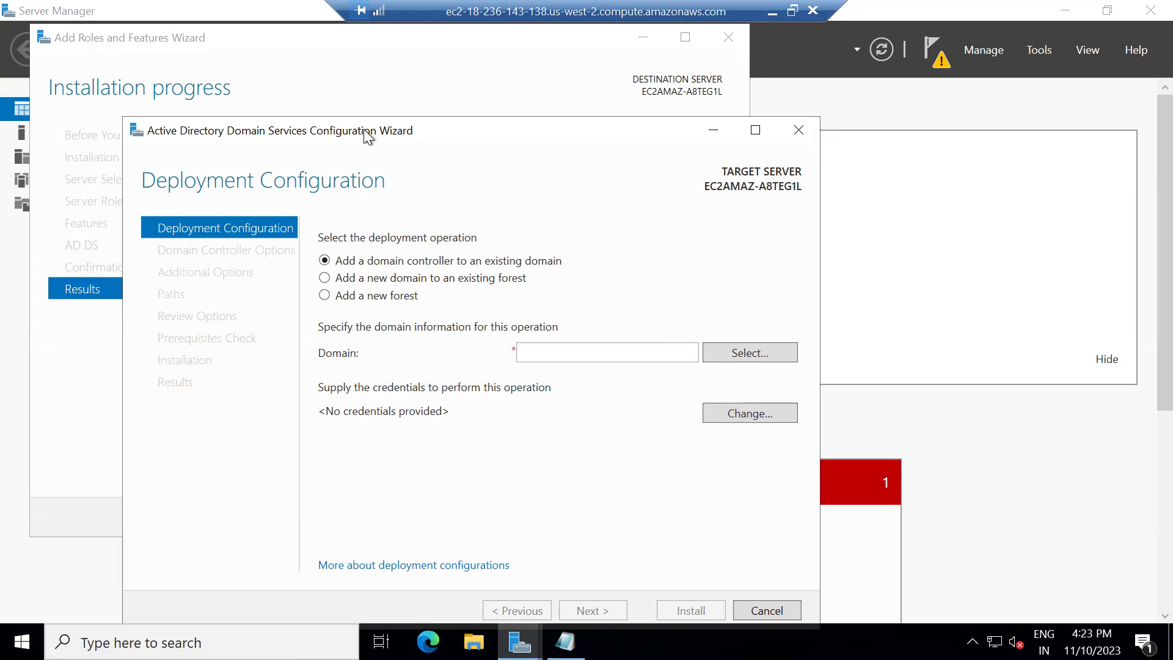
pyautogui.moveTo(383, 115); pyautogui.dragTo(386, 98)
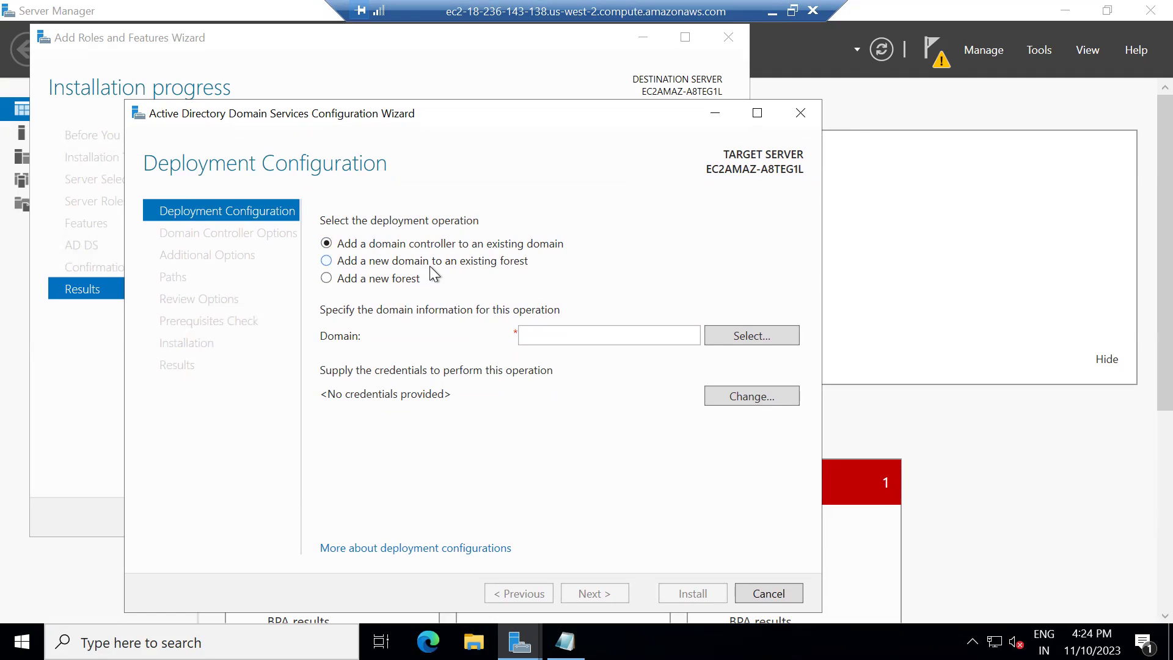
pyautogui.click(376, 281)
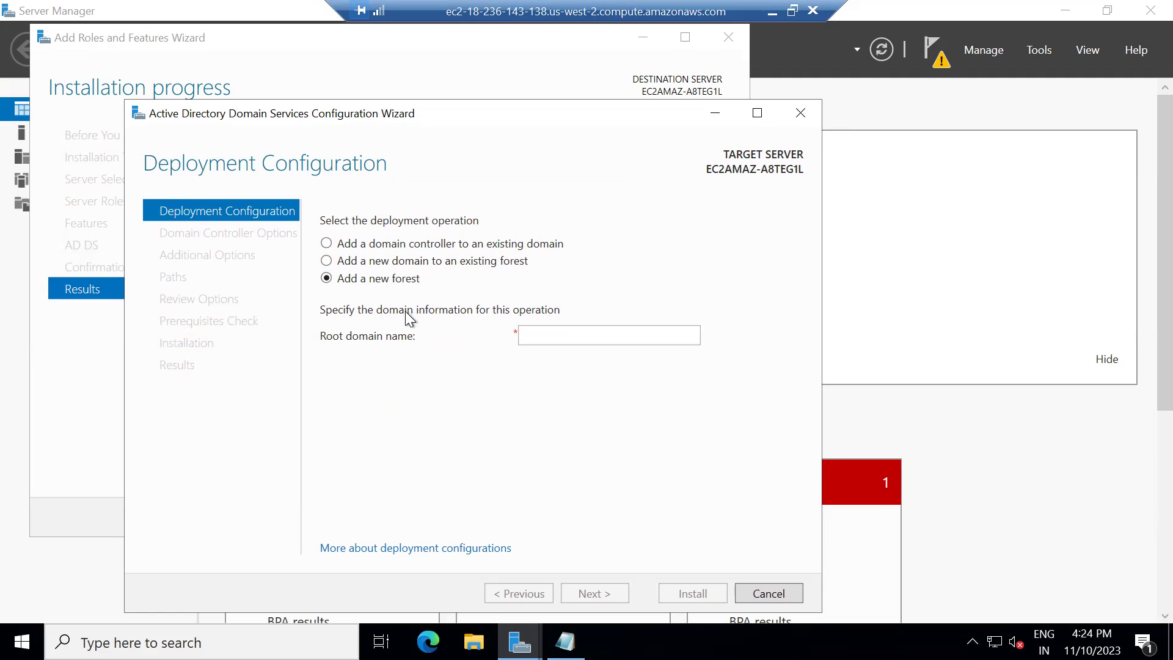
# Step: Set the root domain name to cloudsoftsol.com and continue to the domain controller options
pyautogui.click(540, 339)
pyautogui.write('cloudsofdtso')
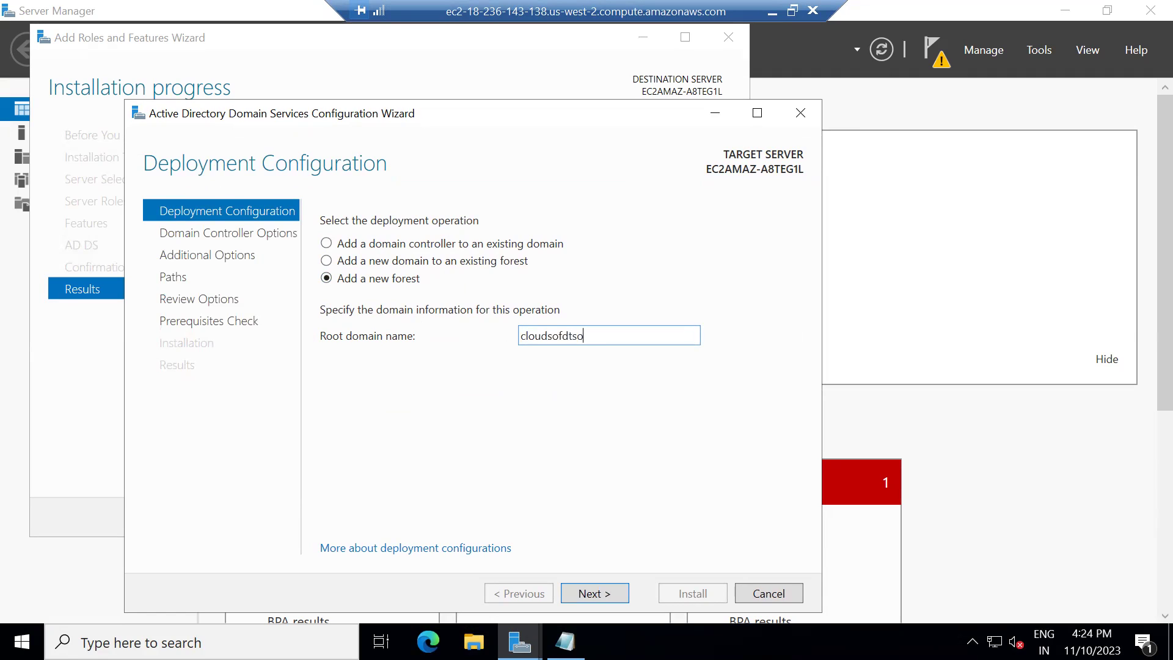
pyautogui.press('BackSpace')
pyautogui.press('BackSpace')
pyautogui.press('BackSpace')
pyautogui.press('BackSpace')
pyautogui.write('tsol.com')
pyautogui.press('Tab')
pyautogui.click(585, 592)
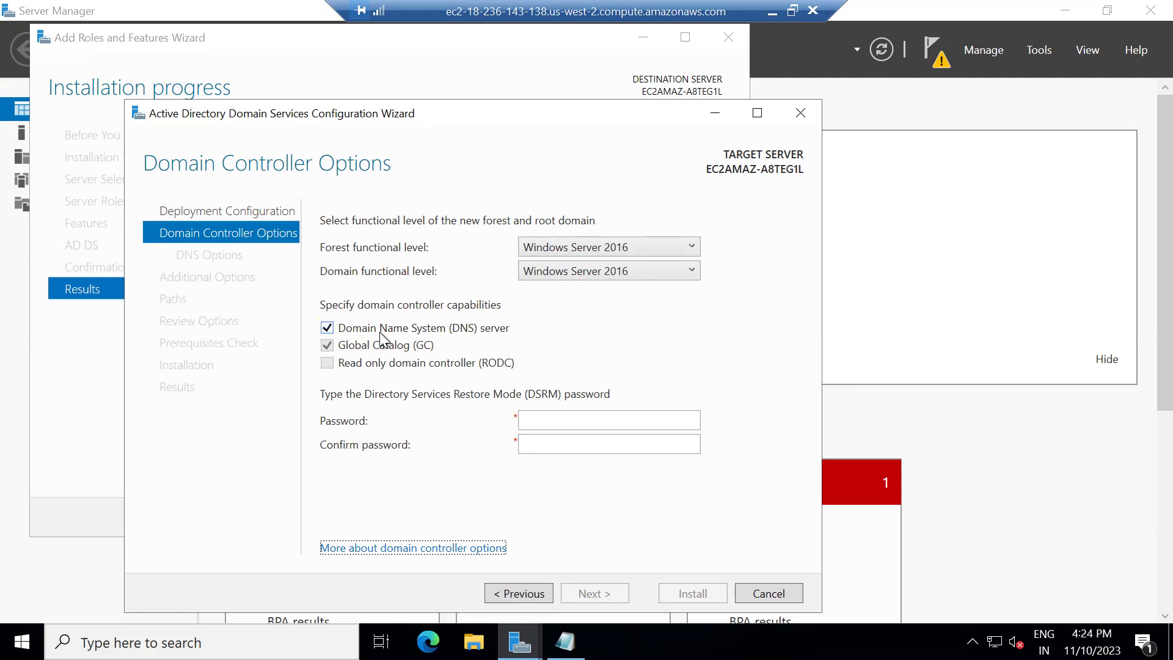
# Step: Enter and confirm the Directory Services Restore Mode (DSRM) password and continue to the DNS options
pyautogui.click(546, 417)
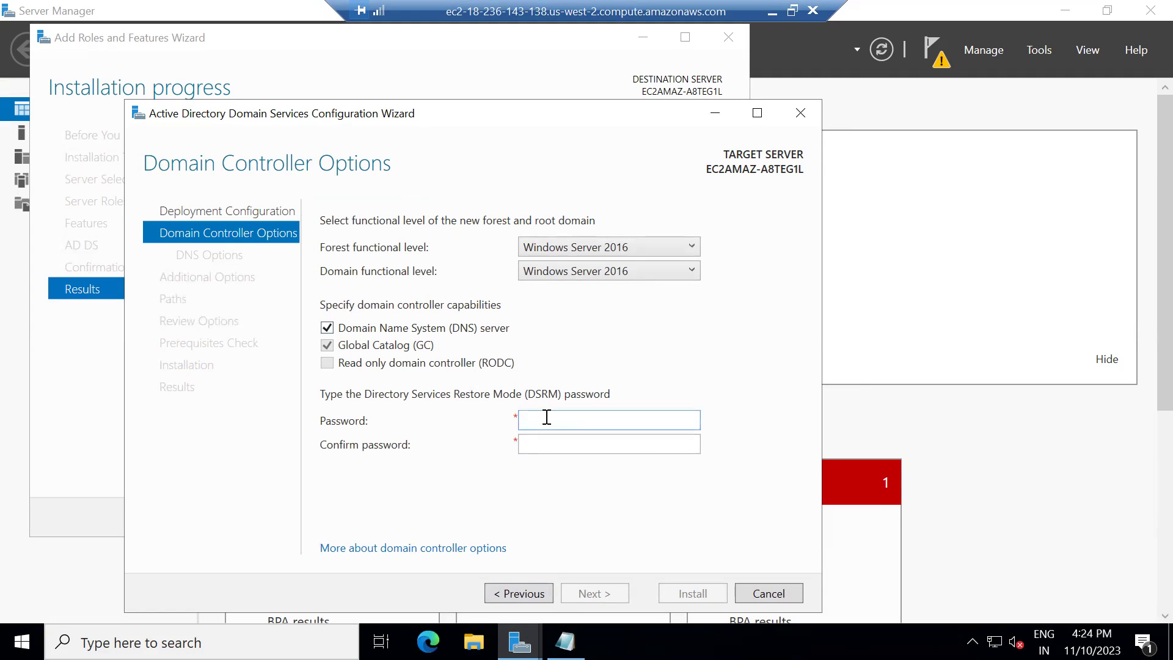
pyautogui.write('**********')
pyautogui.press('Tab')
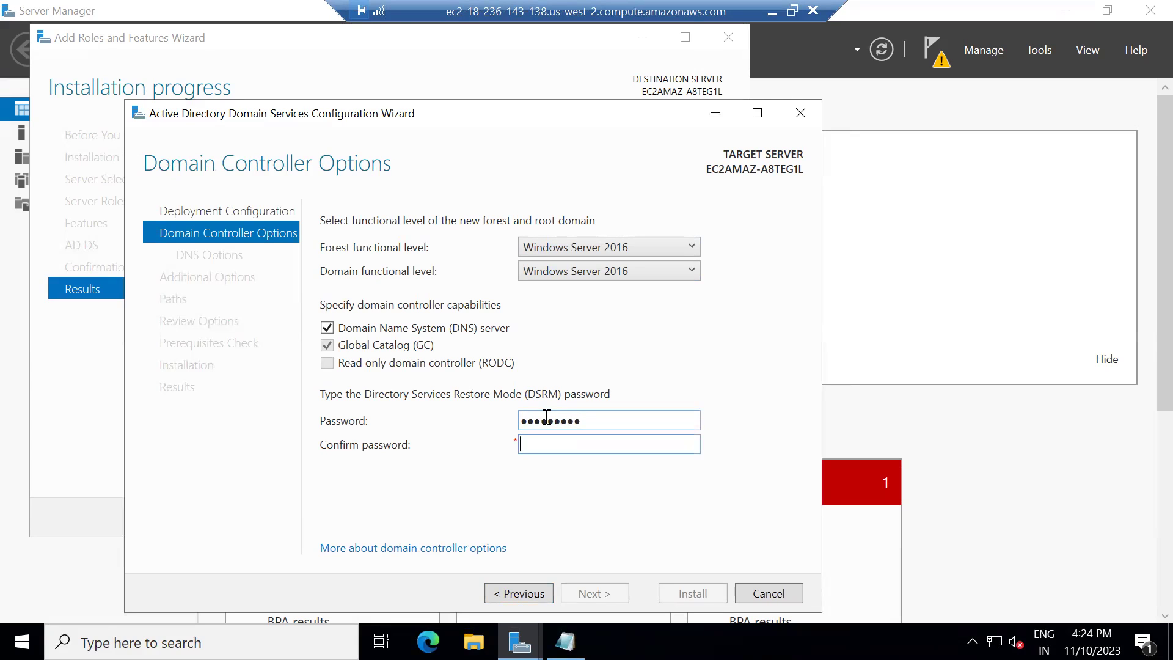
pyautogui.write('*********')
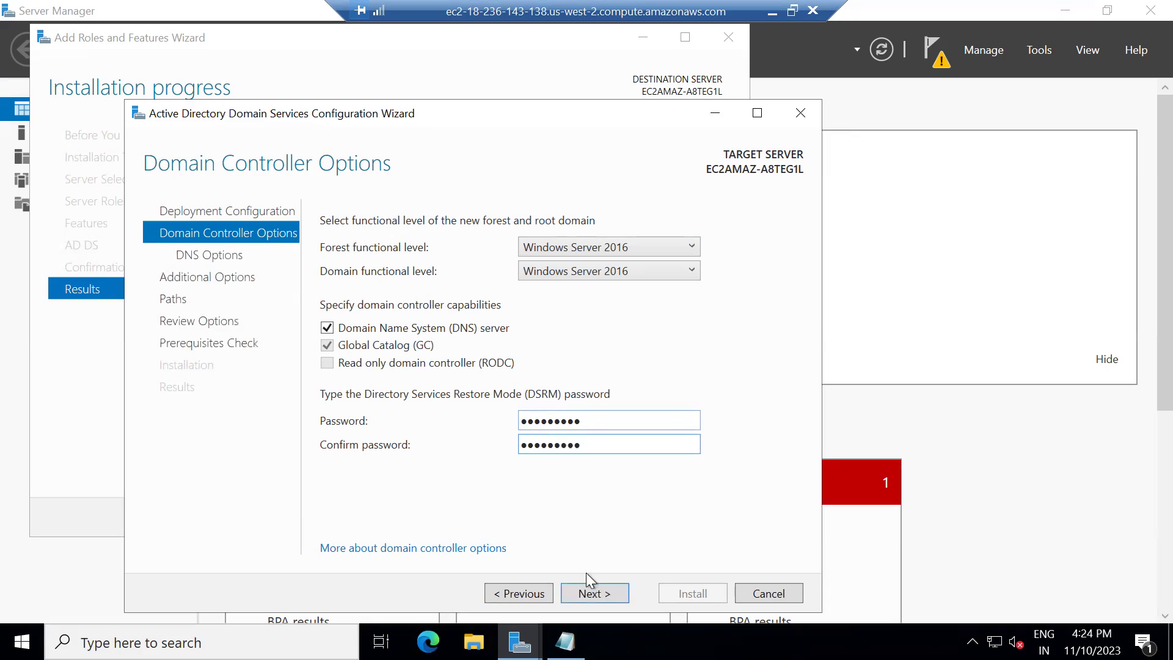
pyautogui.click(586, 595)
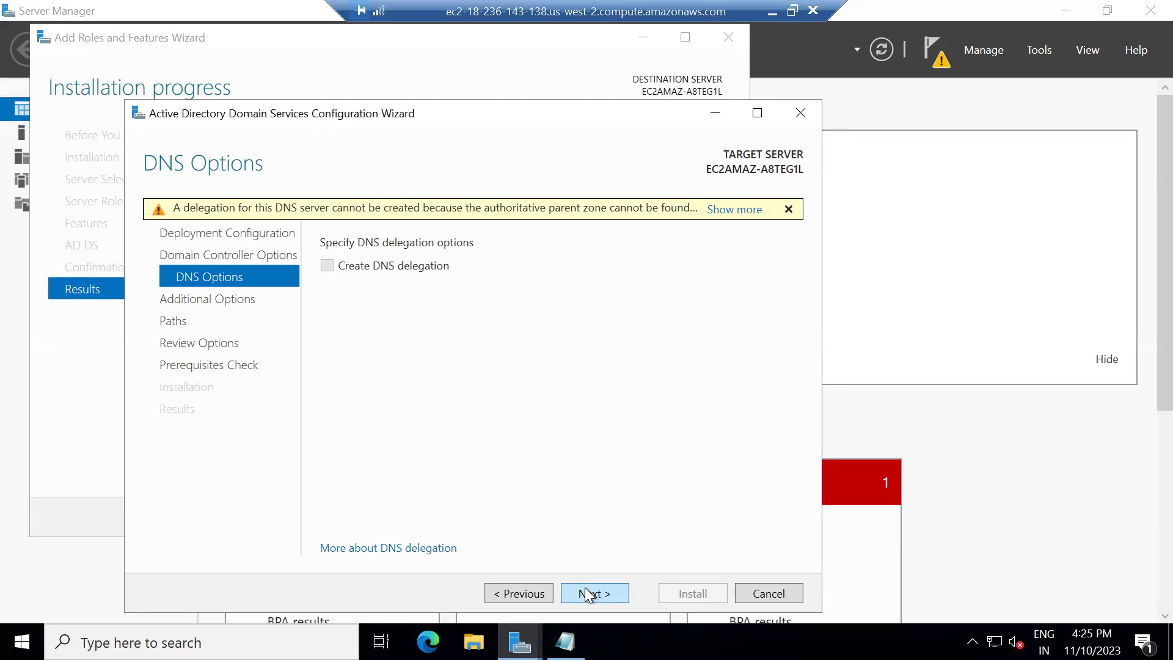
# Step: Accept the default DNS options, NetBIOS name CLOUDSOFTSOL and AD DS folder paths, and proceed through the review to the prerequisites check
pyautogui.click(587, 595)
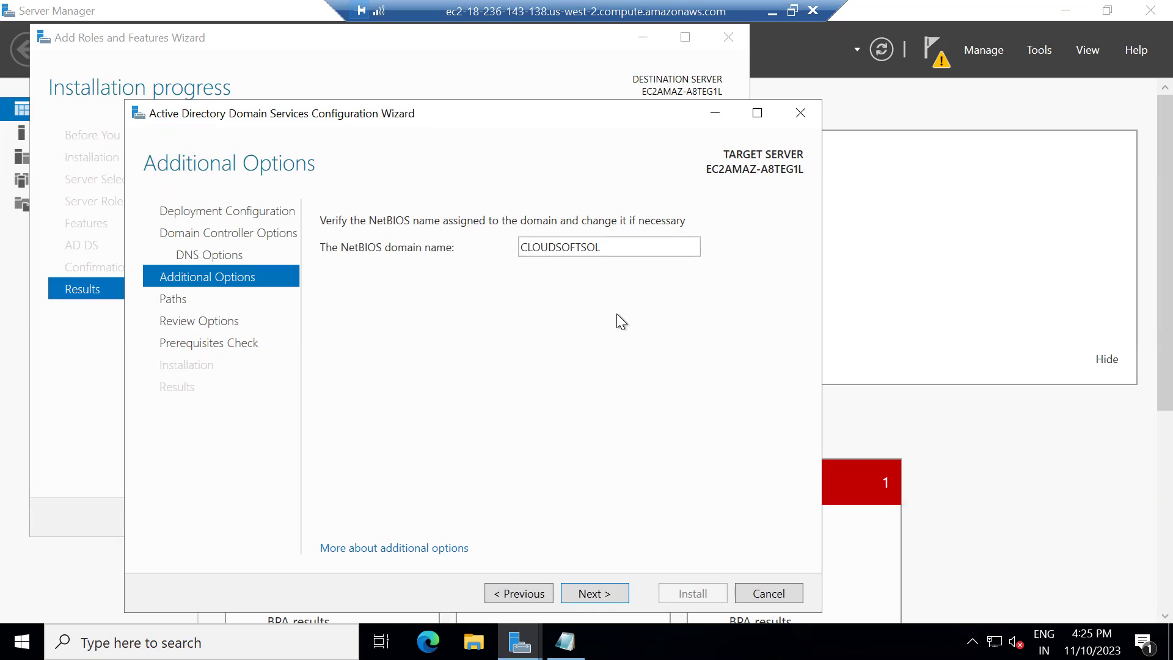
pyautogui.click(579, 592)
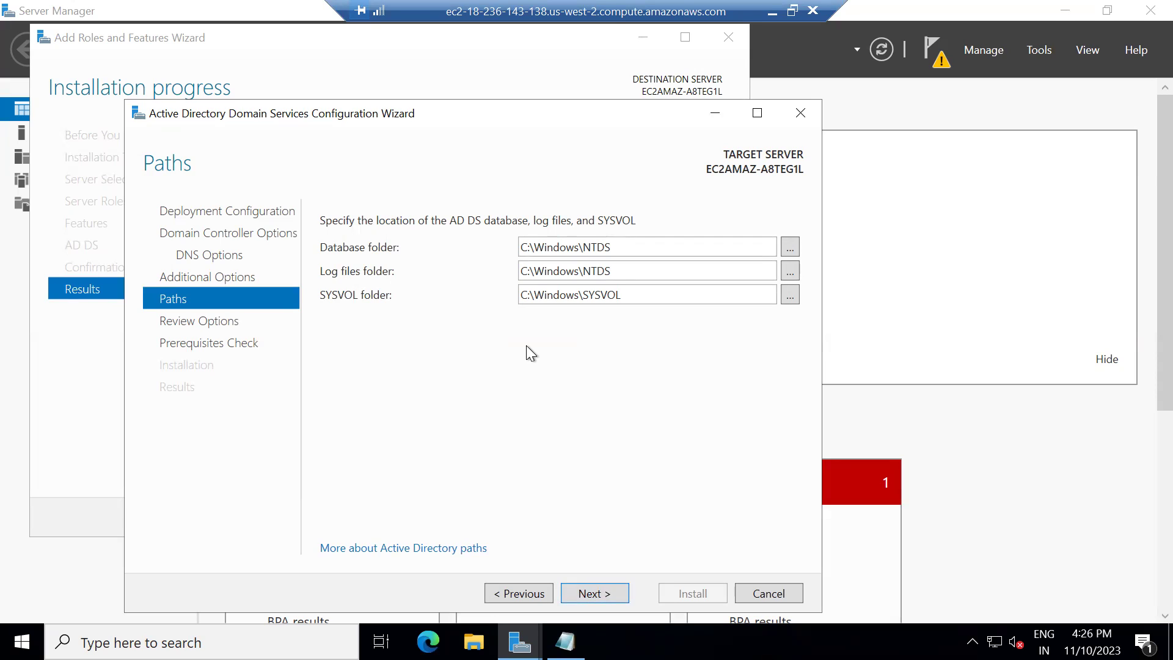
pyautogui.click(590, 599)
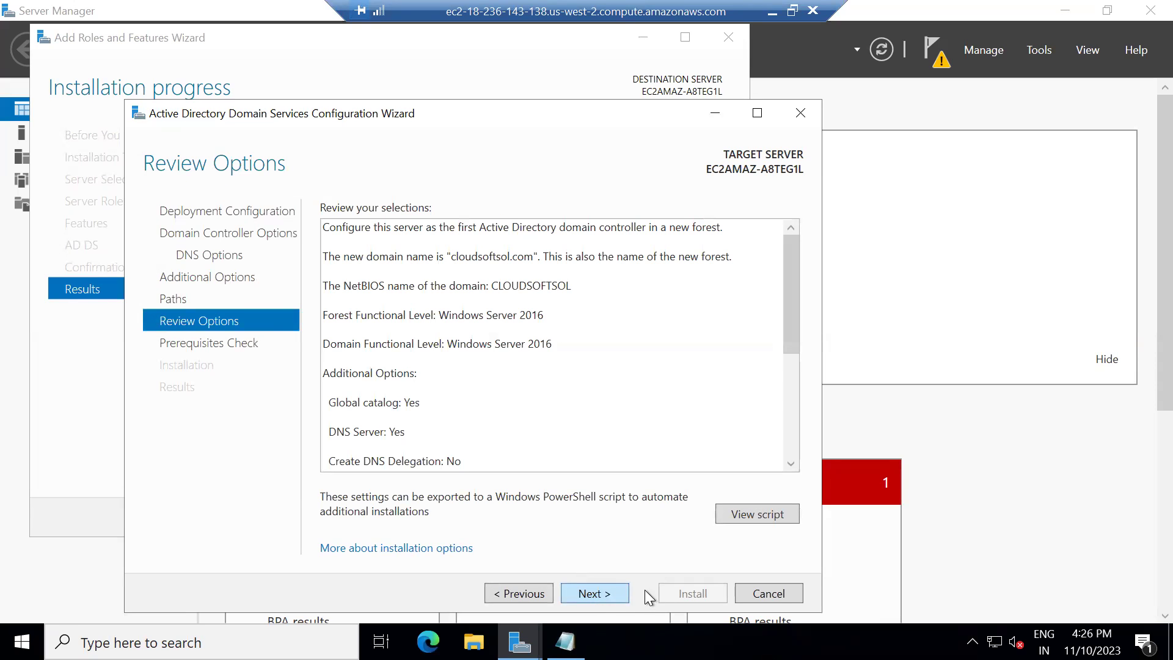
pyautogui.click(599, 593)
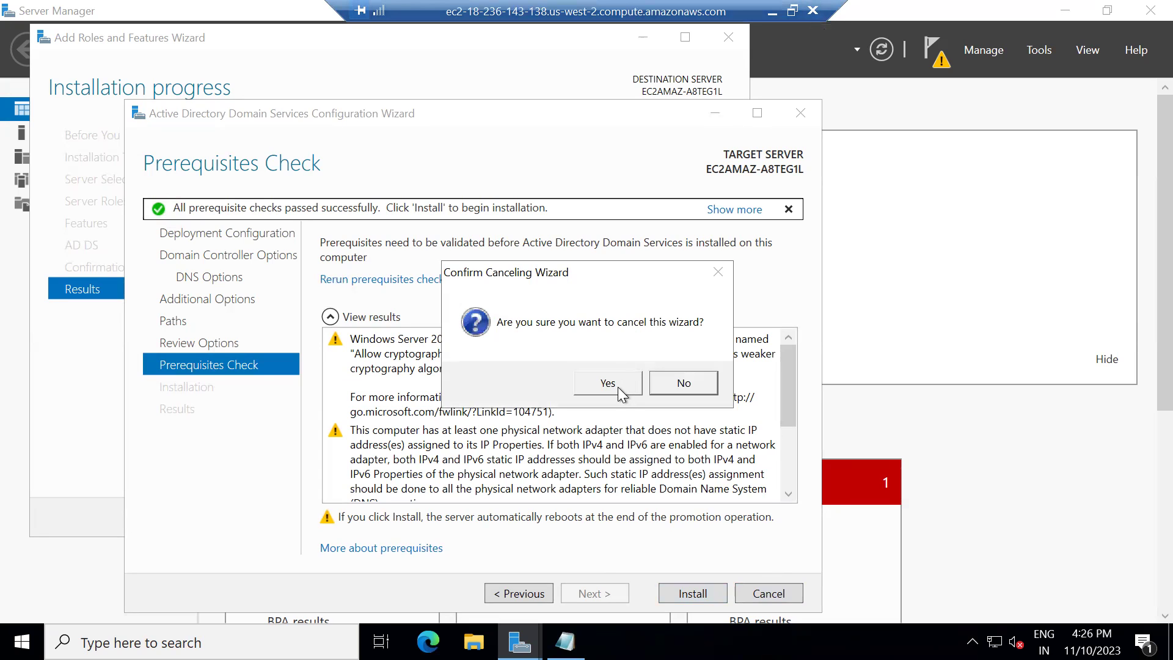
# Step: Cancel the Active Directory Domain Services configuration without installing it and disconnect the remote desktop session
pyautogui.click(618, 384)
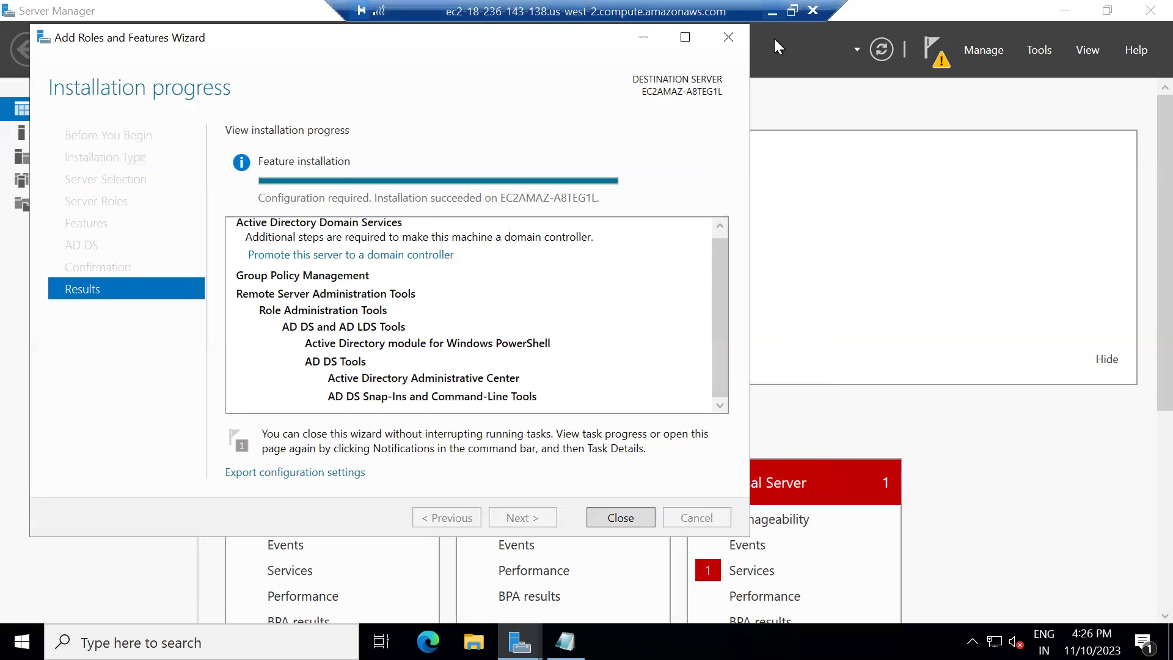
pyautogui.click(813, 10)
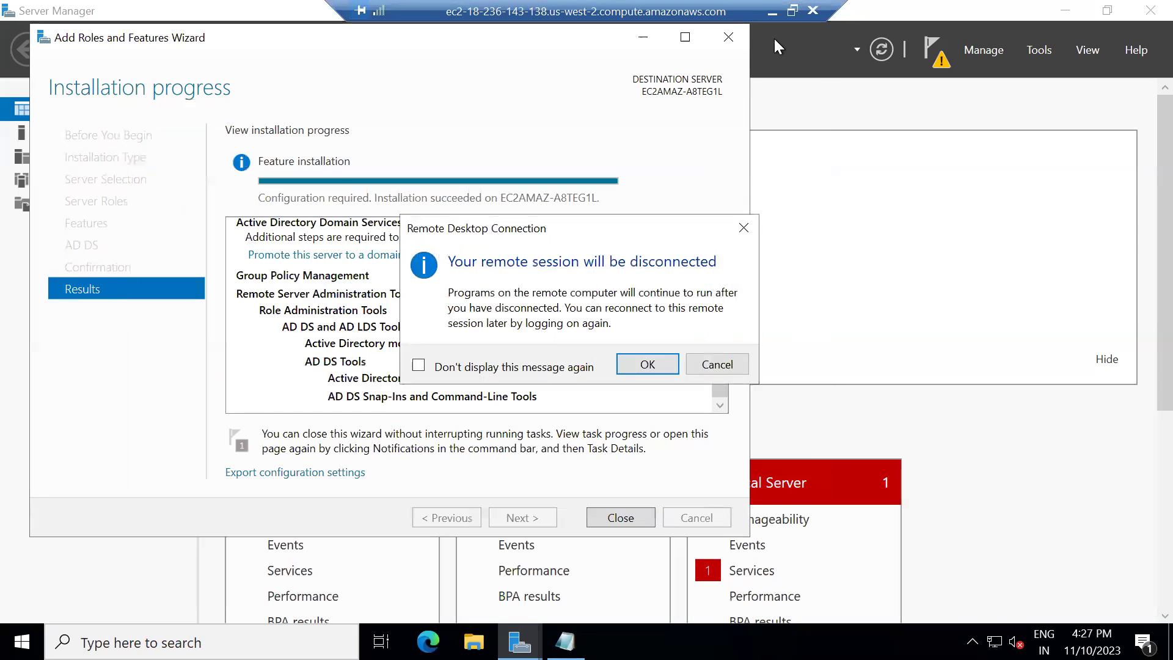
pyautogui.click(649, 365)
pyautogui.click(598, 285)
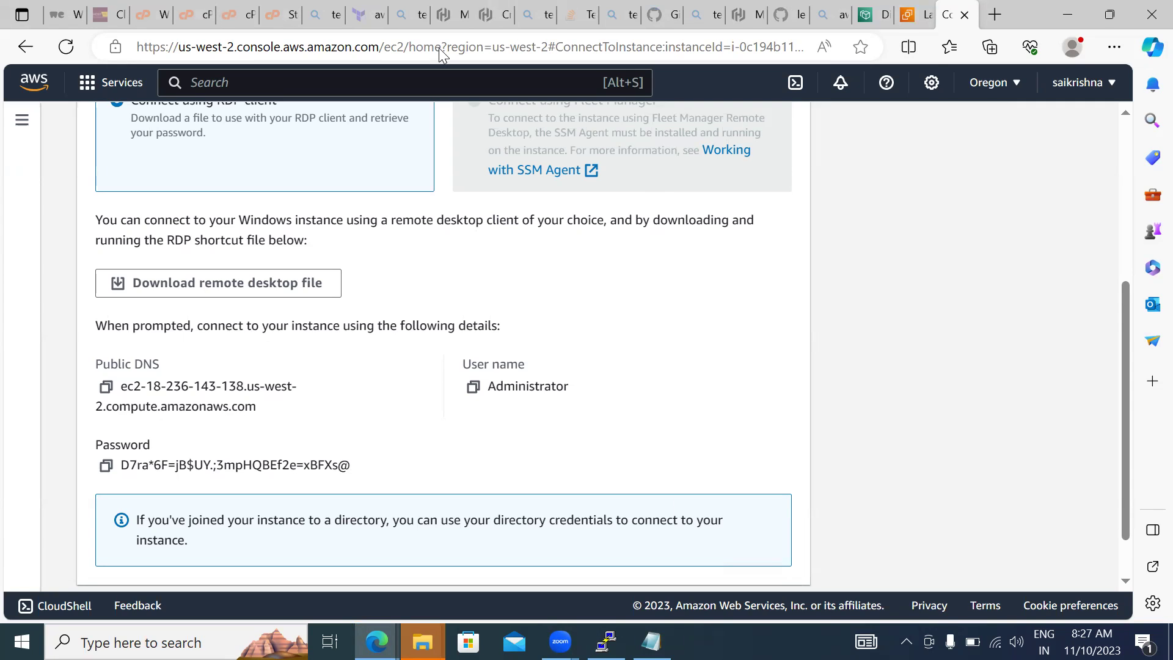
# Step: Return to the EC2 instances list and terminate the windowsserver instance
pyautogui.click(806, 216)
pyautogui.scroll(5, 806, 221)
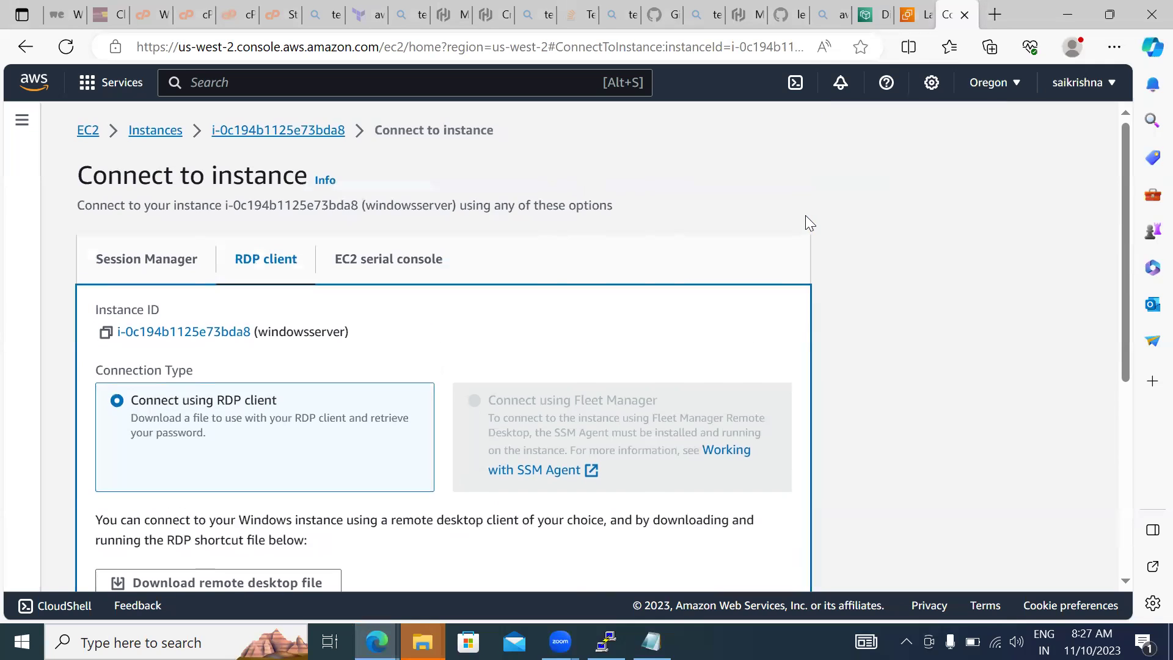
pyautogui.click(154, 133)
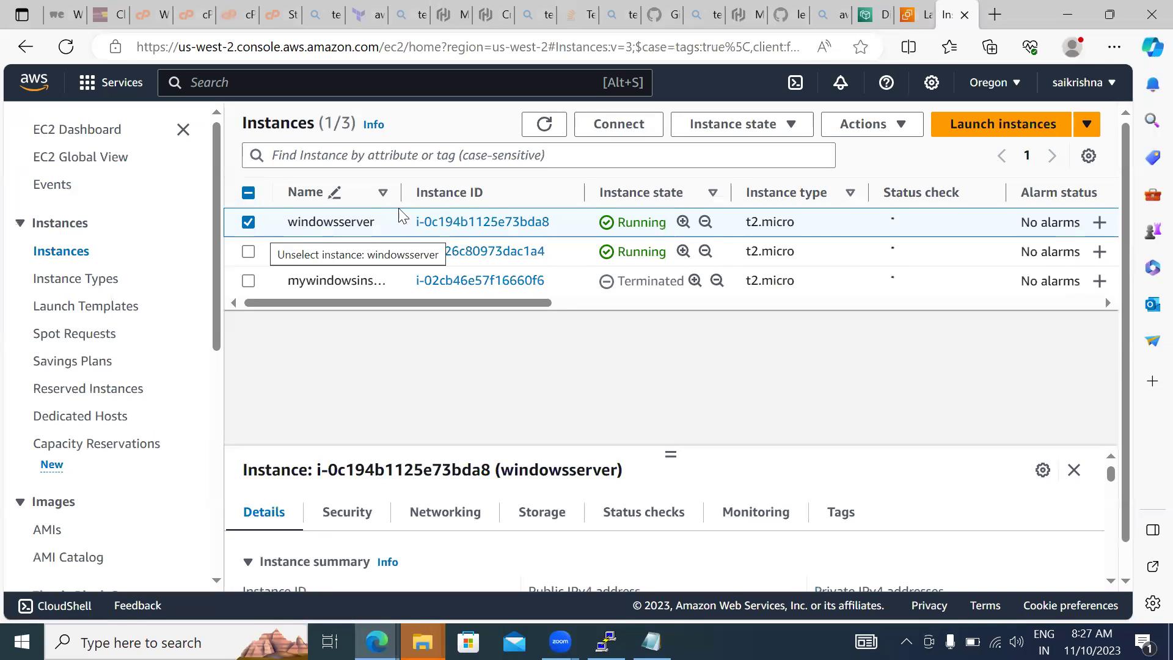
pyautogui.click(727, 124)
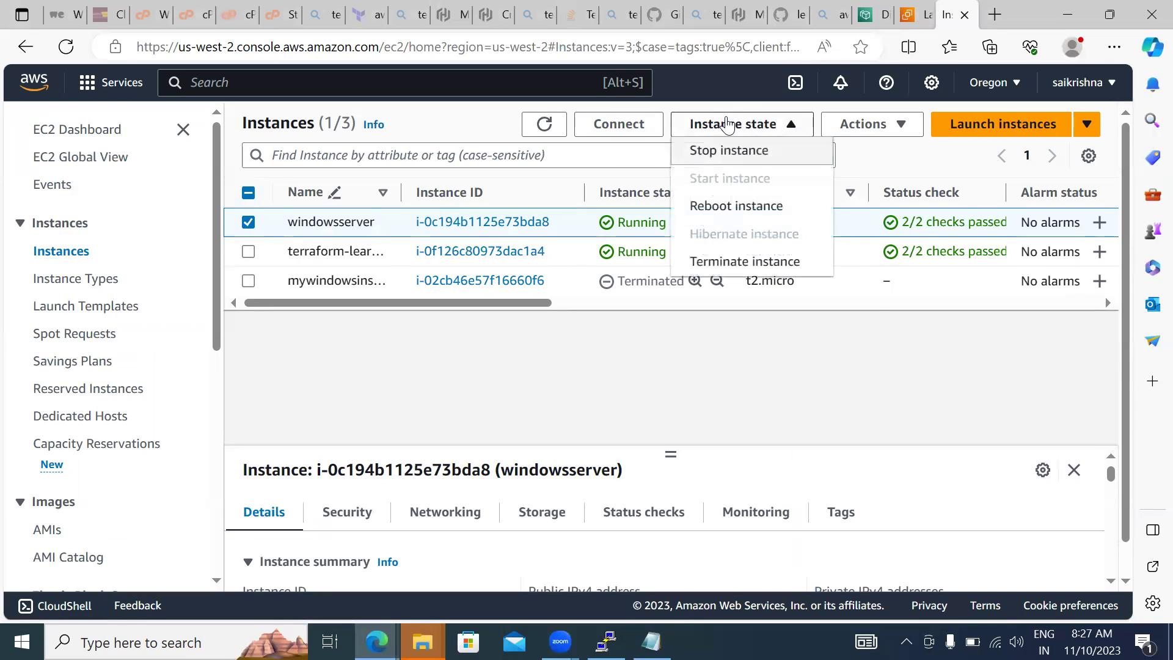
pyautogui.click(720, 275)
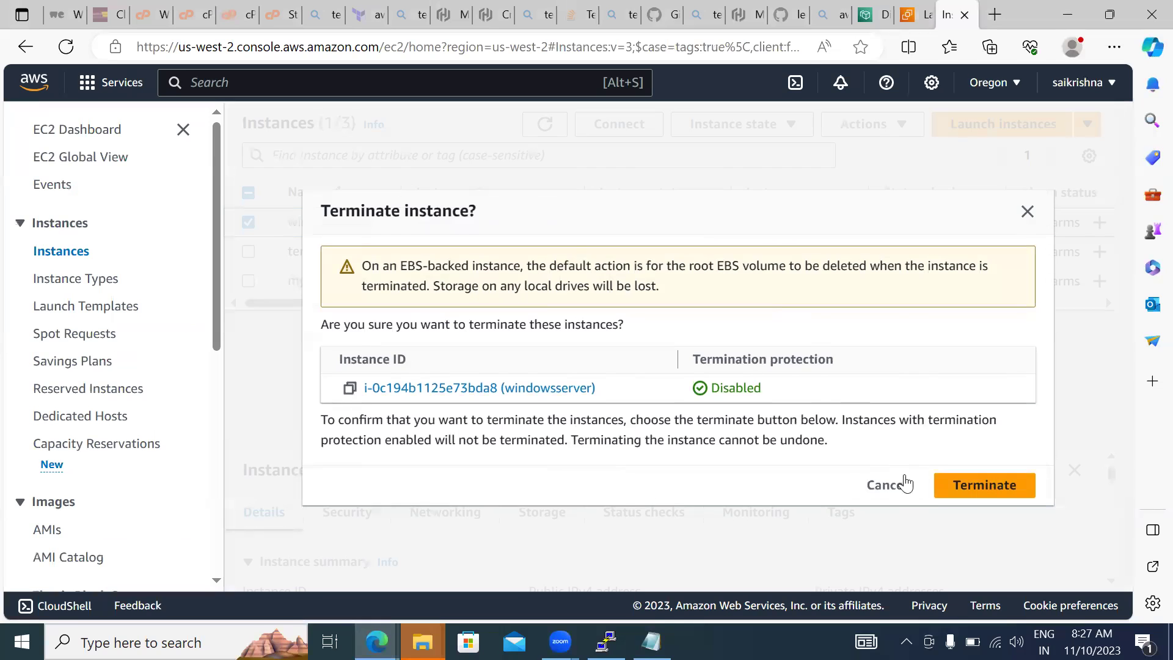
pyautogui.click(949, 496)
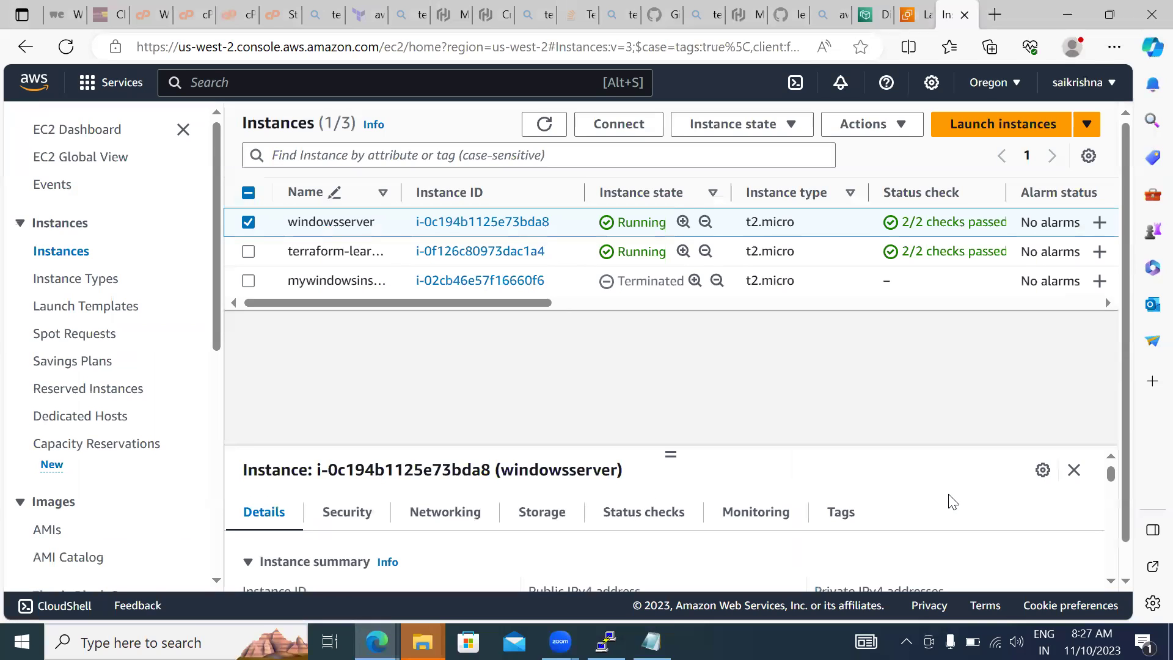
# Step: Refresh the WorkSpaces directories list, look at the cloudsoftsol.com directory's details, and return to the list
pyautogui.click(873, 18)
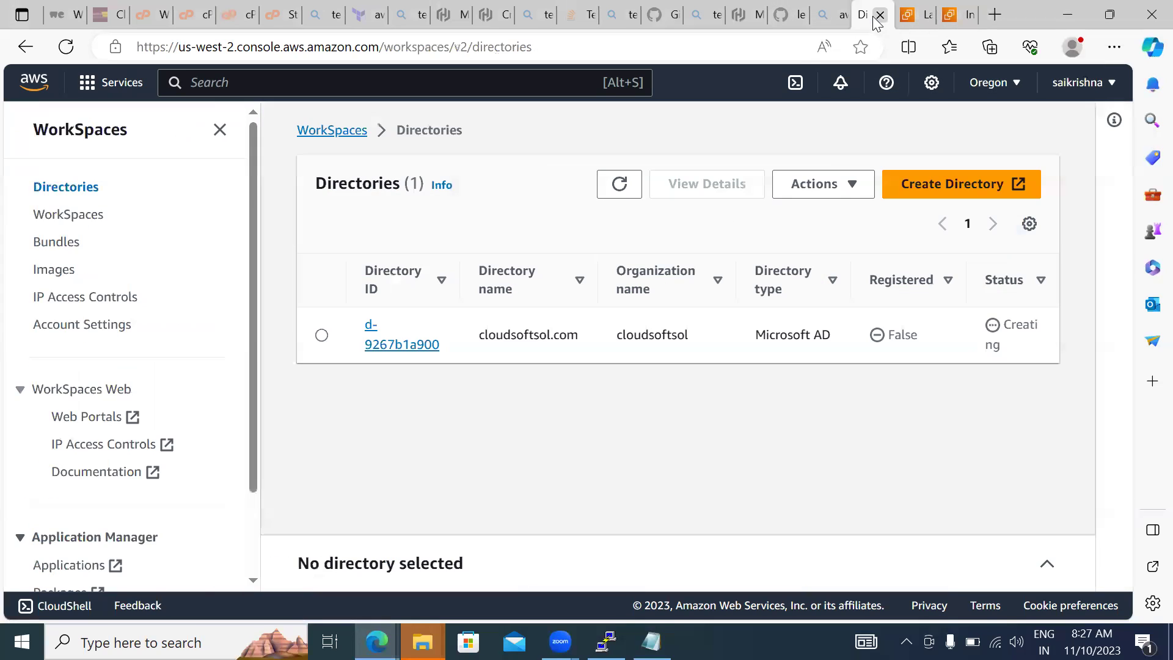
pyautogui.click(629, 183)
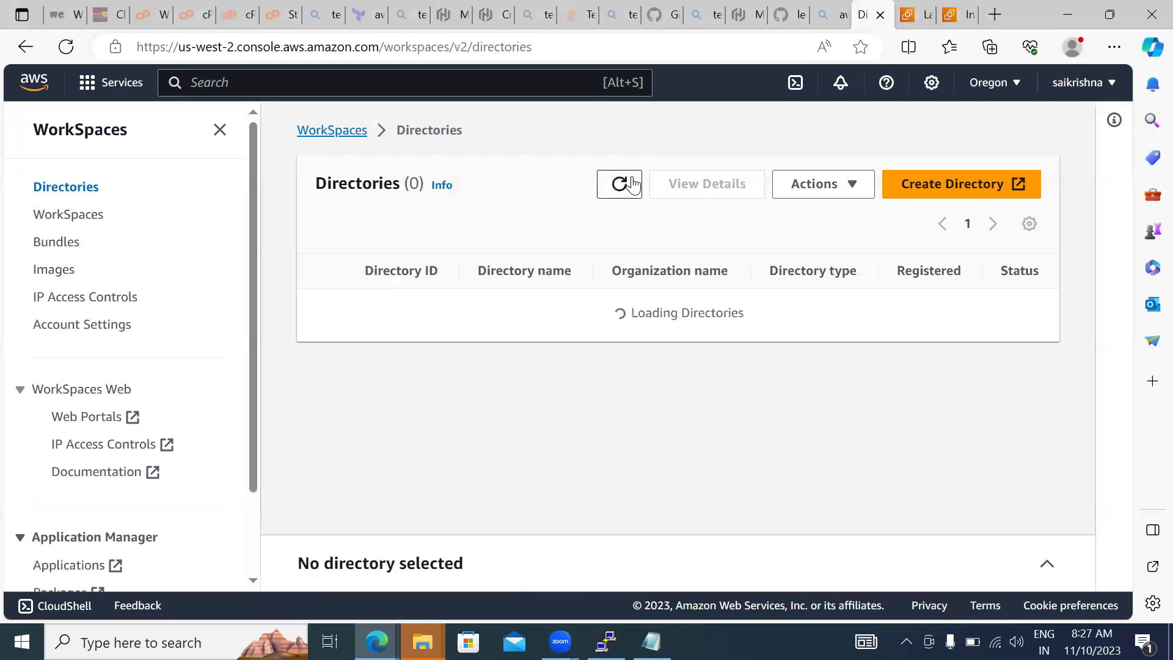
pyautogui.click(631, 184)
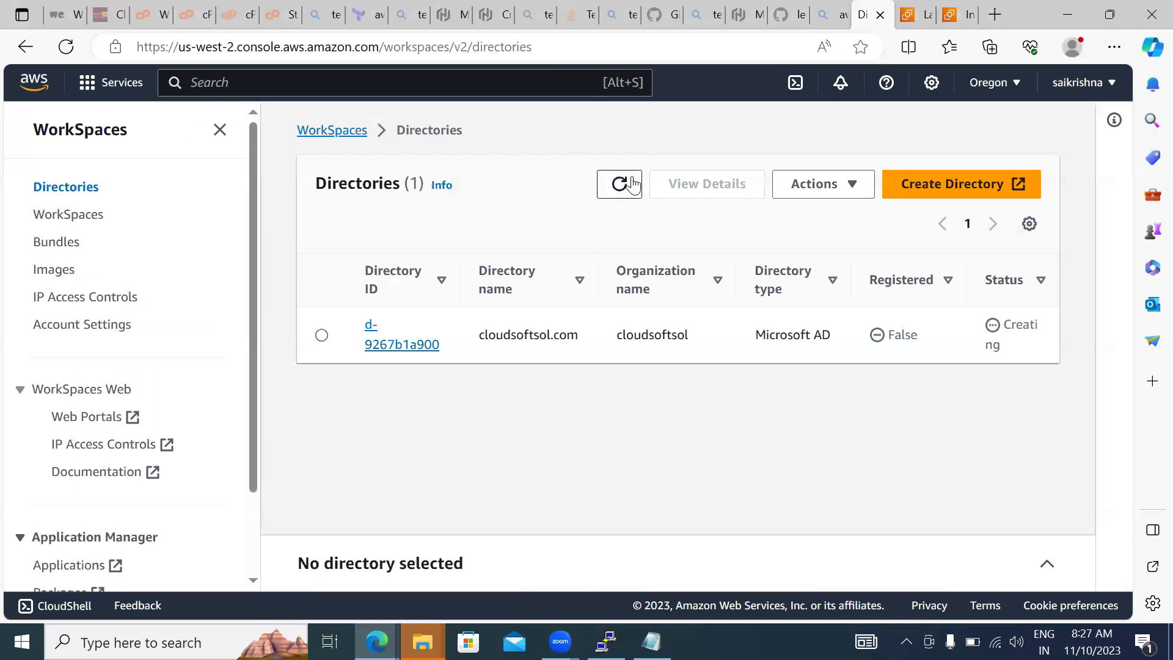
pyautogui.click(395, 343)
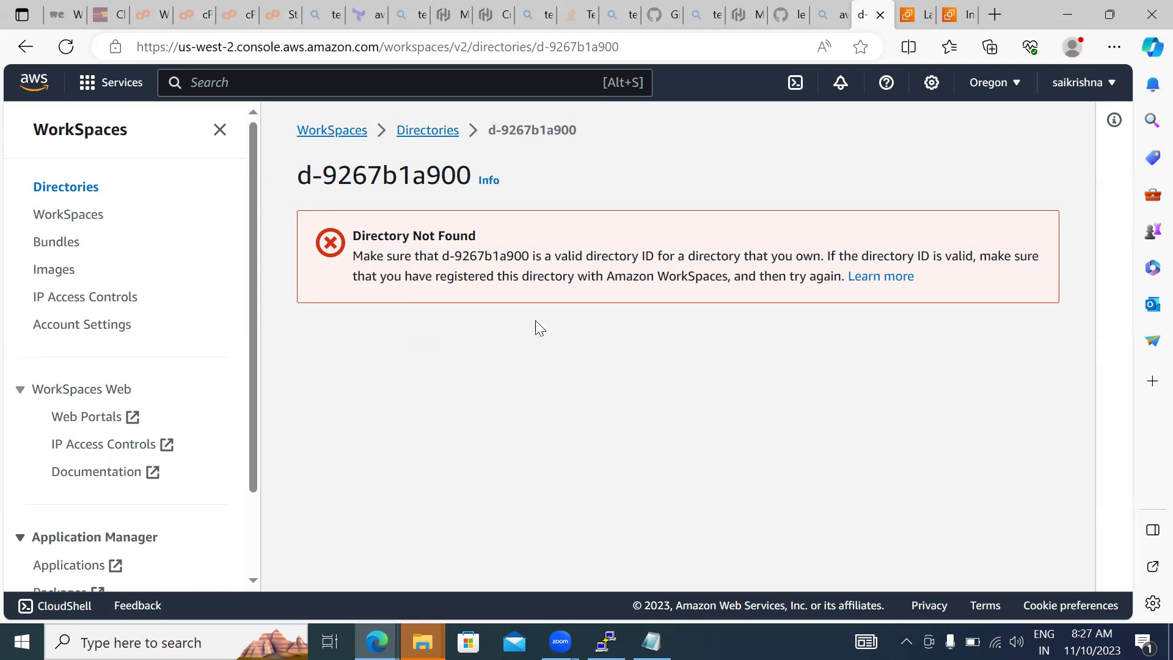
pyautogui.click(430, 130)
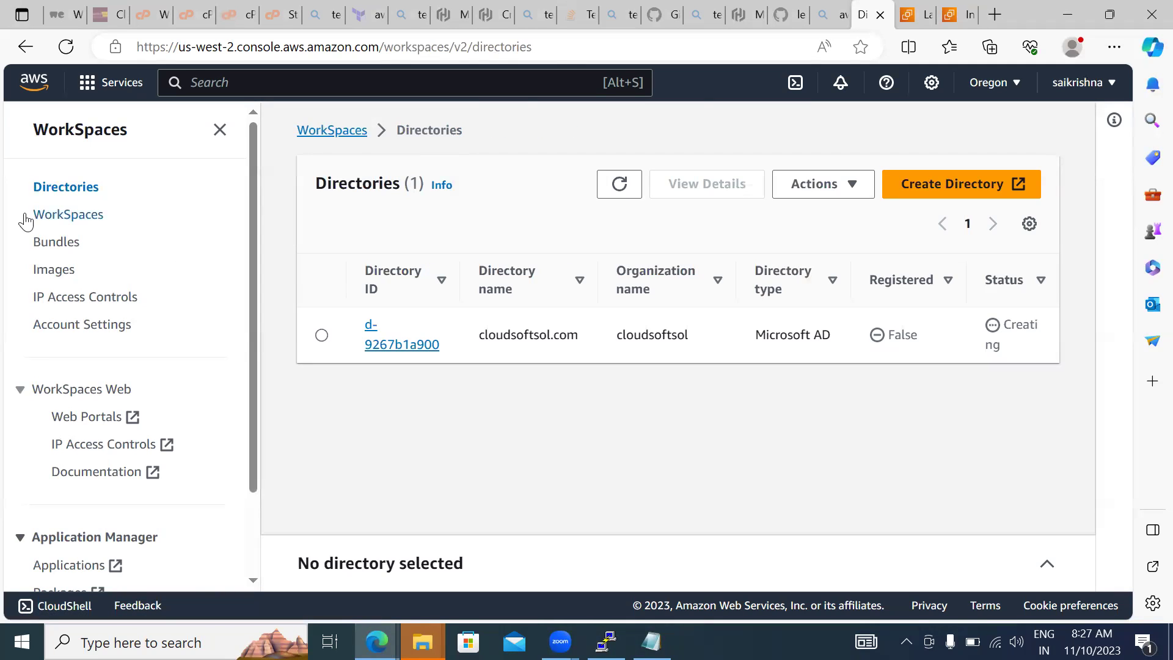
# Step: Check the available directories in the Create WorkSpaces wizard, refreshing the list, and go back to the WorkSpaces home page
pyautogui.click(72, 216)
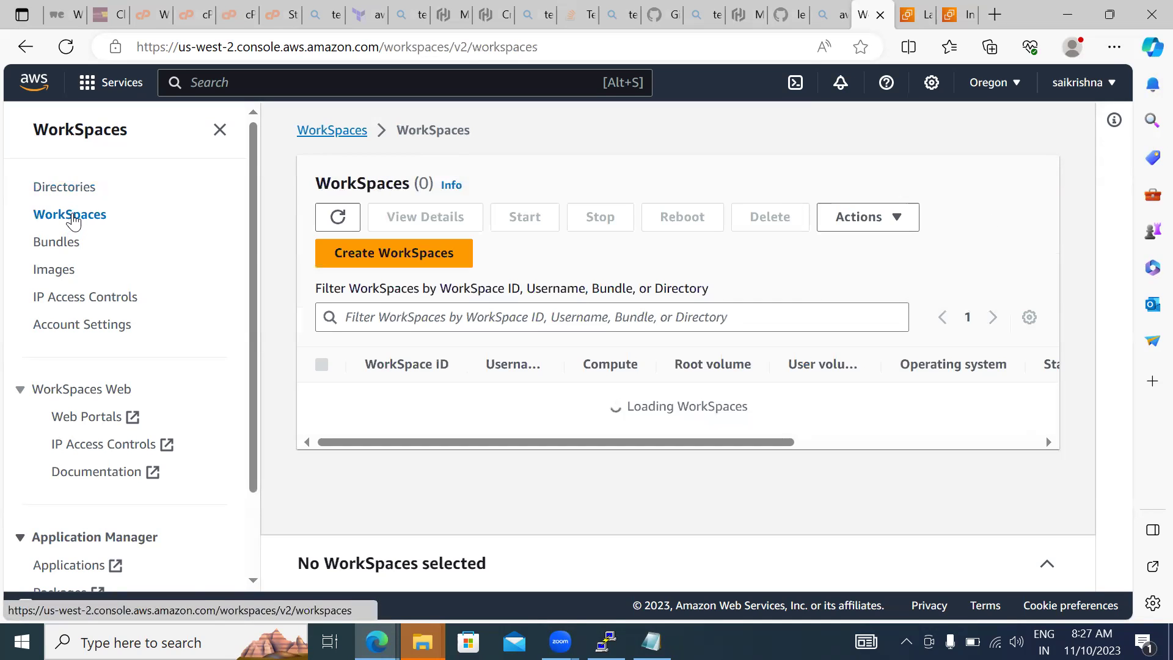
pyautogui.click(418, 251)
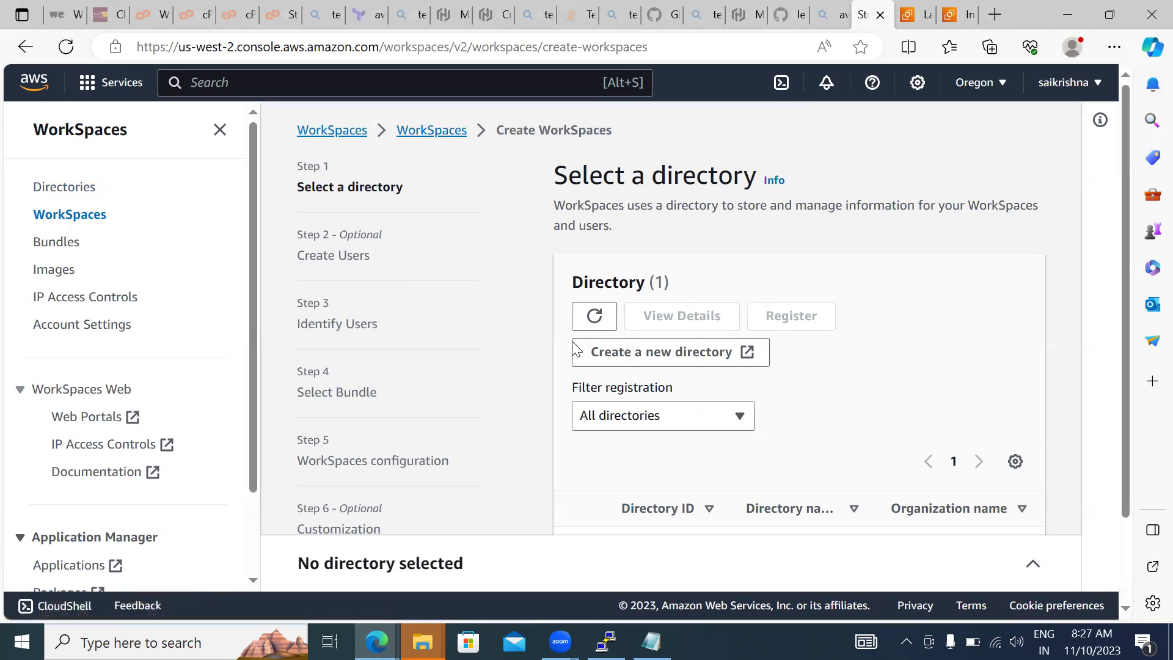
pyautogui.click(596, 326)
pyautogui.click(599, 328)
pyautogui.click(353, 130)
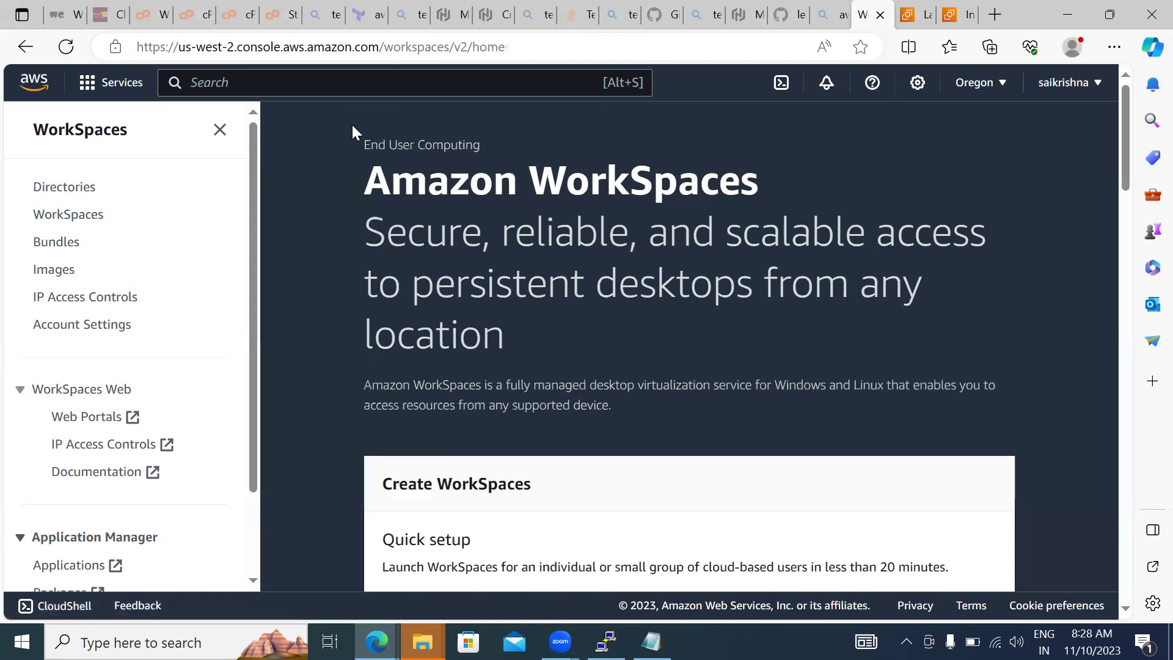
# Step: Search the AWS services for "apps" and open AppStream 2.0
pyautogui.click(264, 82)
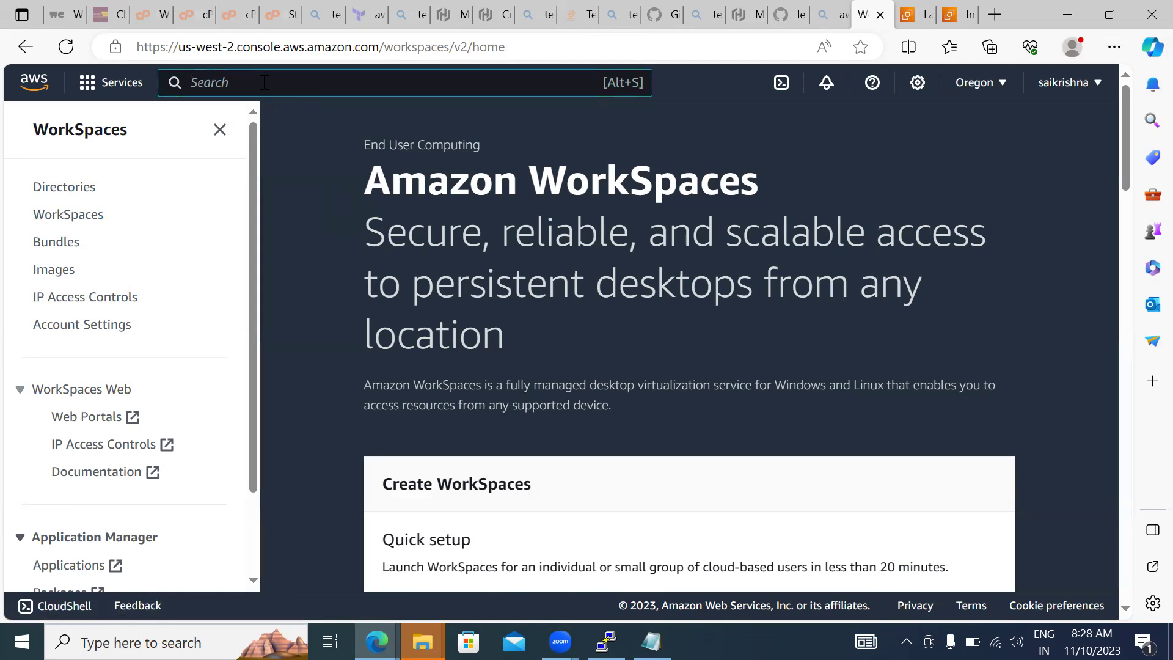
pyautogui.write('apps')
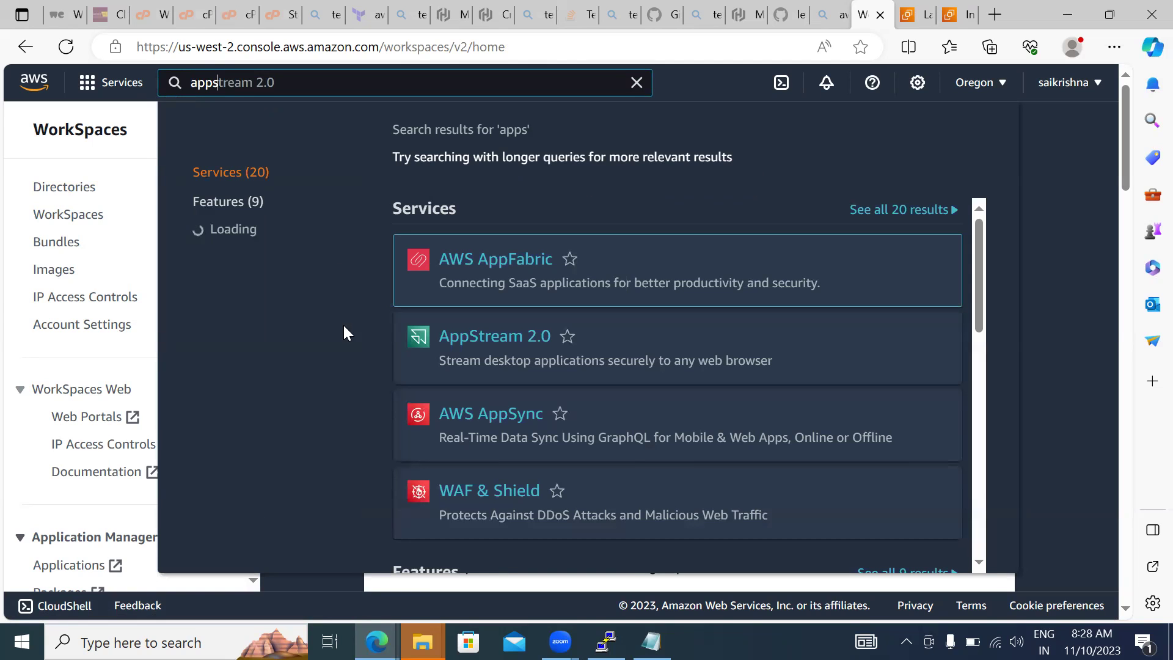
pyautogui.click(459, 338)
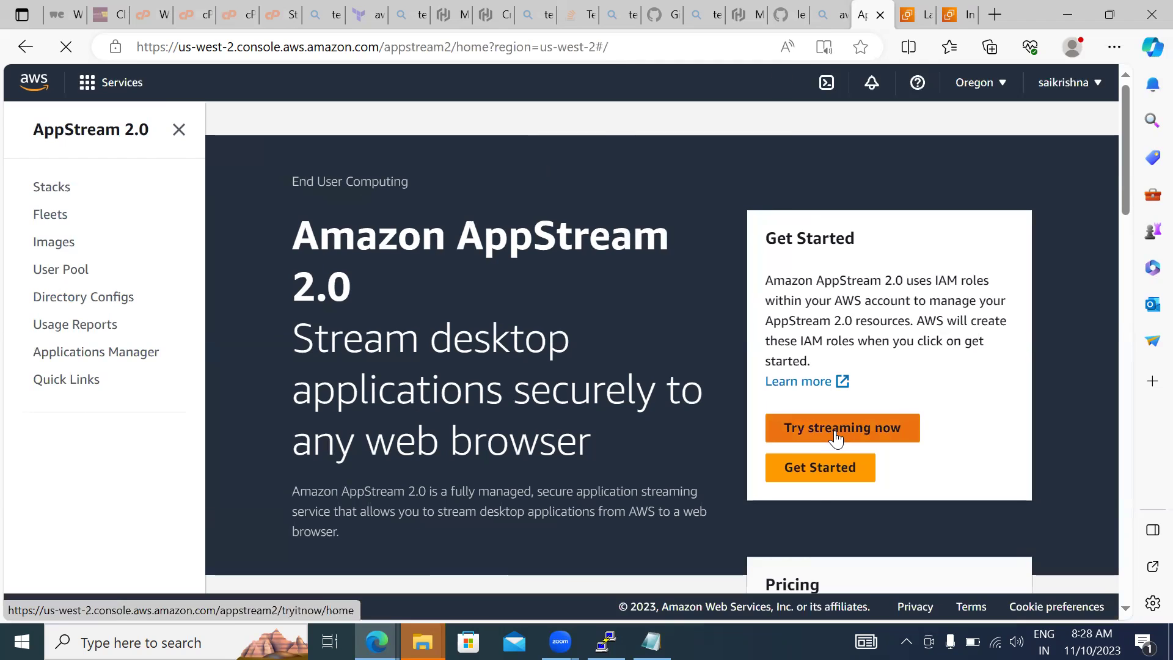
# Step: Start the AppStream 2.0 streaming trial, accept its terms and conditions, and launch Firefox from the app catalog
pyautogui.click(834, 428)
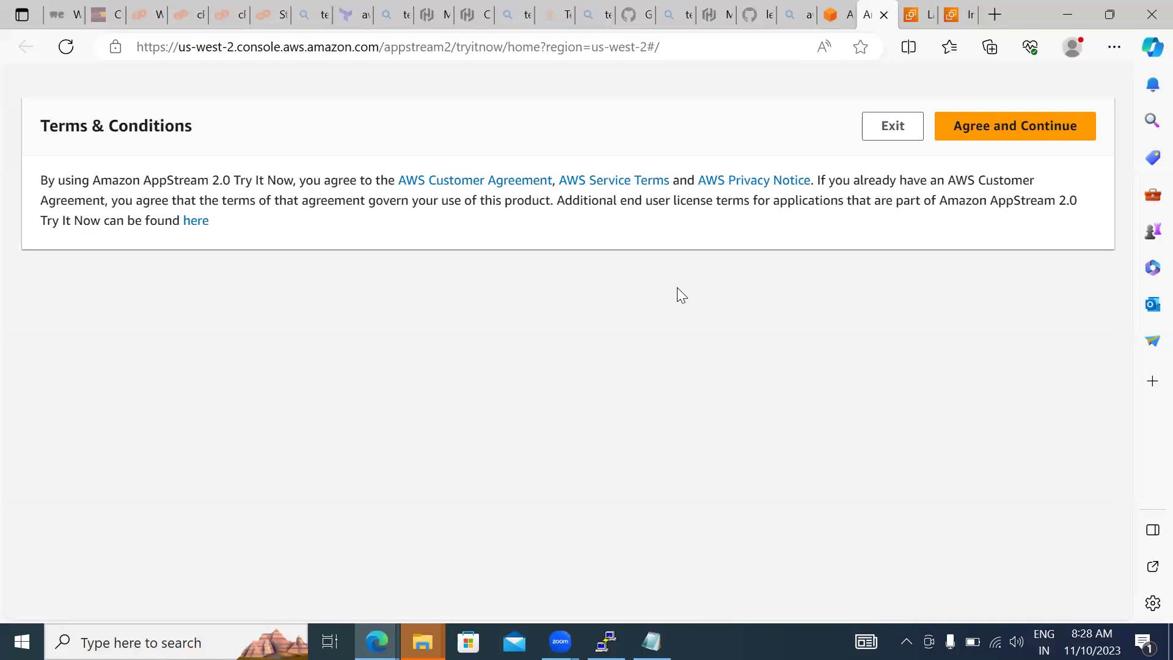
pyautogui.click(968, 130)
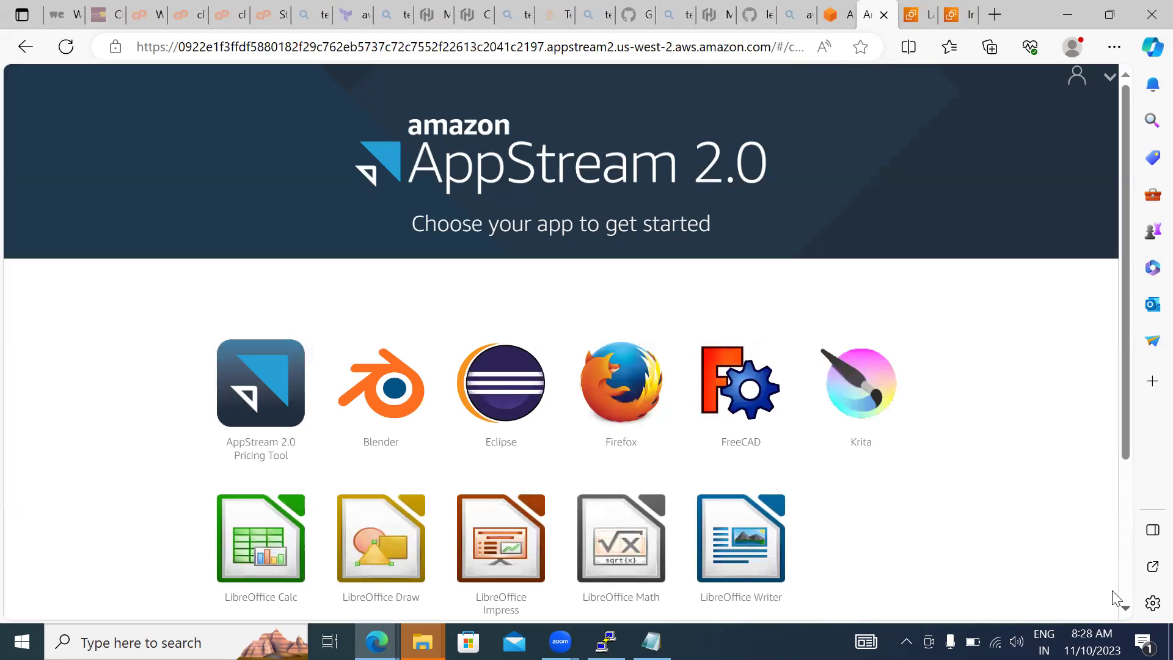
pyautogui.scroll(-4, 1113, 591)
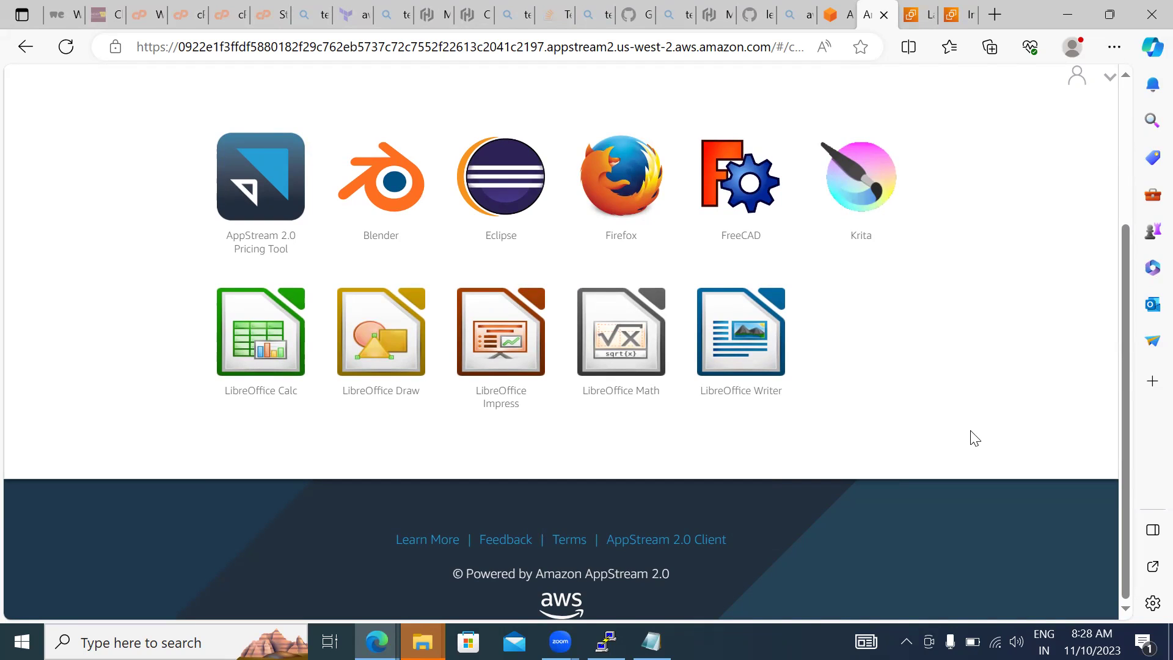
pyautogui.click(600, 181)
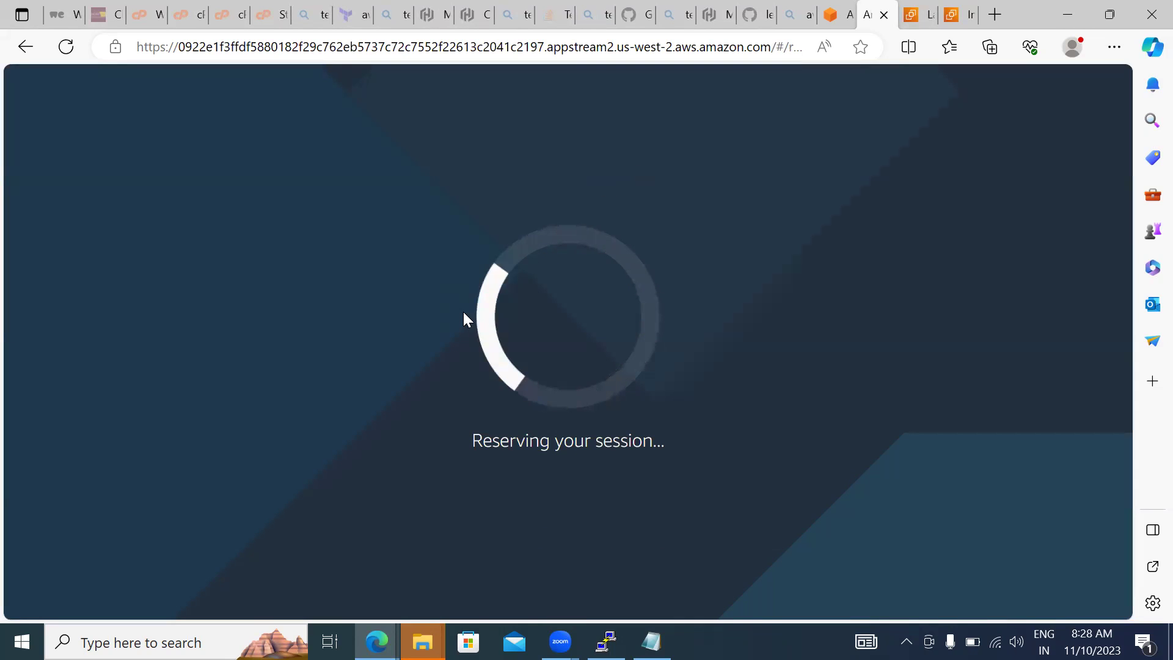
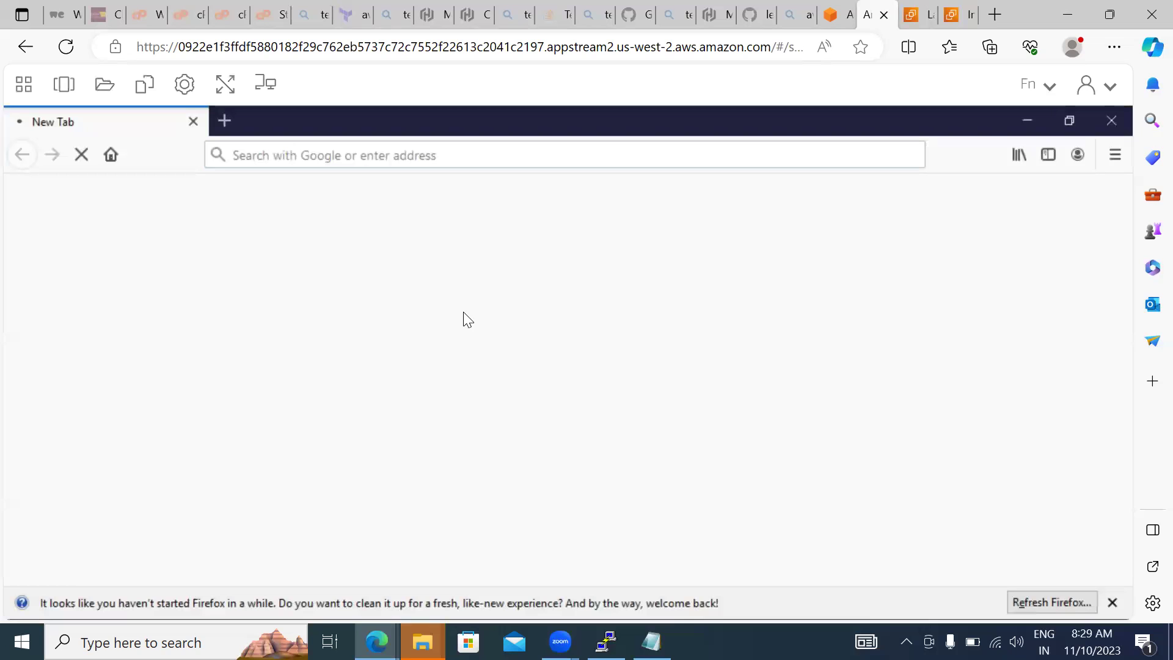
# Step: Allow clipboard access for the streaming session and try to load cloudsoftsol.com in the streamed Firefox, retrying once
pyautogui.click(312, 154)
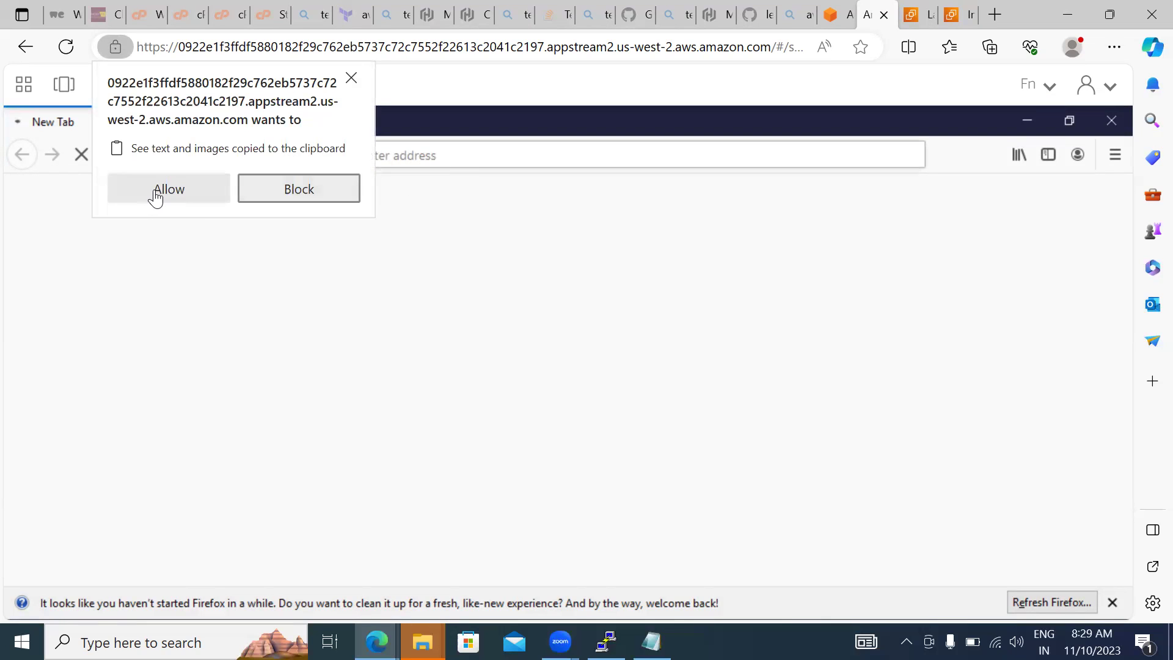
pyautogui.click(156, 194)
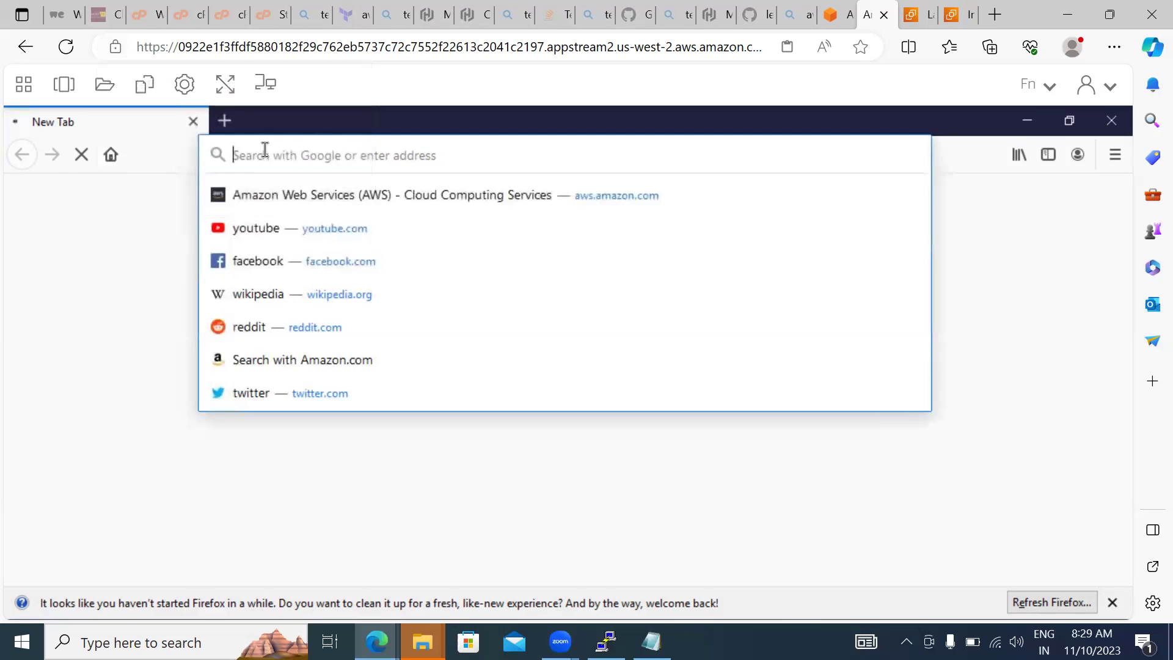
pyautogui.write('c')
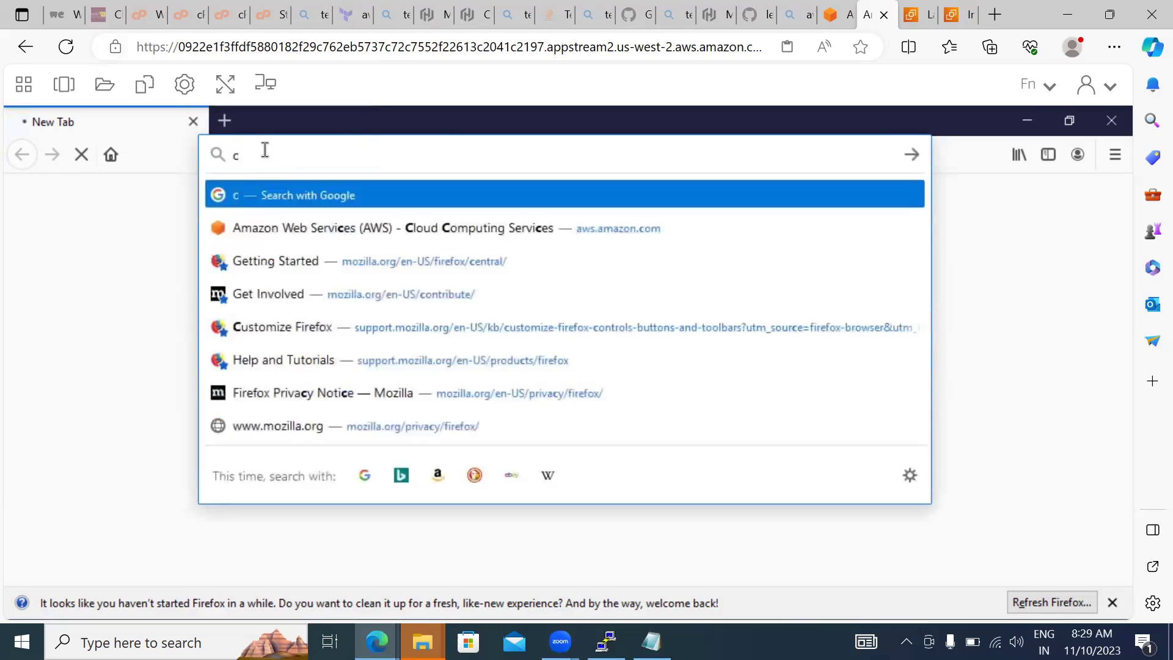
pyautogui.write('lo')
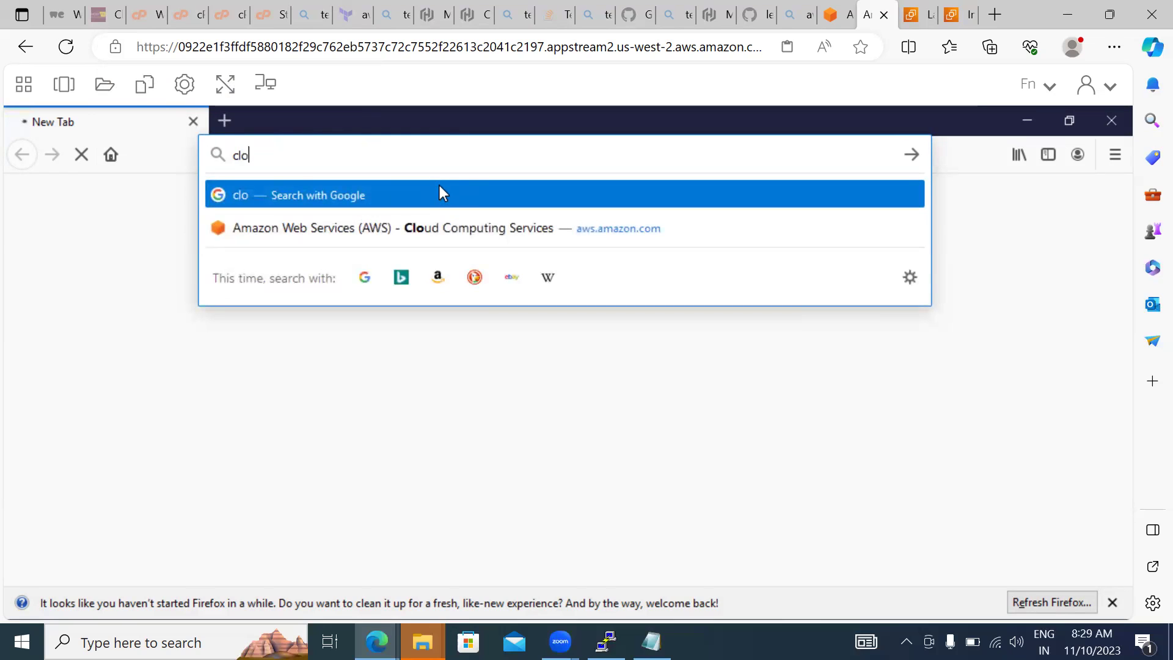
pyautogui.write('uds')
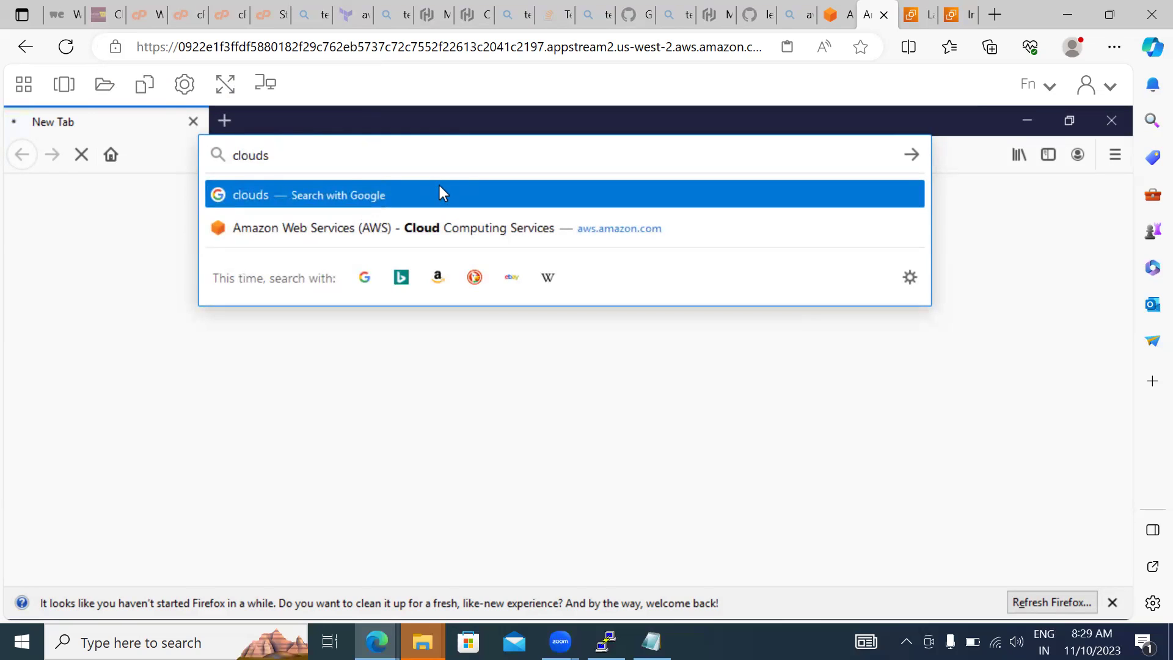
pyautogui.write('soft')
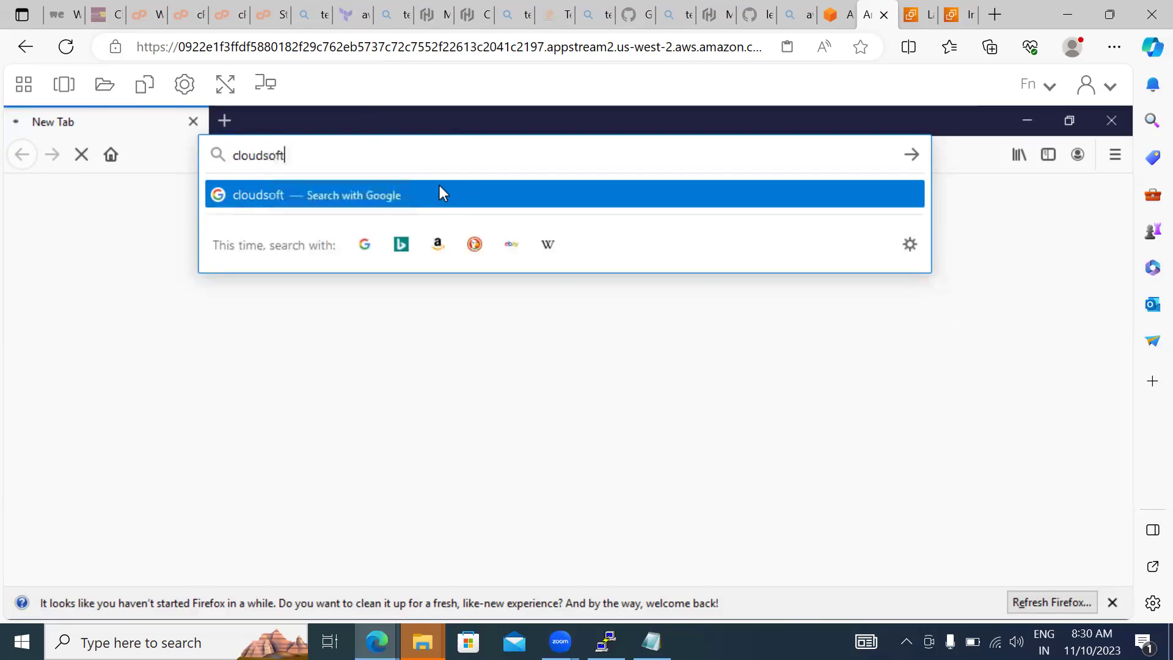
pyautogui.write('sol.c')
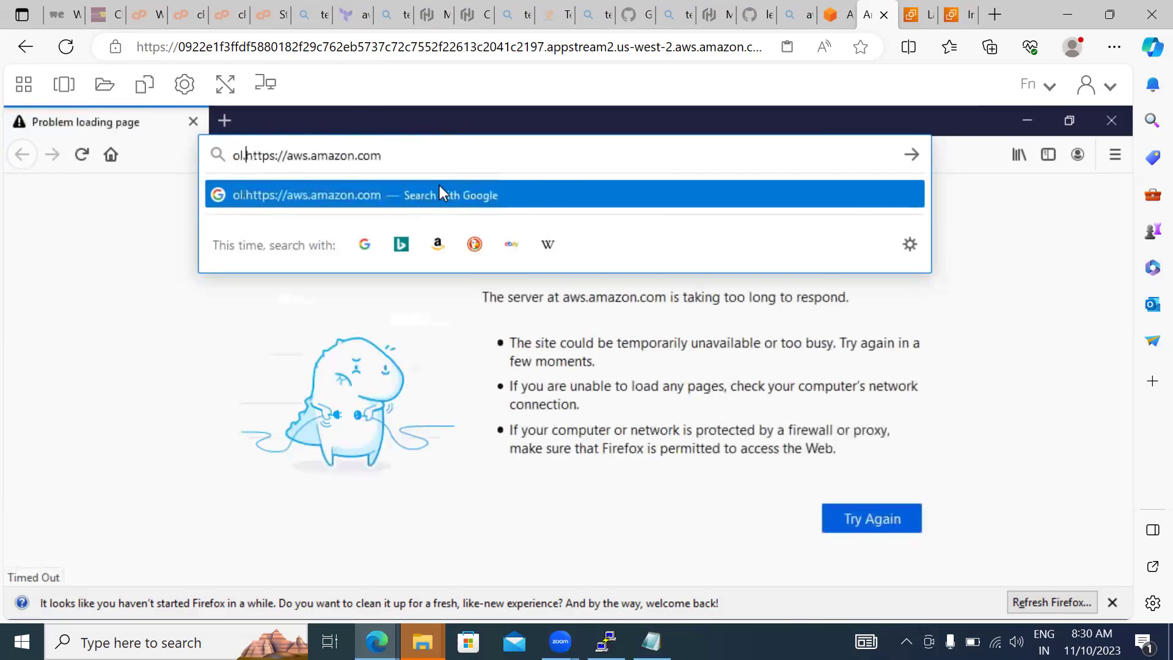
pyautogui.write('om')
pyautogui.press('Return')
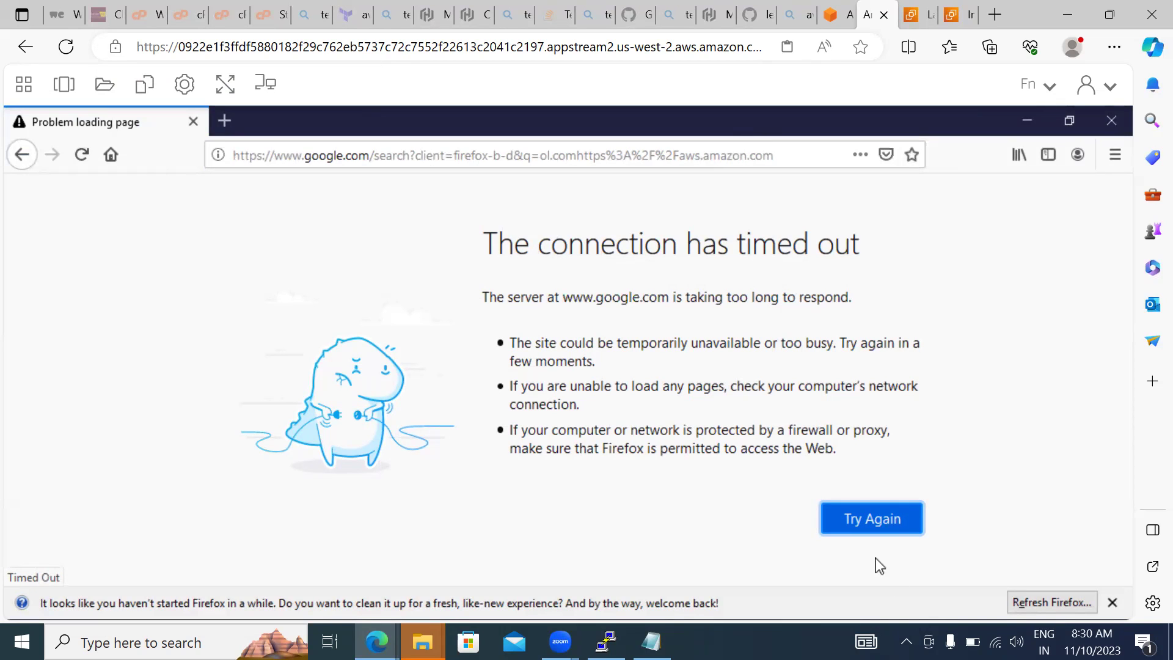
pyautogui.click(867, 516)
# Step: Replace the address in the streamed Firefox with cloudsoftsol.com and load the site
pyautogui.click(399, 157)
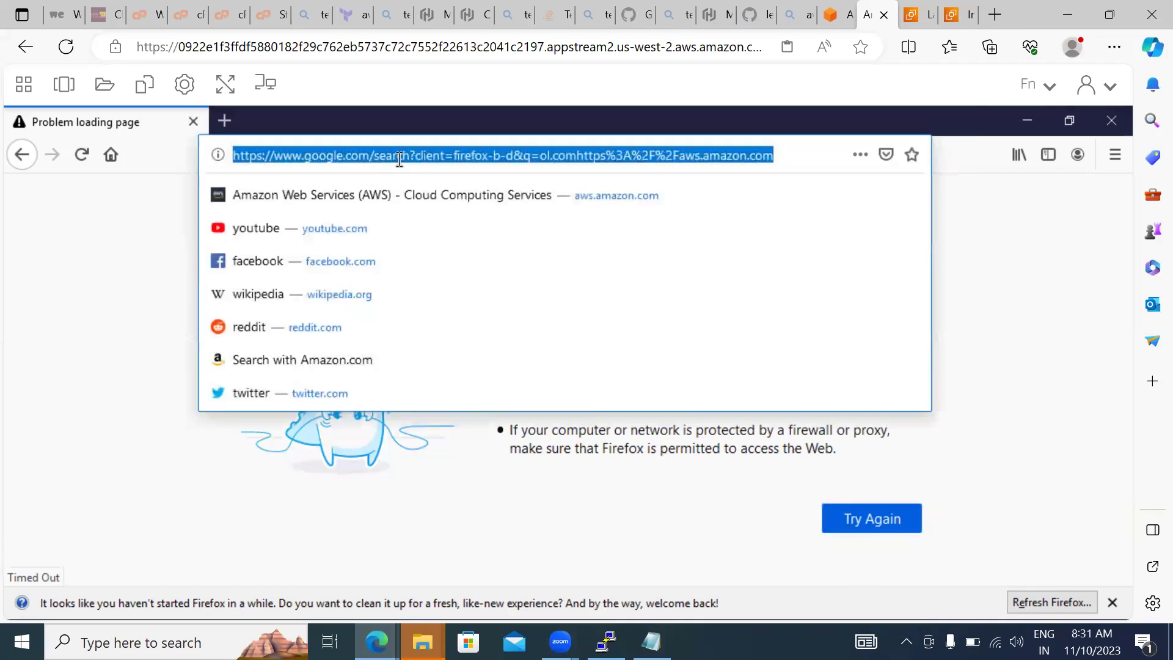
pyautogui.write('c')
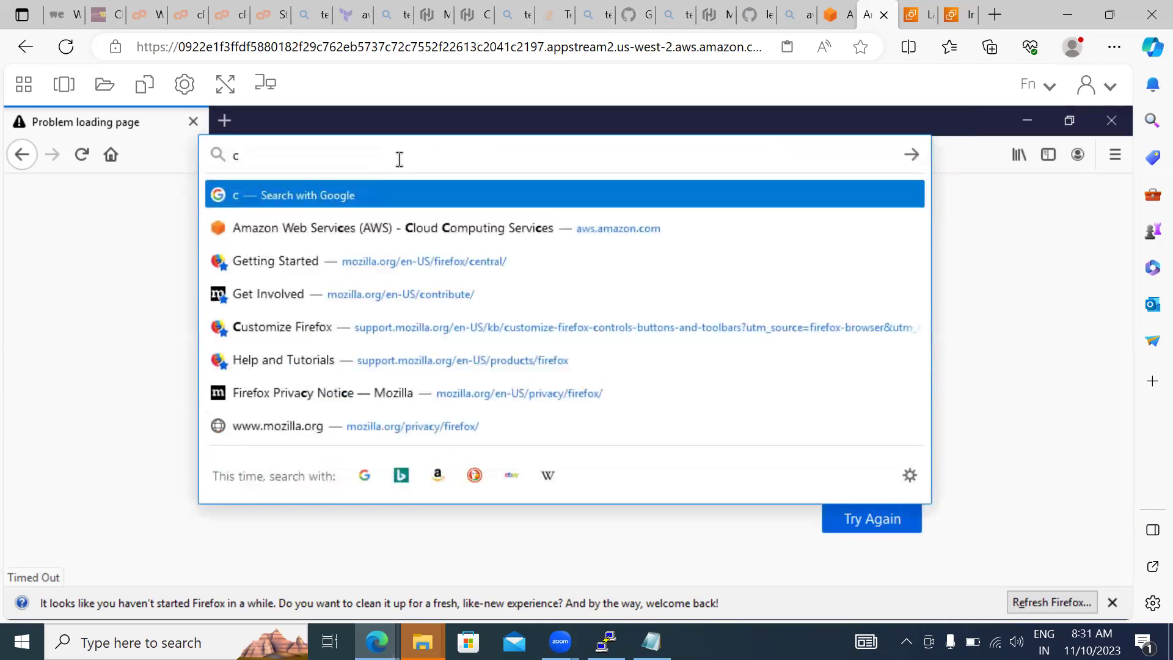
pyautogui.write('louds')
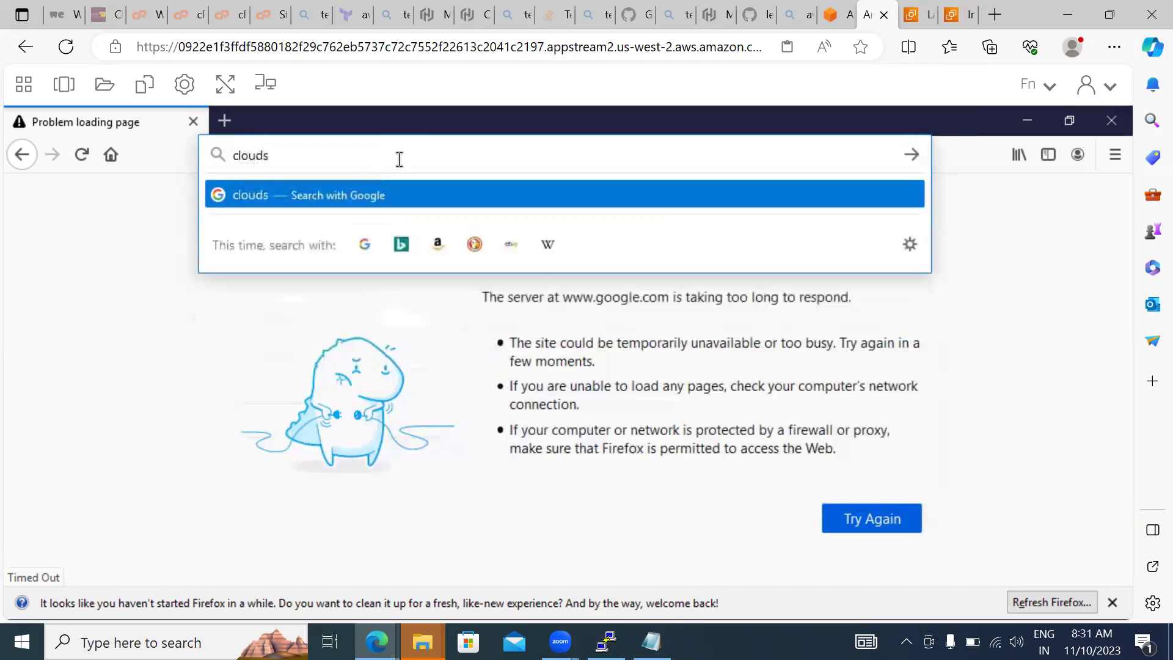
pyautogui.write('of')
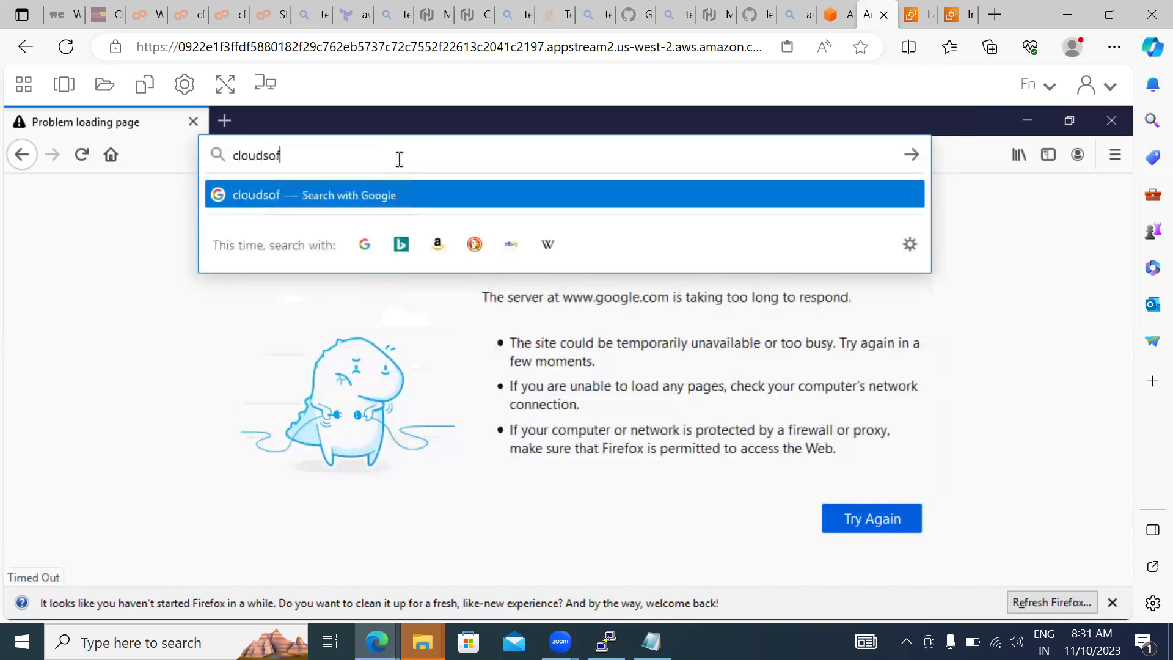
pyautogui.write('tsol')
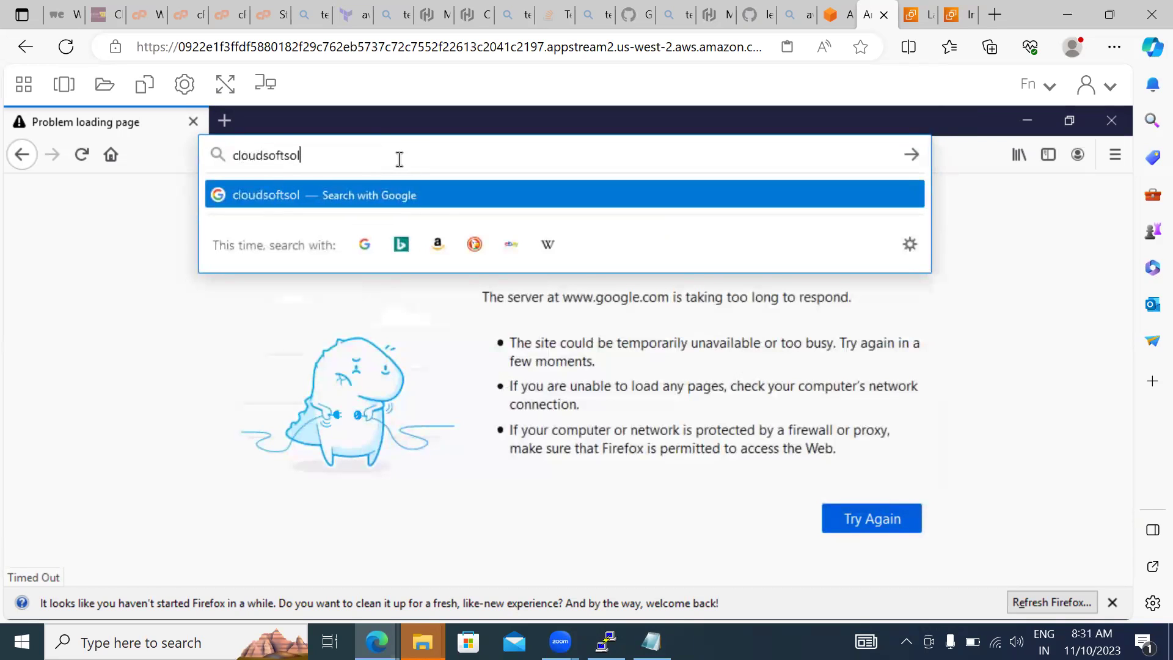
pyautogui.write('.com')
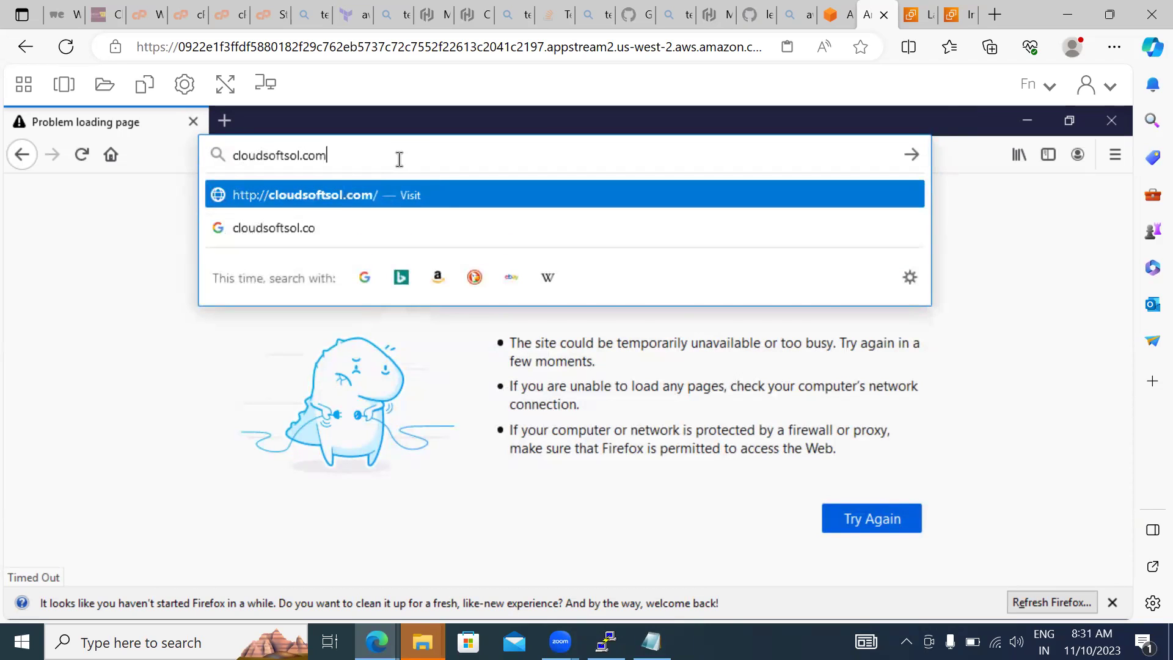
pyautogui.press('Return')
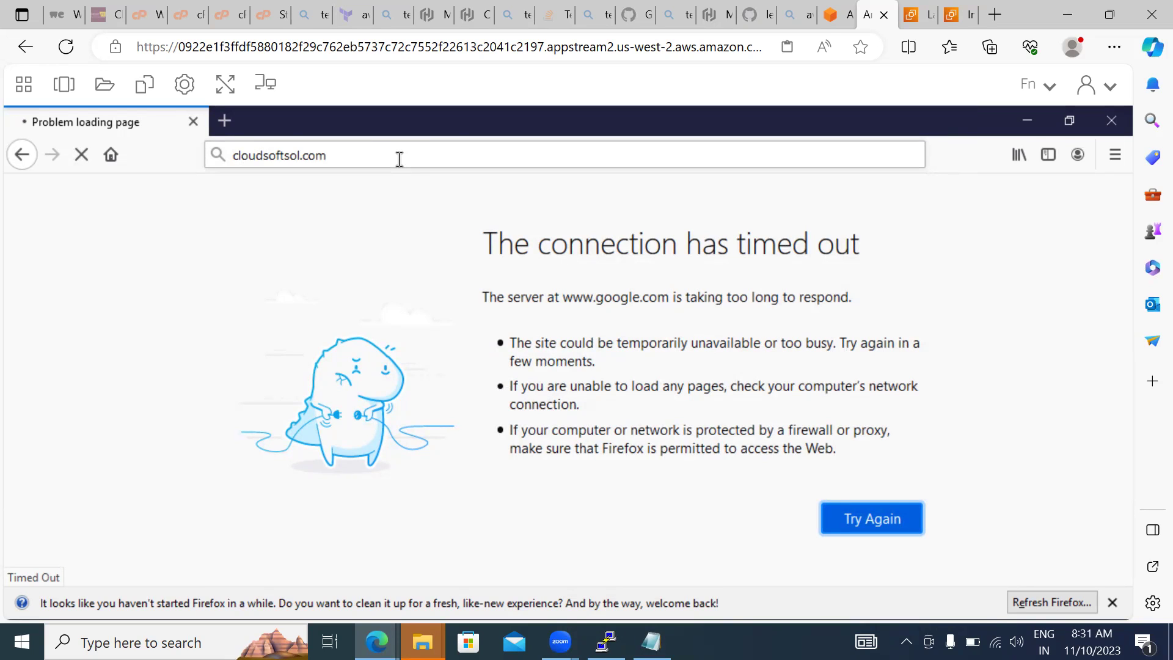
pyautogui.click(182, 85)
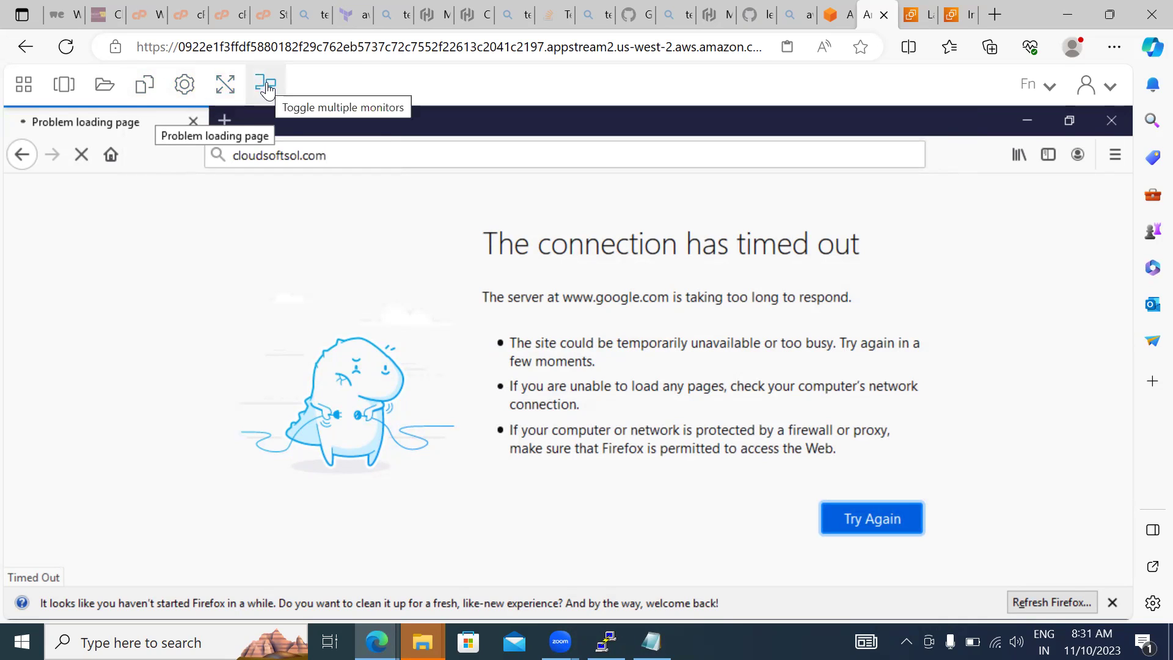
pyautogui.click(26, 85)
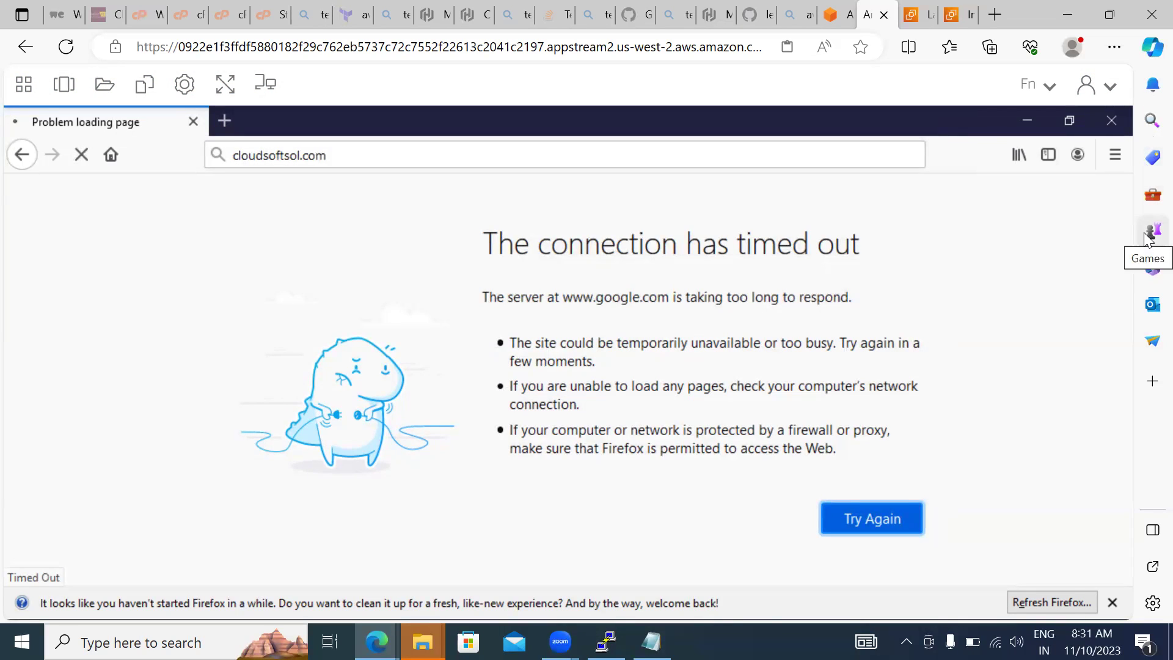
pyautogui.click(334, 154)
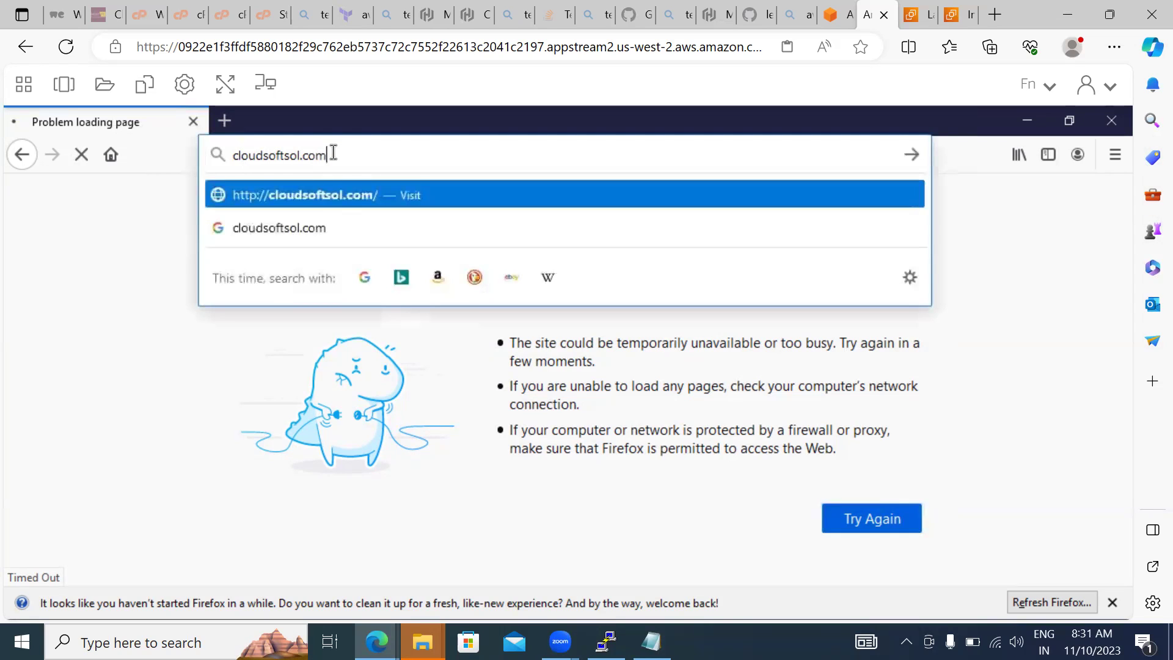
pyautogui.hotkey('ctrl', 'a')
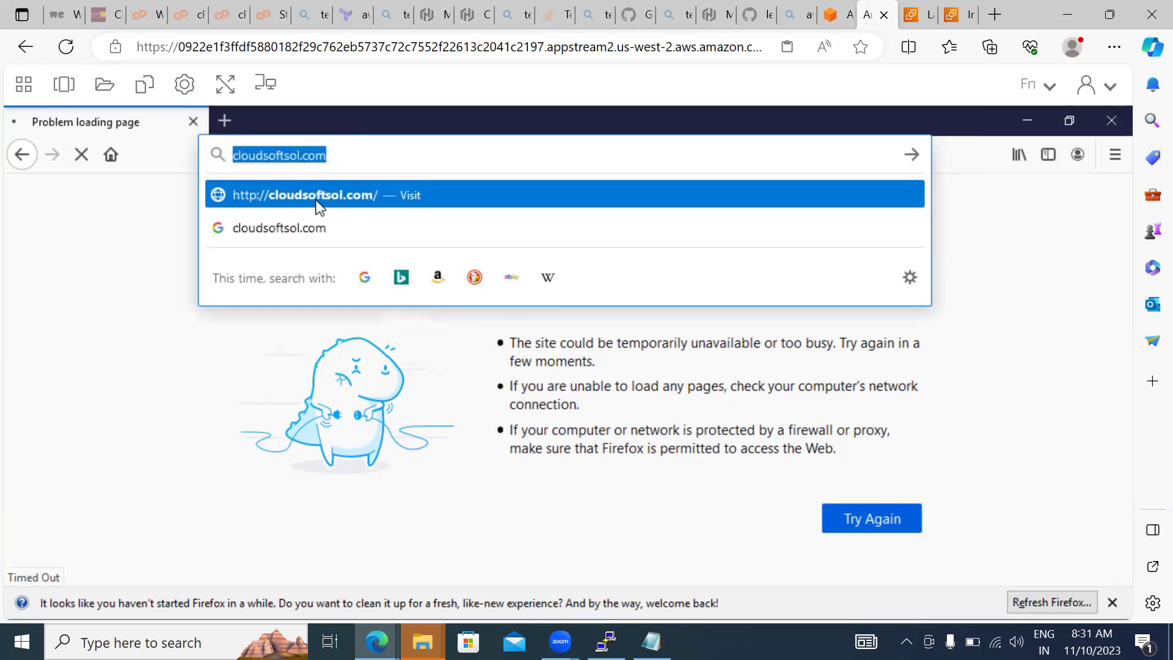
pyautogui.click(319, 201)
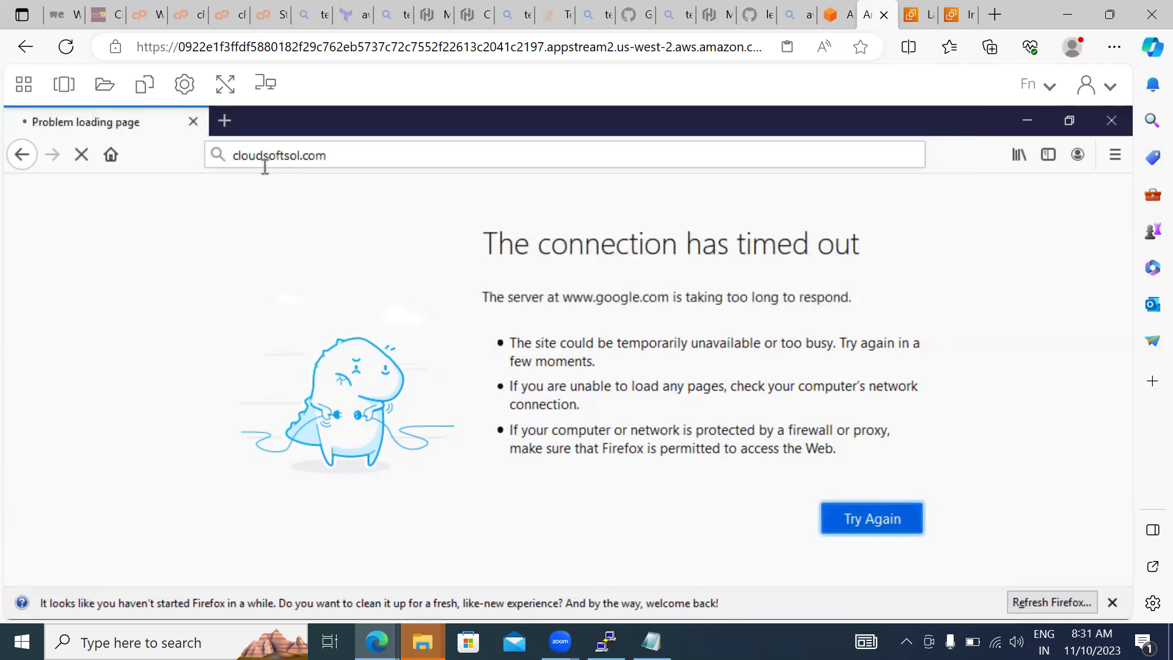
pyautogui.click(844, 516)
# Step: Return to the AppStream 2.0 console page, search the AWS services for "wor", and open WorkSpaces
pyautogui.click(909, 16)
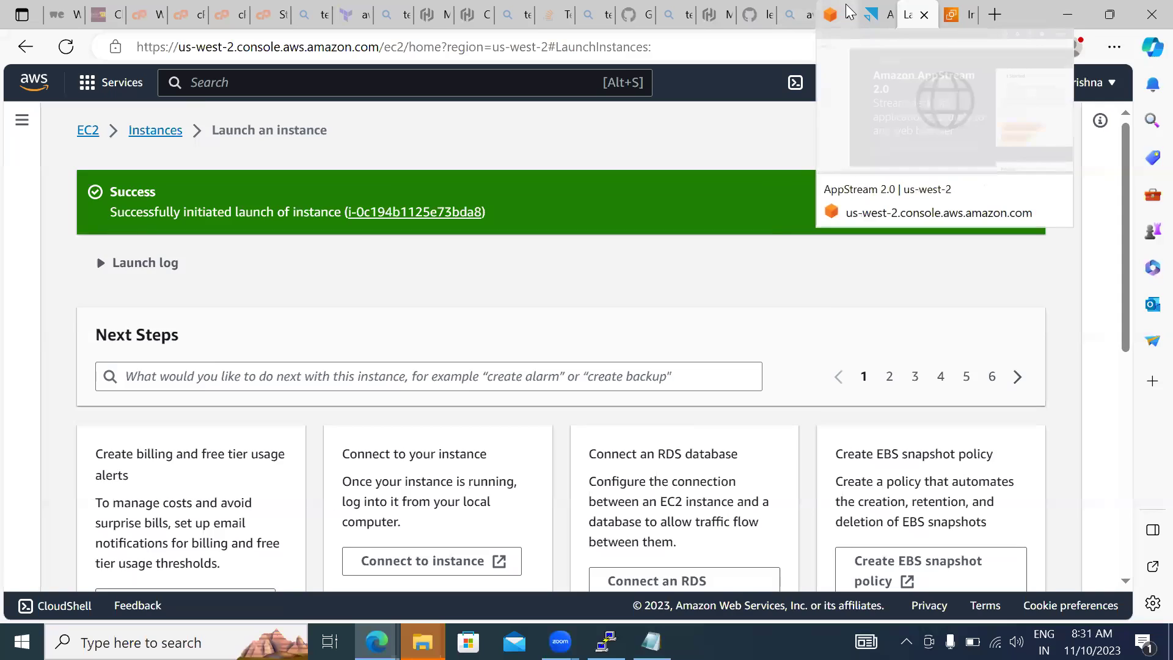
pyautogui.click(819, 16)
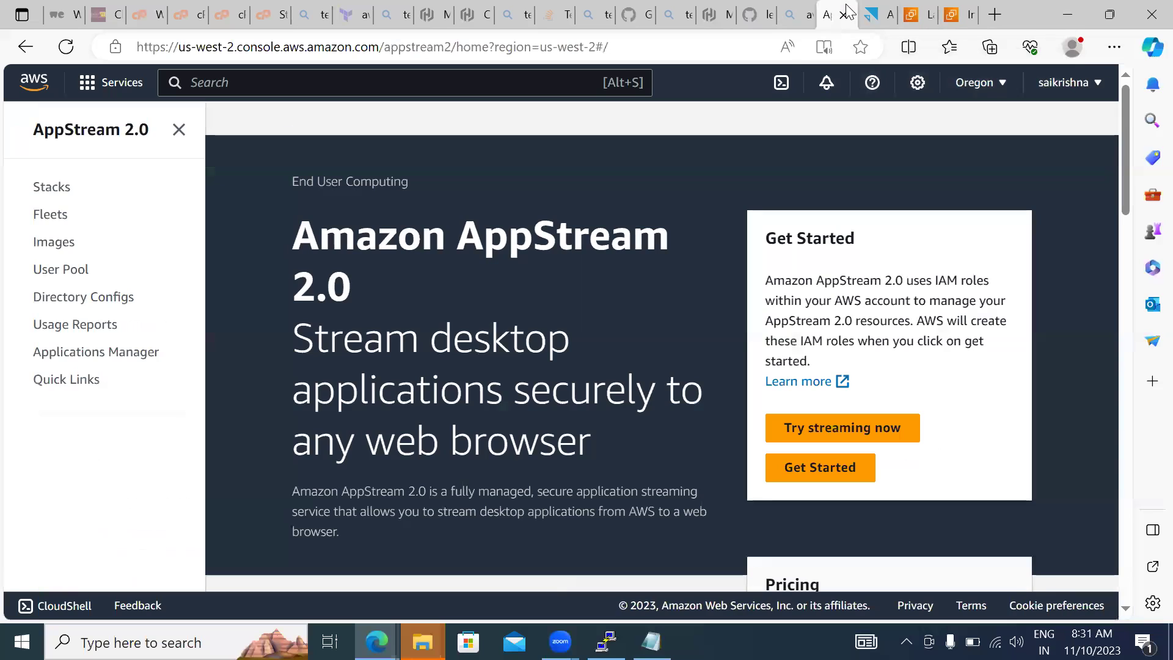
pyautogui.click(224, 85)
pyautogui.write('w')
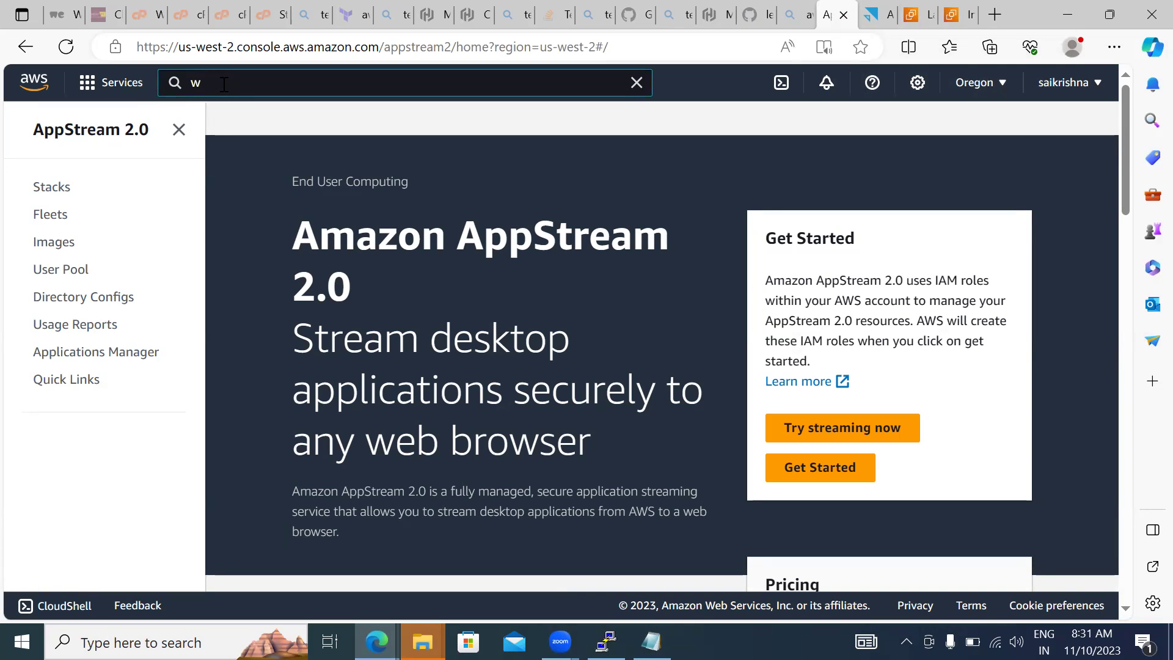
pyautogui.write('or')
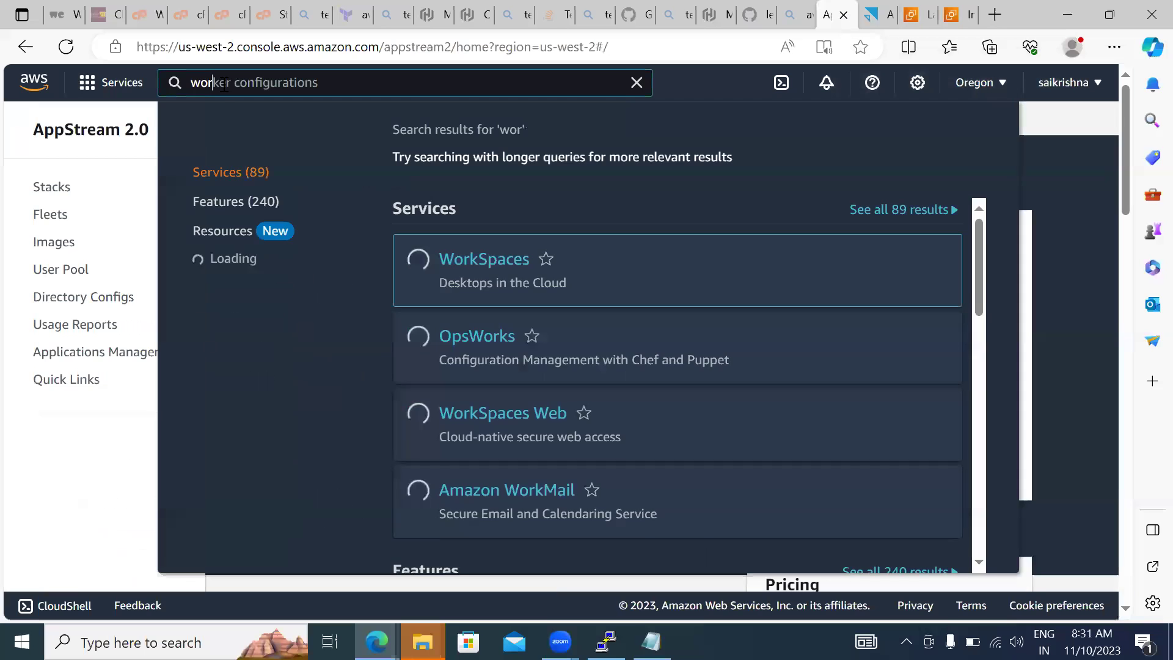
pyautogui.click(490, 267)
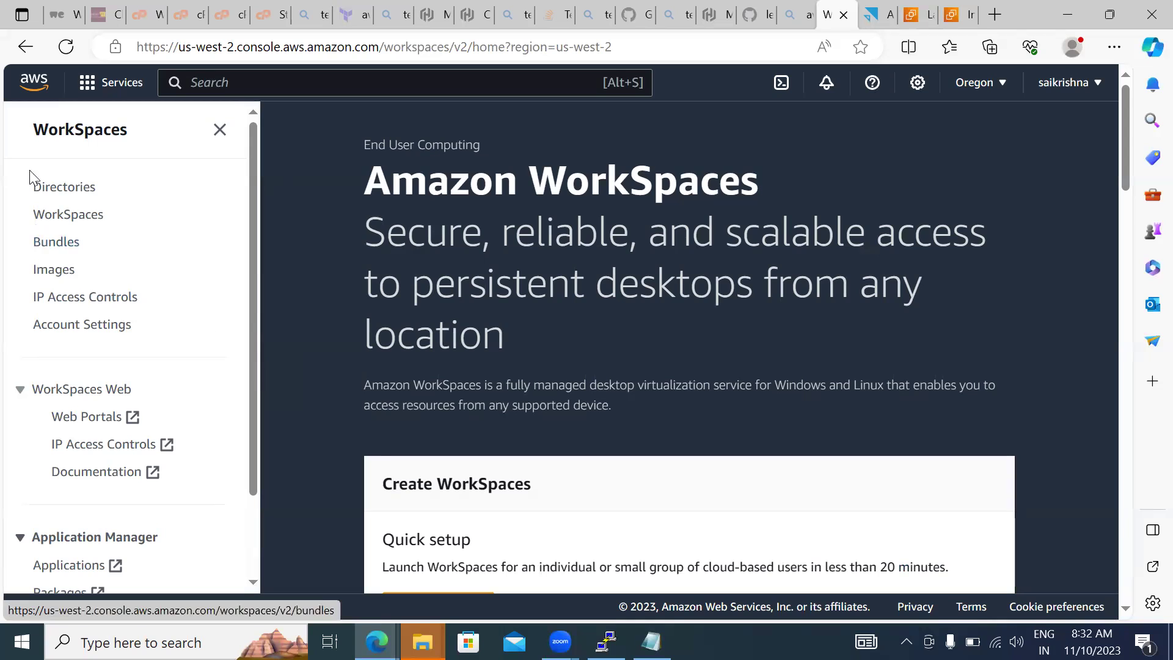
# Step: Open the WorkSpaces directories list and refresh it to check the directory's status
pyautogui.click(57, 190)
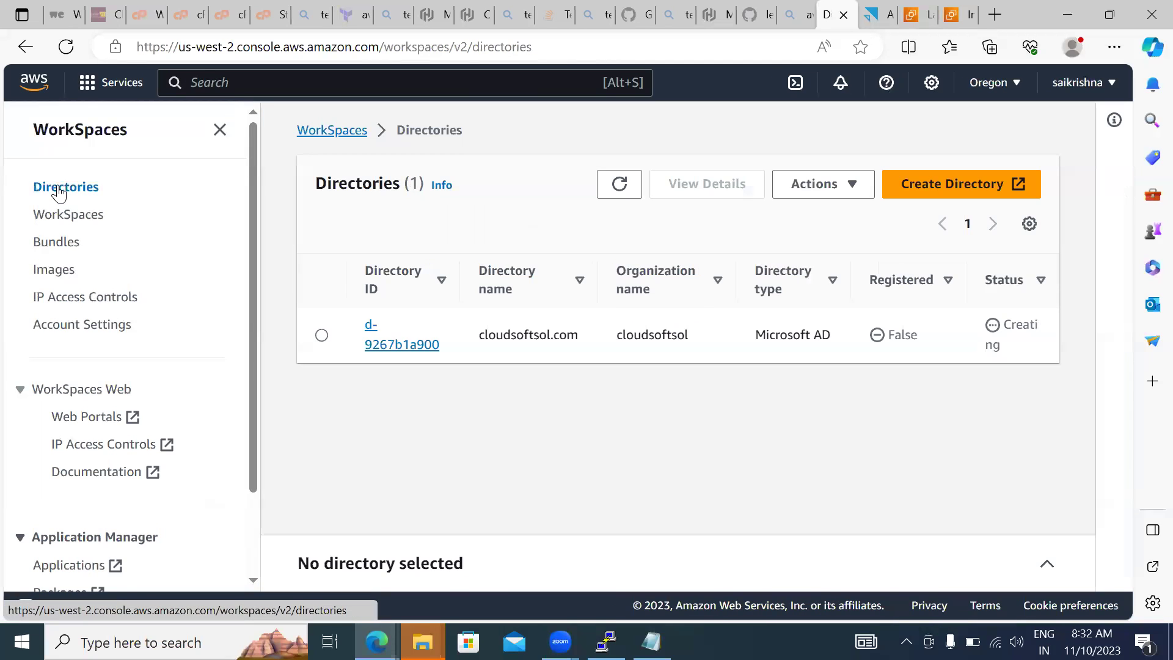
pyautogui.click(619, 185)
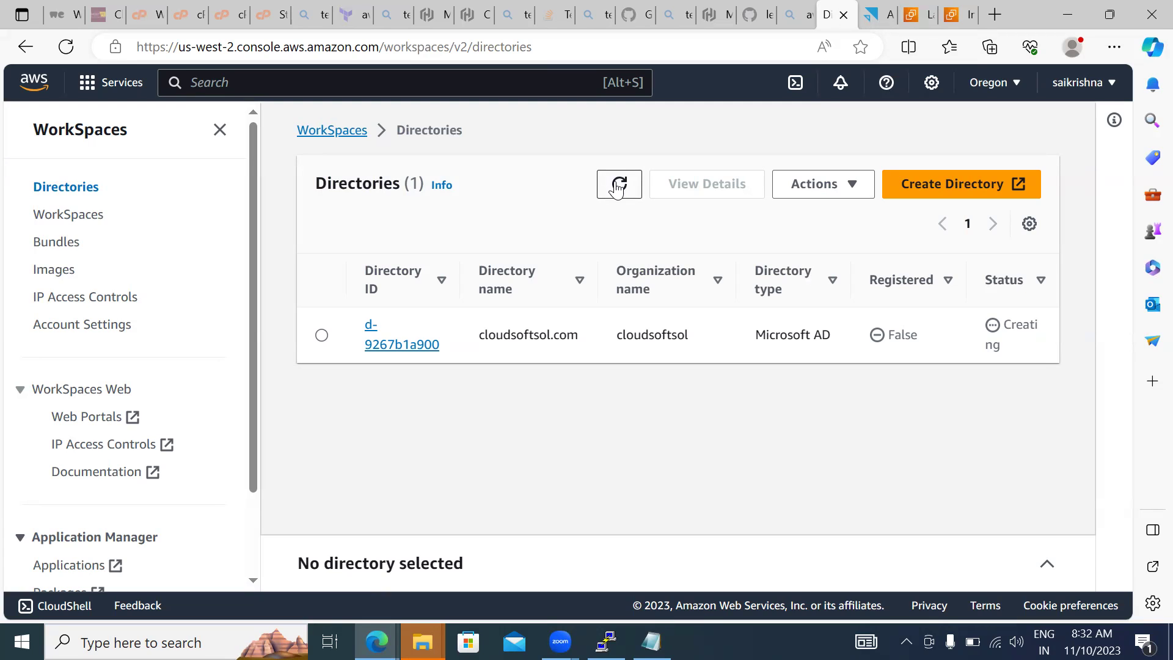
pyautogui.click(617, 186)
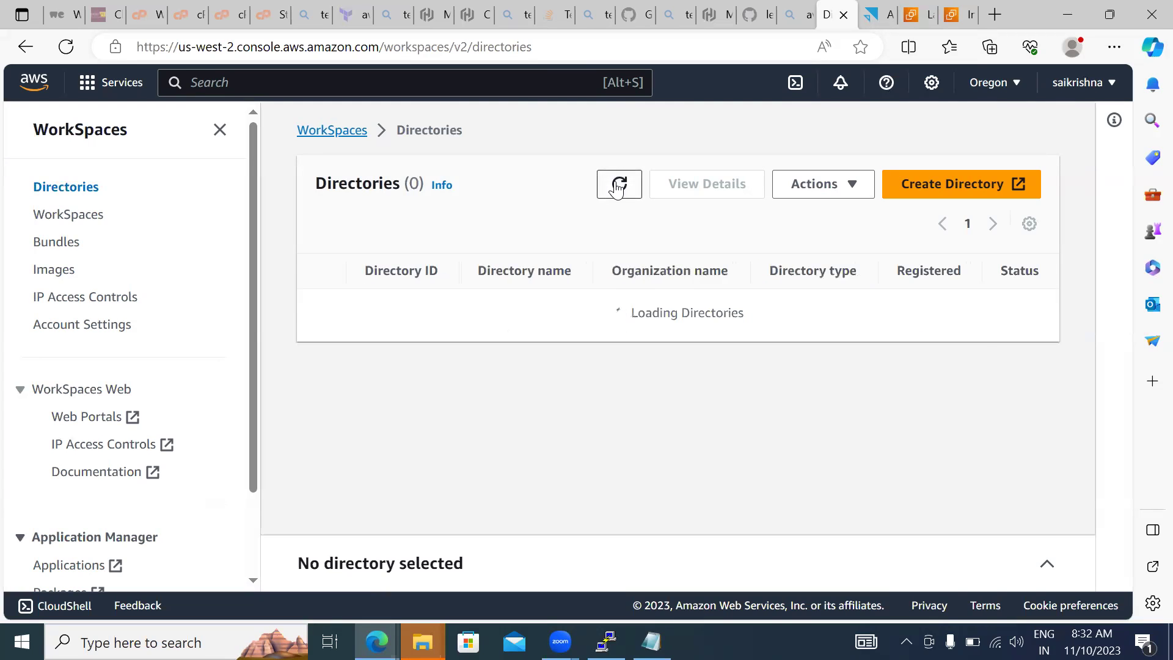
pyautogui.click(618, 187)
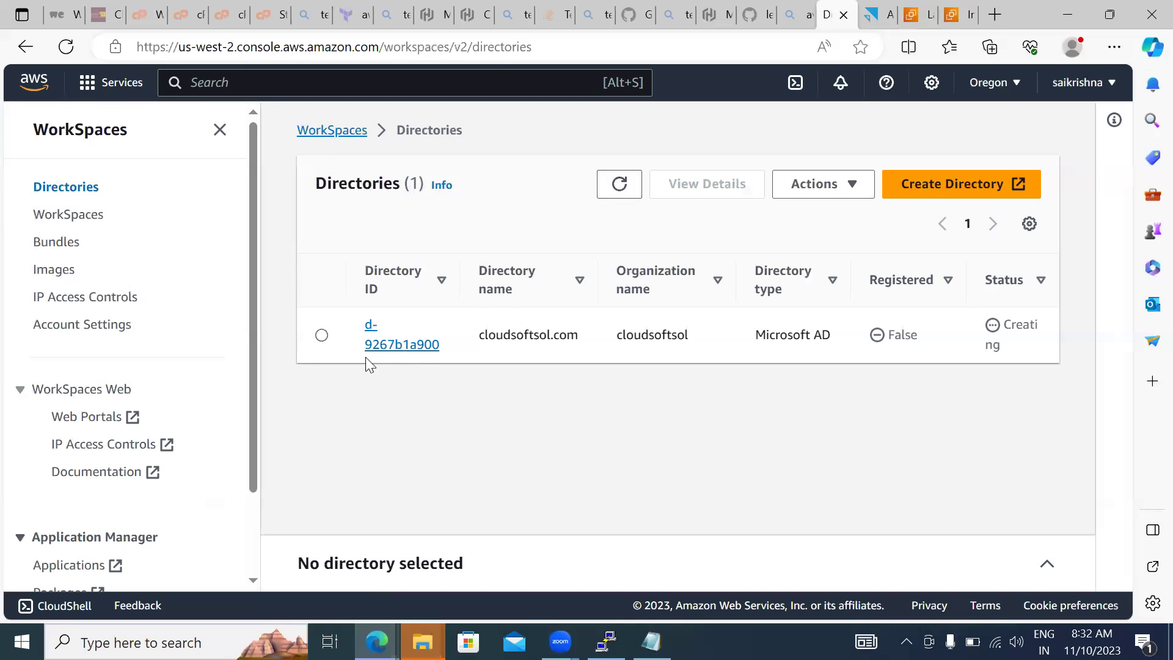
# Step: Look at the cloudsoftsol.com directory's details, and check the actions available for it in the directories list
pyautogui.click(322, 336)
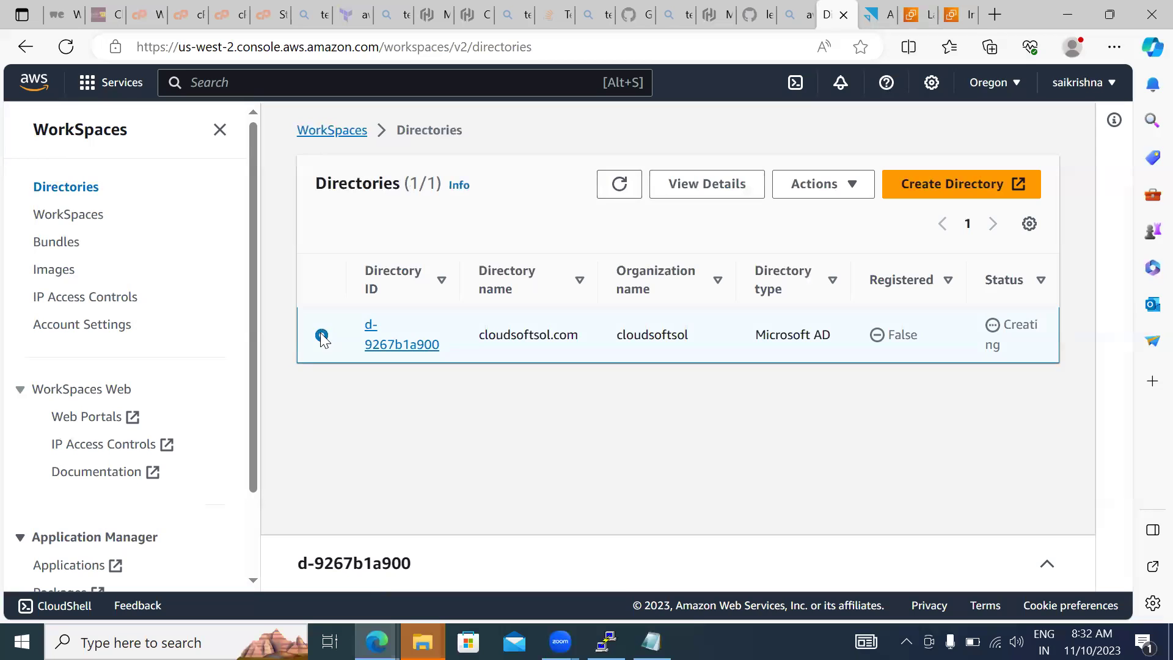
pyautogui.click(726, 181)
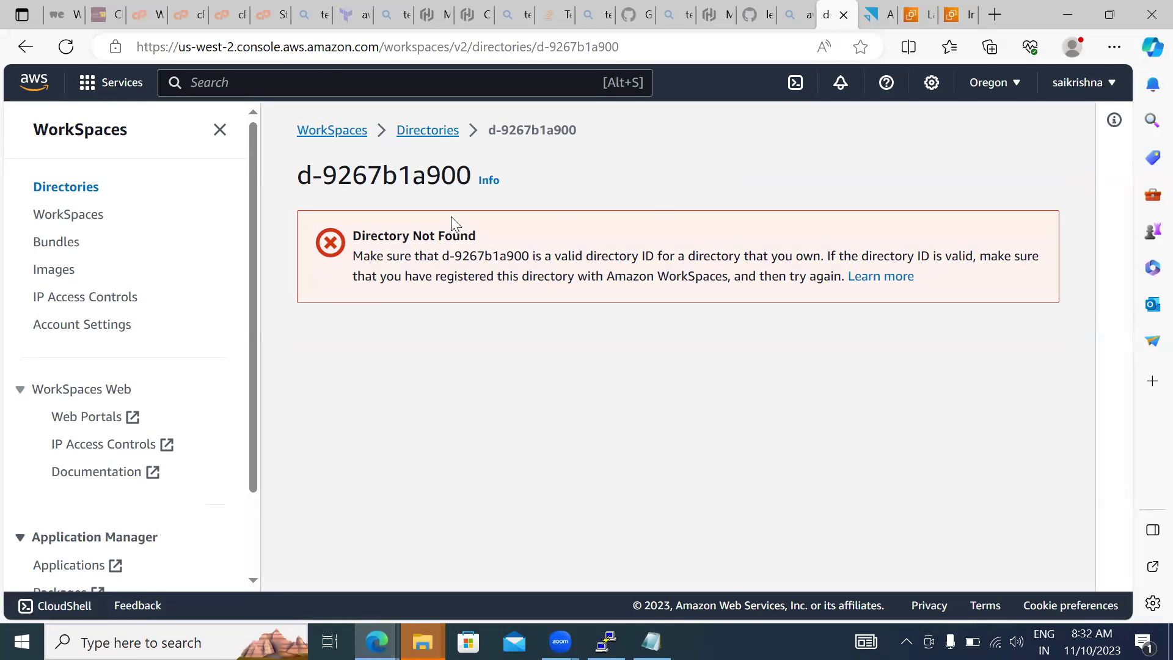
pyautogui.click(416, 133)
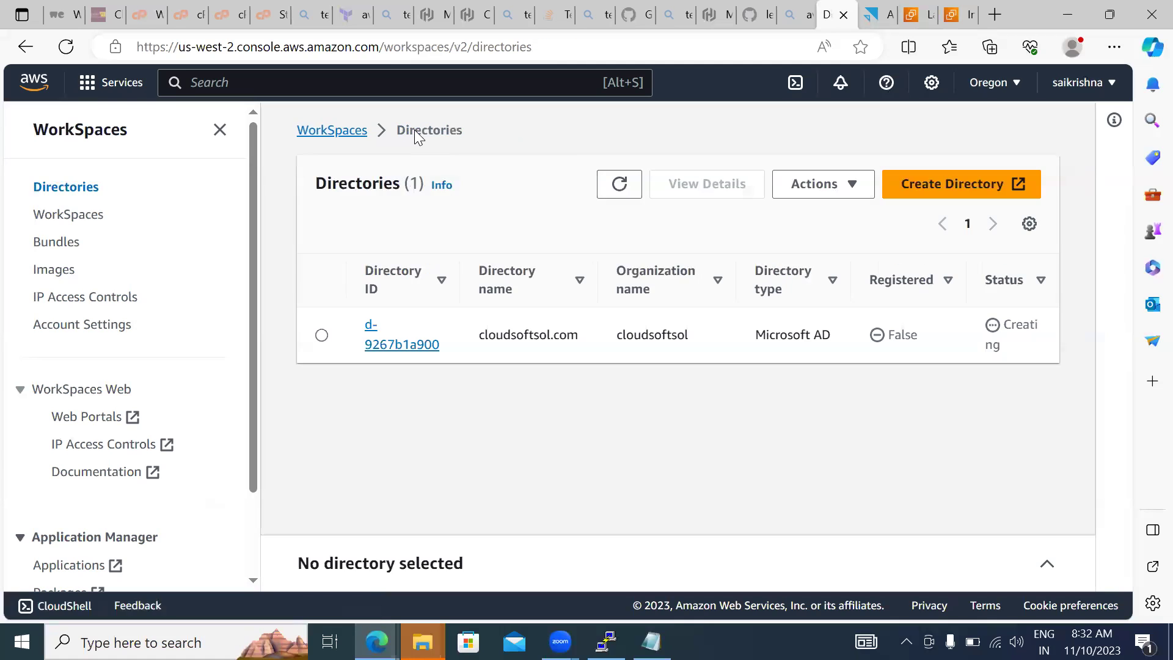
pyautogui.click(322, 336)
pyautogui.click(818, 185)
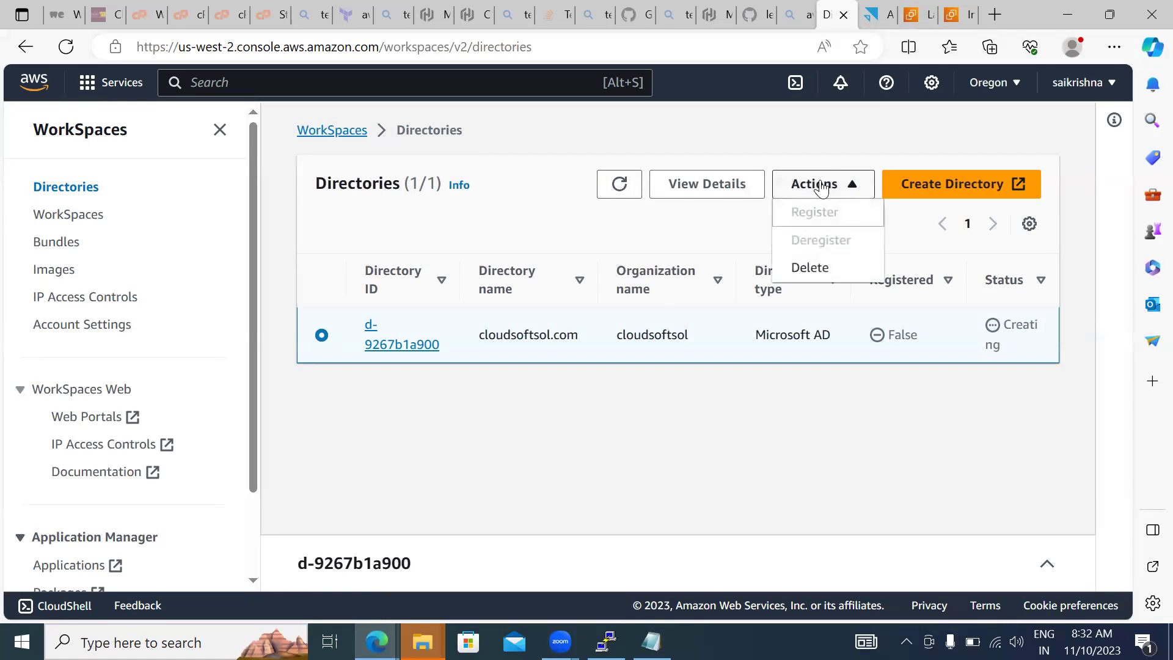
# Step: Return to the streamed Firefox session and try to load the suggested youtube.com site
pyautogui.click(874, 22)
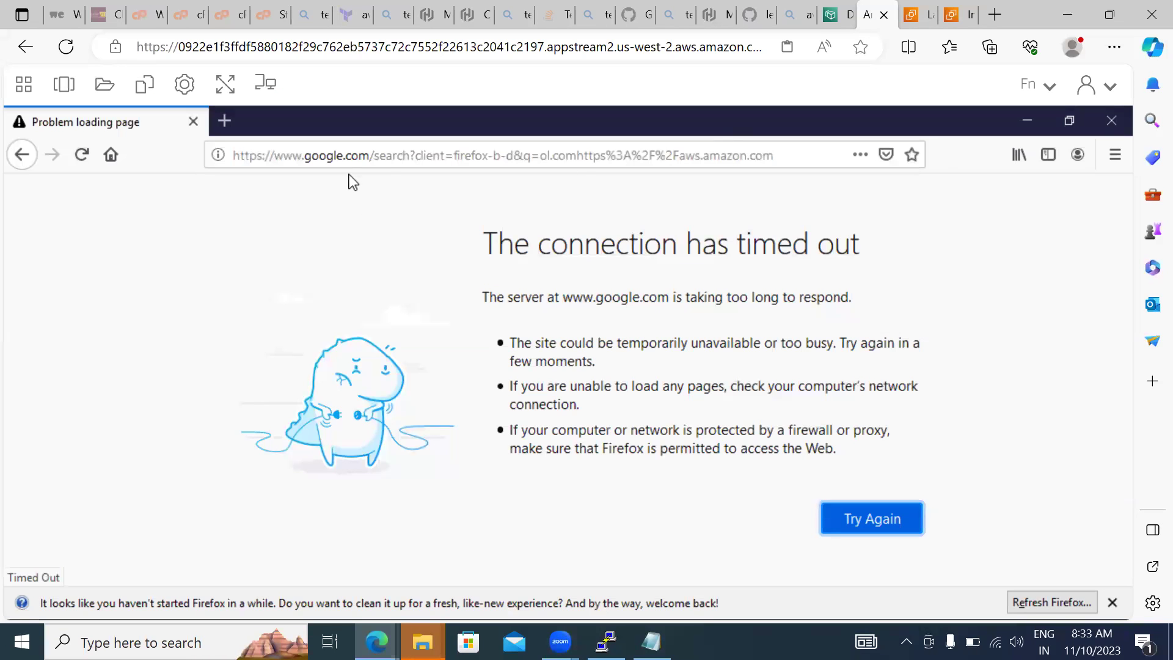
pyautogui.click(349, 154)
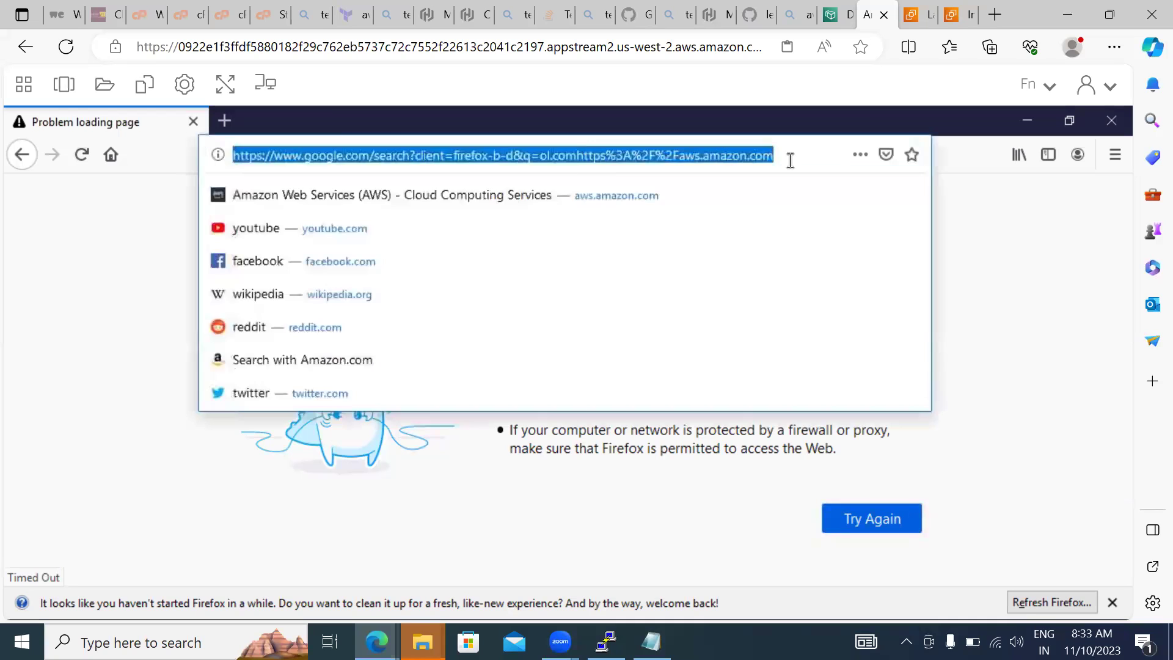
pyautogui.click(279, 234)
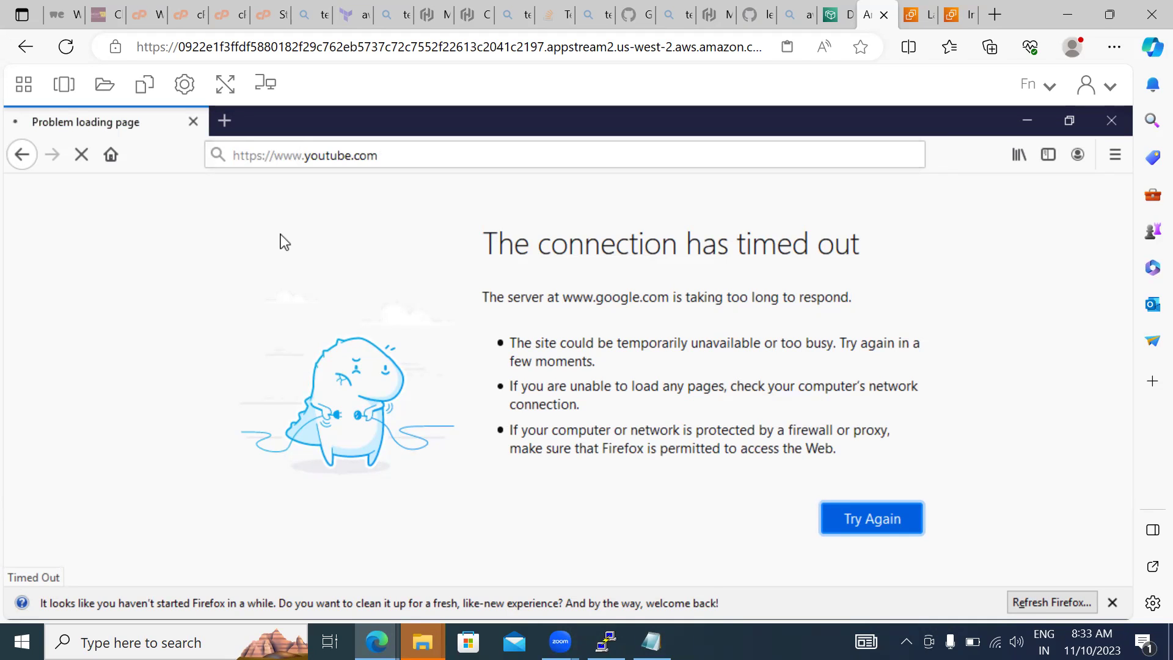
# Step: Refresh Firefox to its default settings, finish the import, and restore all windows and tabs
pyautogui.click(1025, 602)
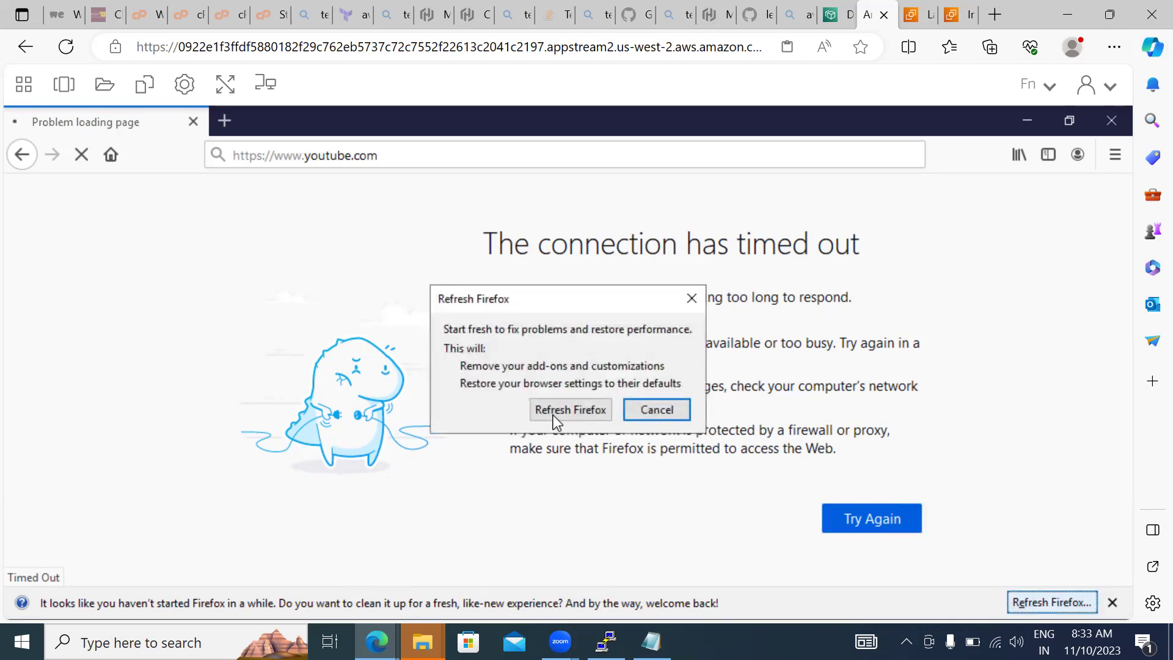
pyautogui.click(570, 409)
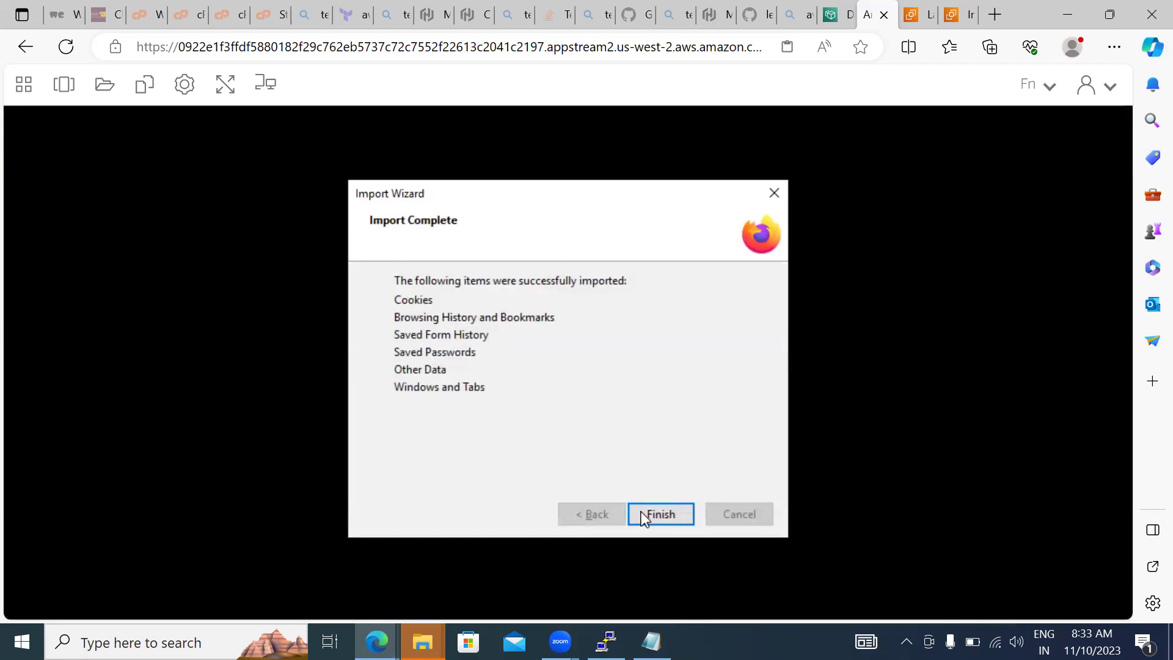
pyautogui.click(644, 514)
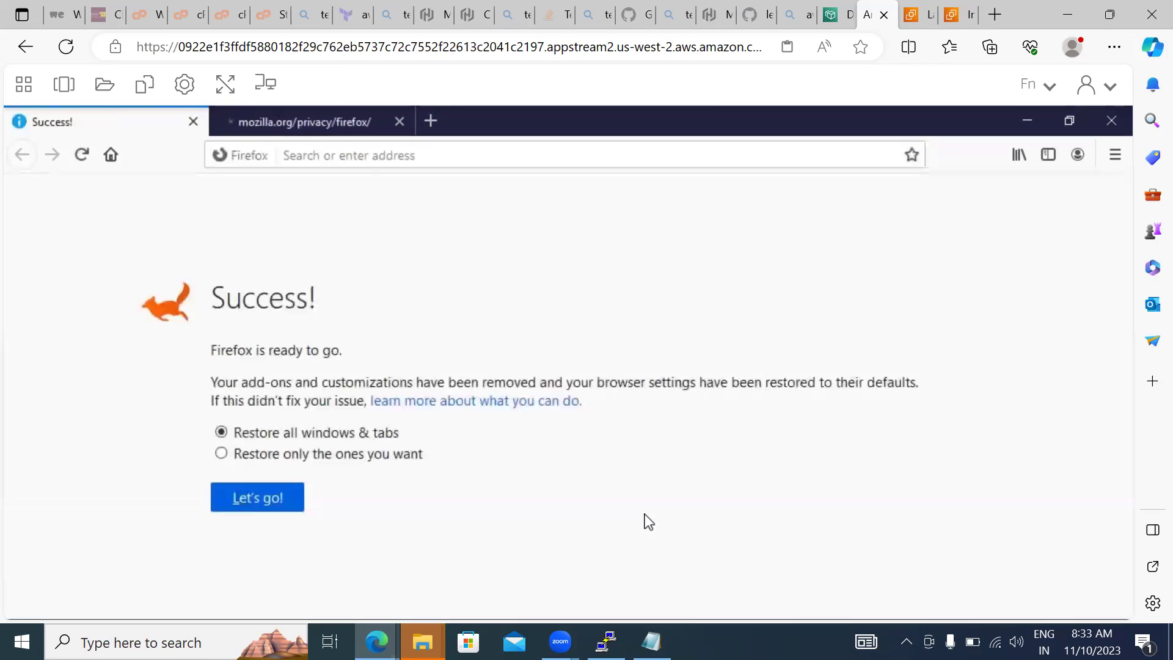
pyautogui.click(241, 497)
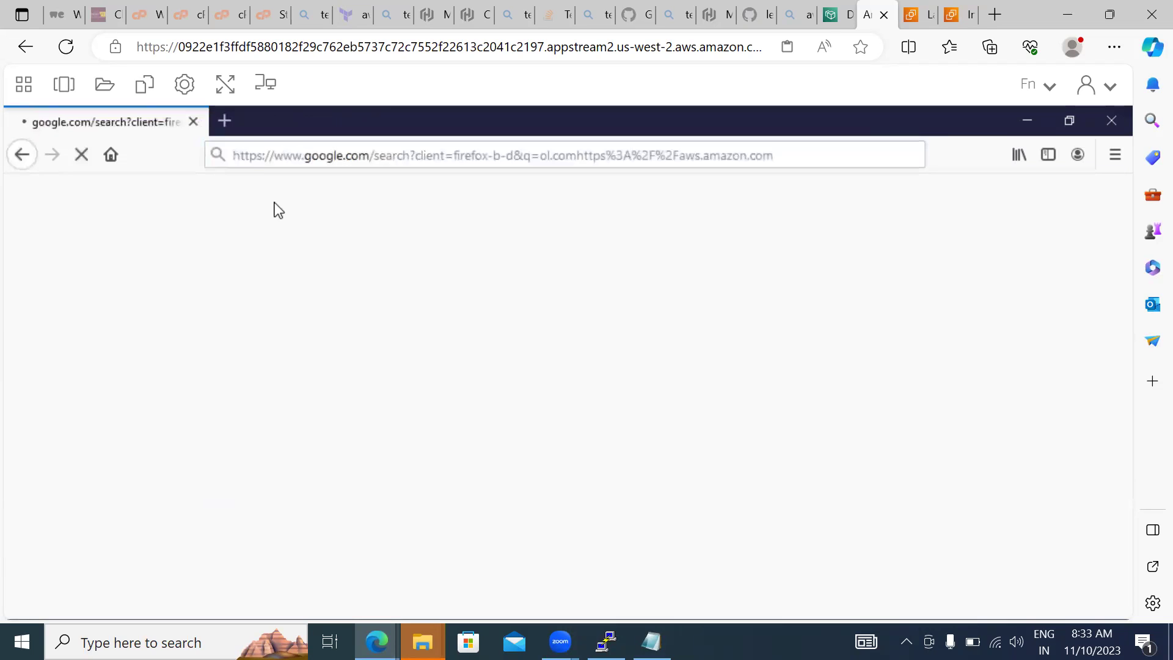
pyautogui.click(273, 153)
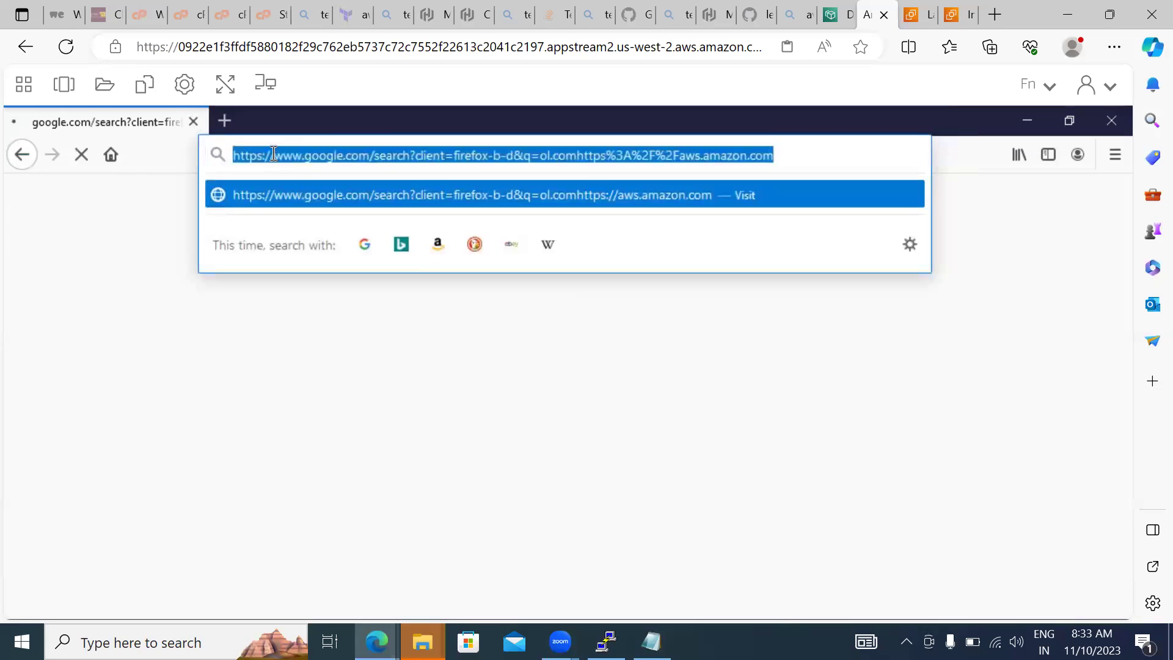
pyautogui.write('www.')
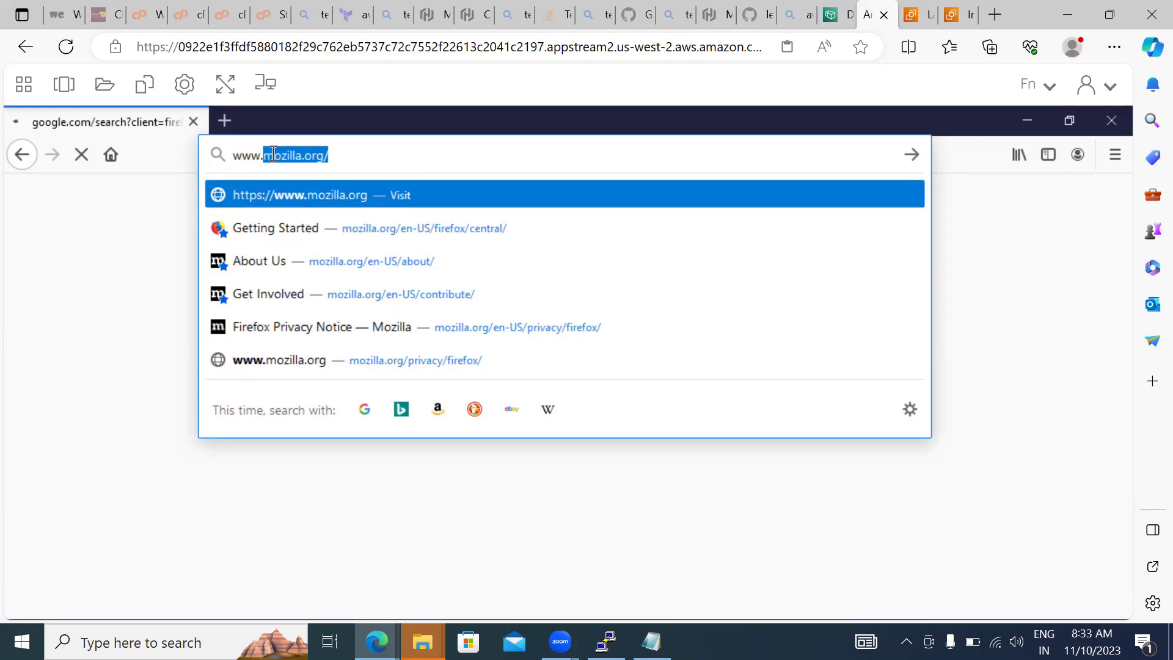
pyautogui.write('c')
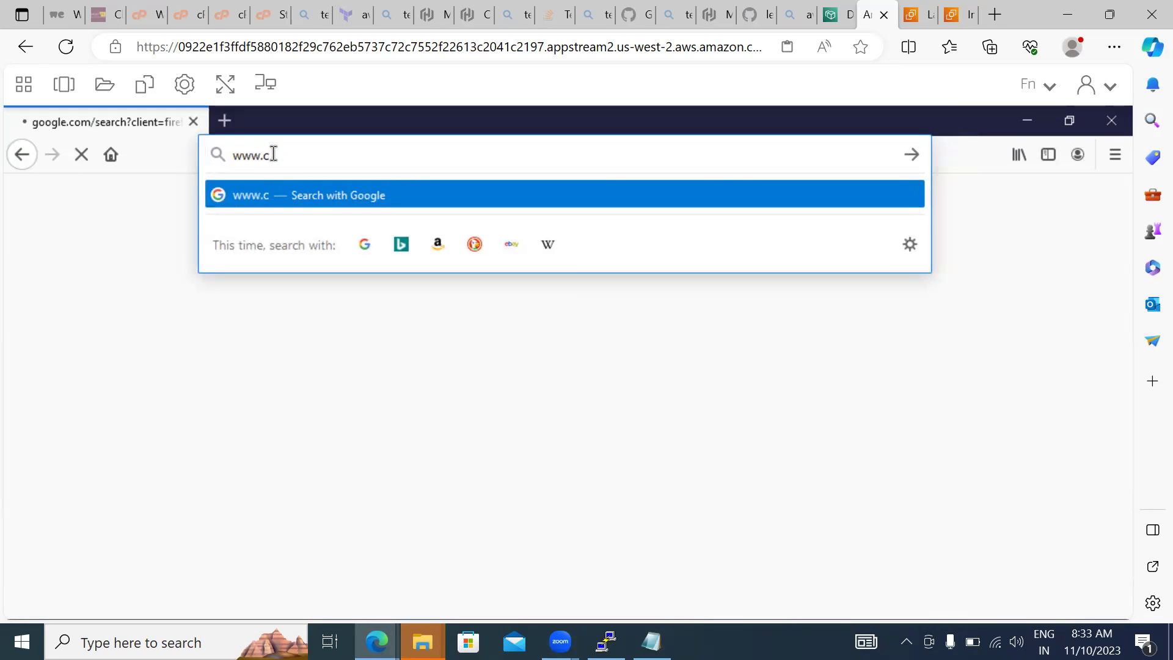
pyautogui.write('l')
pyautogui.write('oudsf')
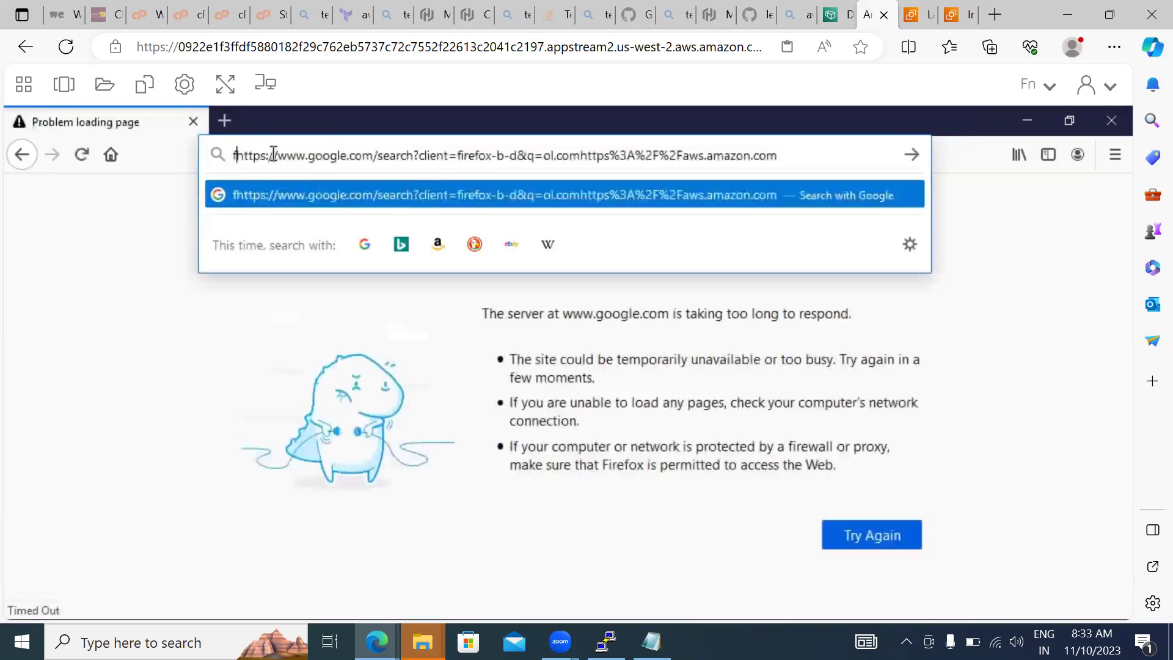
pyautogui.write('tsol')
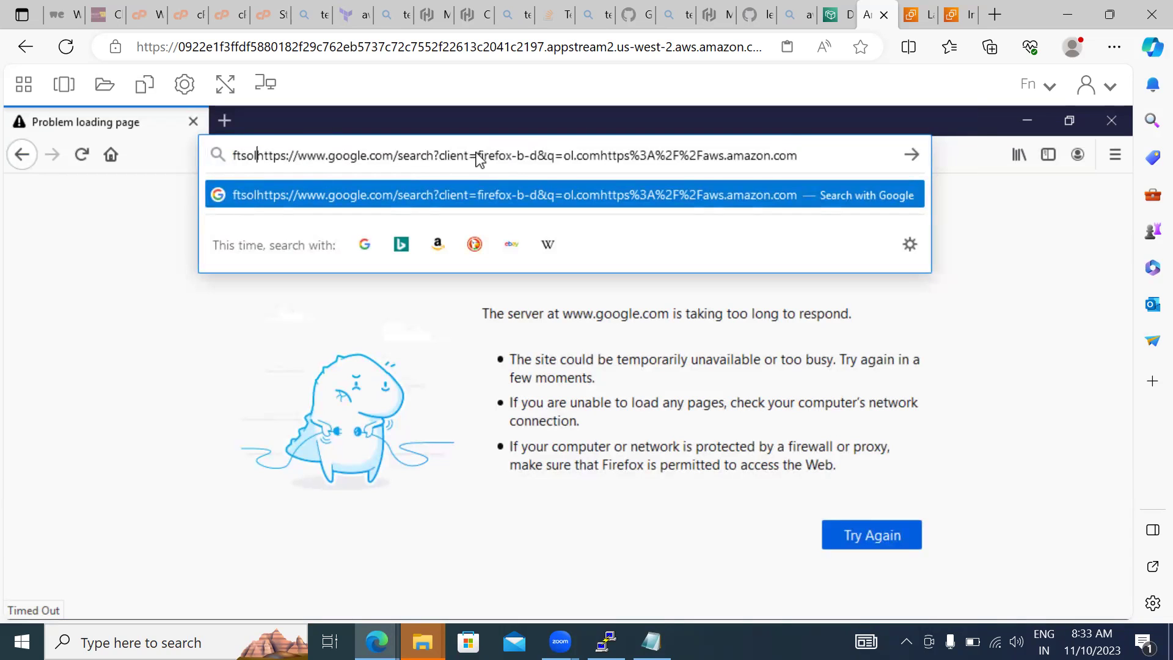
pyautogui.click(802, 155)
pyautogui.press('BackSpace')
pyautogui.press('BackSpace')
pyautogui.press('BackSpace')
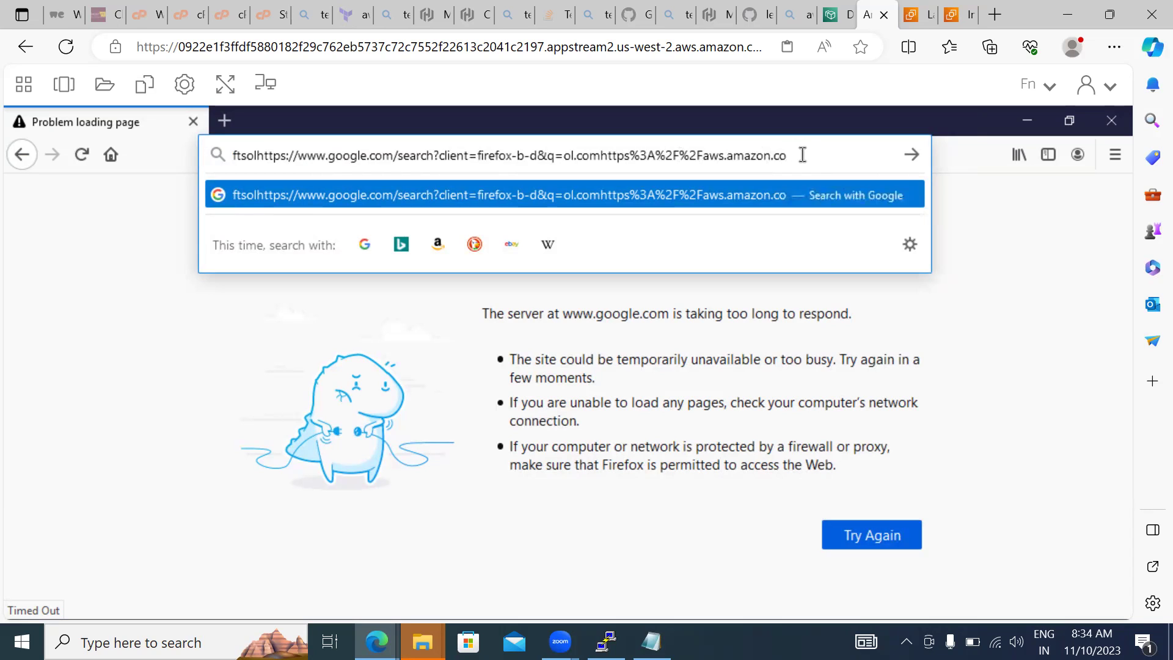
pyautogui.press('BackSpace')
pyautogui.press('BackSpace')
pyautogui.press('BackSpace')
pyautogui.press('BackSpace')
pyautogui.press('BackSpace')
pyautogui.press('BackSpace')
pyautogui.press('BackSpace')
pyautogui.press('BackSpace')
pyautogui.press('BackSpace')
pyautogui.press('BackSpace')
pyautogui.press('BackSpace')
pyautogui.press('BackSpace')
pyautogui.press('BackSpace')
pyautogui.press('BackSpace')
pyautogui.press('BackSpace')
pyautogui.press('BackSpace')
pyautogui.press('BackSpace')
pyautogui.press('BackSpace')
pyautogui.press('BackSpace')
pyautogui.press('BackSpace')
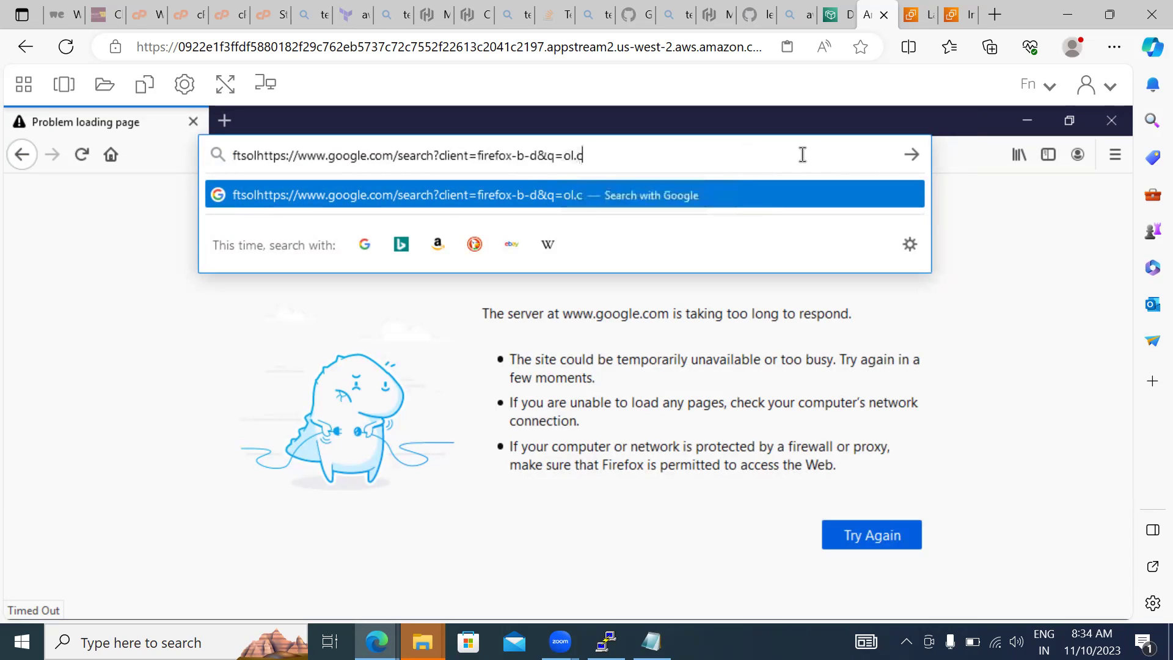
pyautogui.press('BackSpace')
pyautogui.press('BackSpace')
pyautogui.press('BackSpace')
pyautogui.press('BackSpace')
pyautogui.press('BackSpace')
pyautogui.press('BackSpace')
pyautogui.press('BackSpace')
pyautogui.press('BackSpace')
pyautogui.press('BackSpace')
pyautogui.press('BackSpace')
pyautogui.press('BackSpace')
pyautogui.press('BackSpace')
pyautogui.press('BackSpace')
pyautogui.press('BackSpace')
pyautogui.press('BackSpace')
pyautogui.press('BackSpace')
pyautogui.press('BackSpace')
pyautogui.press('BackSpace')
pyautogui.press('BackSpace')
pyautogui.press('BackSpace')
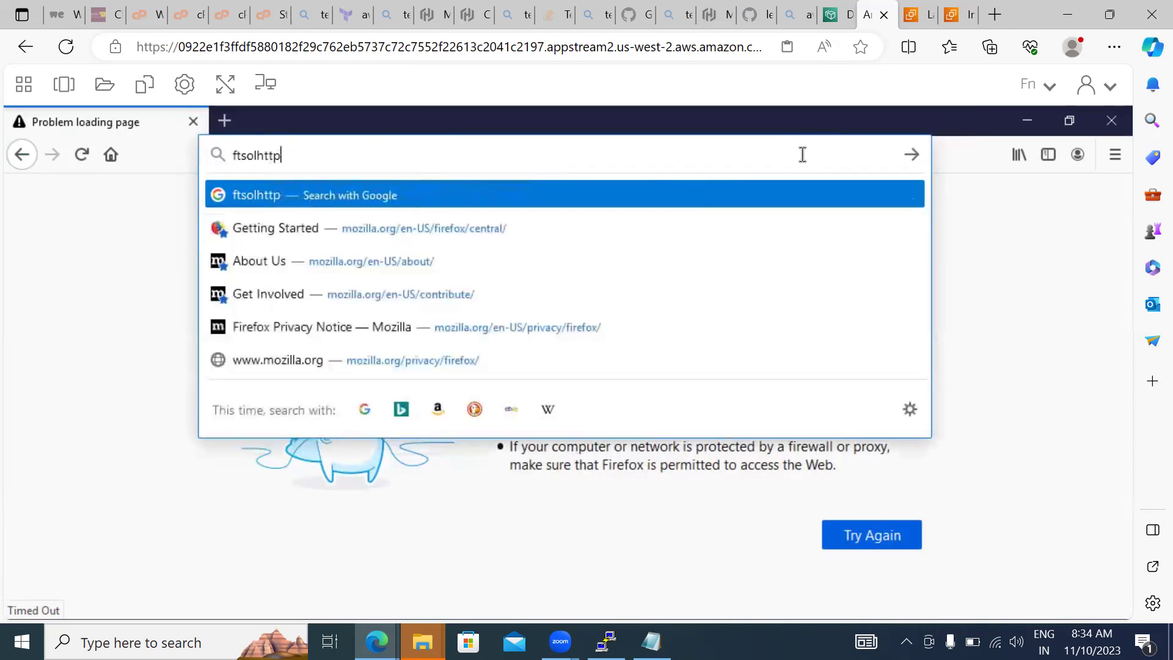
pyautogui.press('BackSpace')
pyautogui.press('BackSpace')
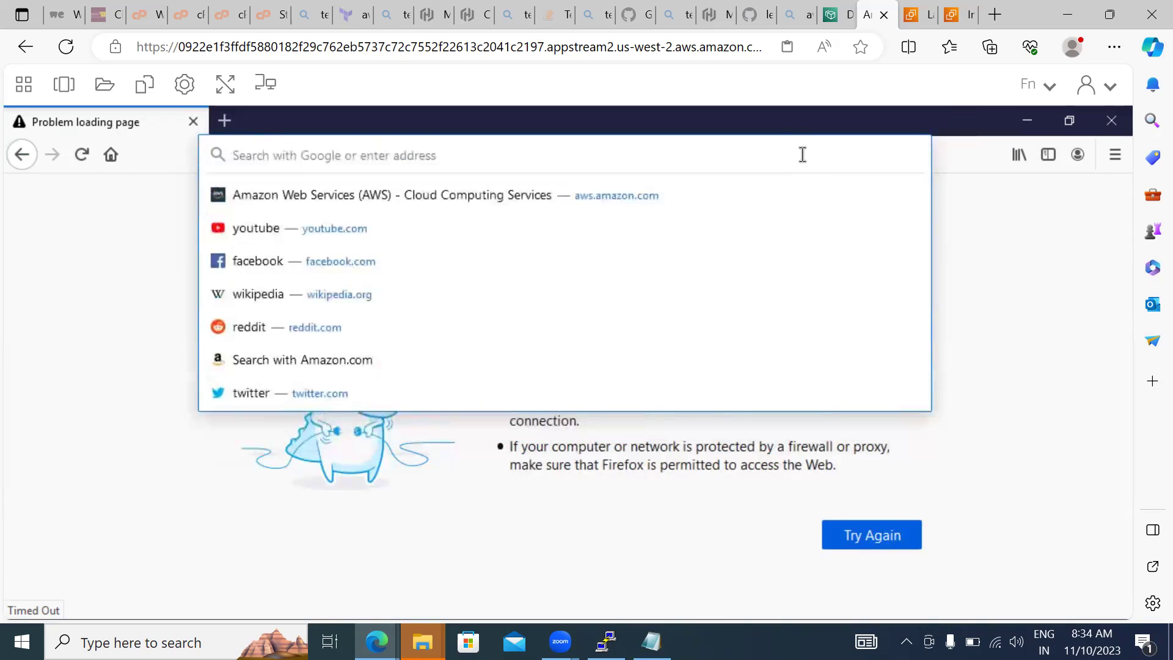
pyautogui.write('ww')
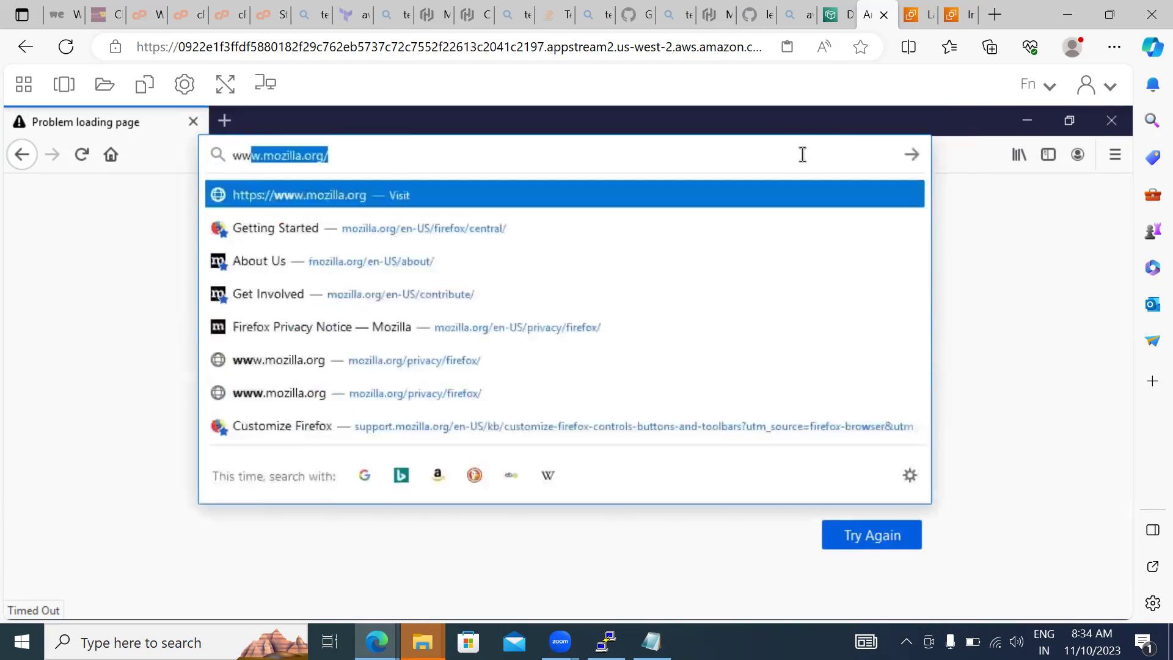
pyautogui.write('w.cloudsoftso')
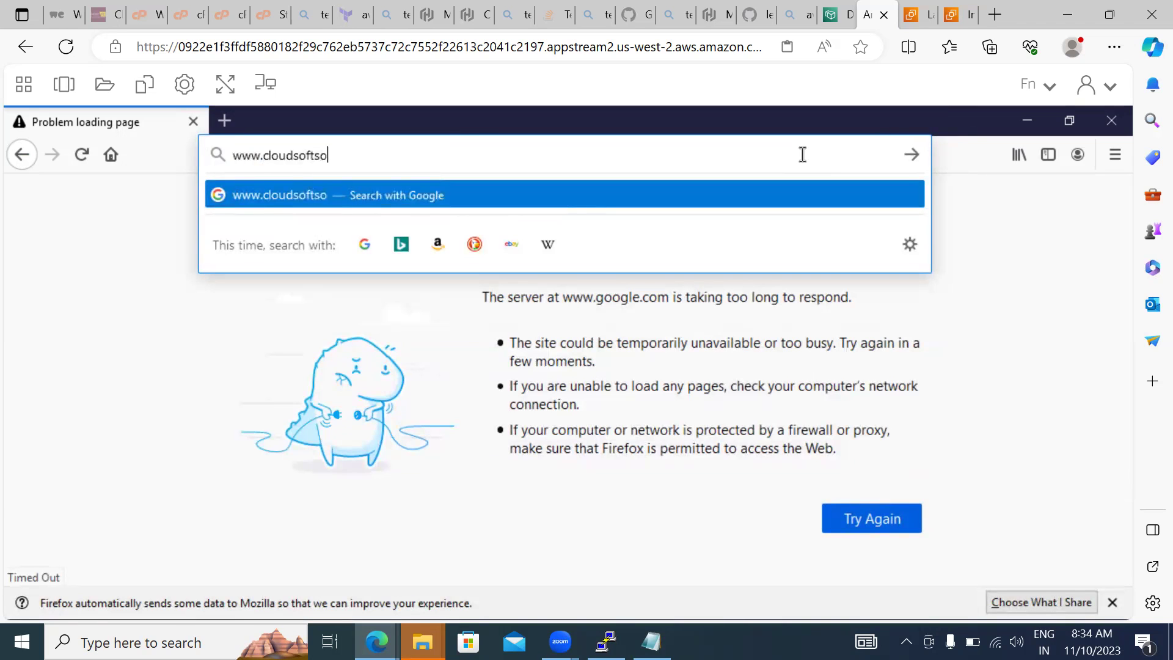
pyautogui.write('l.com')
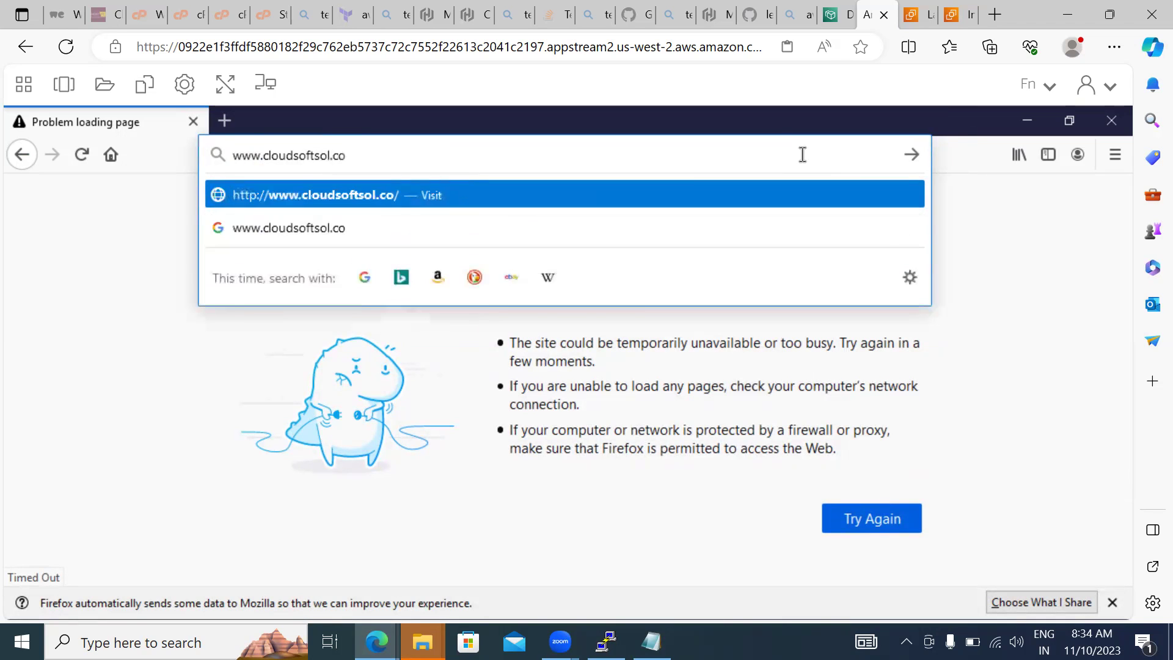
pyautogui.press('Return')
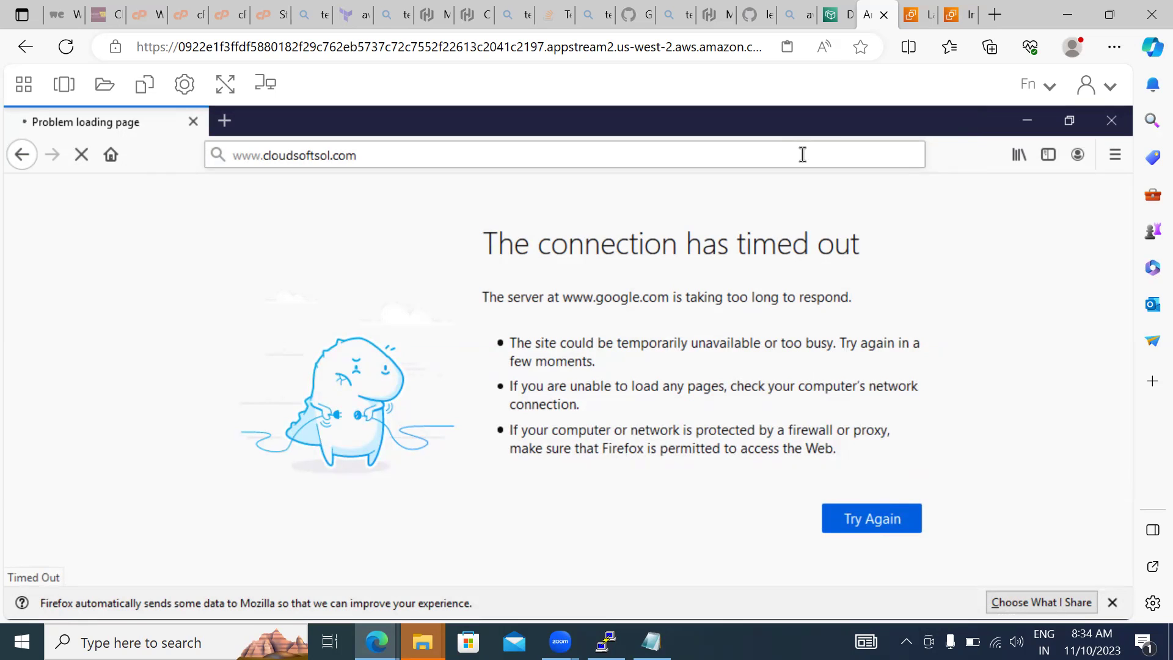
pyautogui.click(1079, 156)
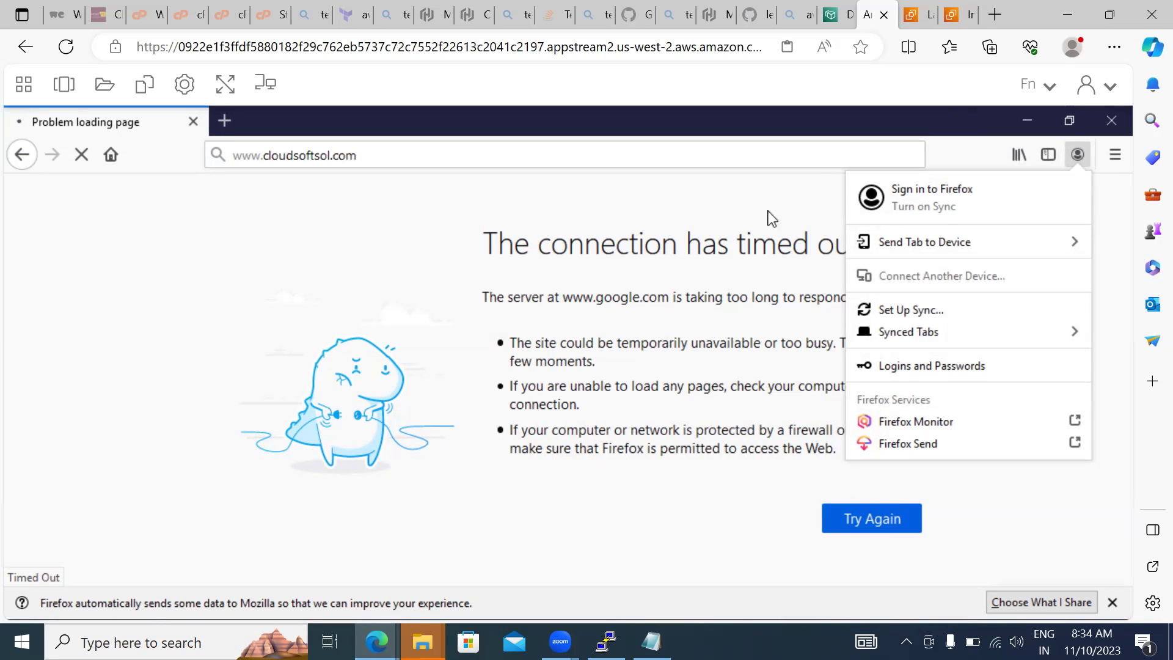
pyautogui.click(469, 145)
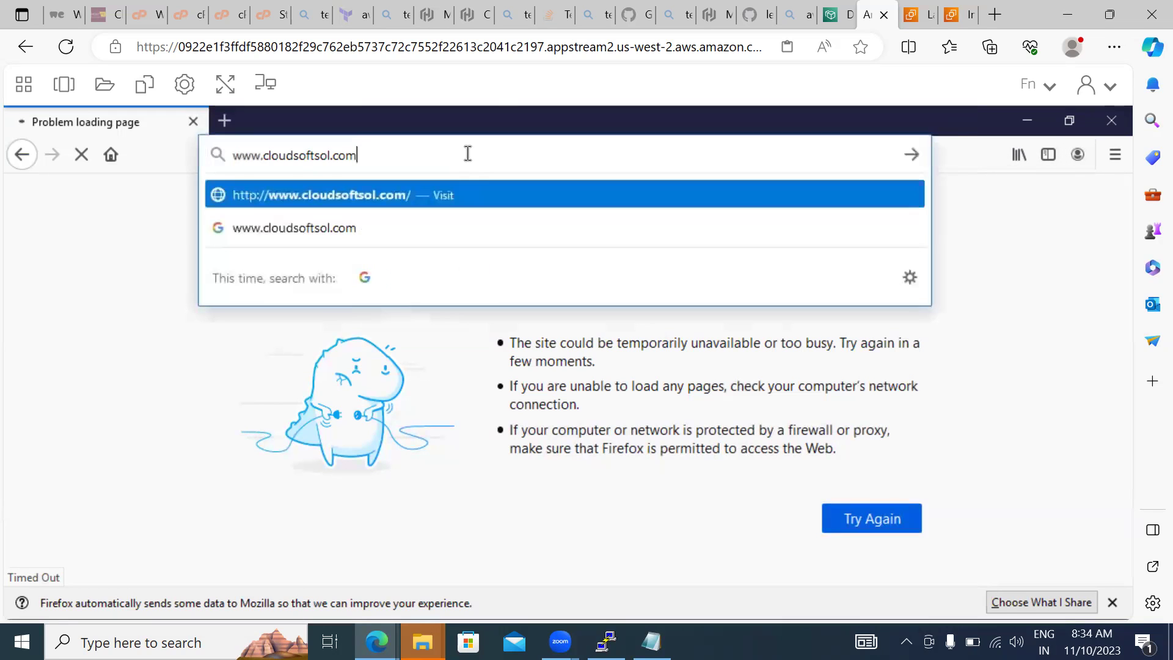
pyautogui.click(372, 204)
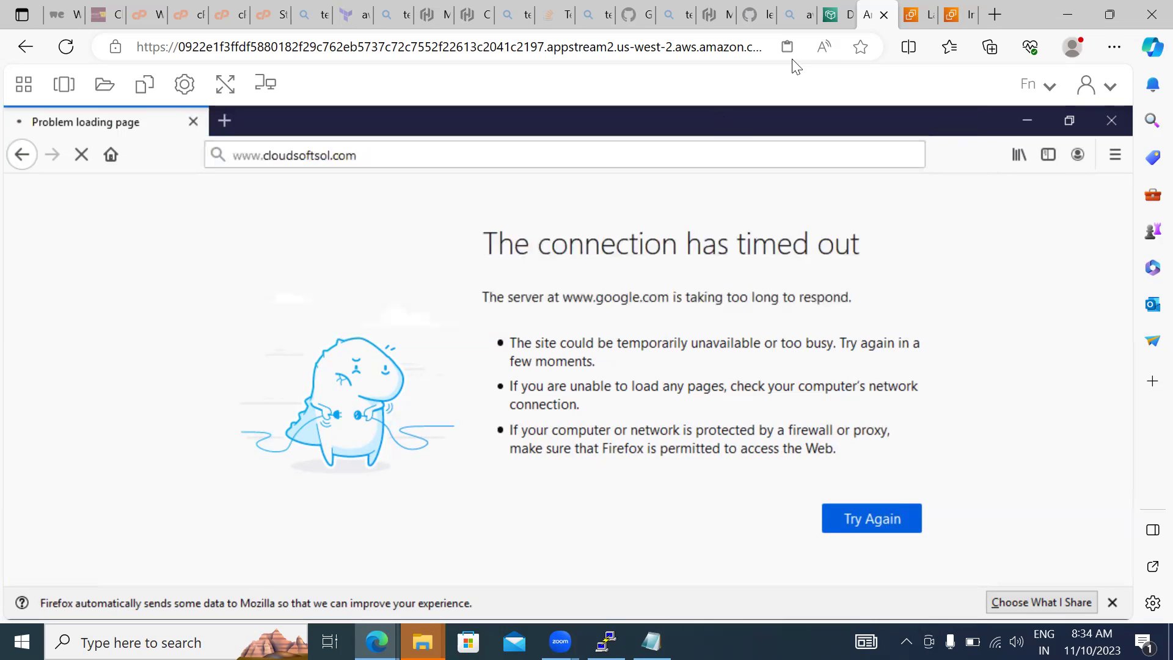
# Step: Return to the WorkSpaces directories list and refresh it repeatedly to check the cloudsoftsol.com directory's status
pyautogui.click(832, 17)
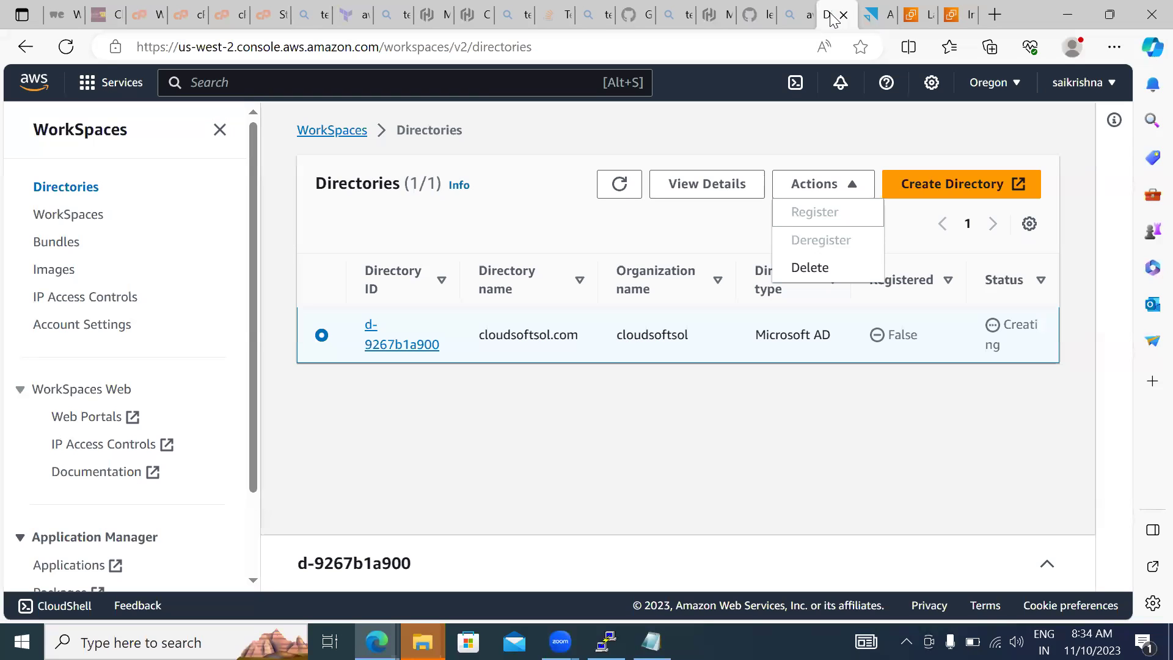
pyautogui.click(608, 184)
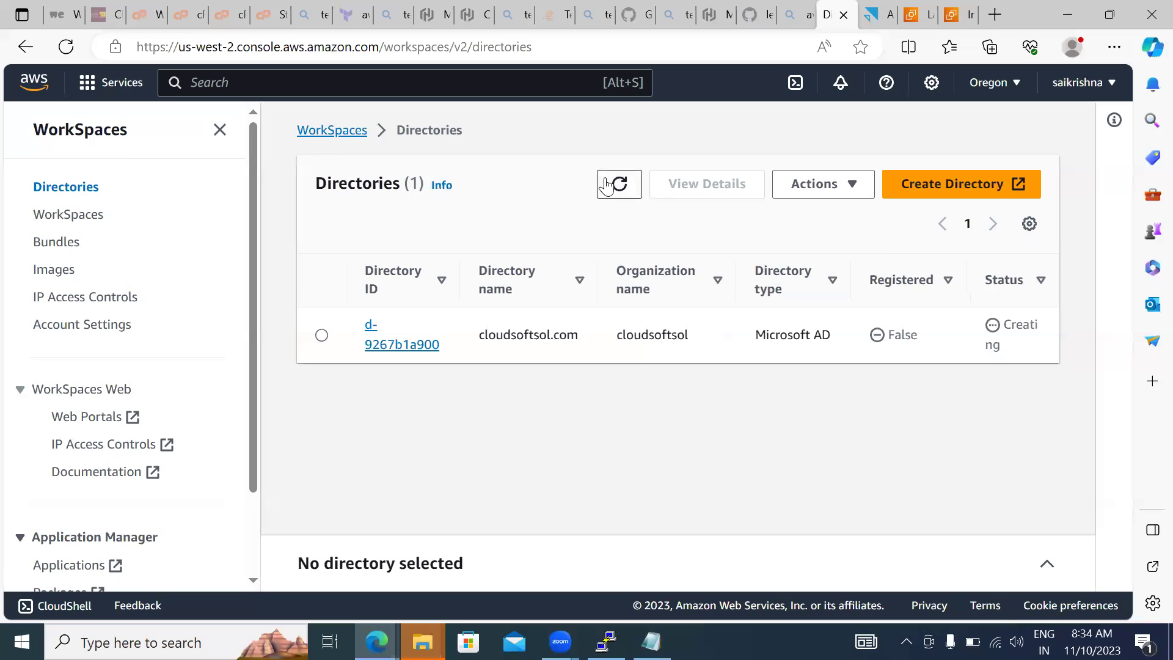
pyautogui.click(607, 185)
pyautogui.click(606, 185)
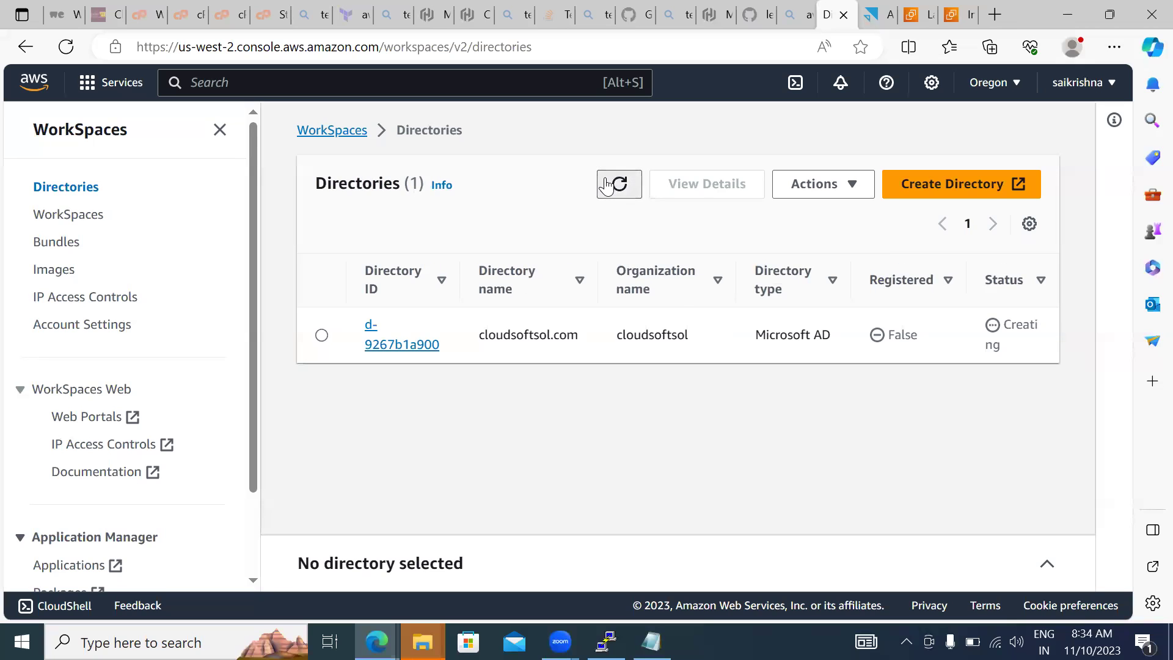
pyautogui.click(829, 183)
# Step: Go back to the streamed Firefox session and try to load Facebook from the top sites in a new tab
pyautogui.click(878, 17)
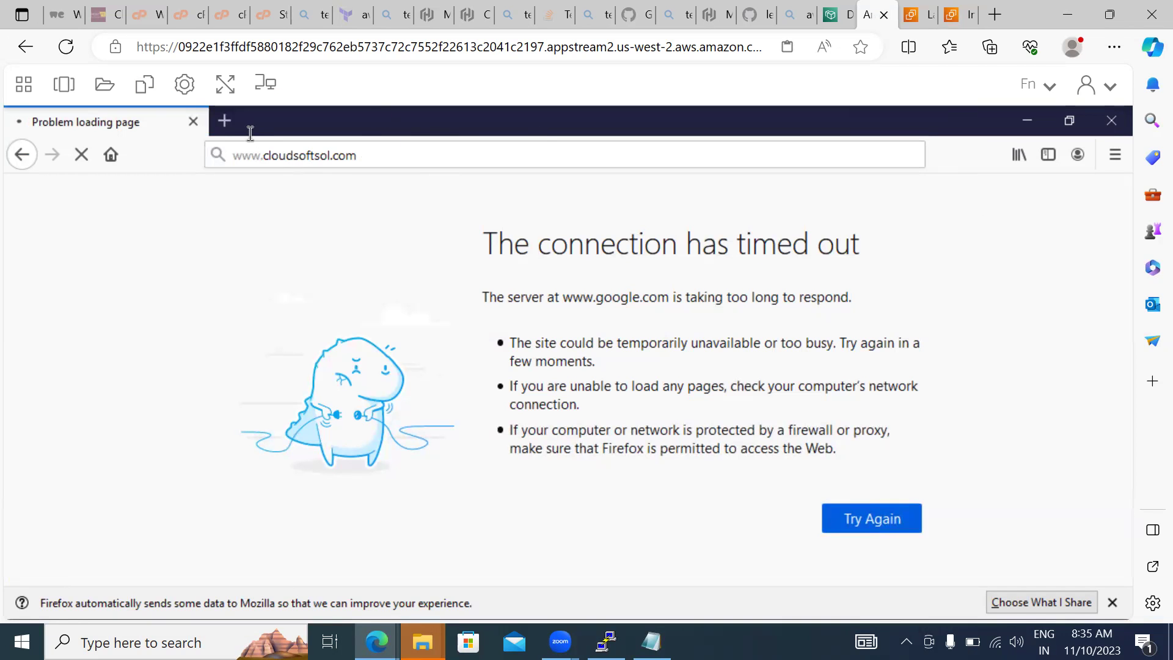
pyautogui.click(225, 124)
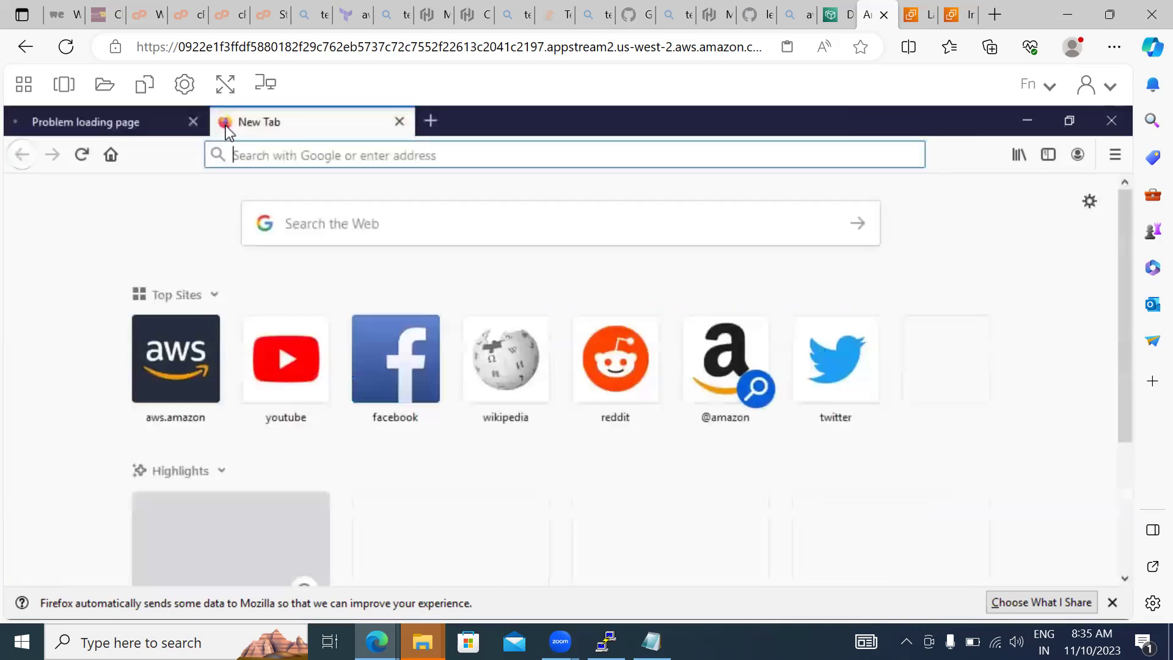
pyautogui.click(394, 405)
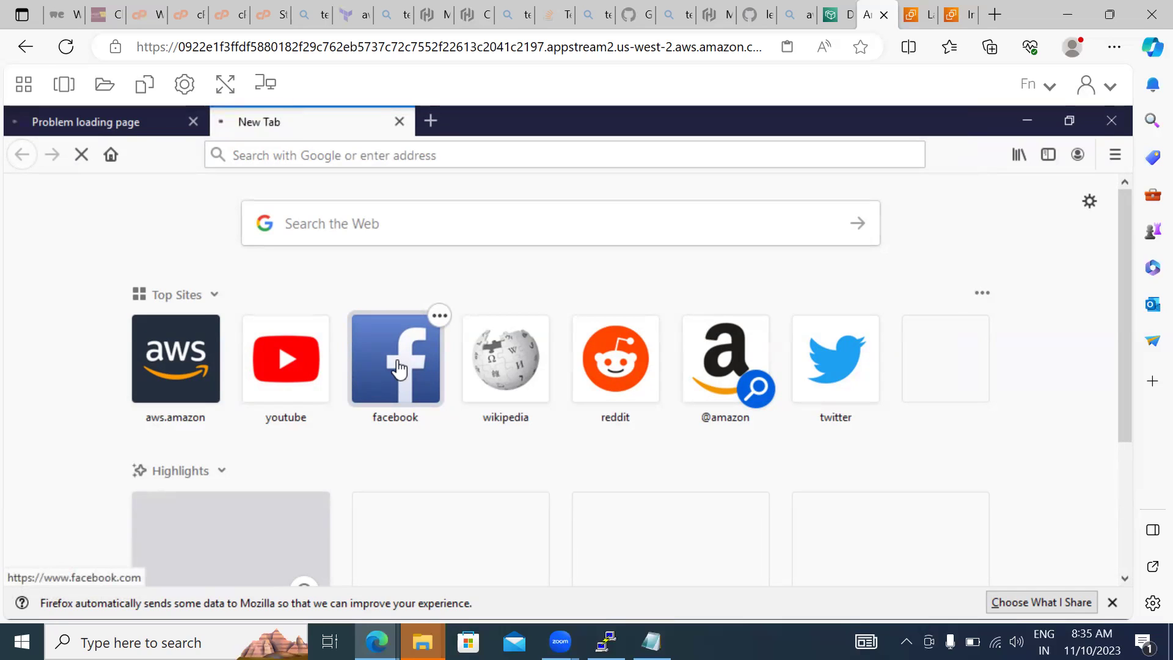
# Step: Look through the AppStream 2.0 session's profile options, Fn shortcuts, settings, and clipboard options
pyautogui.click(1112, 92)
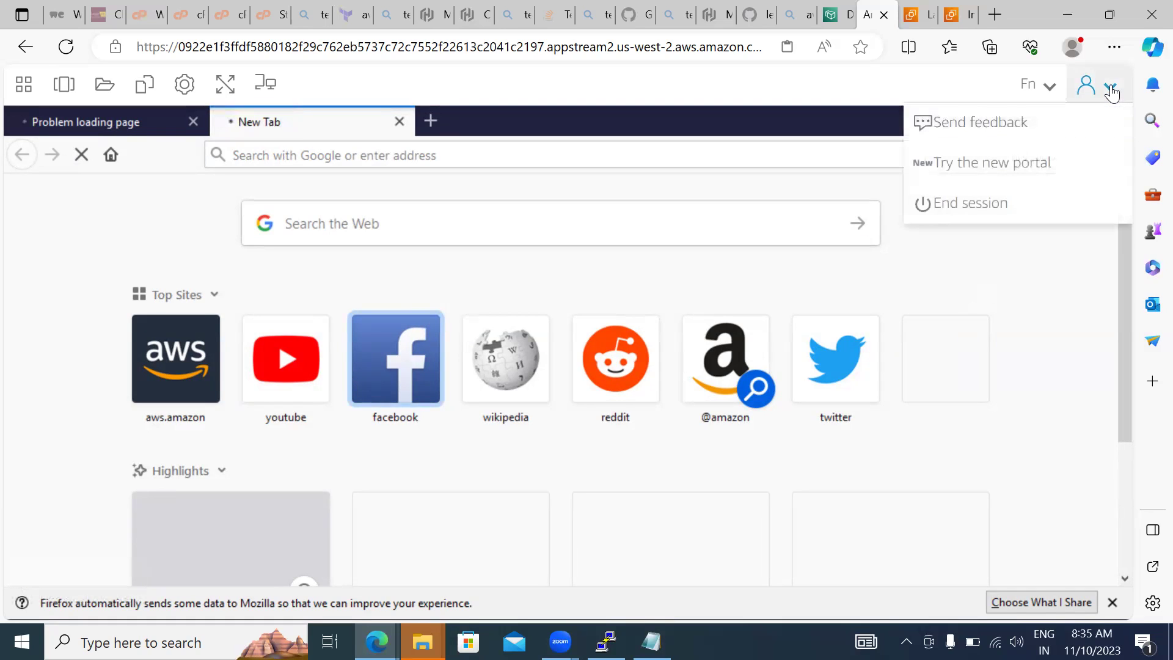
pyautogui.click(1042, 85)
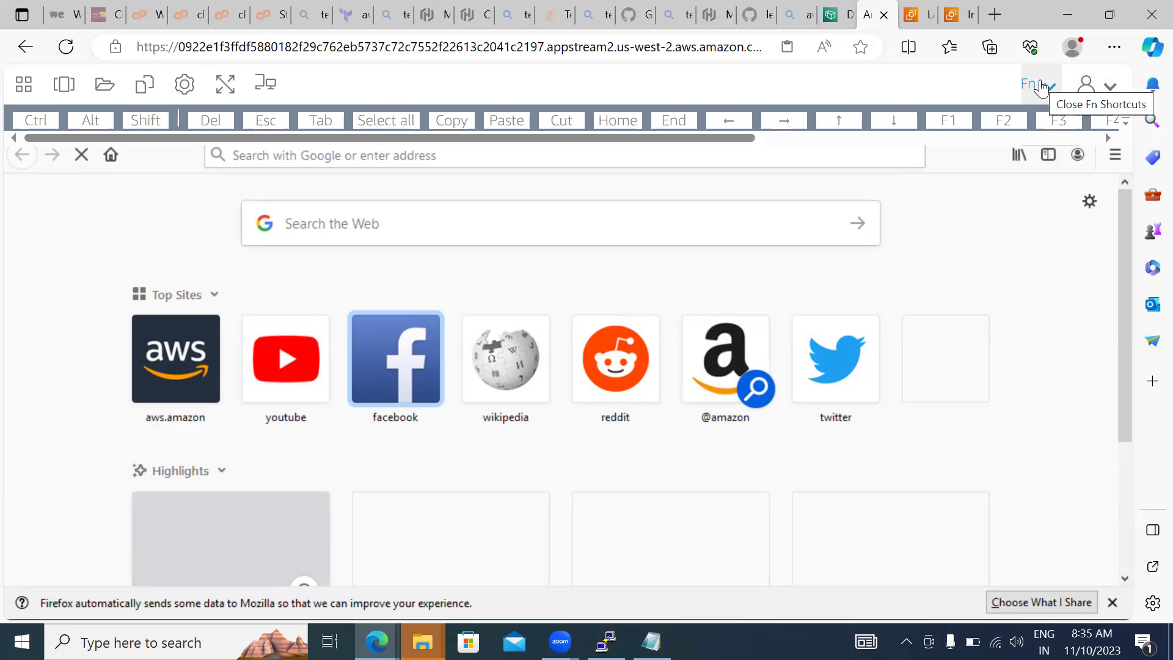
pyautogui.click(184, 87)
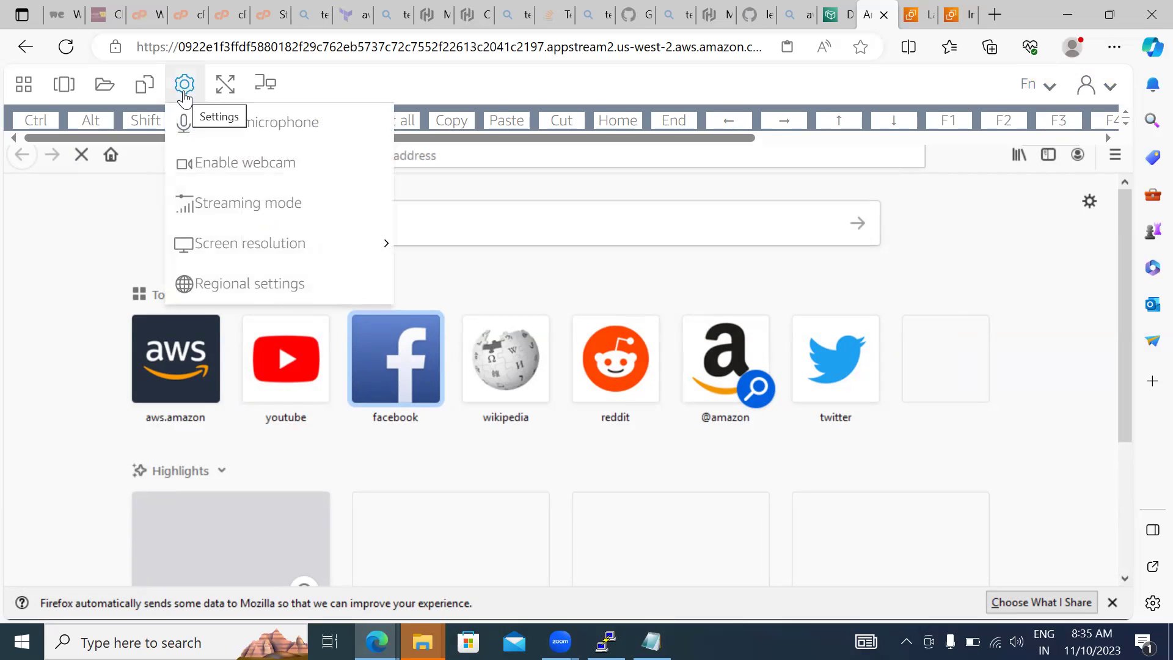
pyautogui.click(146, 86)
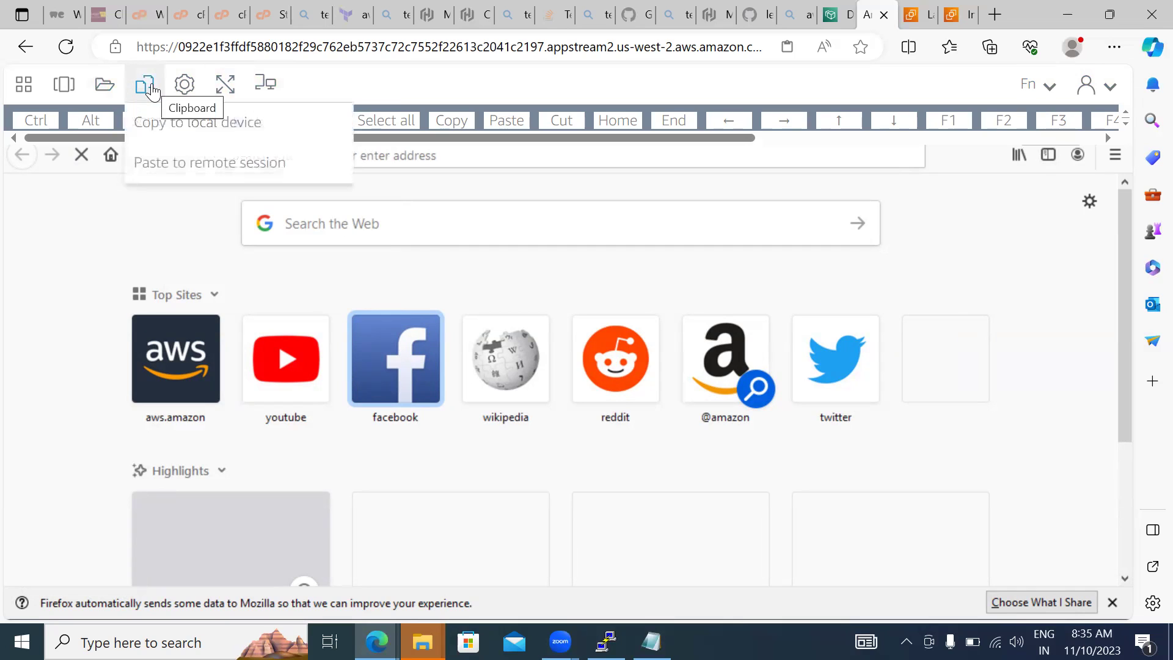
# Step: Launch LibreOffice Calc from the streaming session's application catalog
pyautogui.moveTo(12, 89)
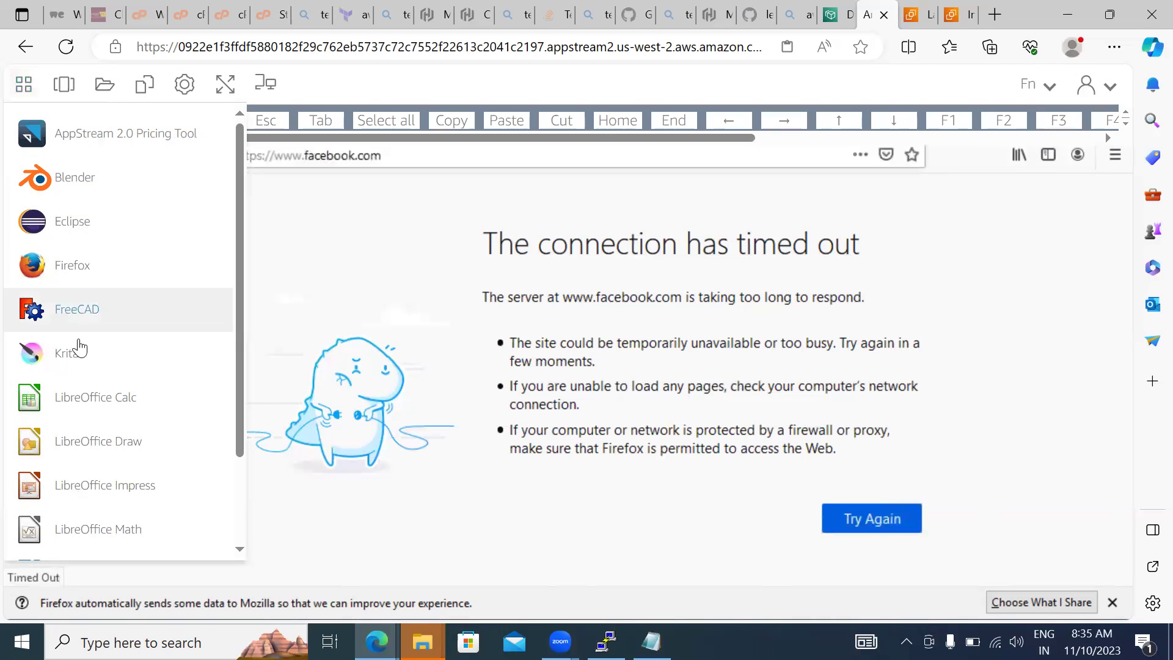
pyautogui.click(90, 398)
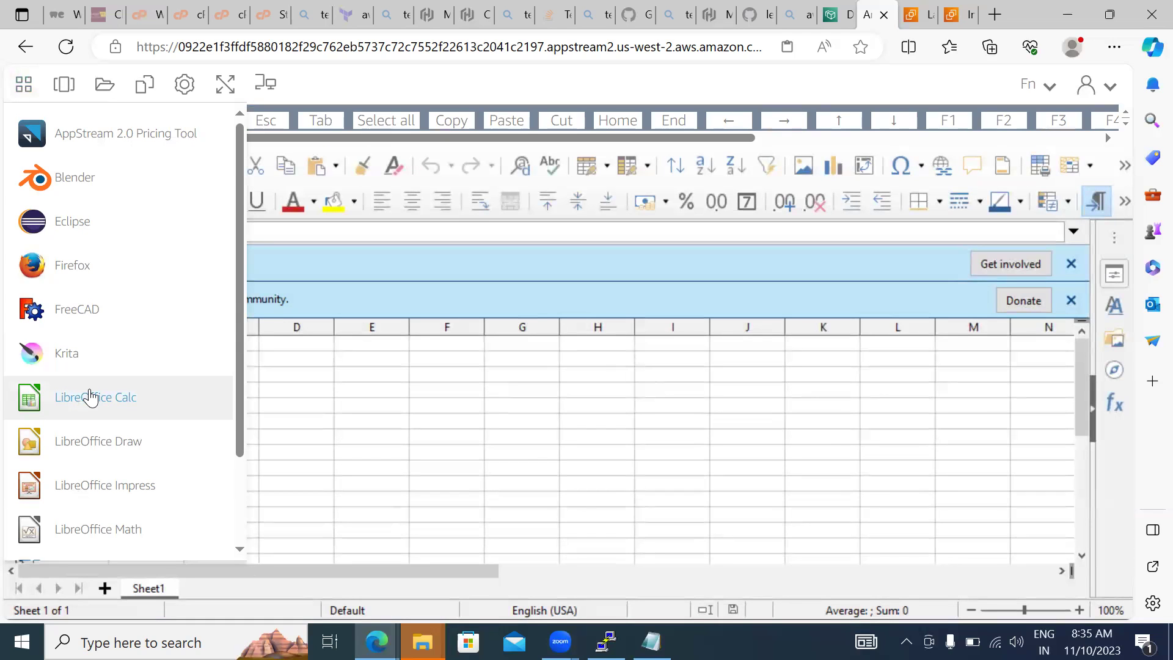
# Step: Close the application catalog over LibreOffice Calc and dismiss the donation and get-involved notices above the sheet
pyautogui.click(288, 321)
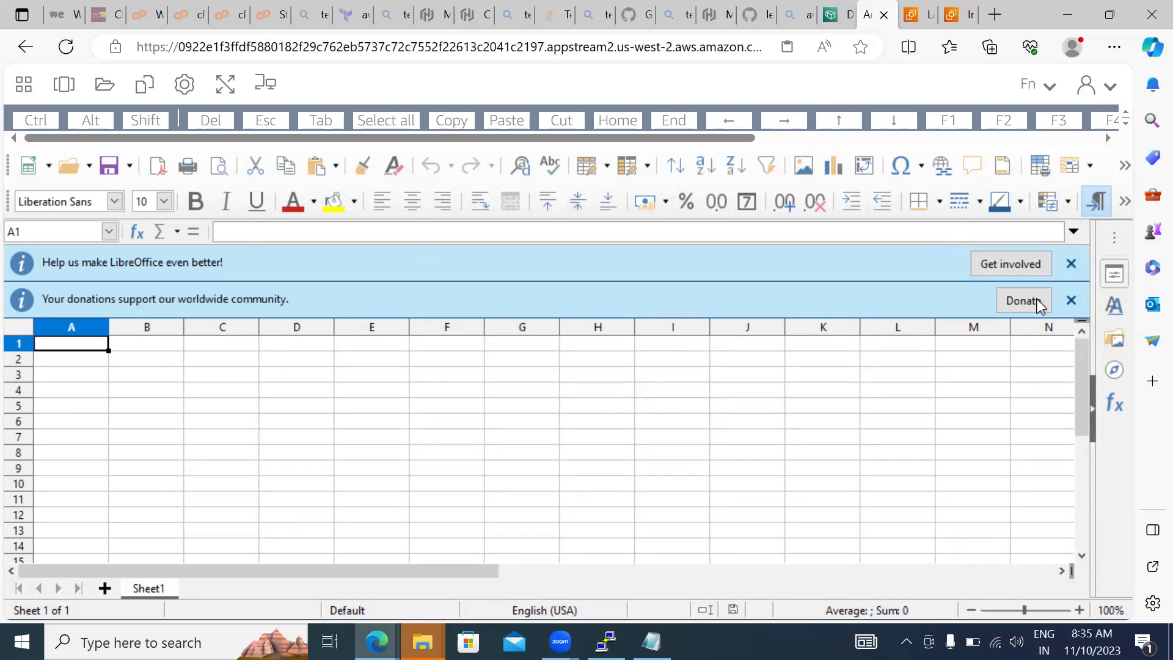
pyautogui.click(1071, 300)
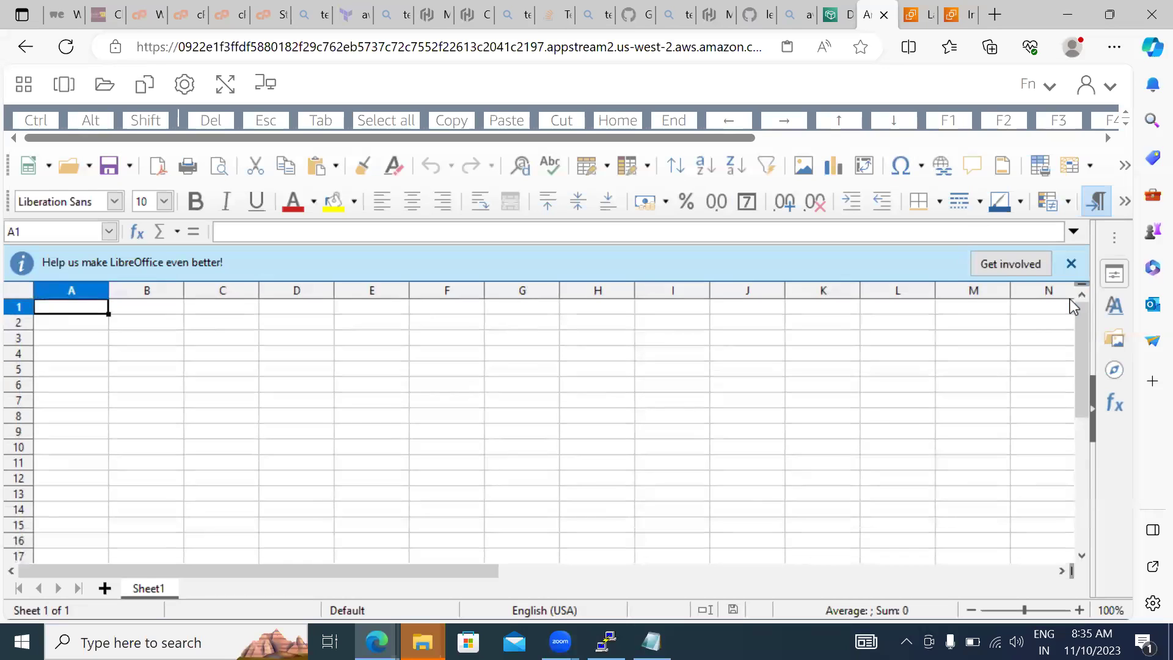
pyautogui.click(1072, 264)
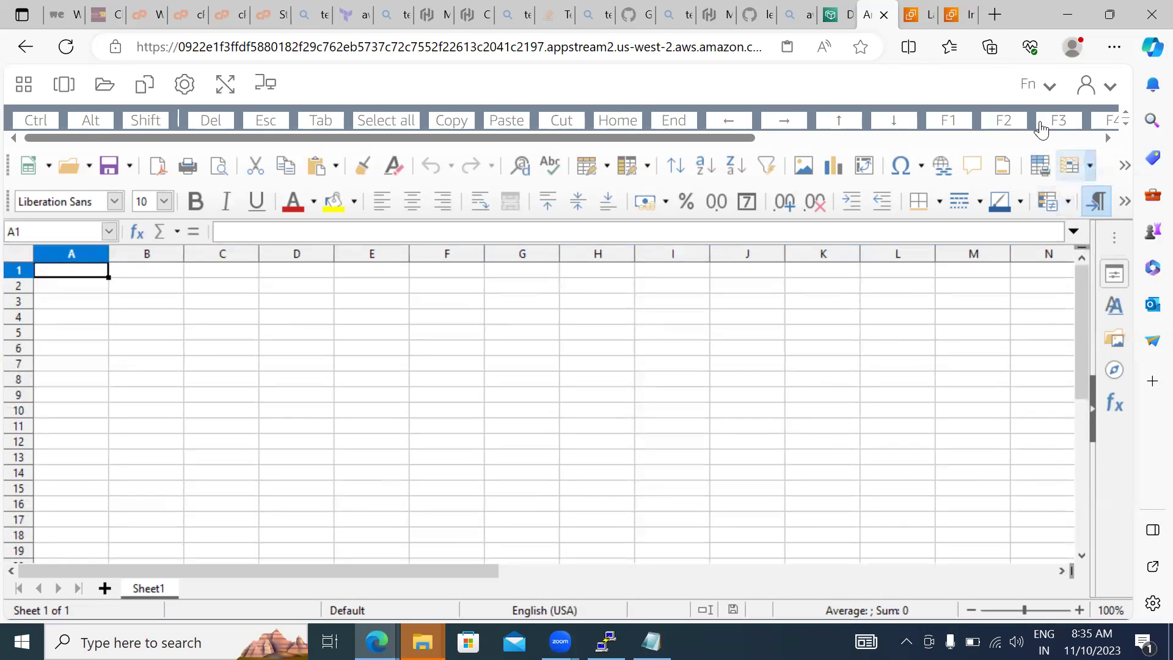
# Step: Switch to Firefox from the streaming session's catalog and try to load Facebook, then the suggested aws.amazon.com page
pyautogui.click(24, 85)
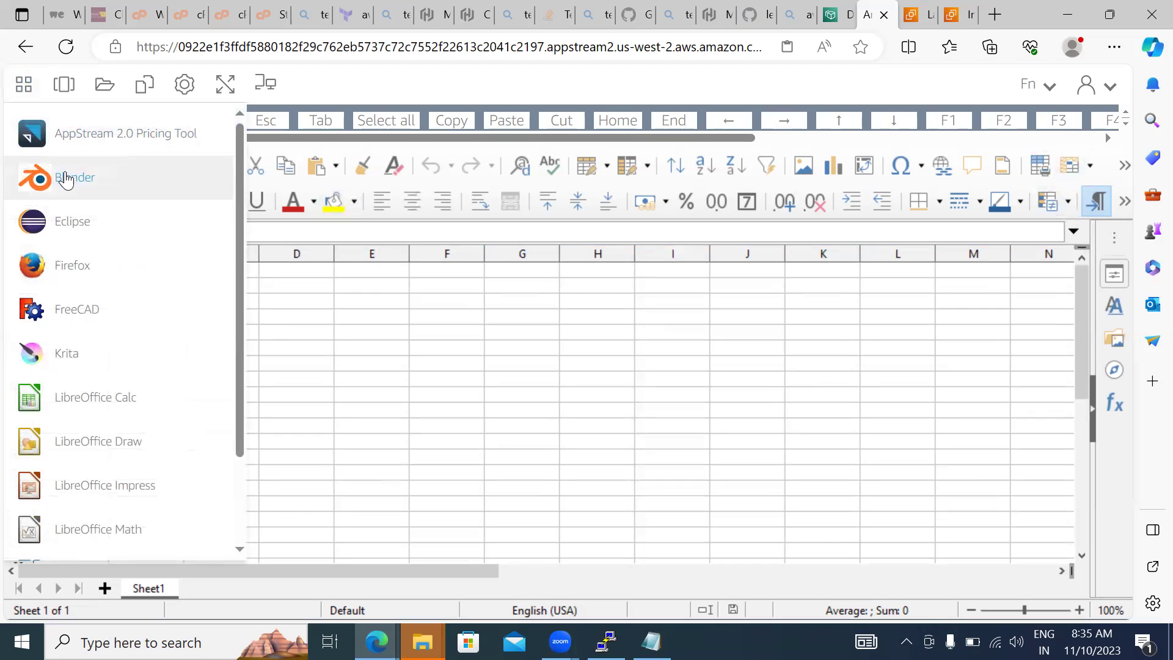
pyautogui.click(70, 253)
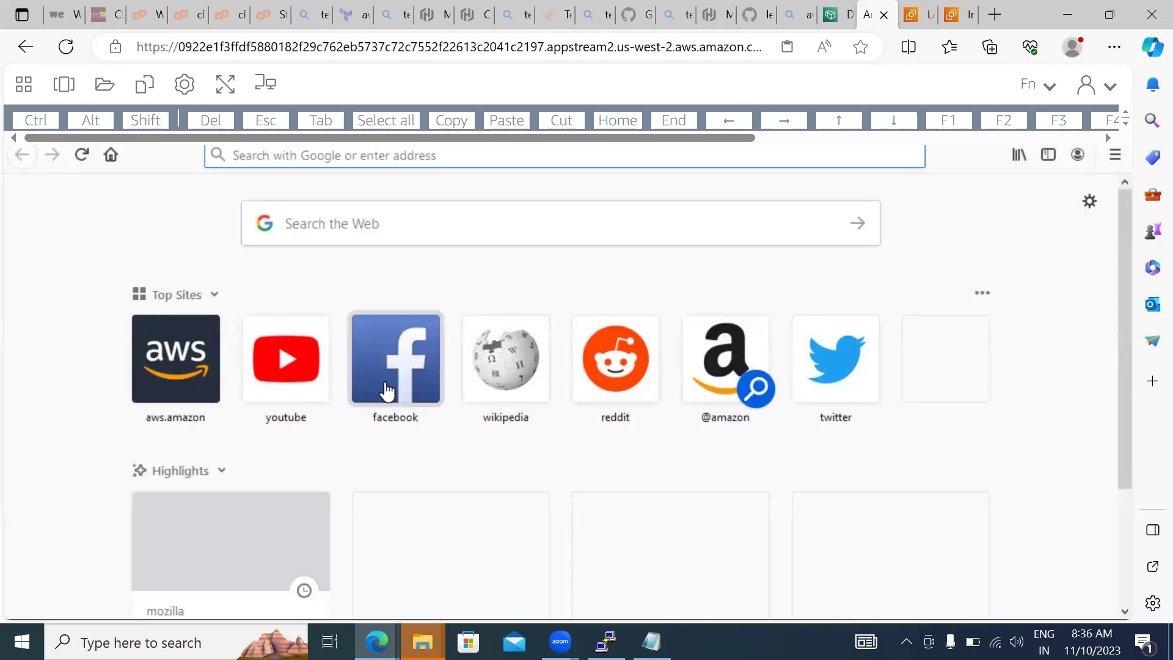
pyautogui.click(386, 391)
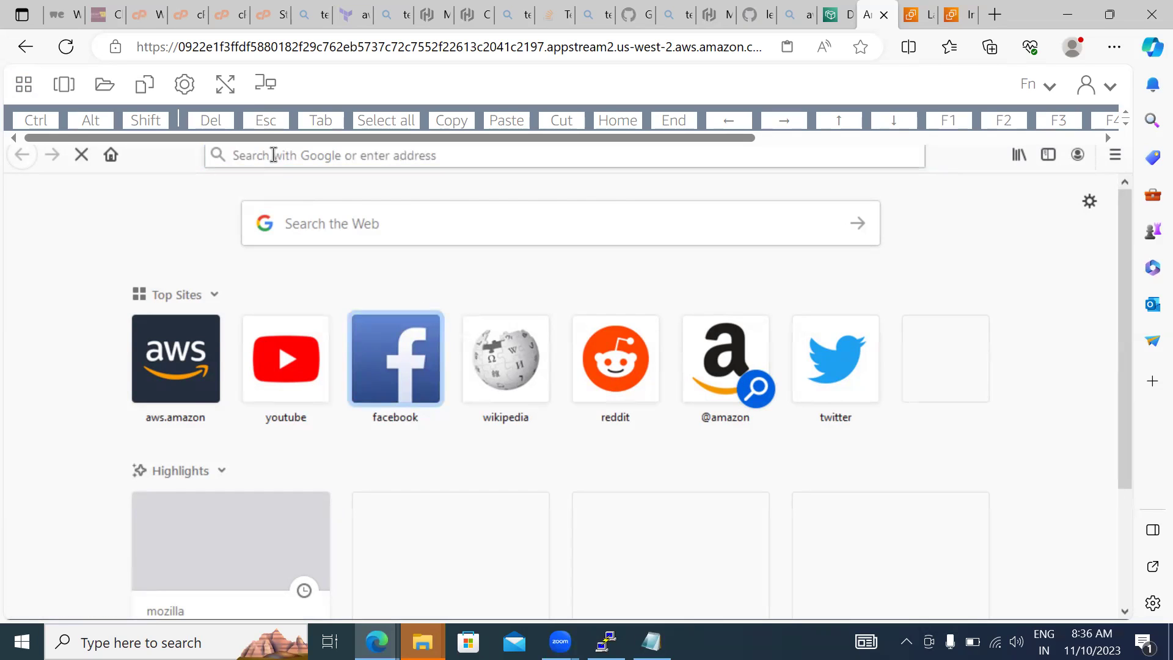
pyautogui.click(270, 155)
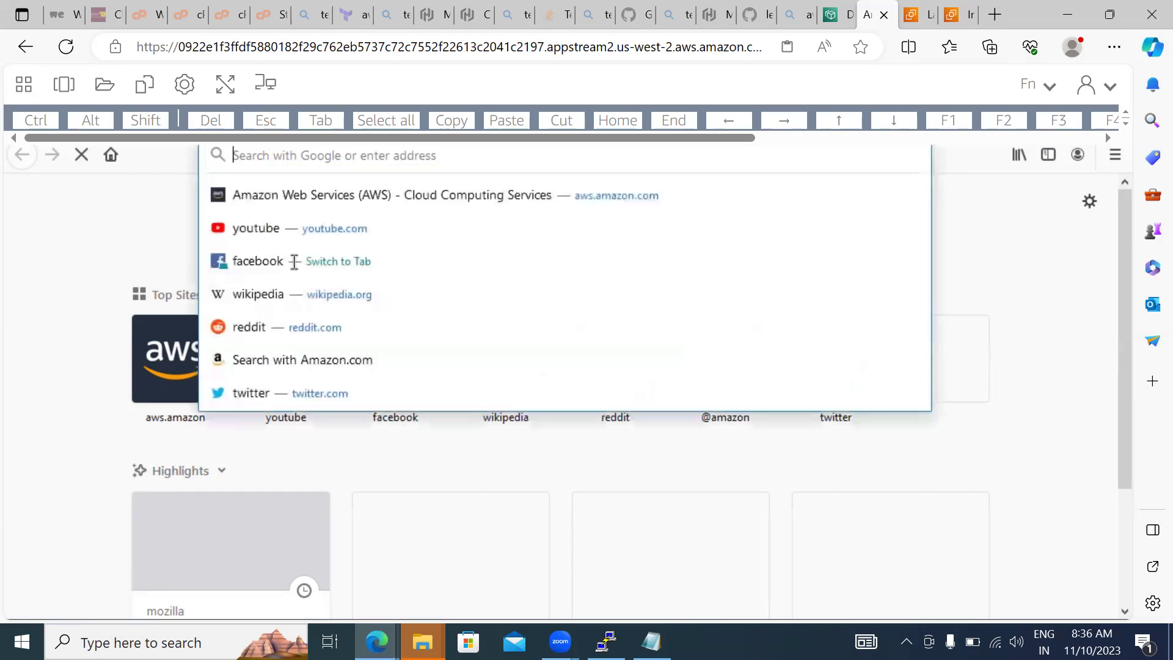
pyautogui.click(373, 196)
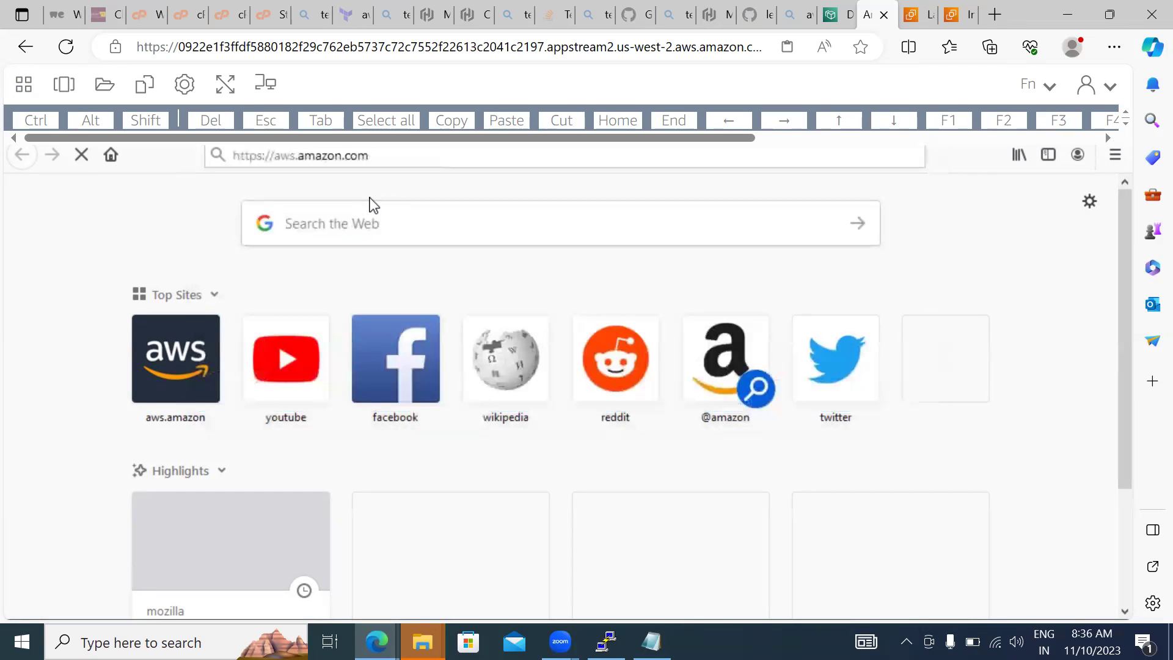
# Step: Go back to the WorkSpaces console's directories list, refresh it to check the directory's status, and collapse the navigation pane
pyautogui.click(827, 23)
pyautogui.click(796, 18)
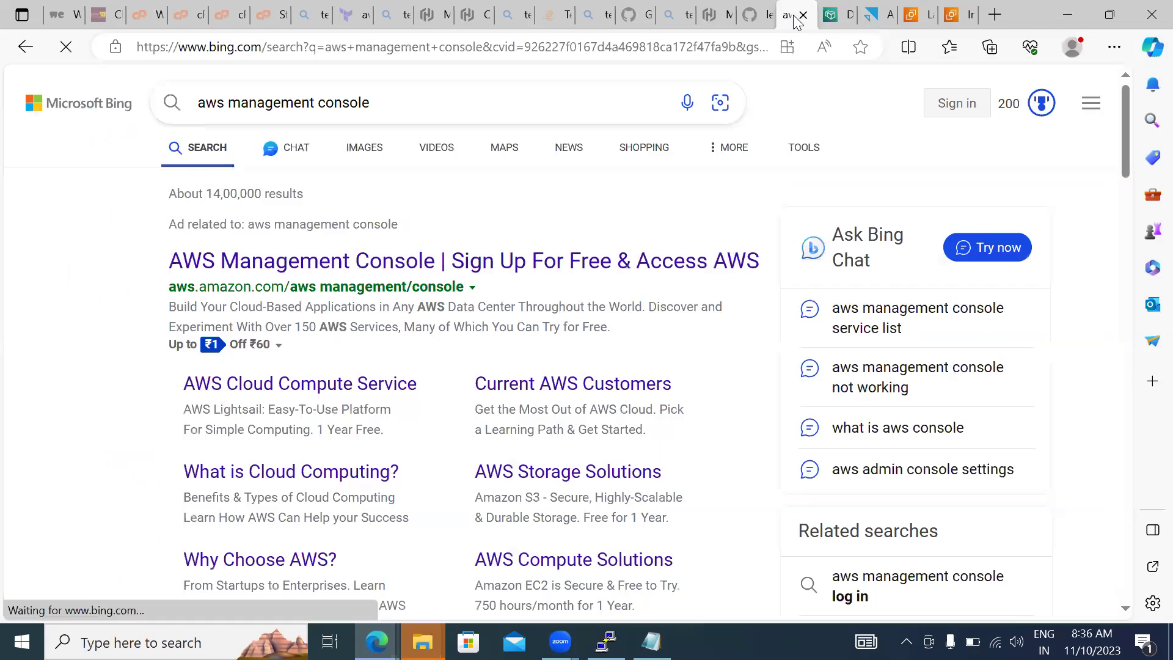
pyautogui.click(837, 16)
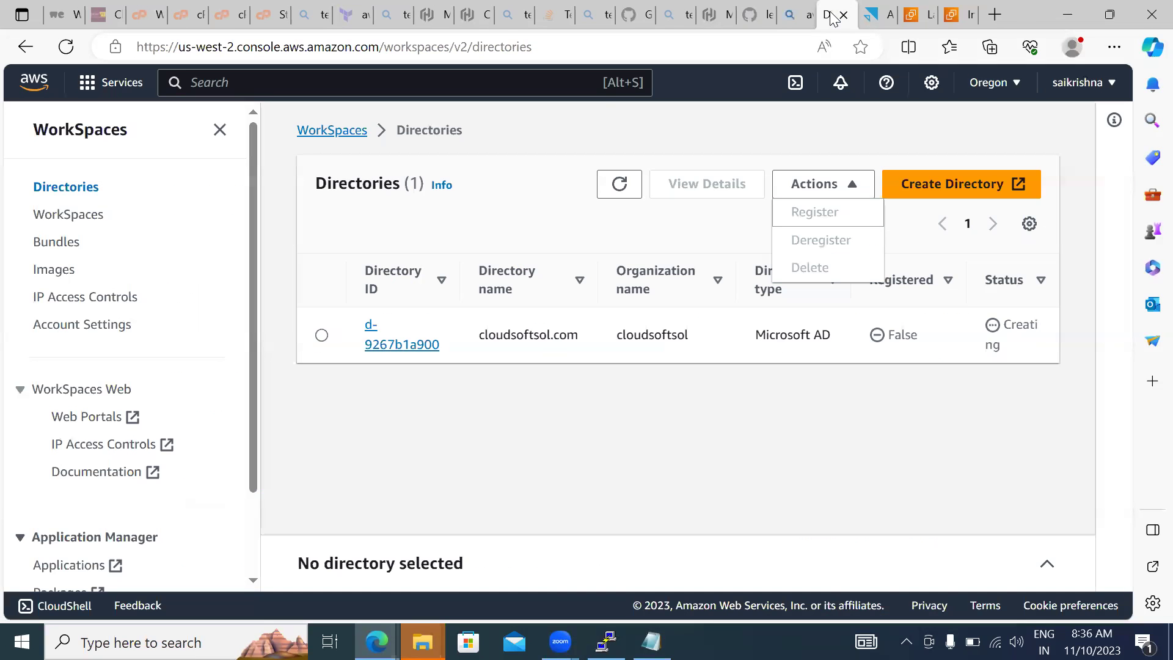
pyautogui.click(618, 183)
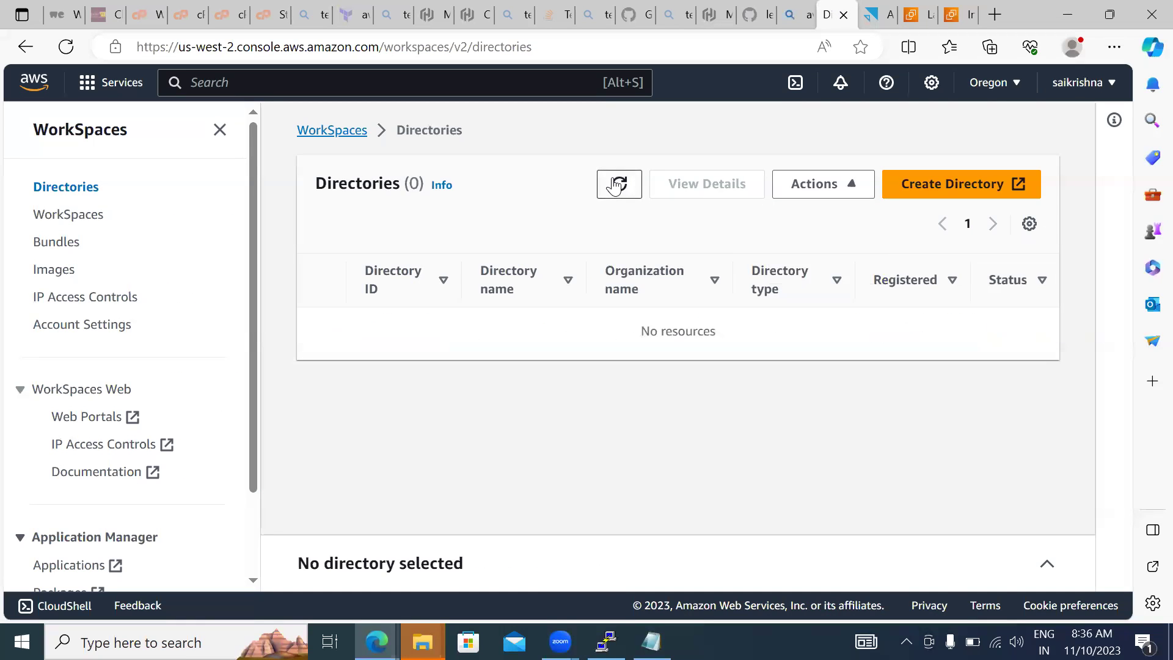
pyautogui.click(618, 184)
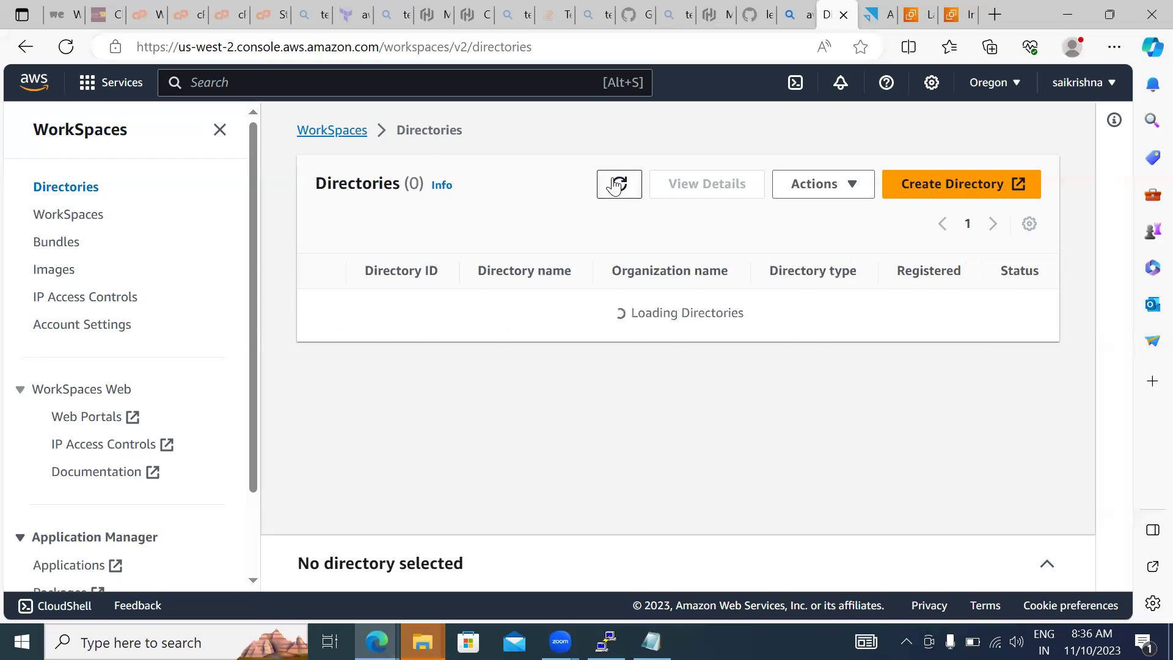
pyautogui.click(617, 186)
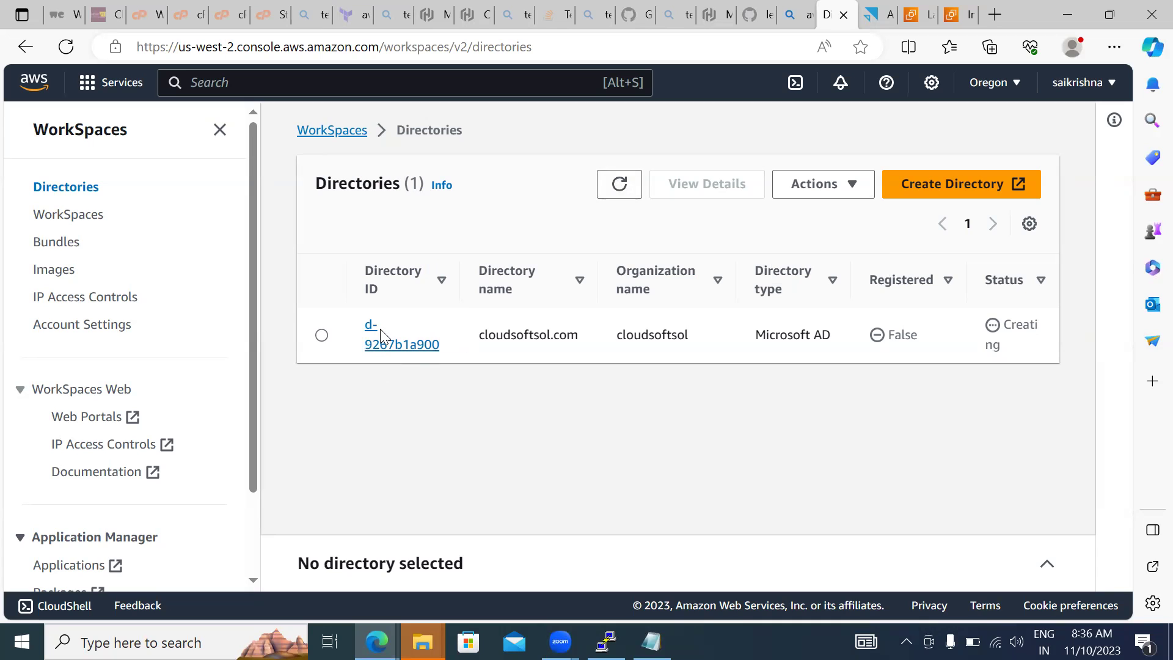
pyautogui.click(220, 131)
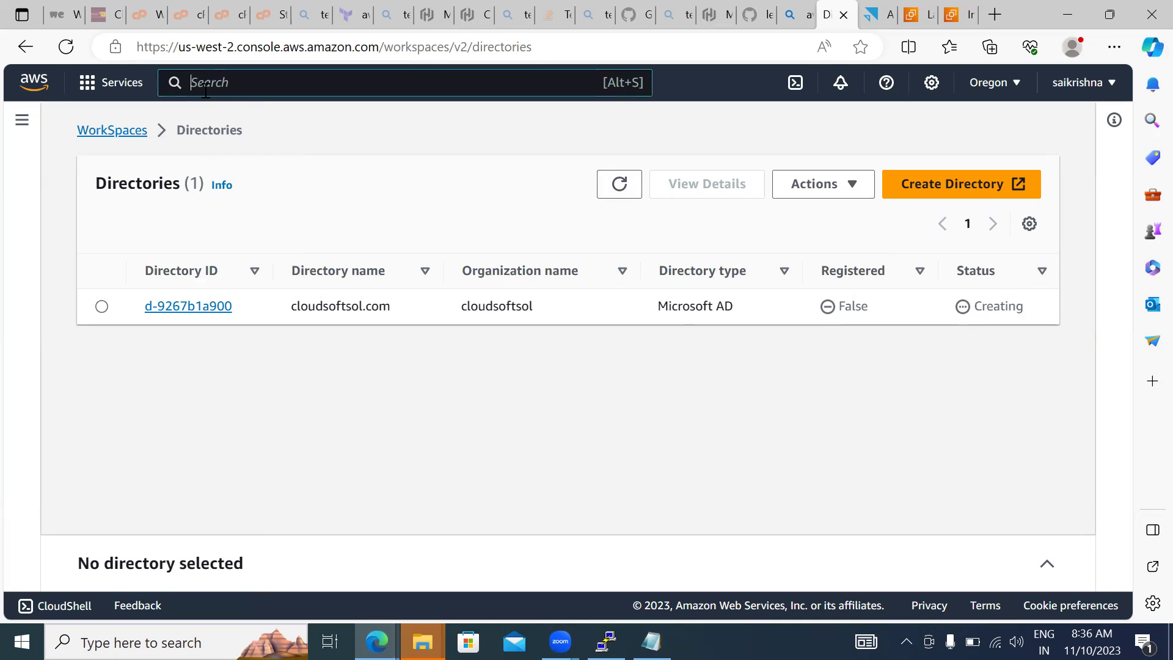
# Step: Search the AWS services for "vdi", open WorkSpaces Web, and review its how-it-works diagram and benefits
pyautogui.write('vd')
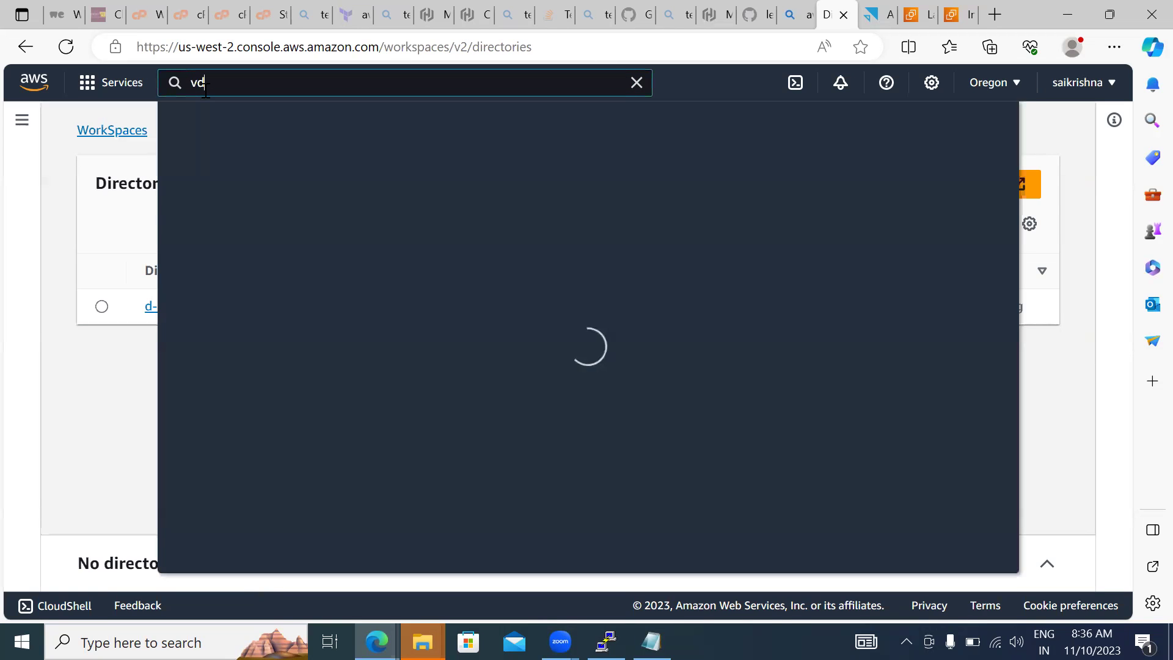
pyautogui.write('i')
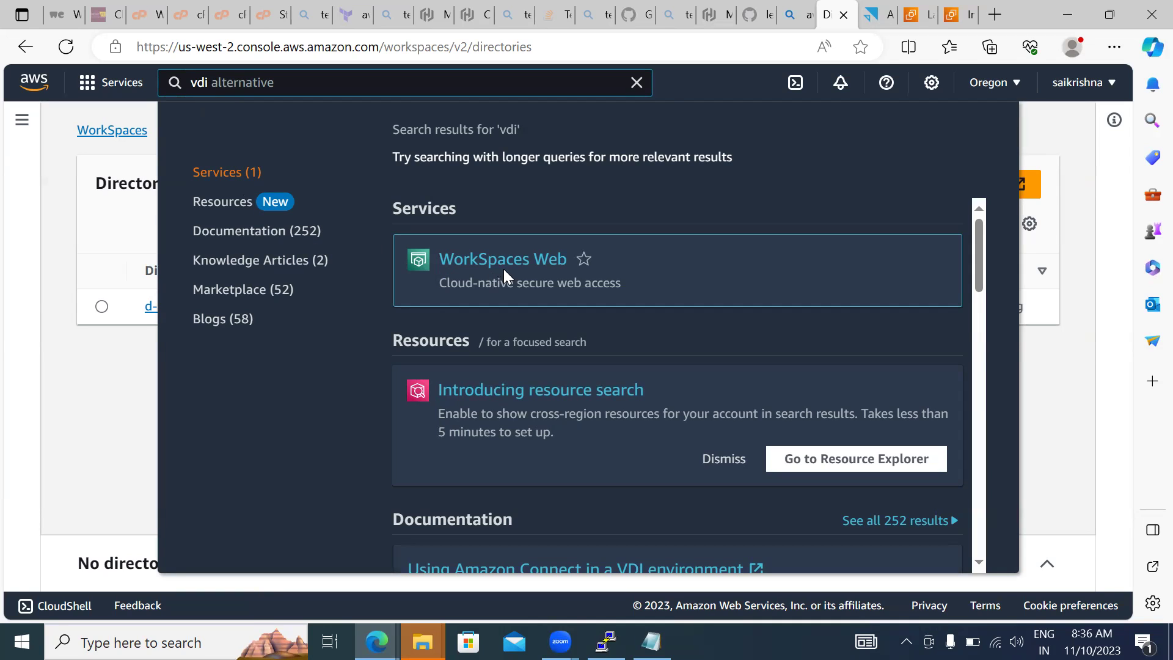
pyautogui.click(521, 264)
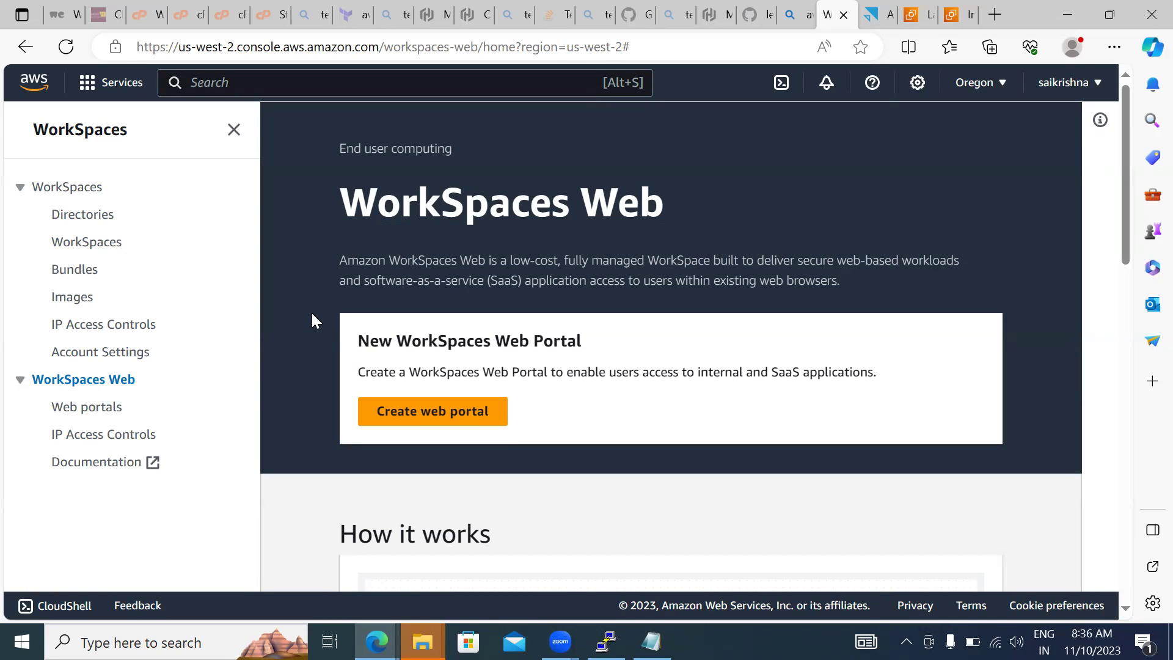
pyautogui.scroll(-8, 312, 321)
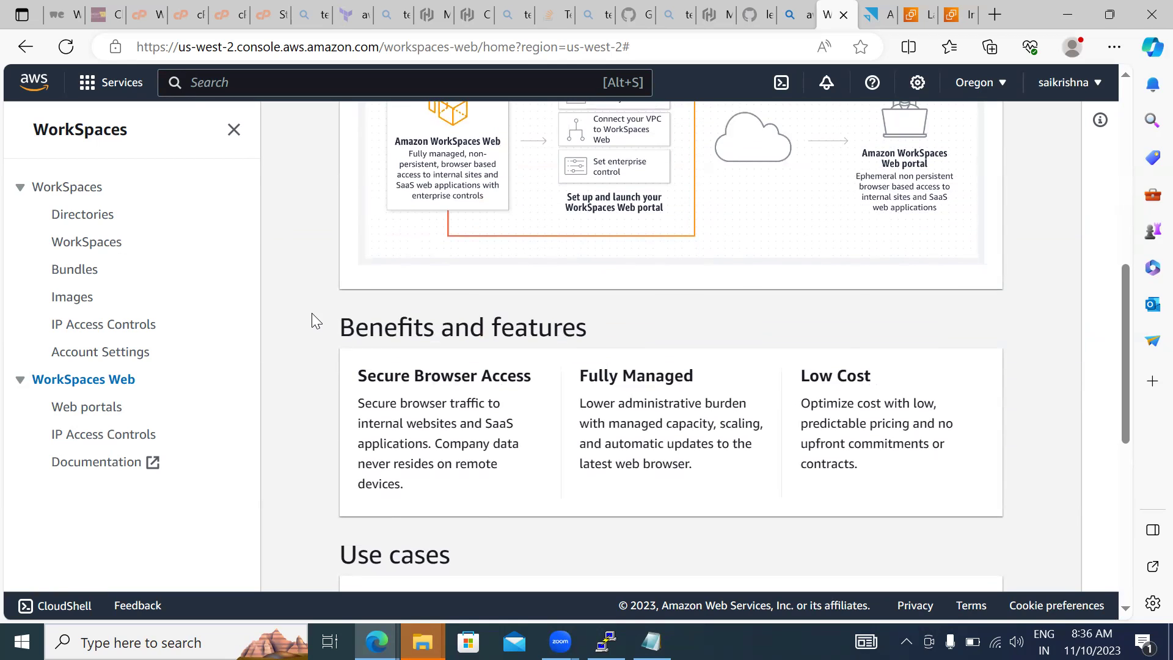
pyautogui.scroll(5, 312, 315)
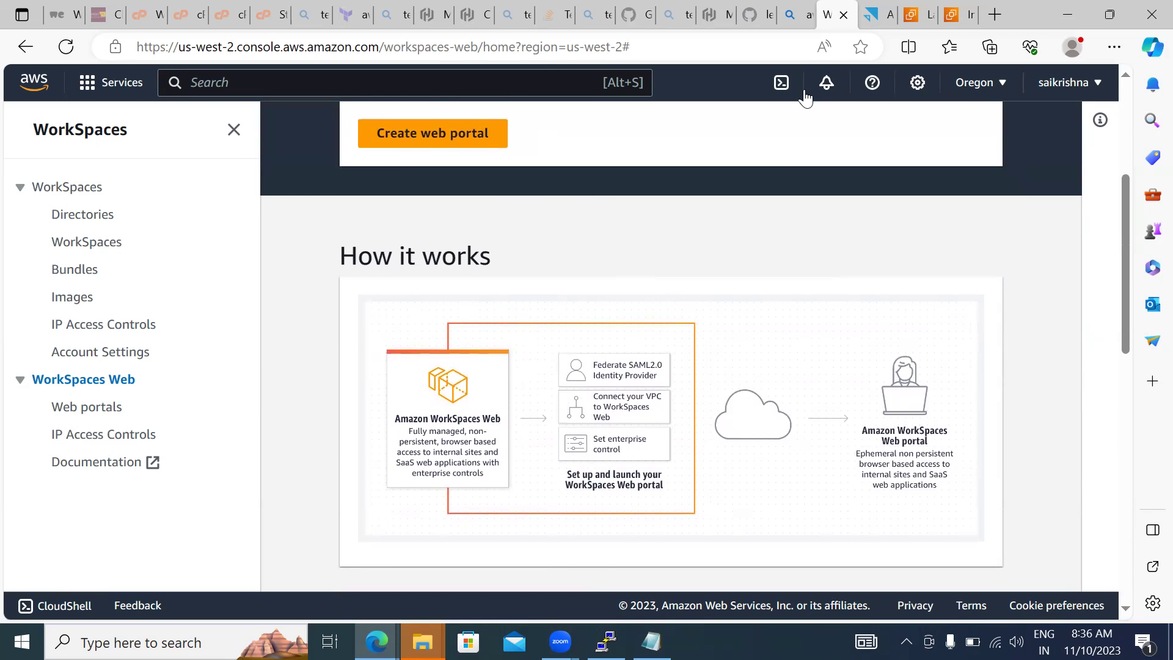
# Step: Reopen the WorkSpaces directories list from the WorkSpaces Web page
pyautogui.click(796, 10)
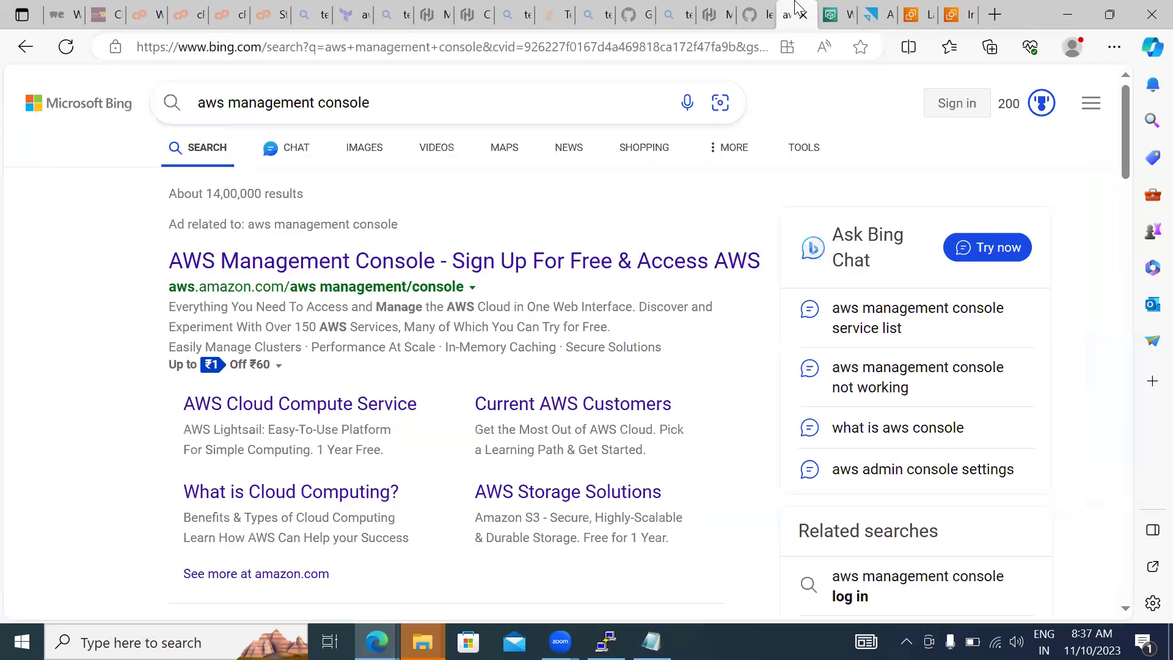
pyautogui.click(843, 18)
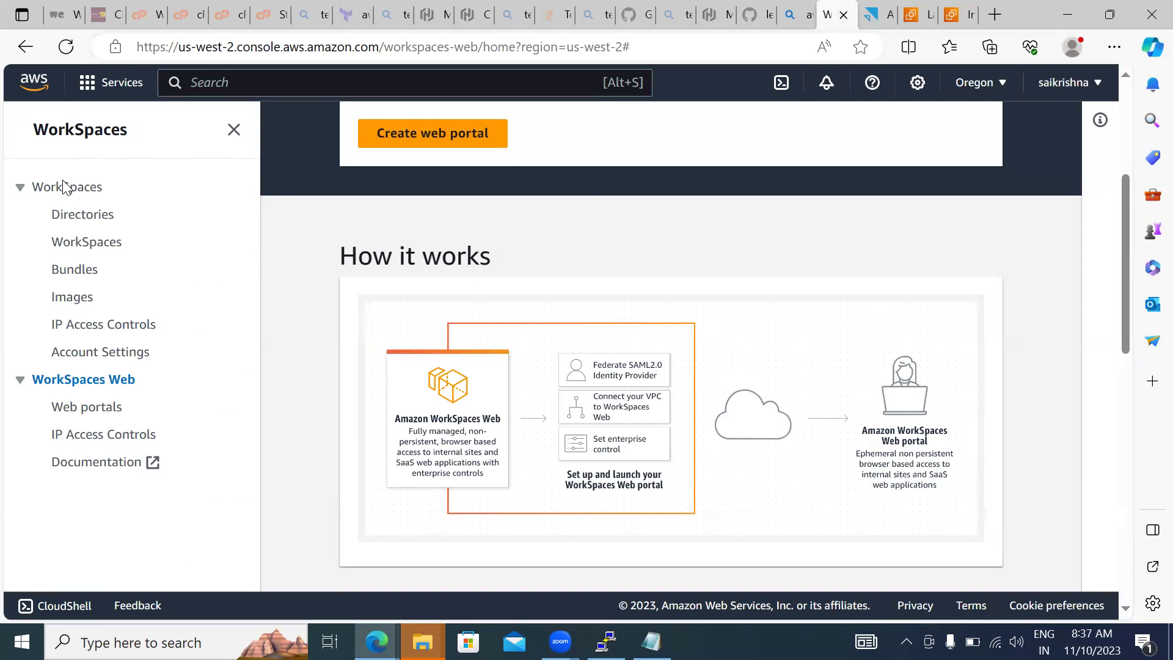
pyautogui.click(82, 215)
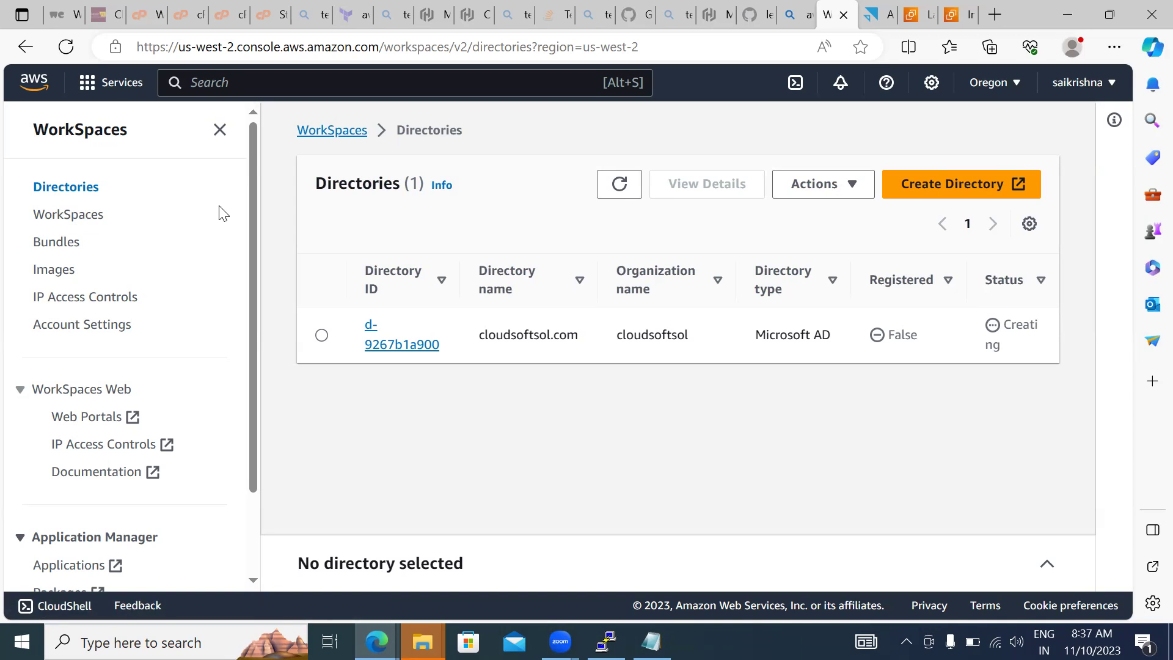
pyautogui.click(87, 193)
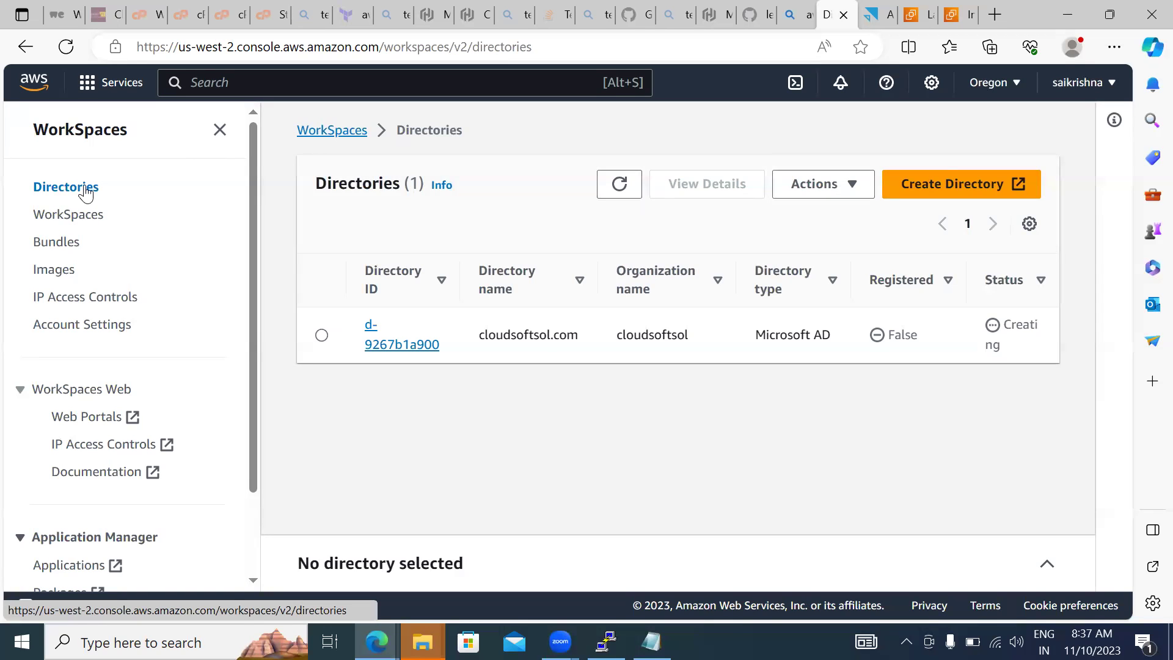
# Step: Search the AWS services for "emr" and open the EMR on EC2 clusters list
pyautogui.click(208, 86)
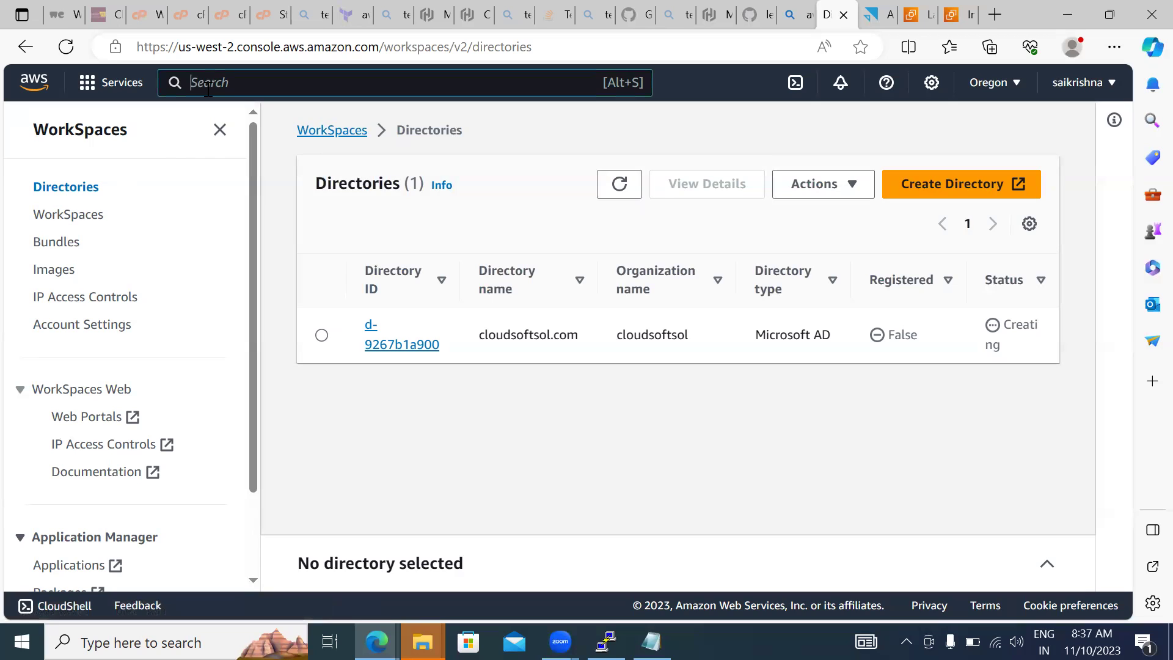
pyautogui.write('emr')
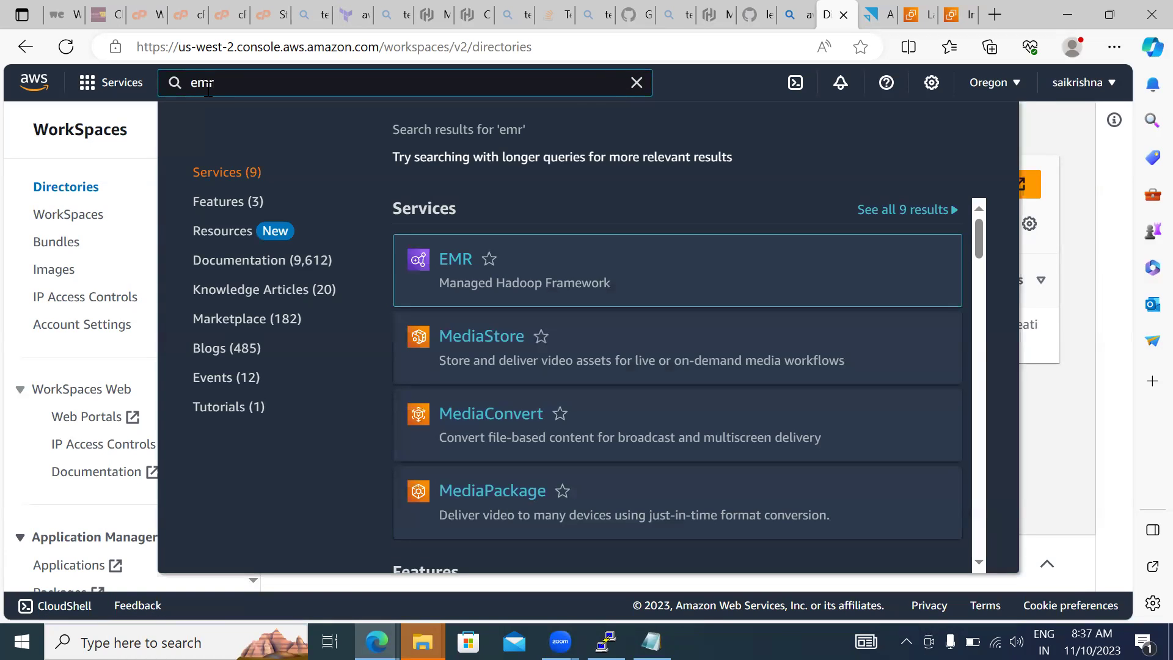
pyautogui.click(468, 263)
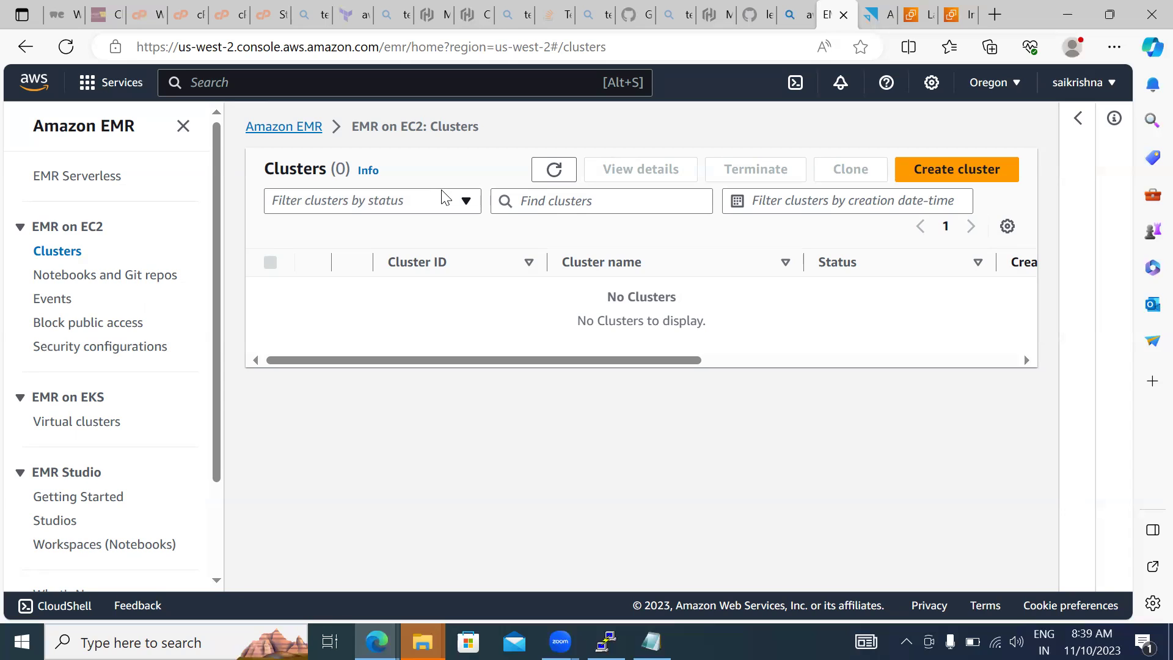
# Step: Open the EMR cluster creation form and review its release, application bundle and application version options
pyautogui.click(956, 186)
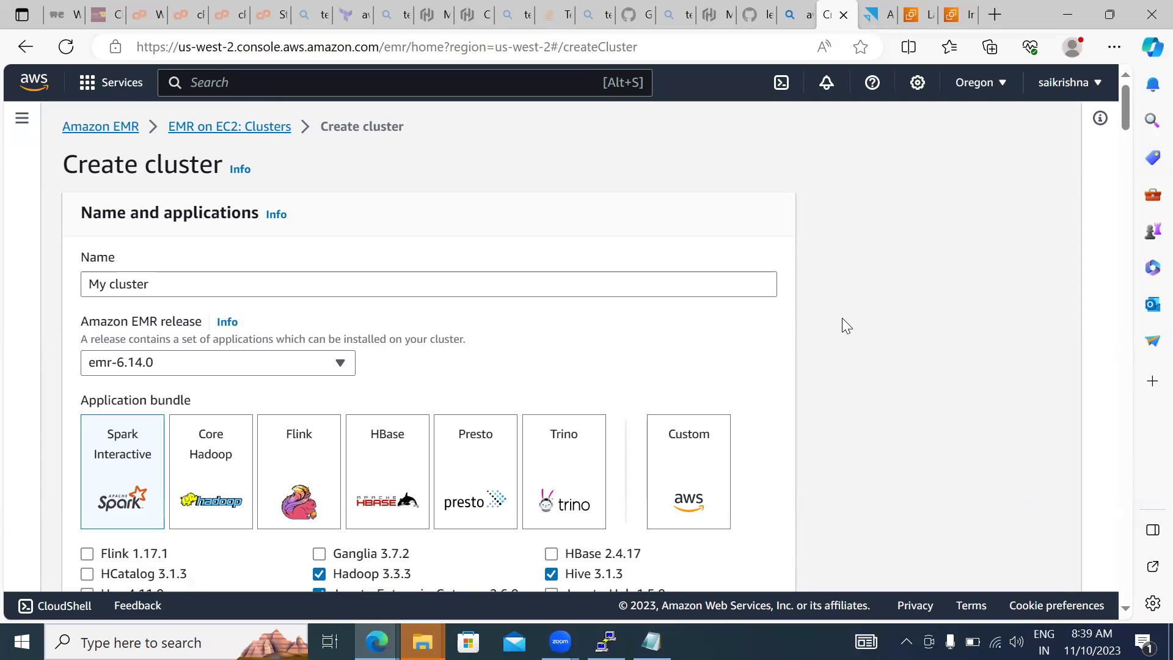
pyautogui.scroll(-1, 842, 318)
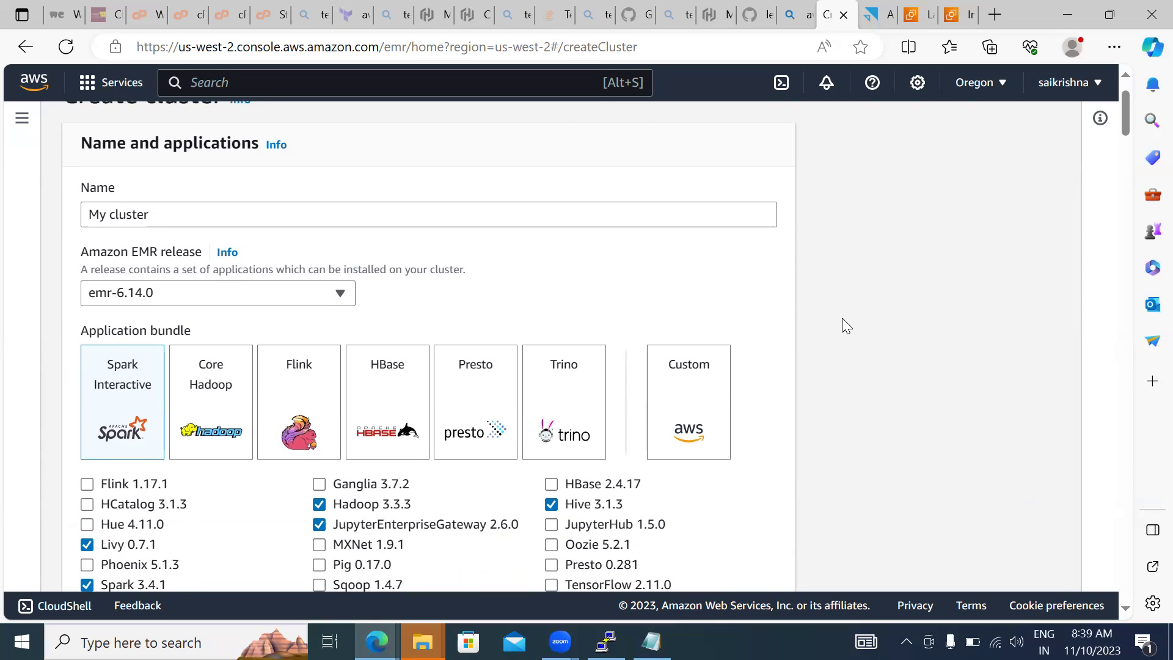
pyautogui.scroll(-1, 842, 324)
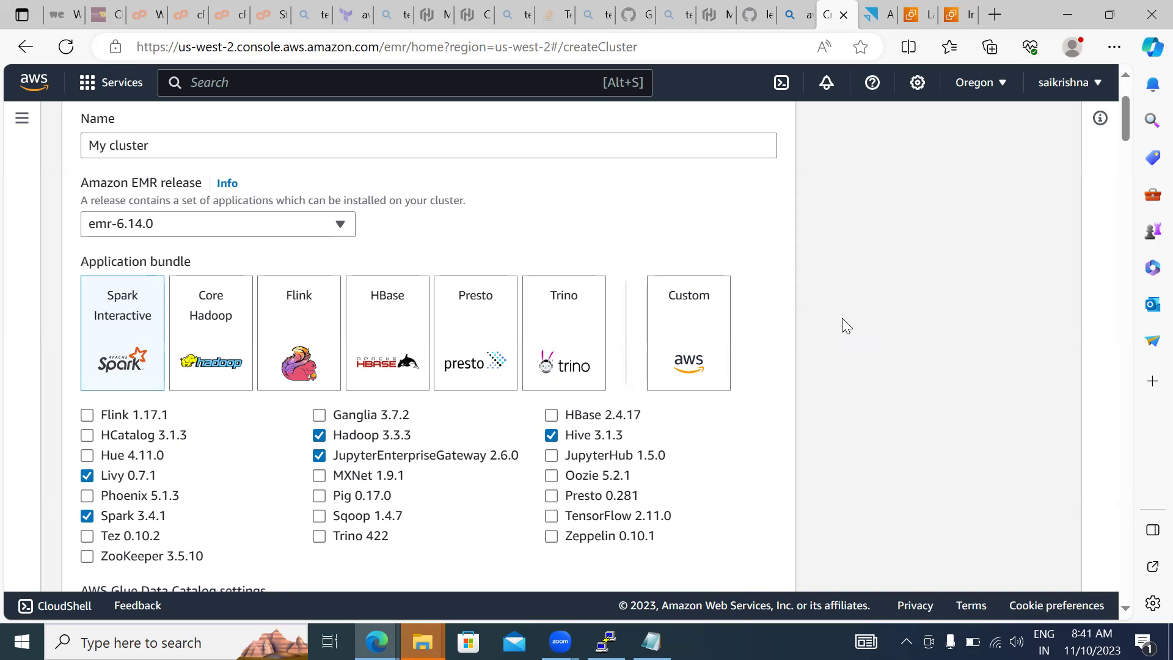
# Step: Open WorkSpaces from the recently visited services and show its directories list
pyautogui.click(121, 84)
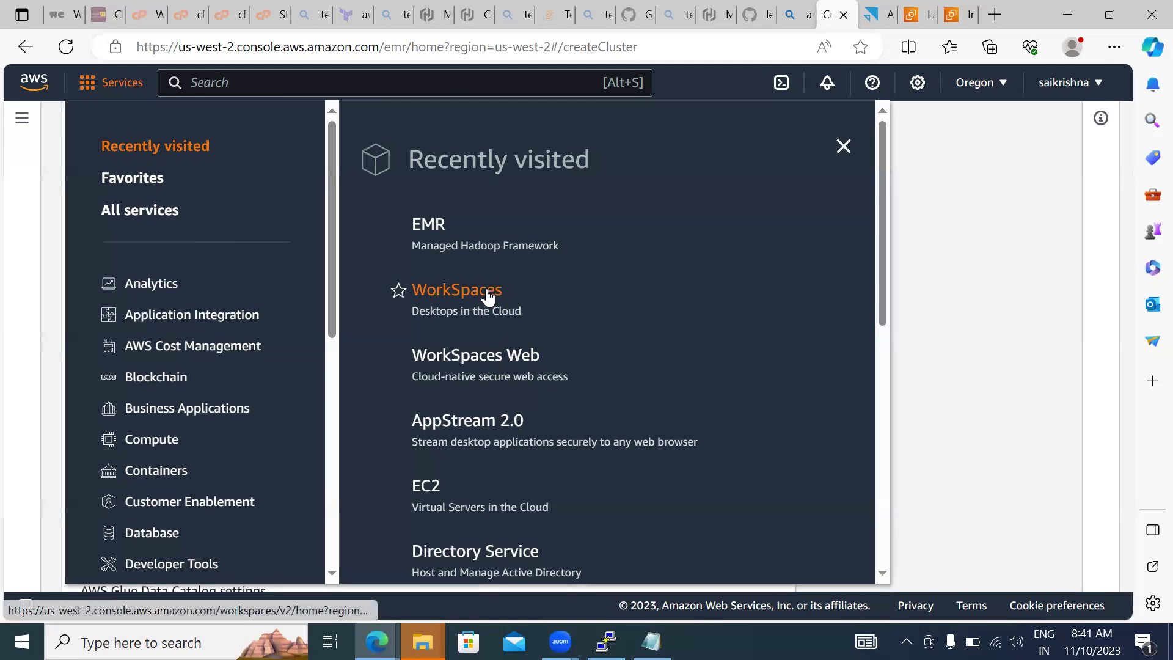
pyautogui.click(458, 303)
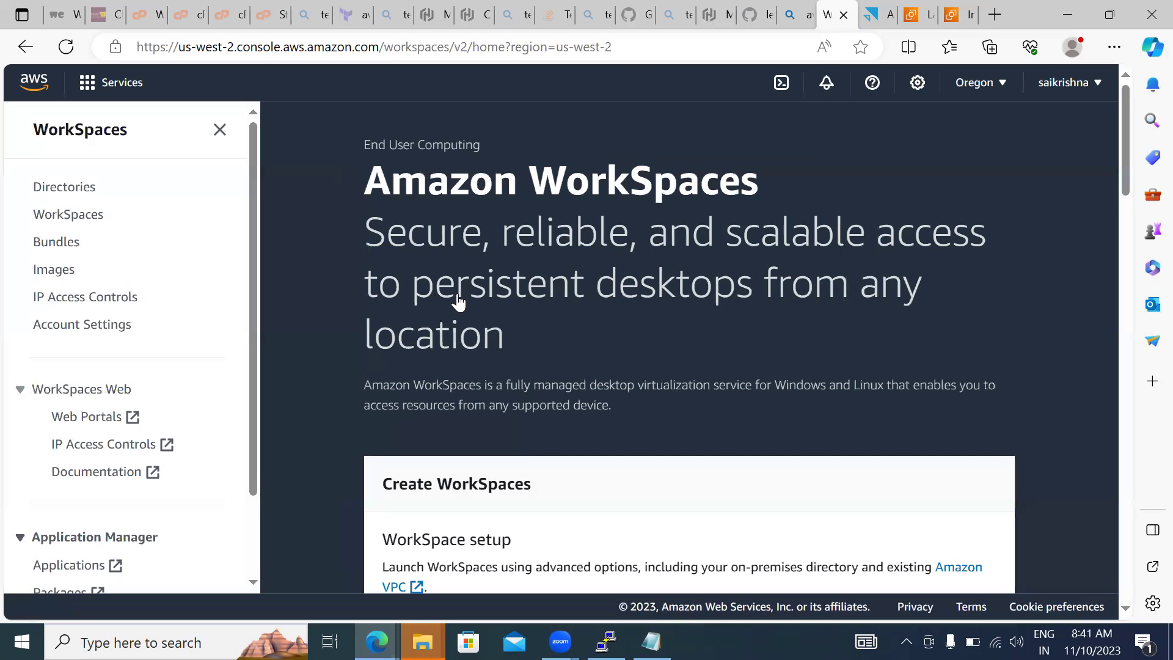
pyautogui.click(77, 191)
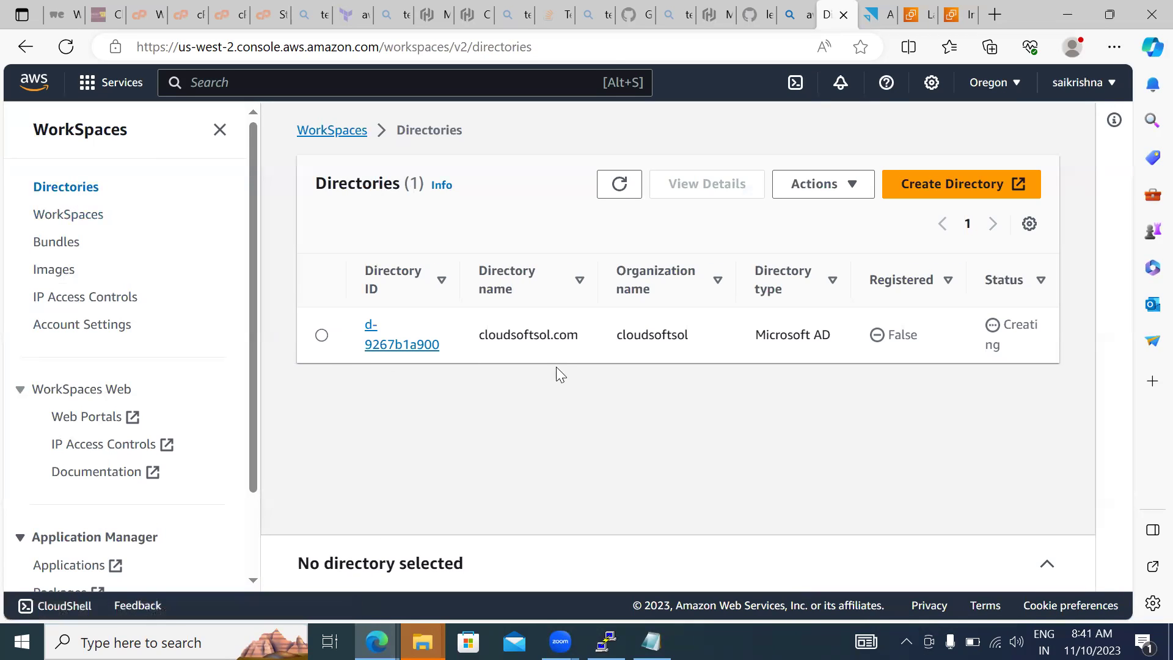
# Step: Refresh the directories list repeatedly to monitor the creation status of the cloudsoftsol.com directory
pyautogui.click(619, 185)
pyautogui.click(619, 185)
pyautogui.click(619, 193)
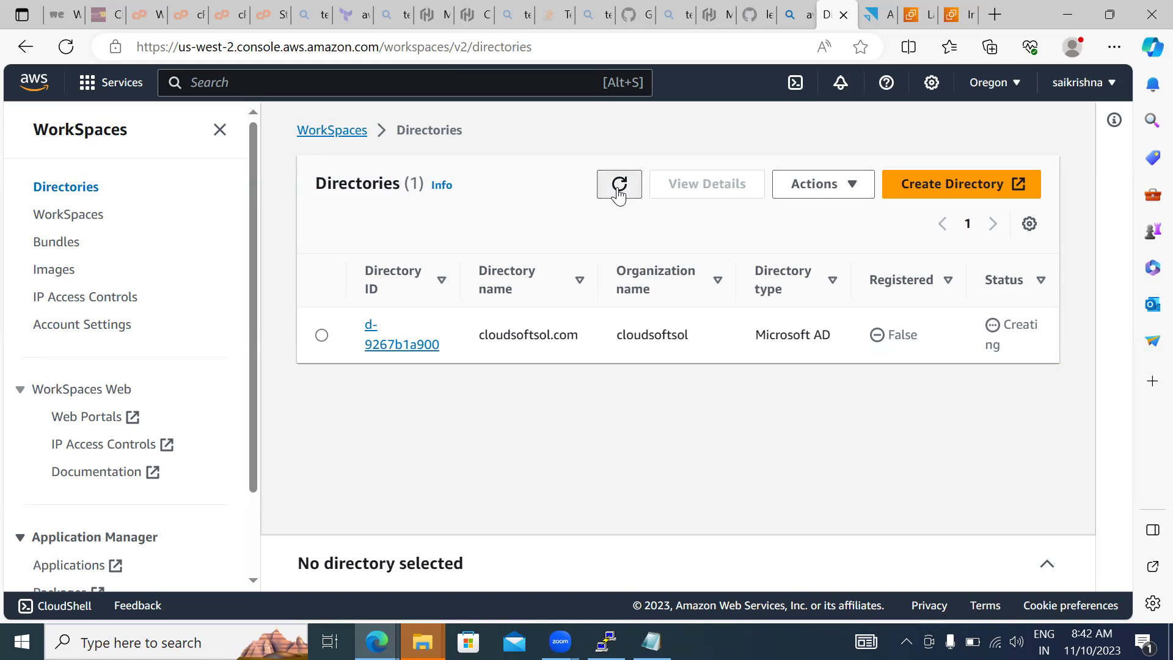
pyautogui.click(619, 193)
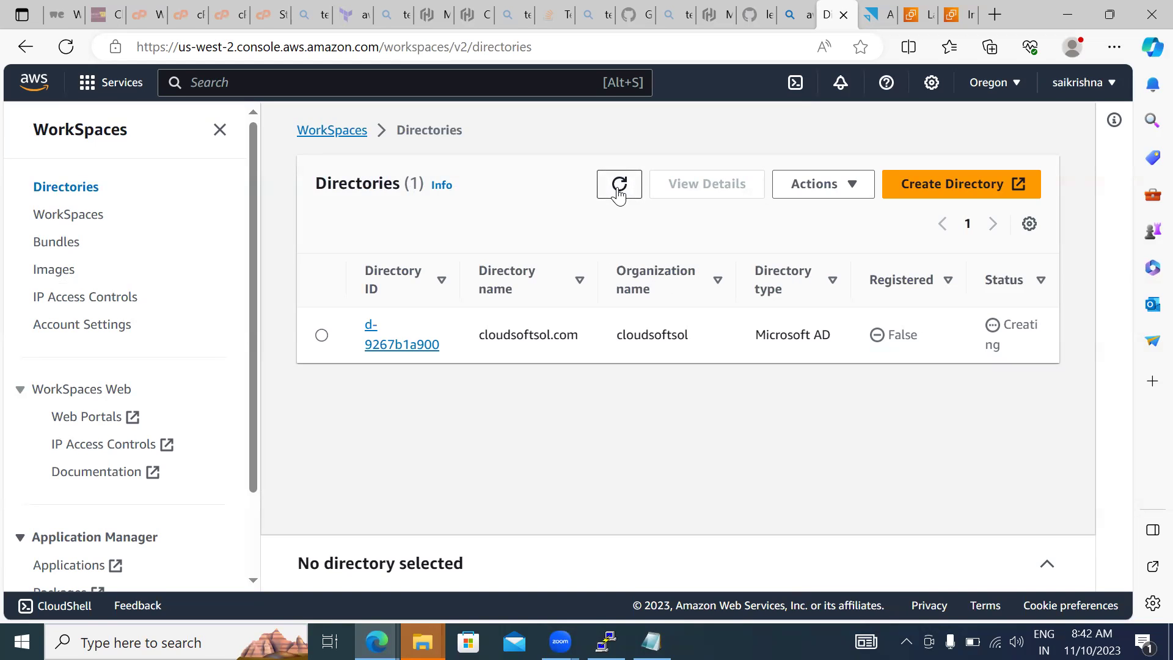
pyautogui.click(618, 193)
pyautogui.click(619, 193)
pyautogui.click(619, 194)
pyautogui.click(618, 185)
pyautogui.click(618, 185)
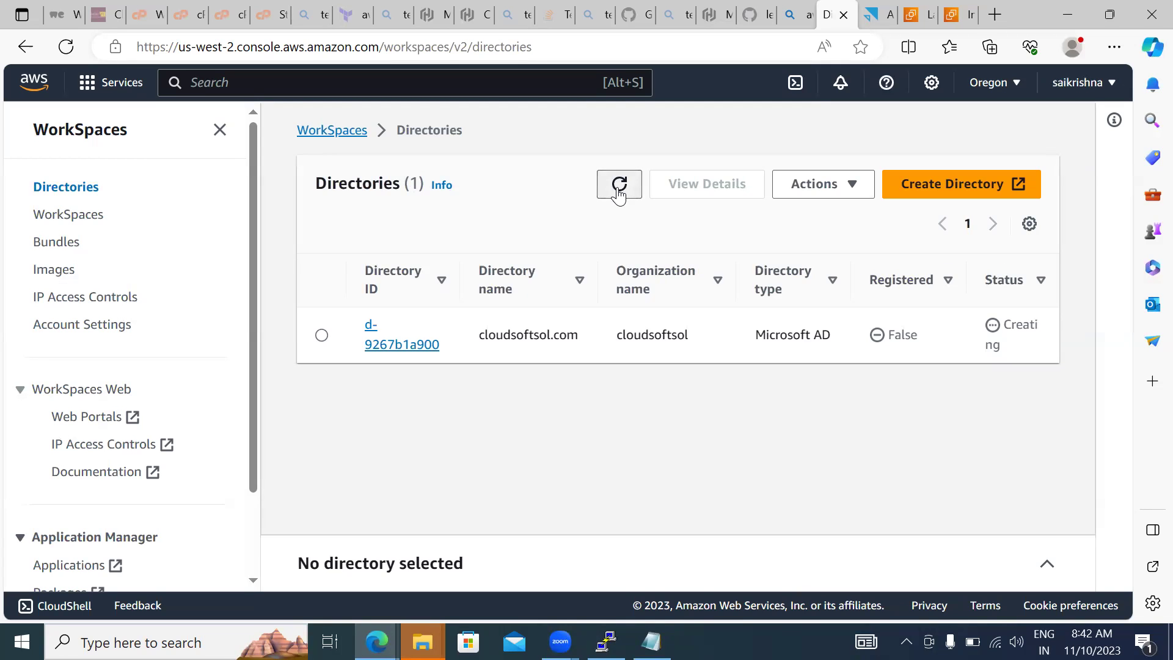
# Step: Recheck the creation status of the cloudsoftsol.com directory and collapse the WorkSpaces navigation pane
pyautogui.click(618, 185)
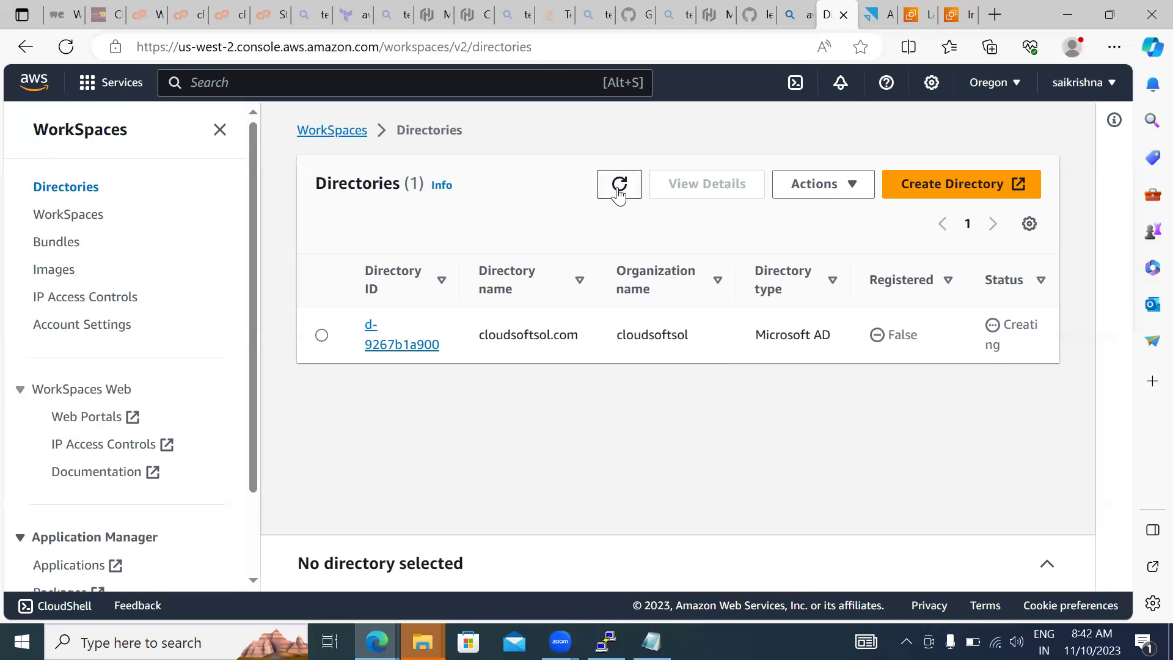
pyautogui.click(619, 185)
pyautogui.click(618, 188)
pyautogui.click(220, 130)
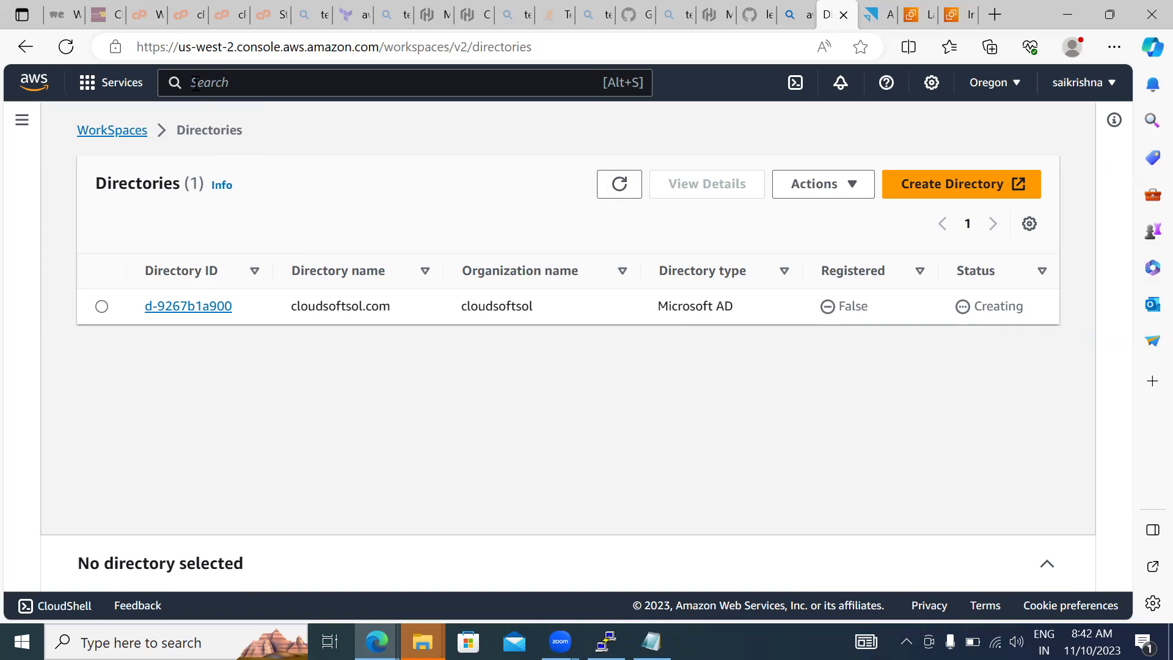
# Step: Search the AWS services for "waf", open WAF & Shield and review the AWS WAF overview
pyautogui.write('waf')
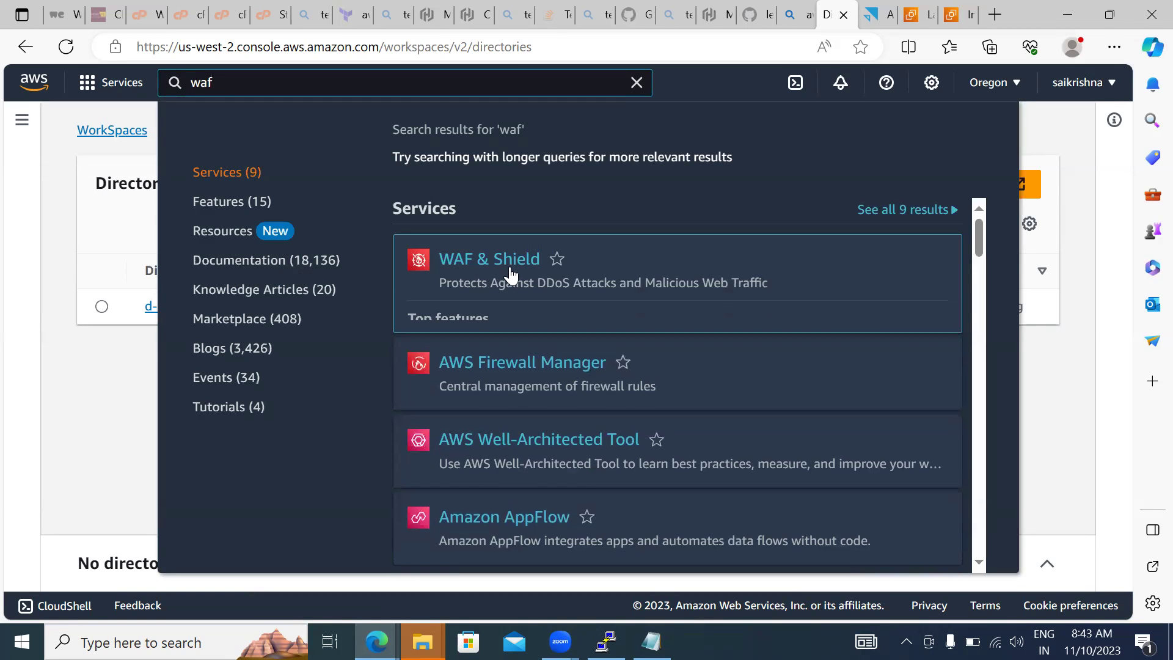
pyautogui.click(485, 269)
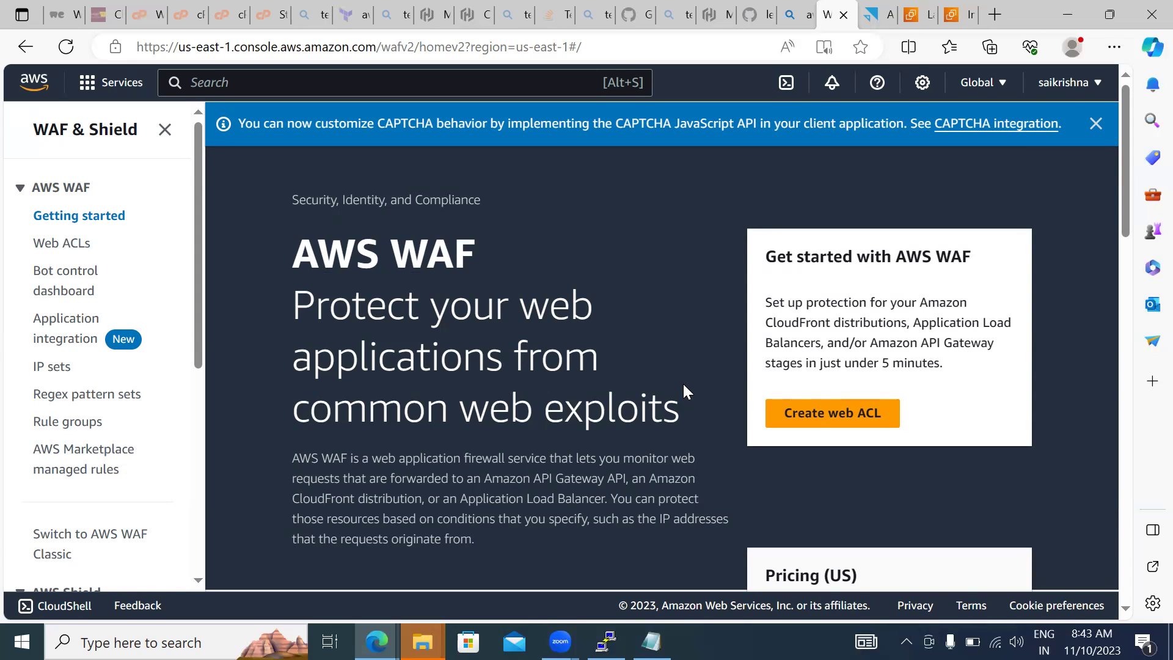
pyautogui.scroll(-2, 684, 385)
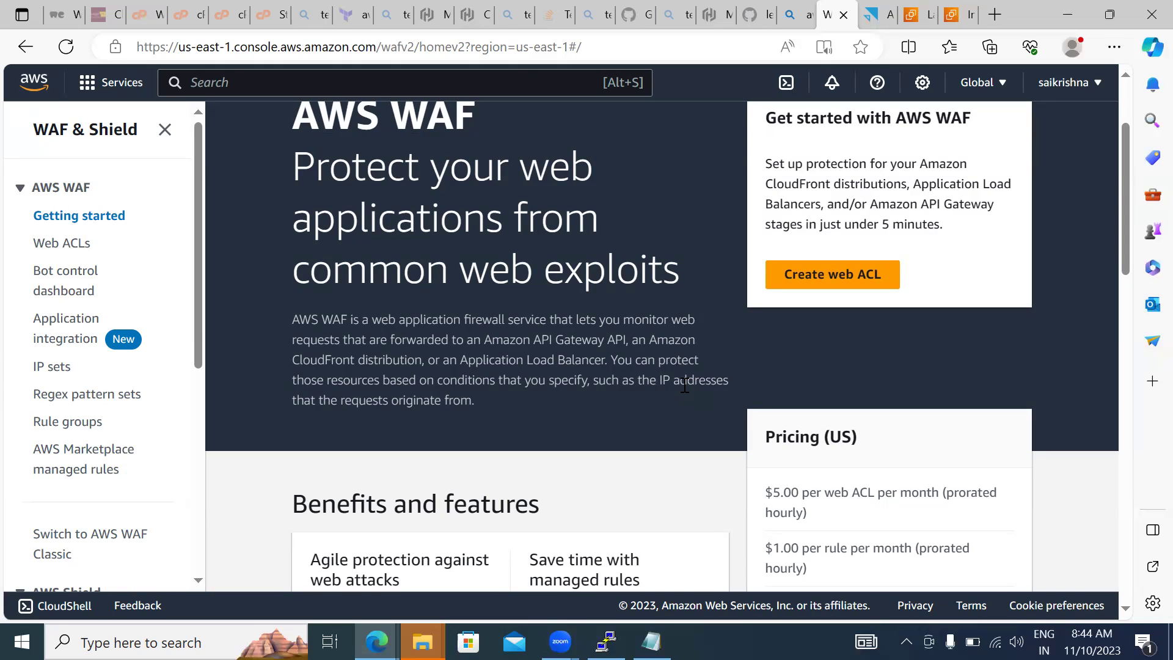
# Step: Search the AWS services for "dire" and open Directory Service
pyautogui.click(209, 77)
pyautogui.write('dire')
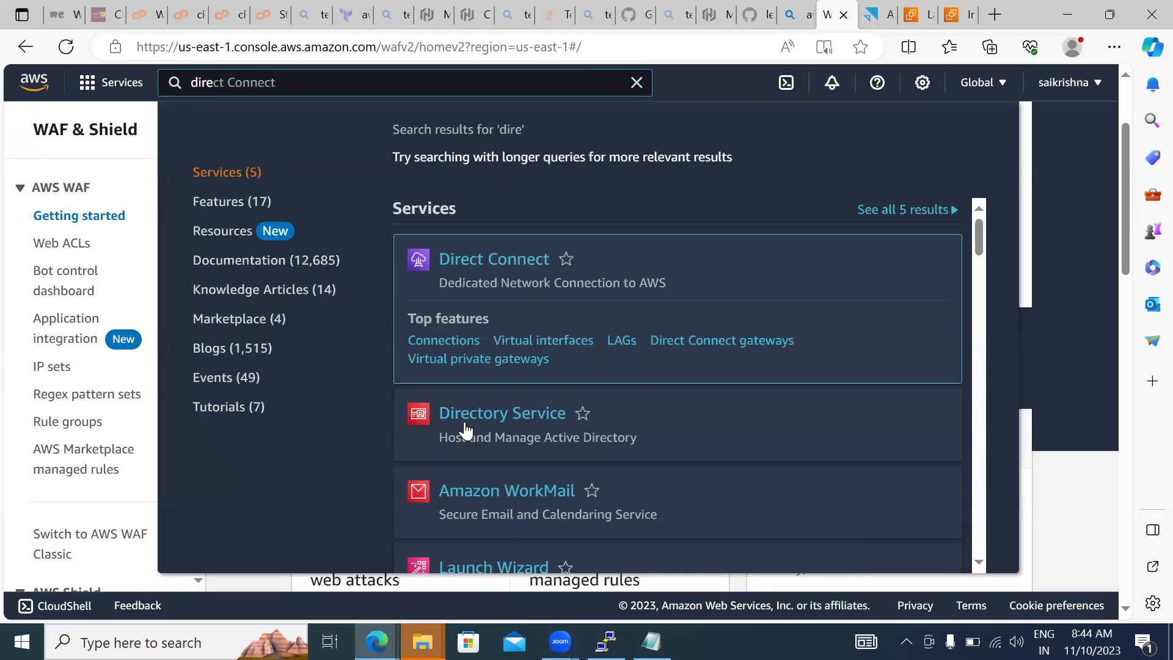
pyautogui.click(480, 338)
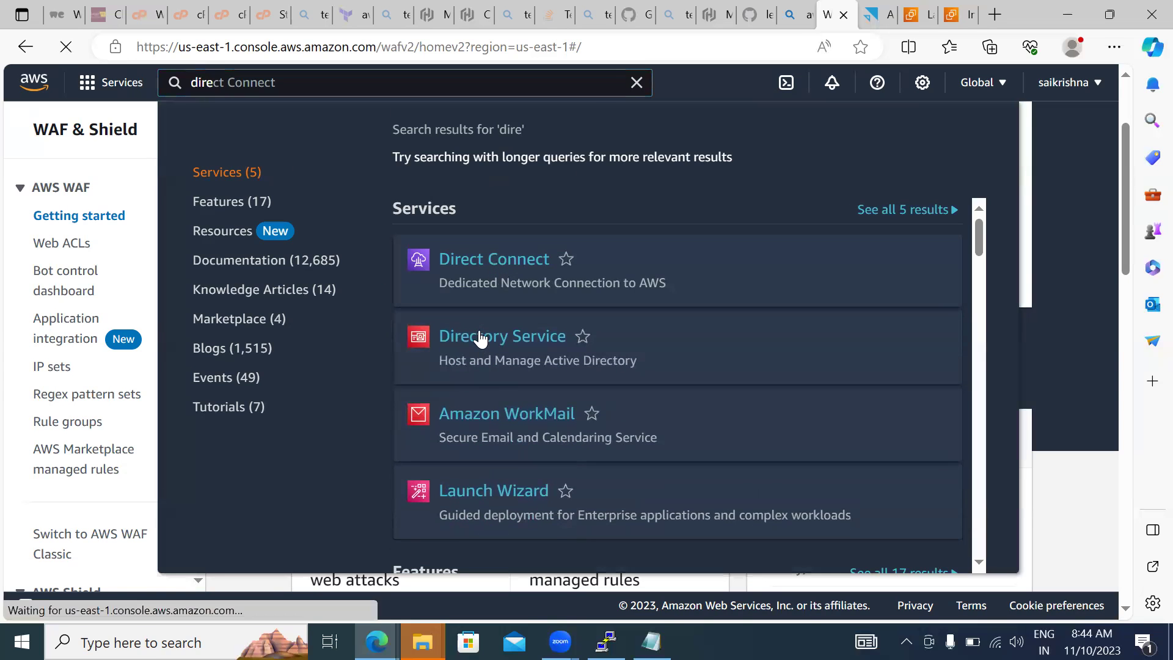